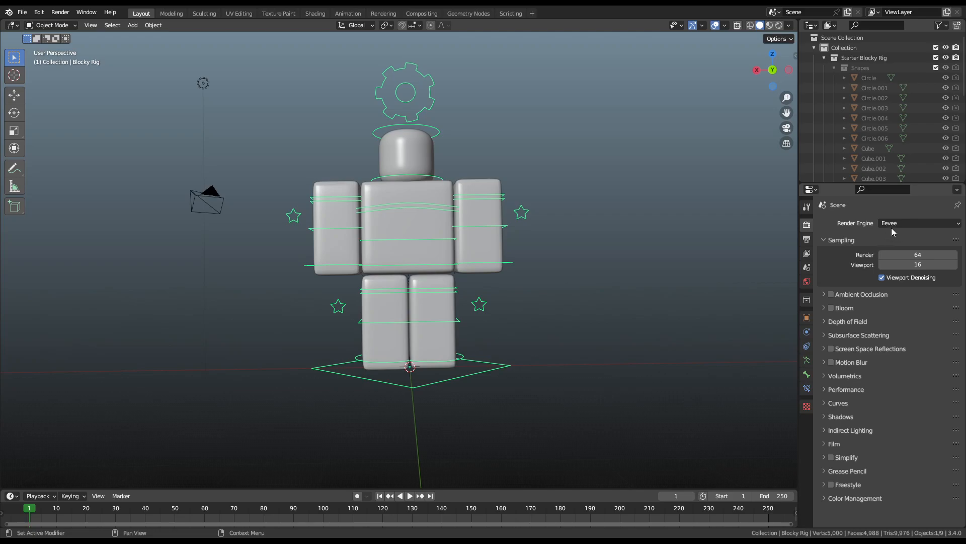
# Step: Switch the render engine to Cycles with GPU Compute as the device
pyautogui.click(892, 225)
pyautogui.click(893, 258)
pyautogui.click(898, 248)
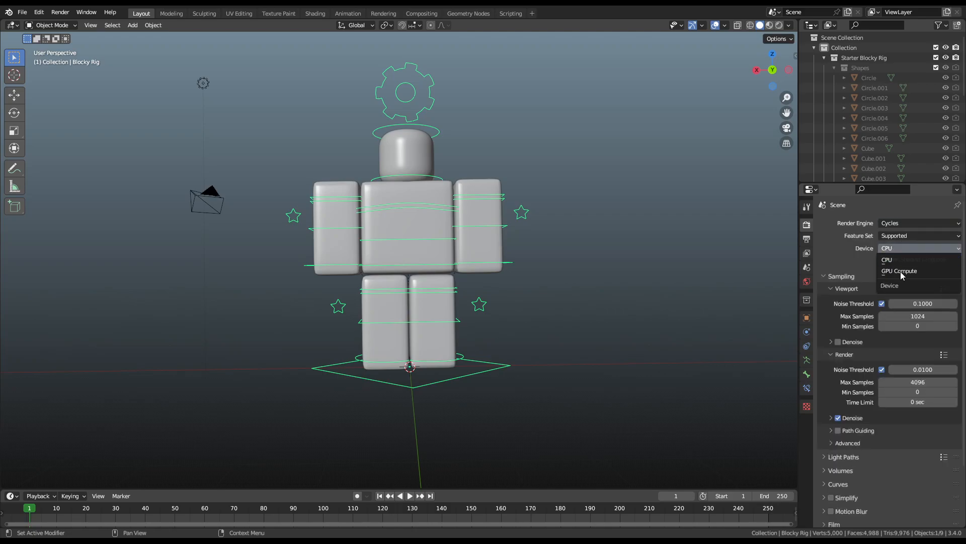
pyautogui.click(900, 271)
# Step: Enable viewport denoising with OptiX, Albedo and Normal passes, starting at sample 2
pyautogui.click(838, 332)
pyautogui.click(835, 331)
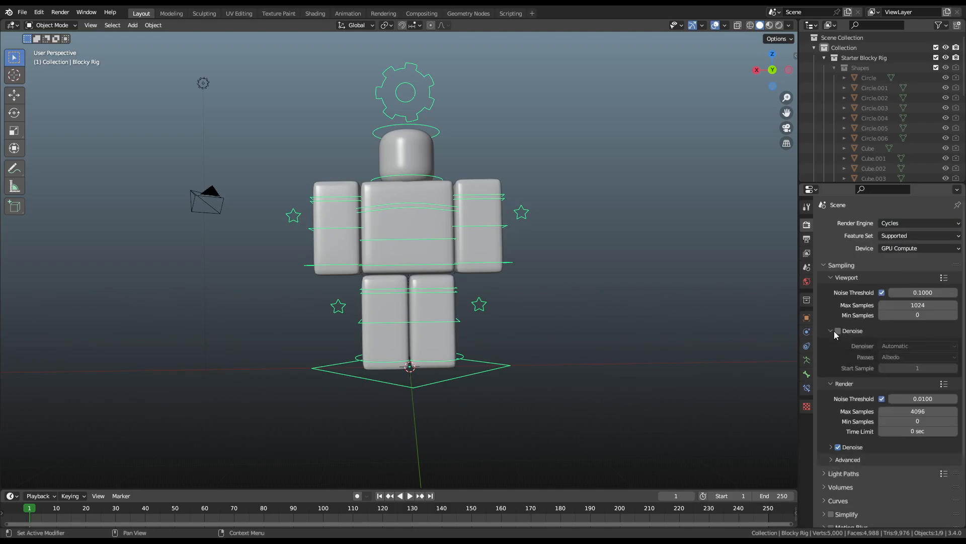
pyautogui.click(911, 345)
pyautogui.click(912, 369)
pyautogui.click(952, 347)
pyautogui.click(946, 368)
pyautogui.click(941, 358)
pyautogui.click(925, 390)
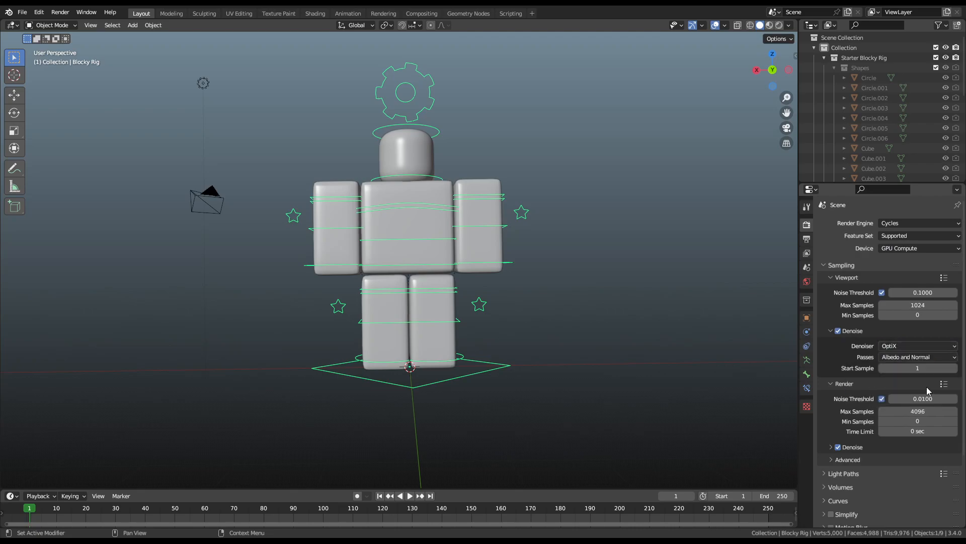
pyautogui.click(955, 369)
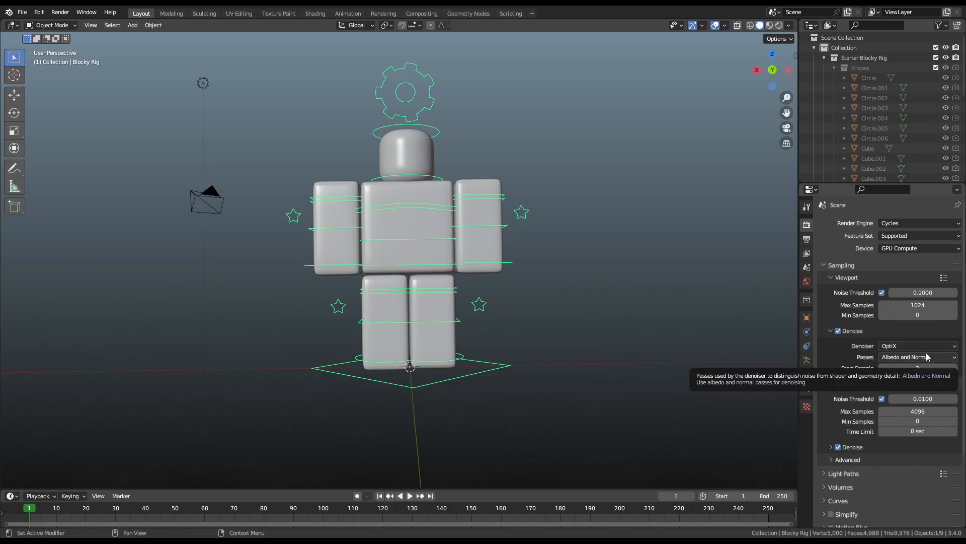
pyautogui.scroll(-1, 510, 280)
pyautogui.scroll(2, 472, 280)
pyautogui.scroll(-1, 473, 279)
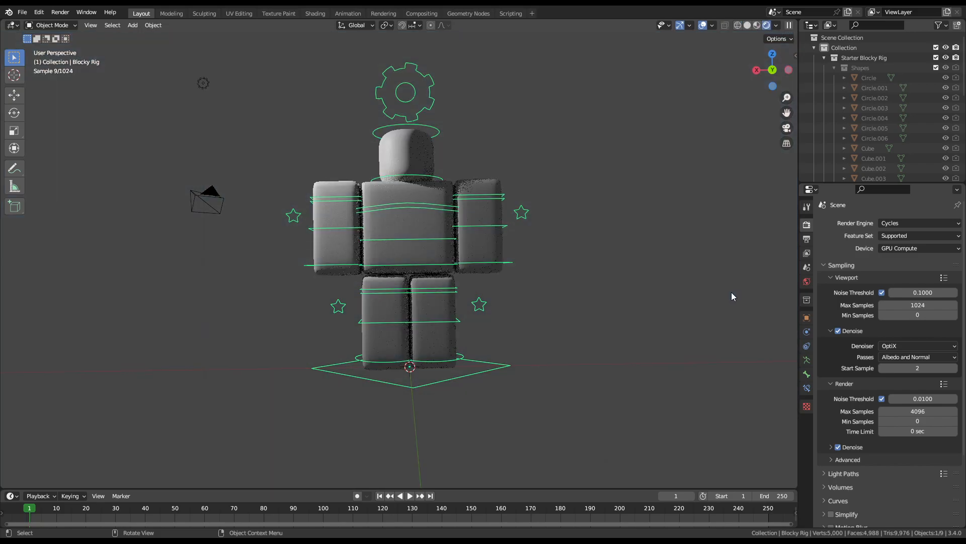
# Step: Switch the viewport to Rendered shading and orbit around the rig
pyautogui.moveTo(496, 229)
pyautogui.mouseDown(button='middle')
pyautogui.moveTo(519, 257)
pyautogui.moveTo(476, 254)
pyautogui.mouseUp(button='middle')
pyautogui.moveTo(415, 163); pyautogui.dragTo(468, 226, button='middle')
pyautogui.press('g')
pyautogui.rightClick(462, 226)
# Step: Drop the denoise start sample to 0, then restore it to 2
pyautogui.moveTo(918, 367); pyautogui.dragTo(901, 367)
pyautogui.moveTo(579, 346); pyautogui.dragTo(182, 365, button='middle')
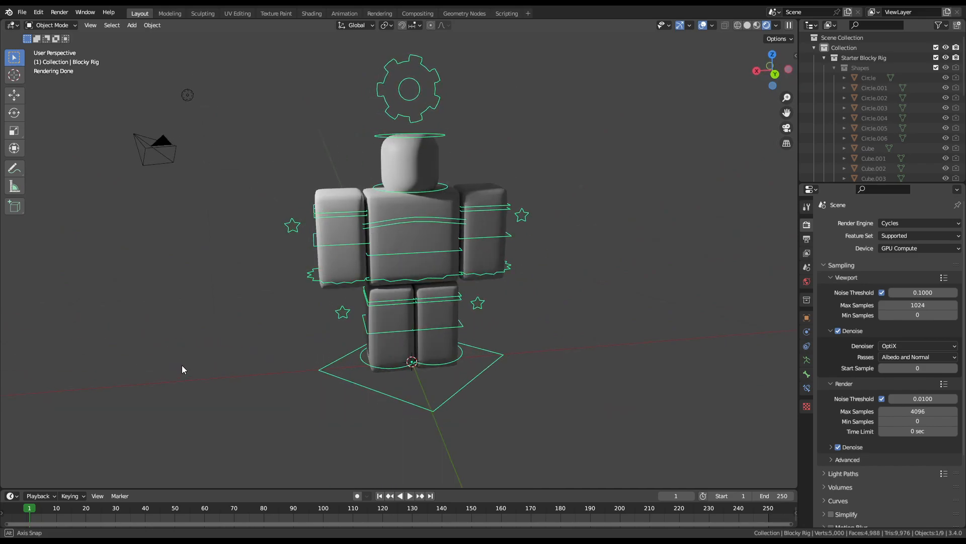
pyautogui.click(955, 368)
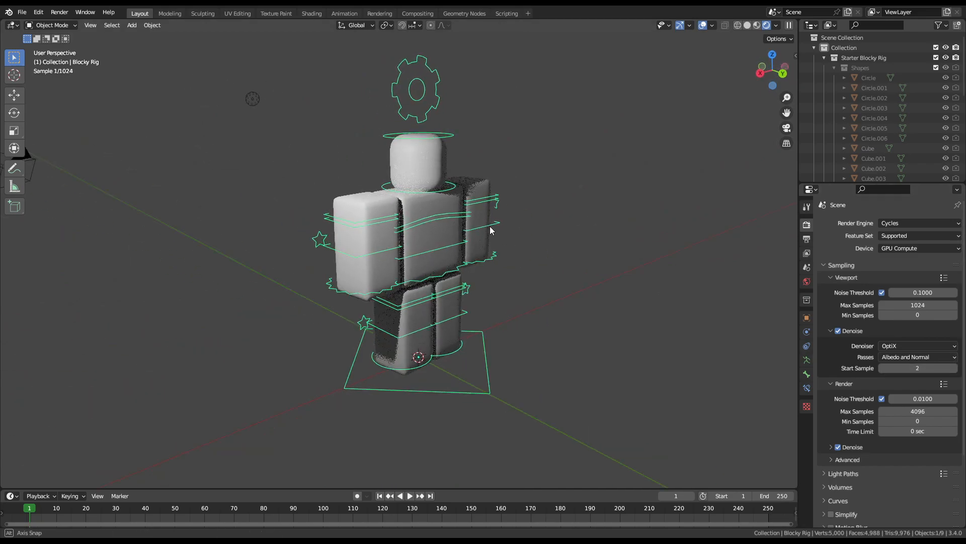
pyautogui.scroll(6, 404, 217)
pyautogui.scroll(2, 336, 170)
pyautogui.scroll(-3, 303, 190)
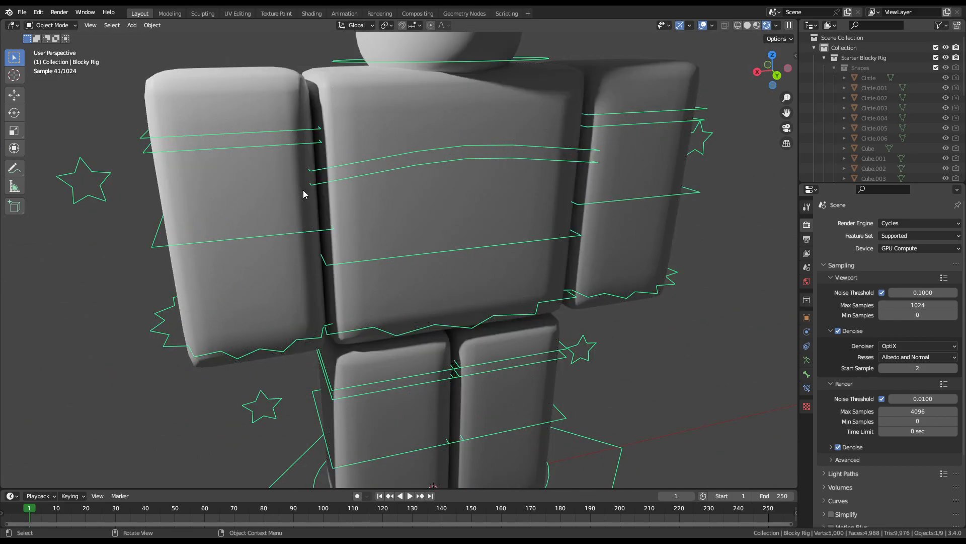
pyautogui.scroll(-1, 303, 189)
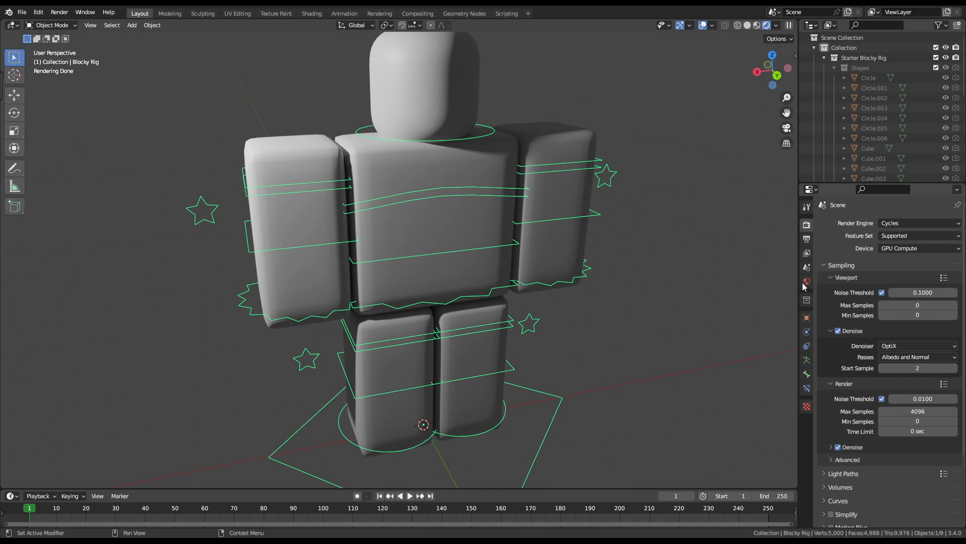
# Step: Turn viewport denoising off to compare the preview, then back on
pyautogui.moveTo(524, 201); pyautogui.dragTo(550, 204, button='middle')
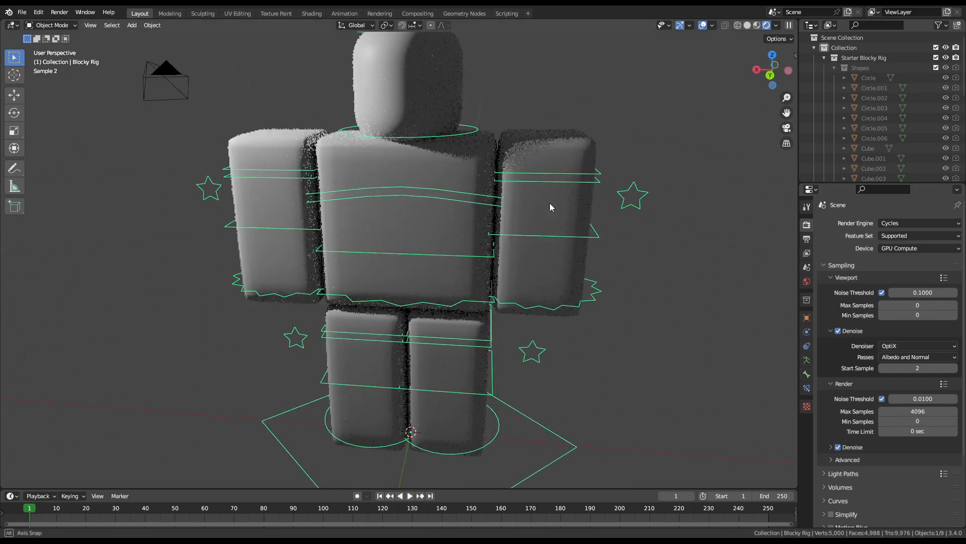
pyautogui.click(838, 331)
pyautogui.moveTo(608, 284)
pyautogui.mouseDown(button='middle')
pyautogui.moveTo(600, 288)
pyautogui.moveTo(625, 290)
pyautogui.moveTo(609, 295)
pyautogui.mouseUp(button='middle')
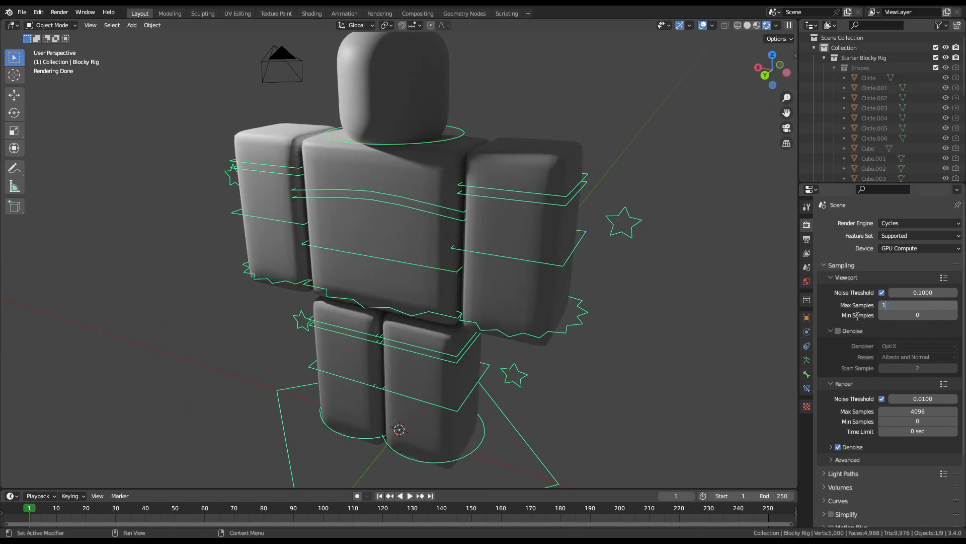
pyautogui.moveTo(504, 268); pyautogui.dragTo(542, 276, button='middle')
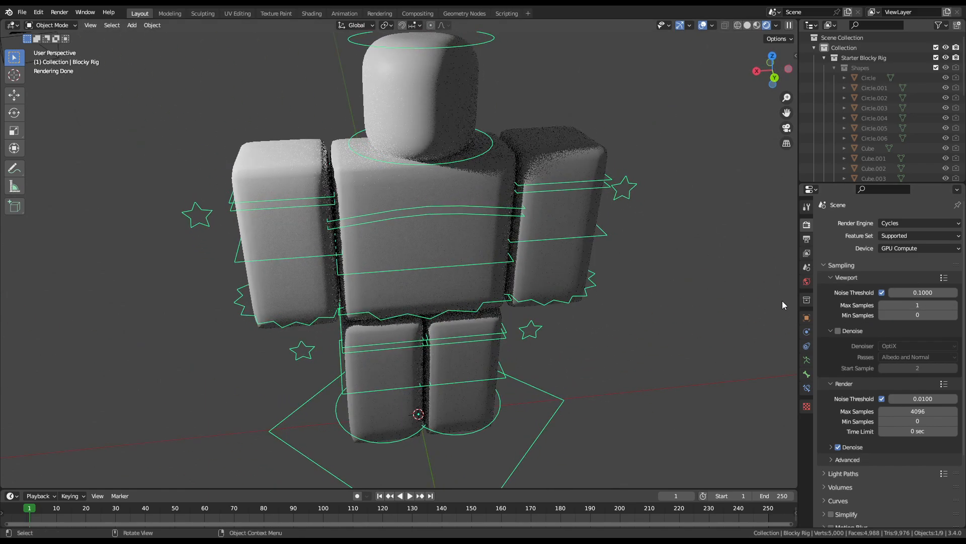
pyautogui.click(837, 331)
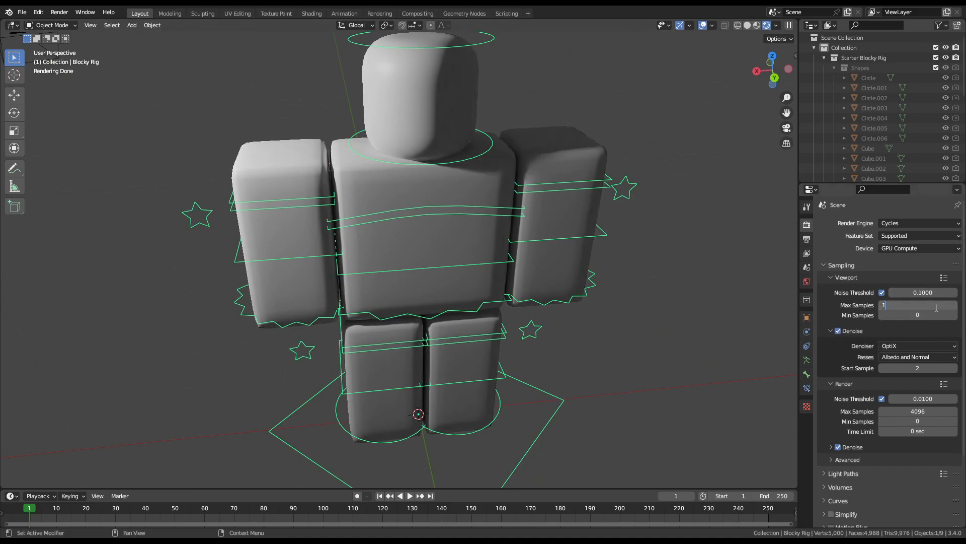
# Step: Keep Max Samples at 1024 and orbit to a lower, straighter view of the rig
pyautogui.press('Return')
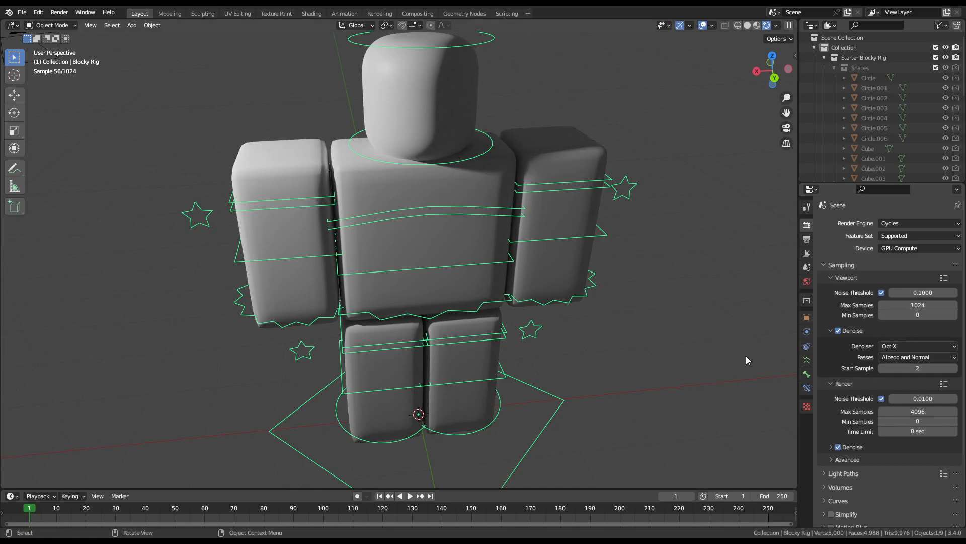
pyautogui.moveTo(792, 361); pyautogui.dragTo(560, 319, button='middle')
pyautogui.scroll(-2, 410, 255)
pyautogui.moveTo(410, 255); pyautogui.dragTo(426, 243, button='middle')
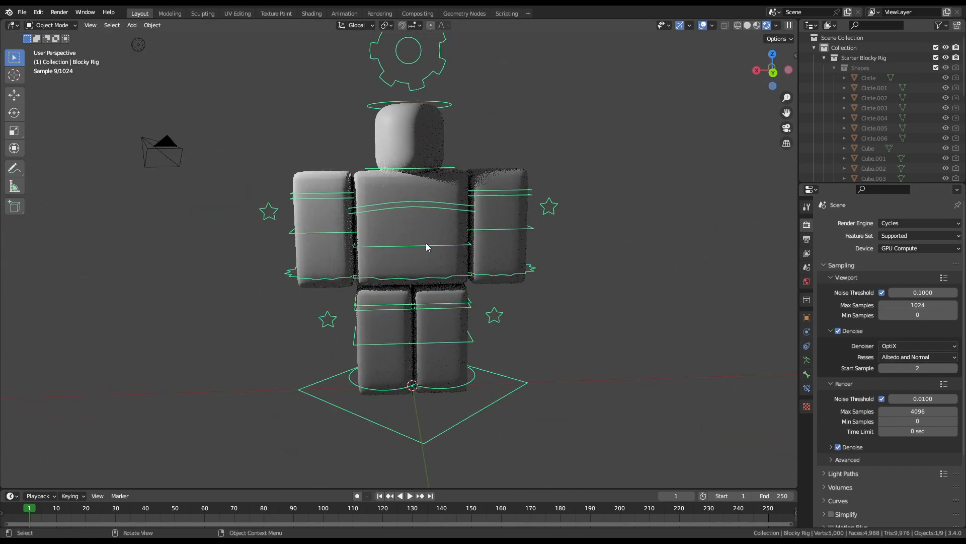
pyautogui.scroll(-1, 584, 305)
# Step: Delete the scene's original light and camera
pyautogui.click(531, 347)
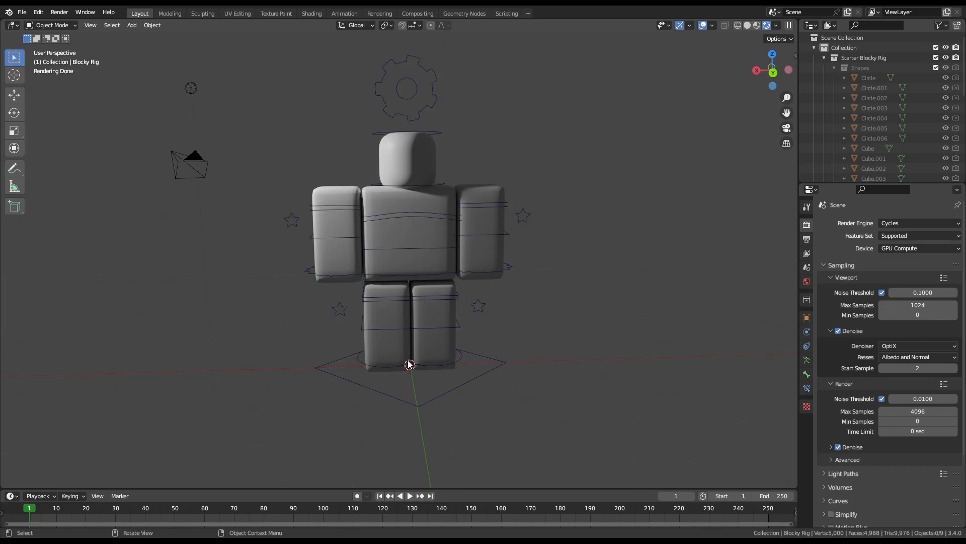
pyautogui.click(191, 88)
pyautogui.scroll(-3, 252, 151)
pyautogui.scroll(3, 313, 199)
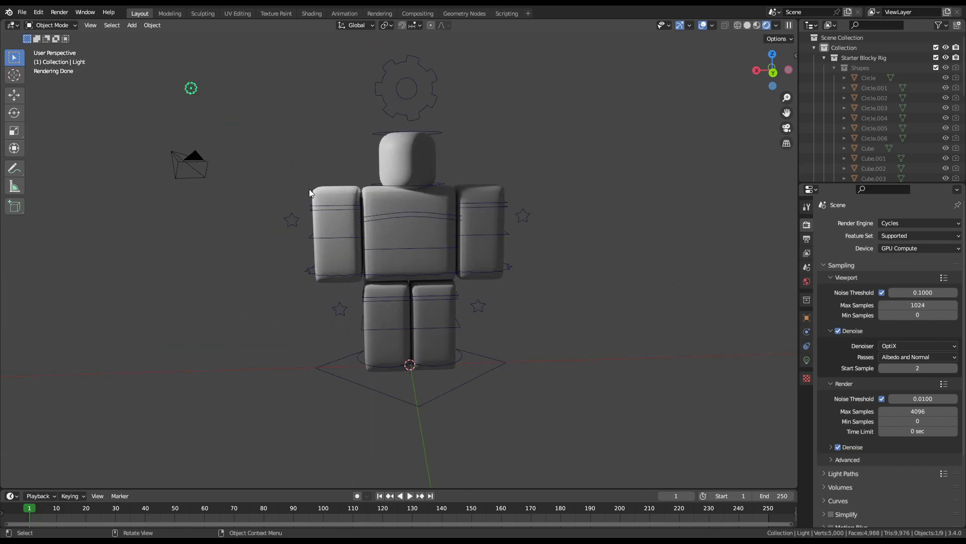
pyautogui.press('g')
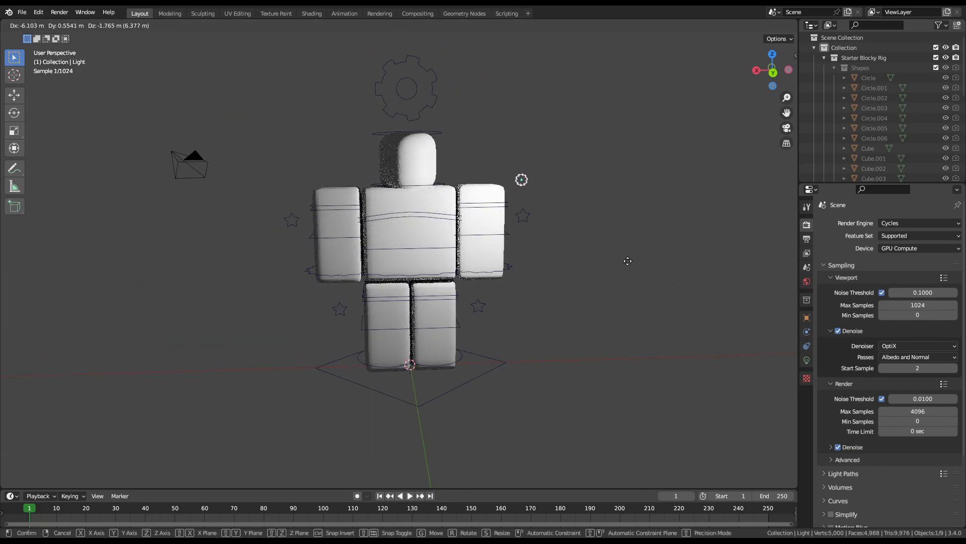
pyautogui.press('Escape')
pyautogui.press('Delete')
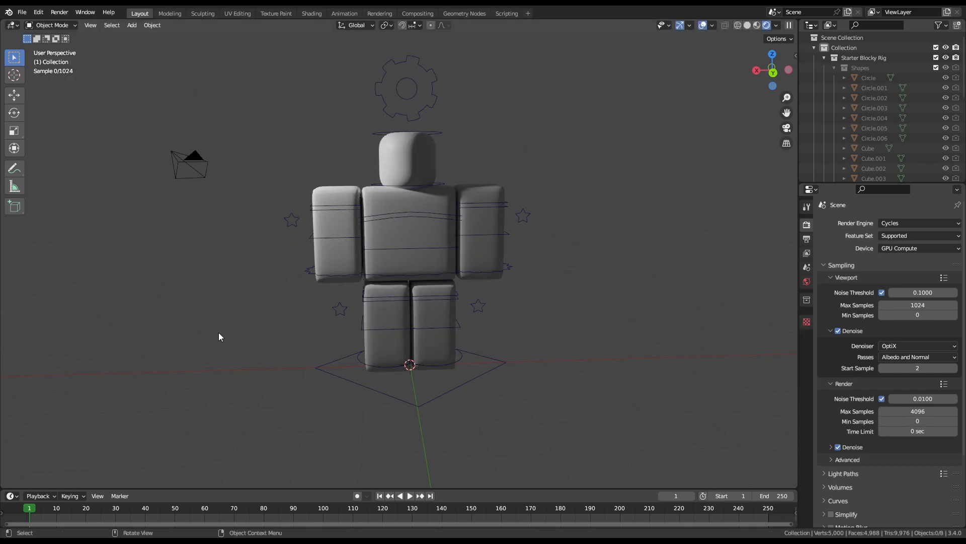
pyautogui.scroll(-3, 311, 227)
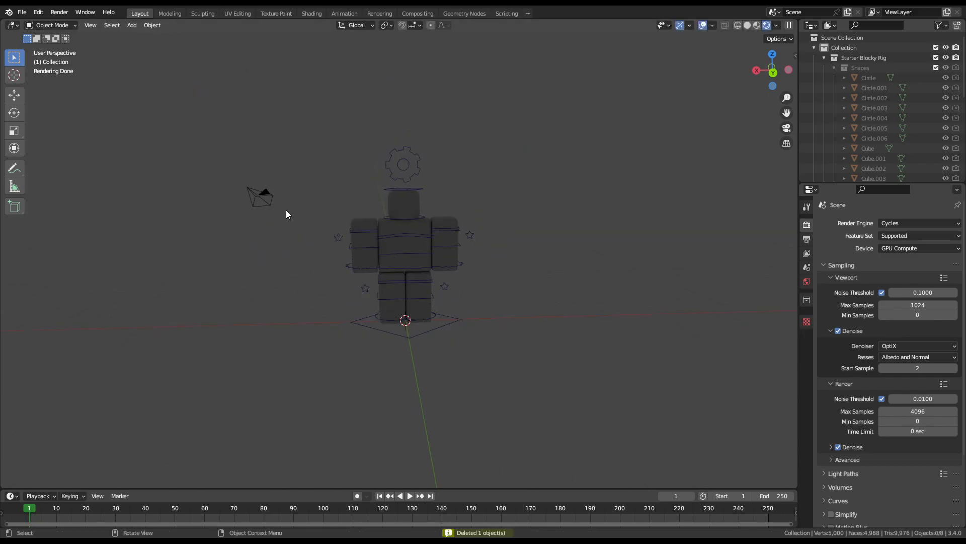
pyautogui.press('a')
pyautogui.press('Delete')
# Step: Add an Area light and rotate it 165° about the X axis
pyautogui.hotkey('shift', 'a')
pyautogui.moveTo(503, 413)
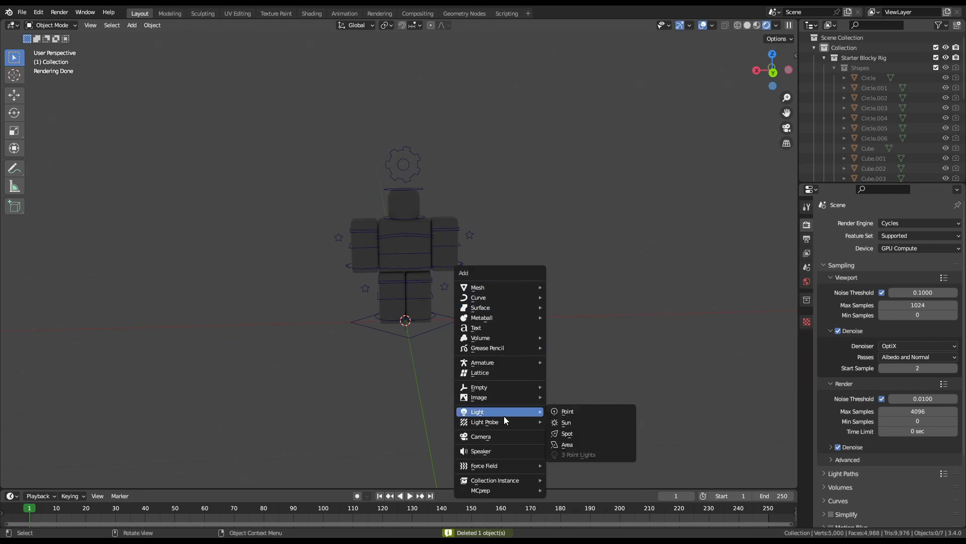
pyautogui.click(566, 445)
pyautogui.moveTo(565, 442); pyautogui.dragTo(624, 384, button='middle')
pyautogui.press('r')
pyautogui.press('x')
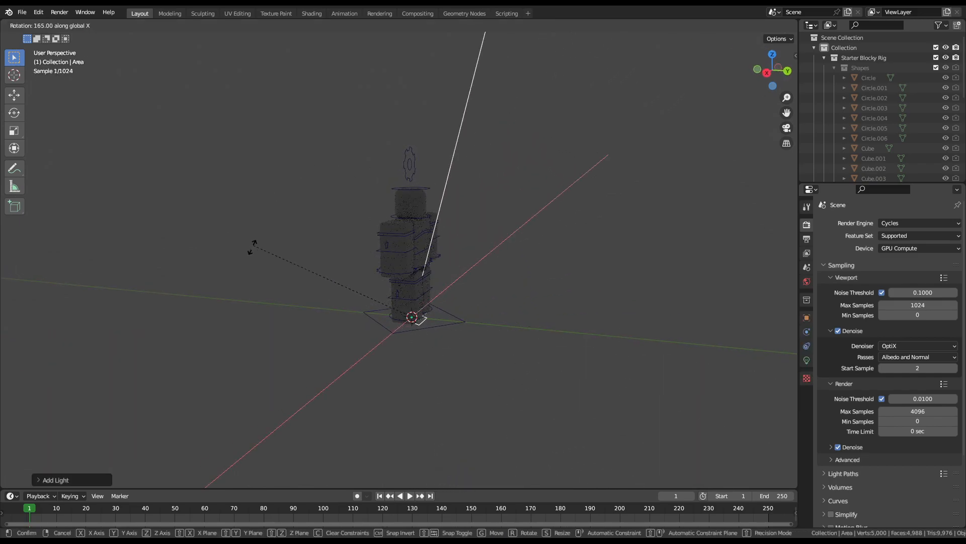
pyautogui.click(244, 298)
# Step: Scale the area light up about 3.3 times and deselect it
pyautogui.moveTo(531, 262); pyautogui.dragTo(458, 266, button='middle')
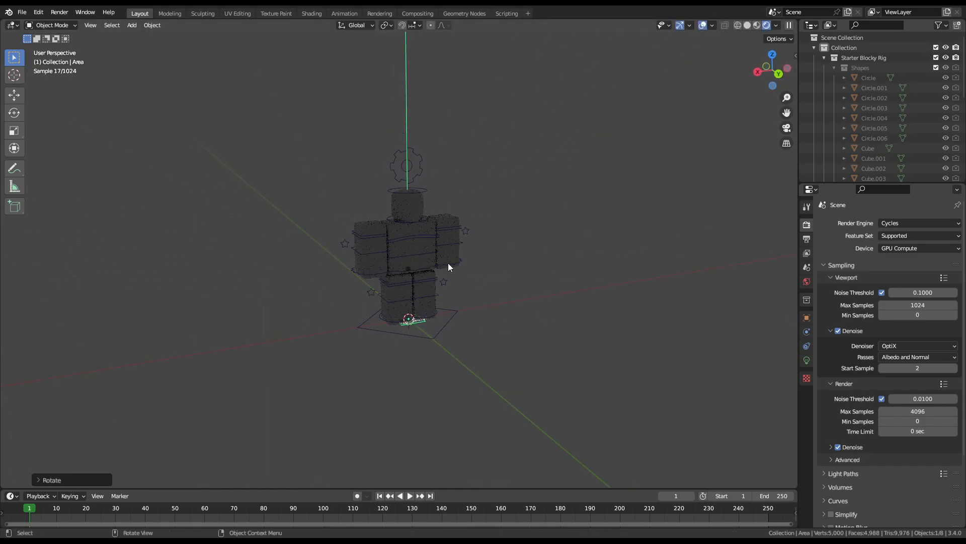
pyautogui.scroll(4, 407, 265)
pyautogui.press('s')
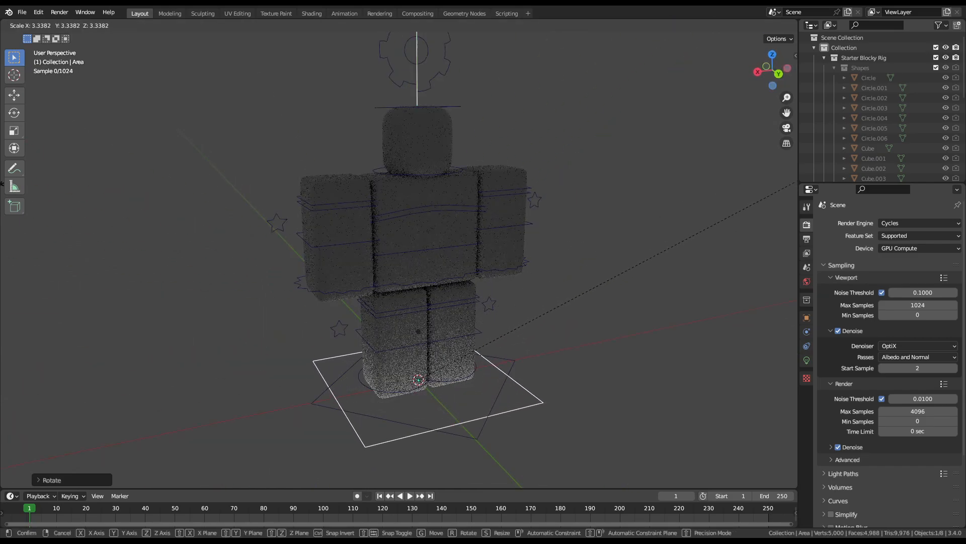
pyautogui.click(156, 188)
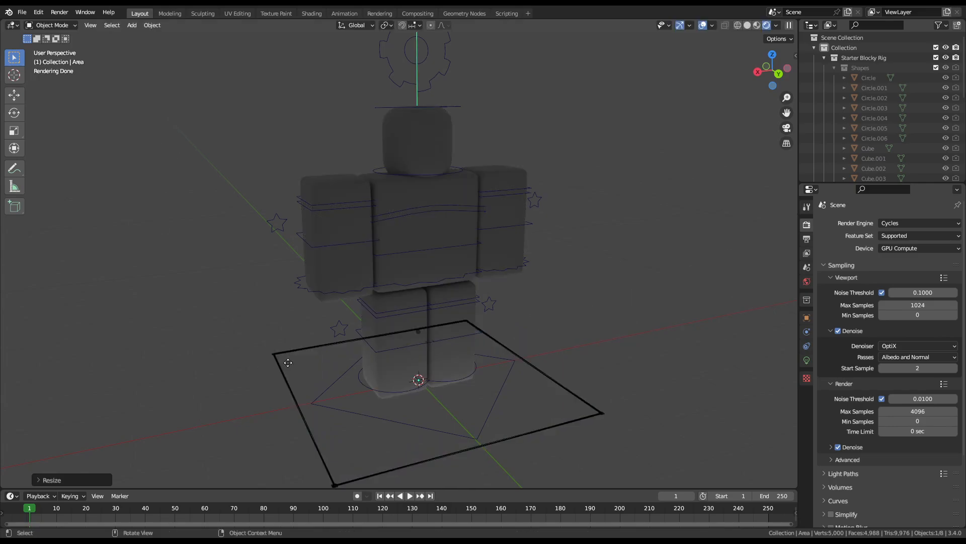
pyautogui.moveTo(156, 188); pyautogui.dragTo(311, 323, button='middle')
pyautogui.click(579, 303)
pyautogui.scroll(-3, 581, 315)
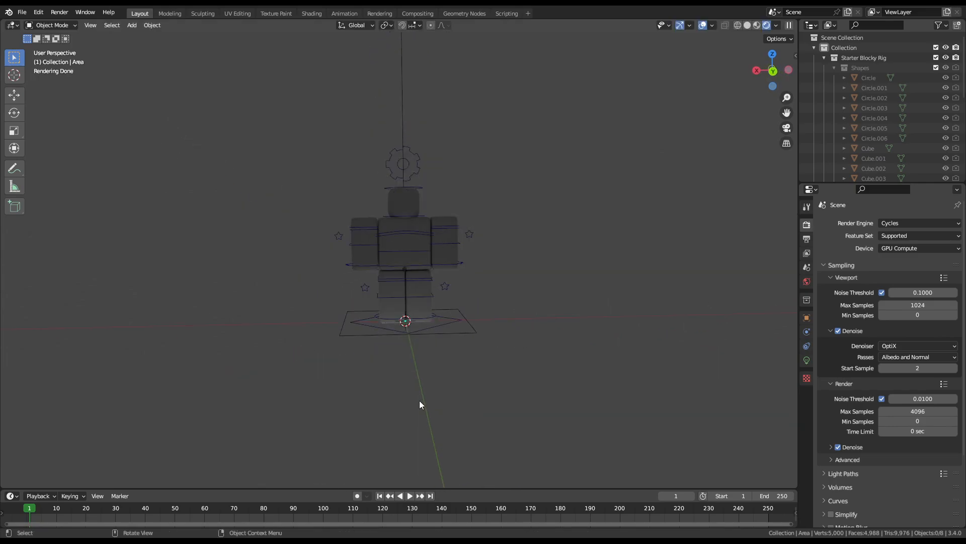
# Step: Turn the world background strength down to 0
pyautogui.click(807, 281)
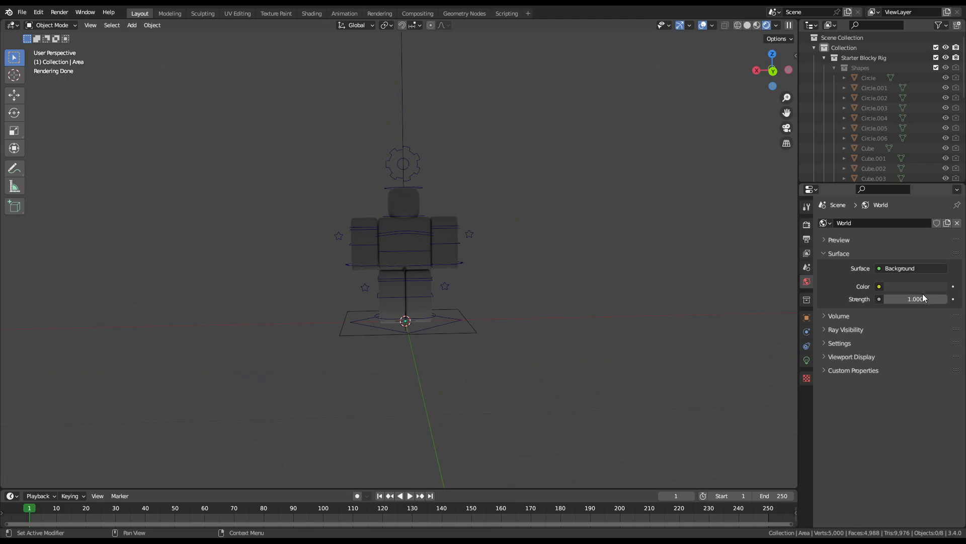
pyautogui.moveTo(924, 298); pyautogui.dragTo(830, 298)
pyautogui.scroll(3, 509, 347)
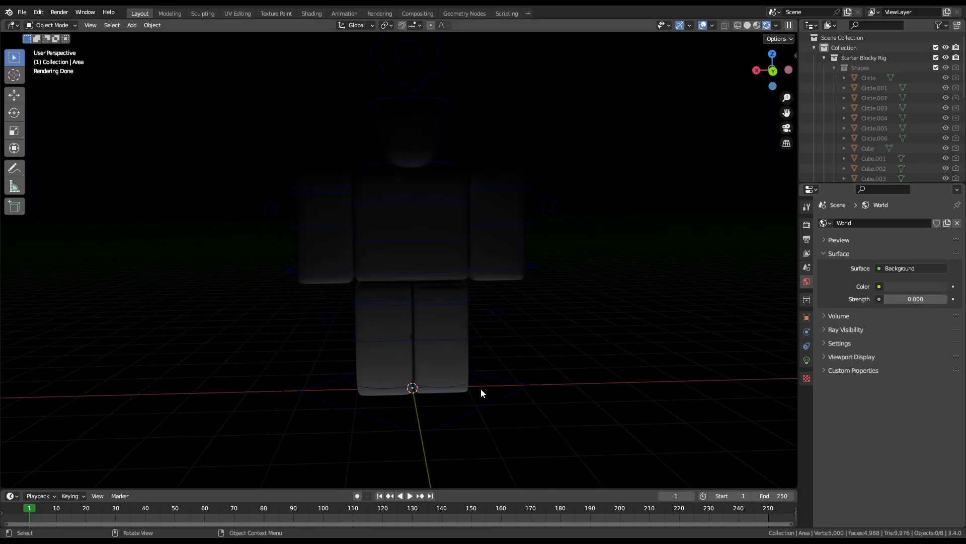
# Step: Split the 3D view vertically into two side-by-side viewports
pyautogui.click(415, 395)
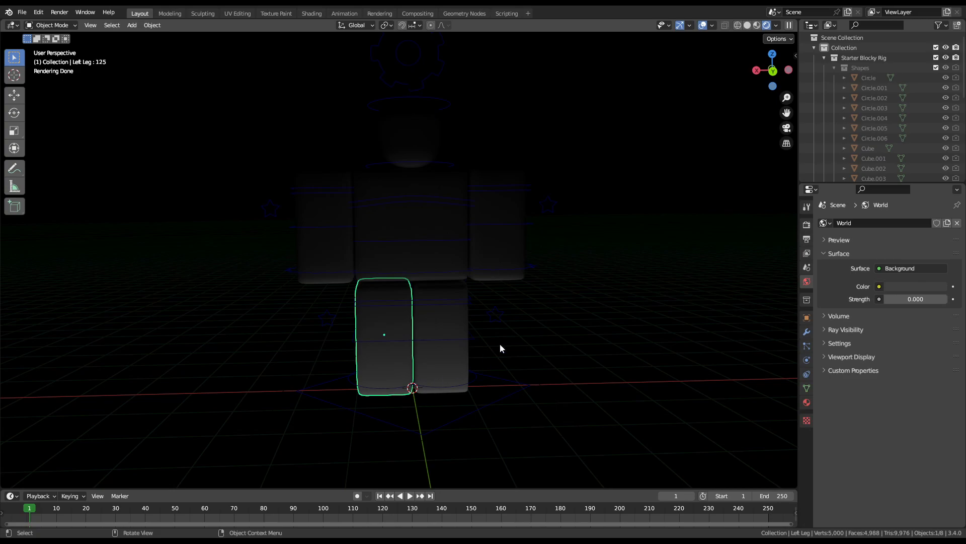
pyautogui.rightClick(798, 103)
pyautogui.click(783, 116)
pyautogui.press('Escape')
pyautogui.rightClick(798, 142)
pyautogui.click(772, 132)
pyautogui.click(429, 201)
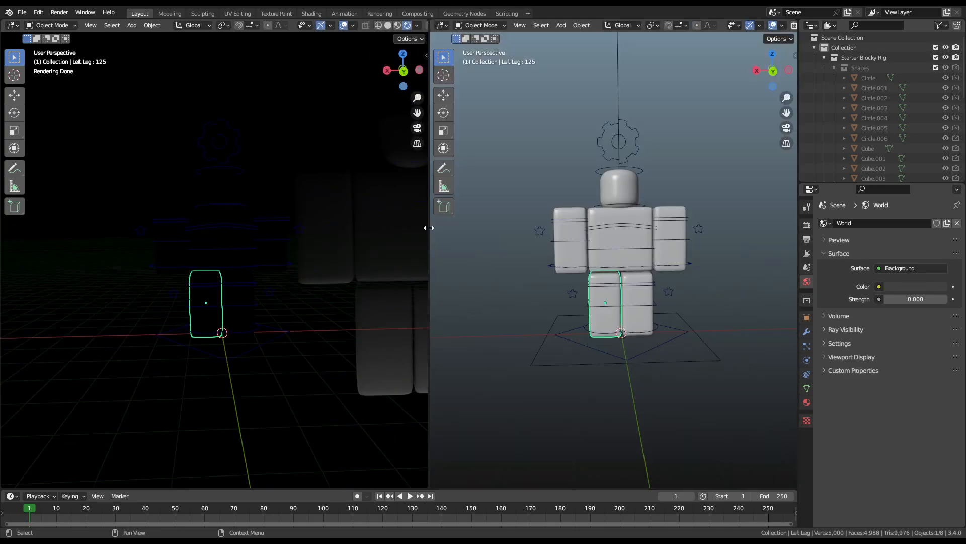
# Step: Set the left view to Solid and the right to Rendered without overlays or gizmos
pyautogui.click(388, 25)
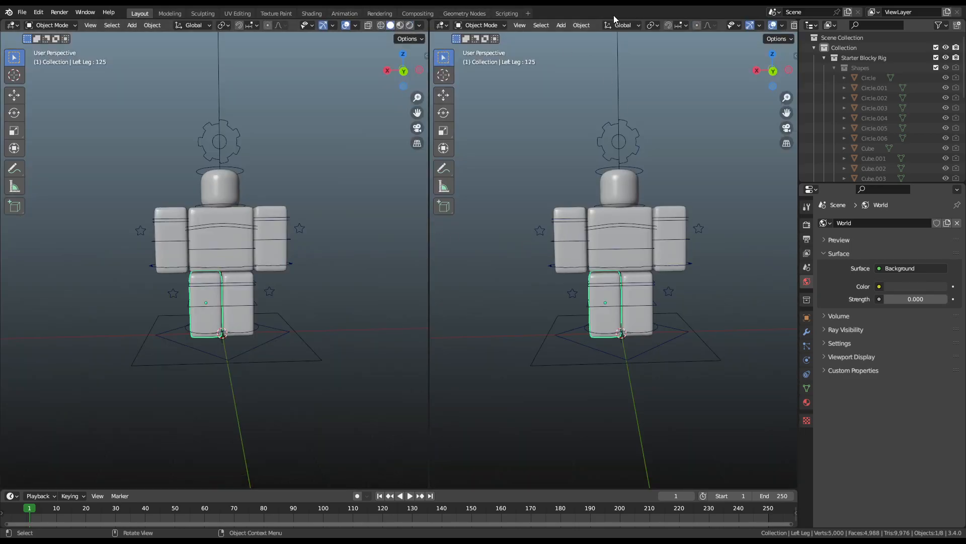
pyautogui.scroll(-3, 783, 28)
pyautogui.click(780, 25)
pyautogui.click(716, 26)
pyautogui.click(694, 26)
pyautogui.moveTo(298, 235); pyautogui.dragTo(354, 232, button='middle')
pyautogui.scroll(4, 278, 332)
# Step: Select the area light under the rig and begin resizing it
pyautogui.click(324, 416)
pyautogui.scroll(-4, 325, 416)
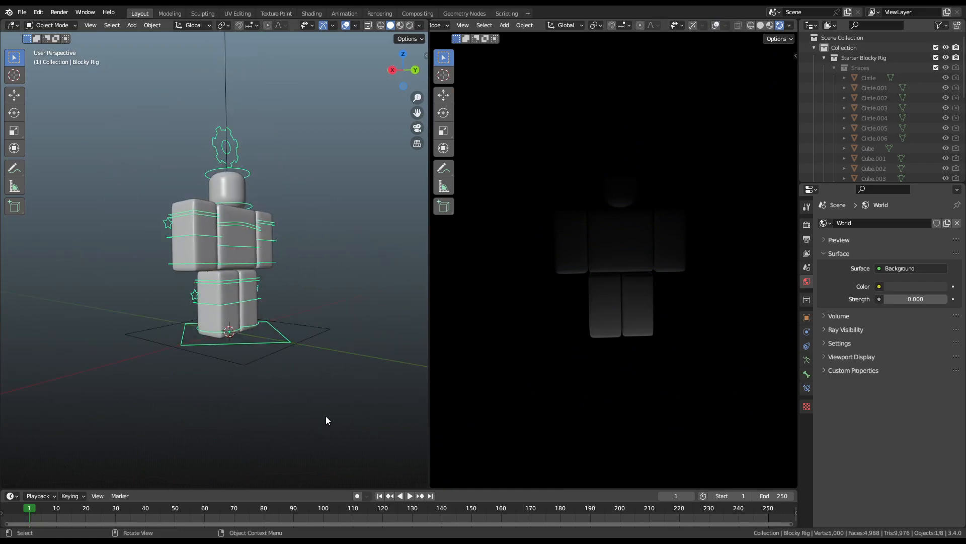
pyautogui.click(316, 338)
pyautogui.press('s')
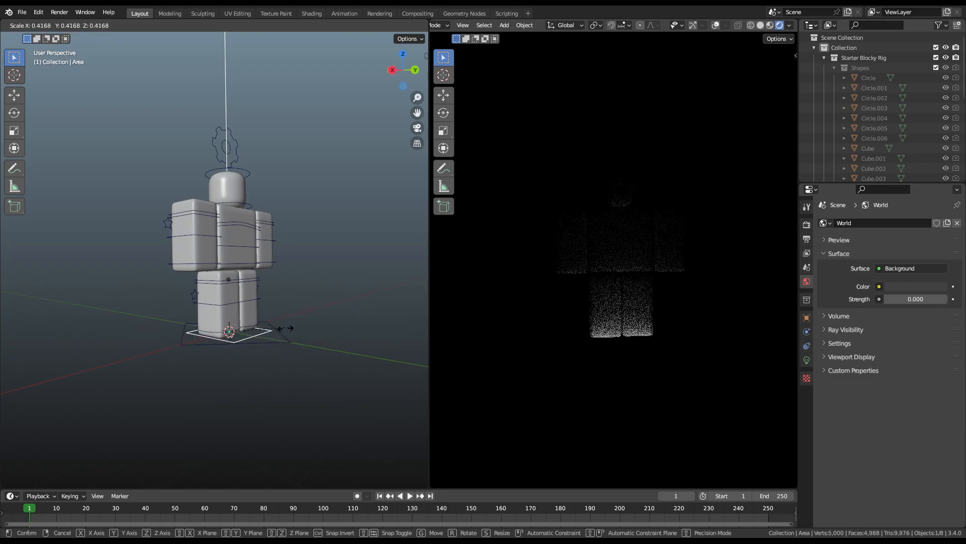
# Step: Confirm the area light's new size and set its power to 1000 W
pyautogui.click(401, 275)
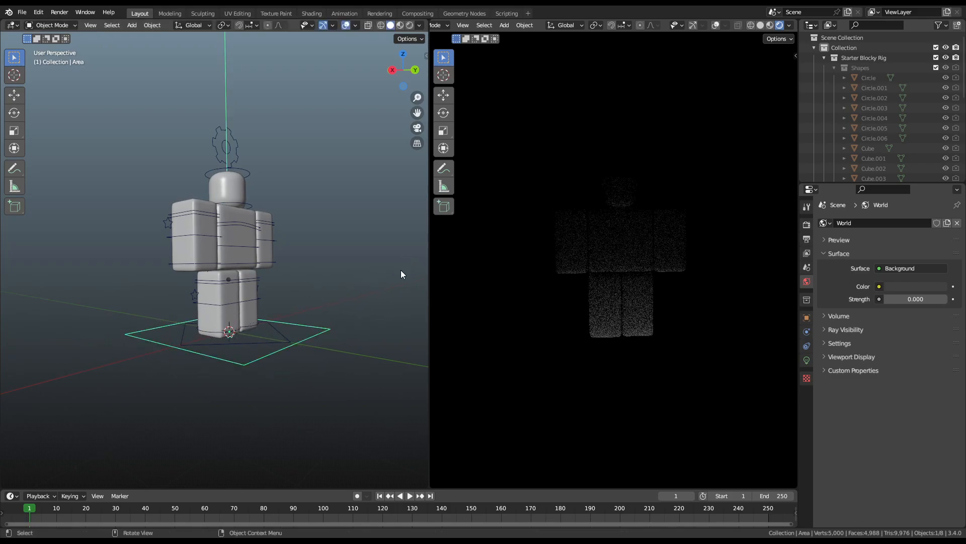
pyautogui.click(807, 360)
pyautogui.moveTo(905, 292); pyautogui.dragTo(937, 292)
pyautogui.press('Escape')
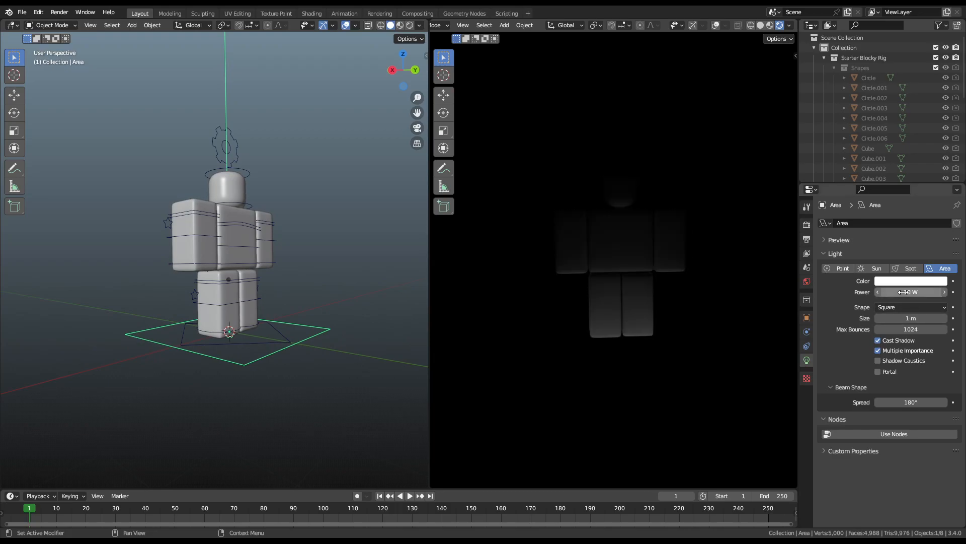
pyautogui.press('Return')
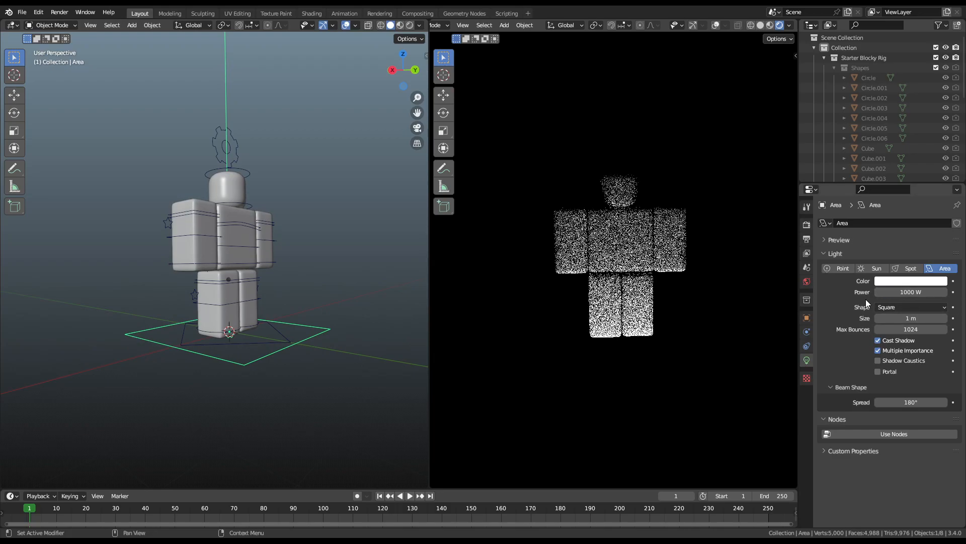
# Step: Resize the area light again and pan the rendered view over the whole character
pyautogui.press('s')
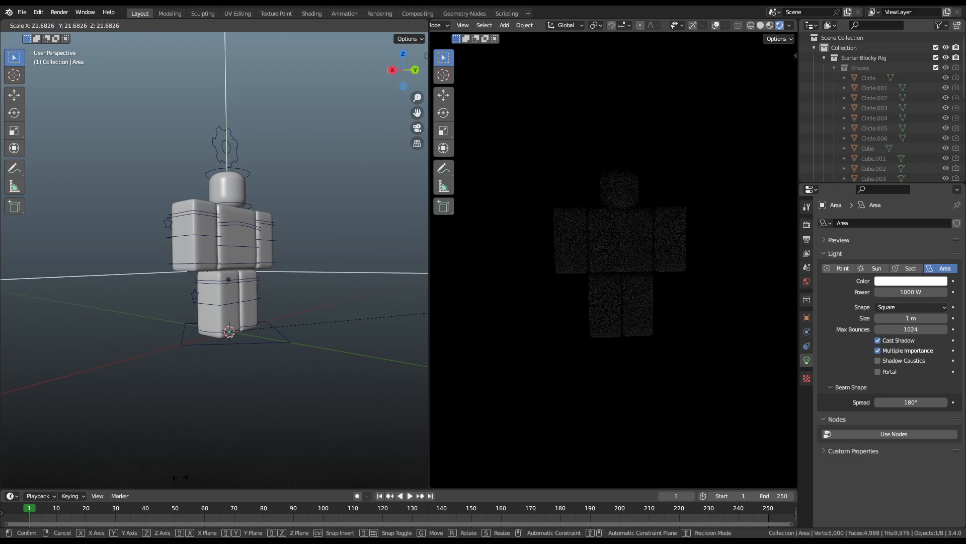
pyautogui.click(34, 399)
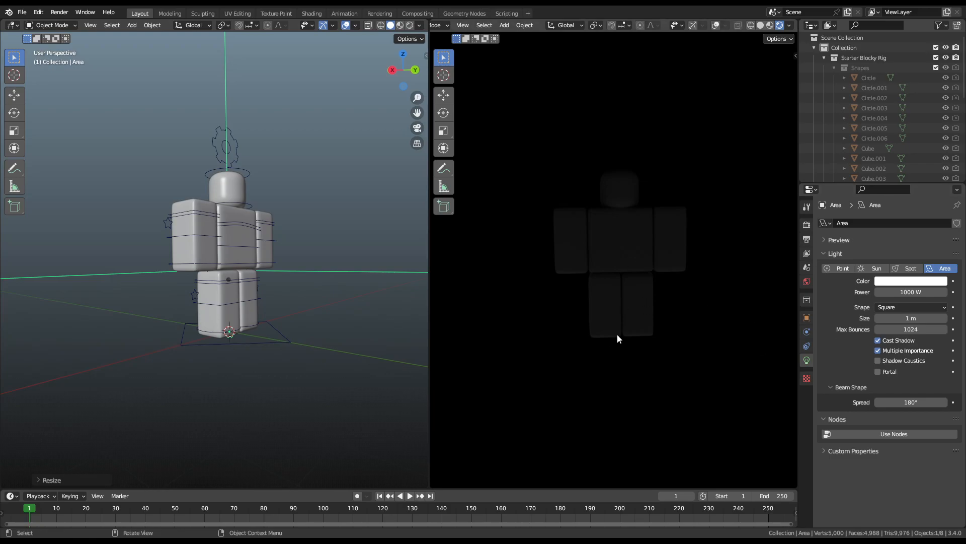
pyautogui.scroll(5, 641, 231)
pyautogui.scroll(-3, 626, 171)
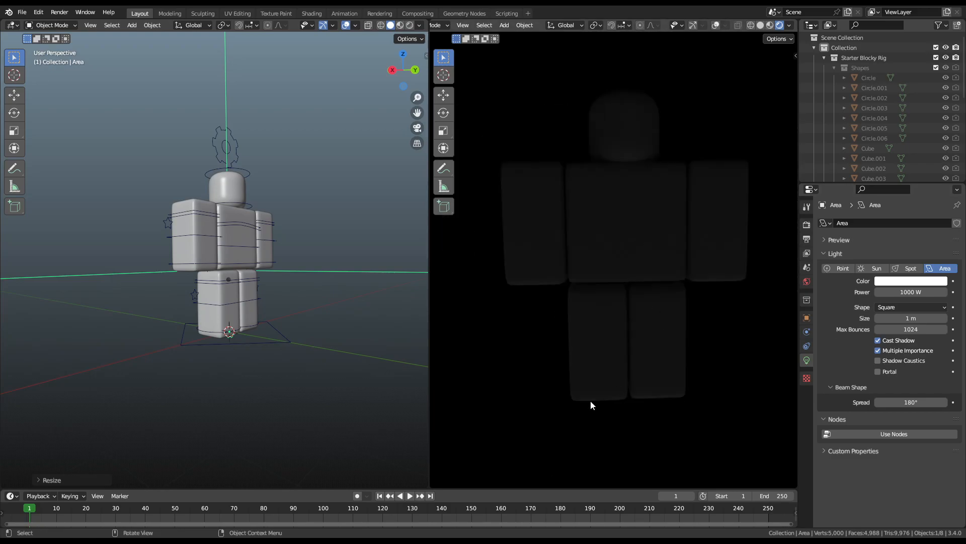
pyautogui.scroll(6, 641, 406)
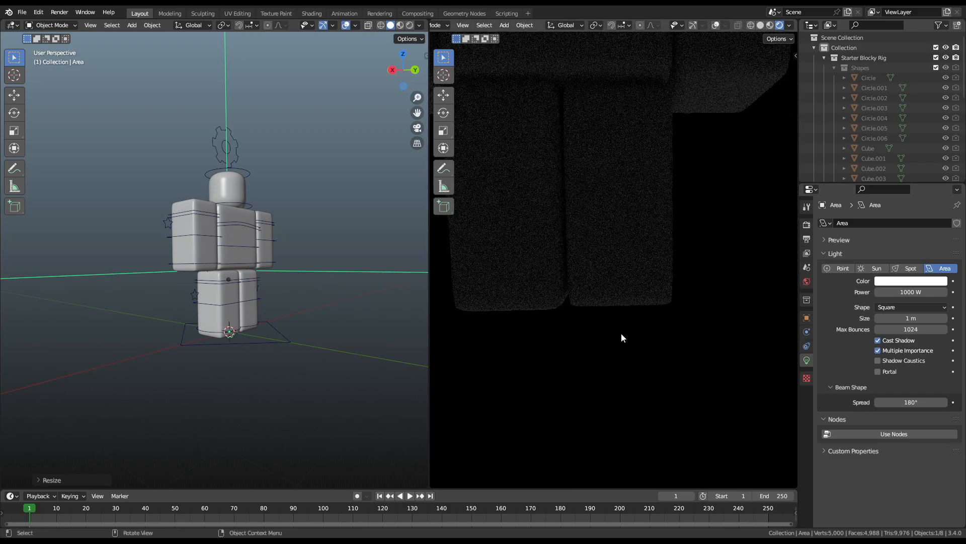
pyautogui.keyDown('shift'); pyautogui.moveTo(616, 359); pyautogui.dragTo(626, 225, button='middle'); pyautogui.keyUp('shift')
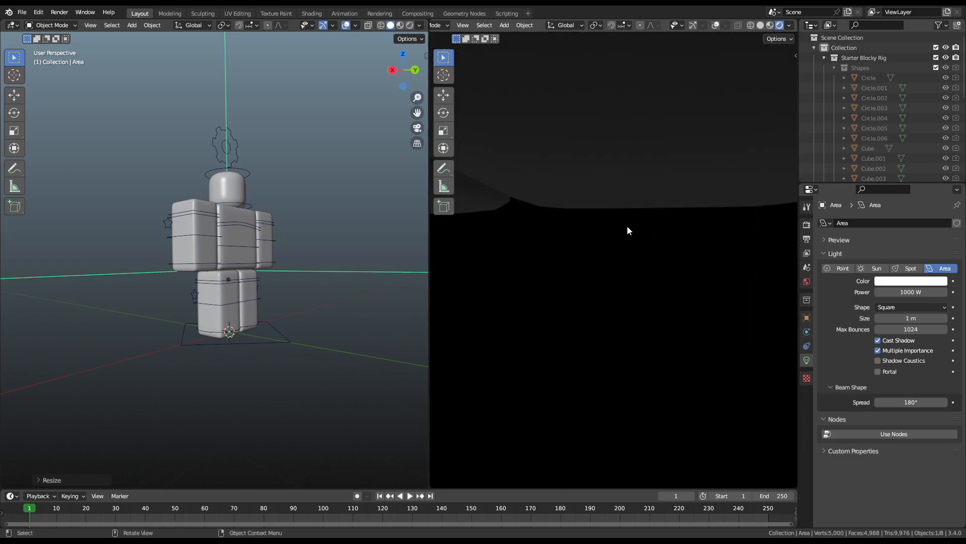
pyautogui.scroll(-5, 624, 225)
pyautogui.keyDown('shift'); pyautogui.moveTo(597, 183); pyautogui.dragTo(590, 337, button='middle'); pyautogui.keyUp('shift')
pyautogui.keyDown('shift'); pyautogui.moveTo(592, 217); pyautogui.dragTo(588, 462, button='middle'); pyautogui.keyUp('shift')
pyautogui.scroll(4, 597, 229)
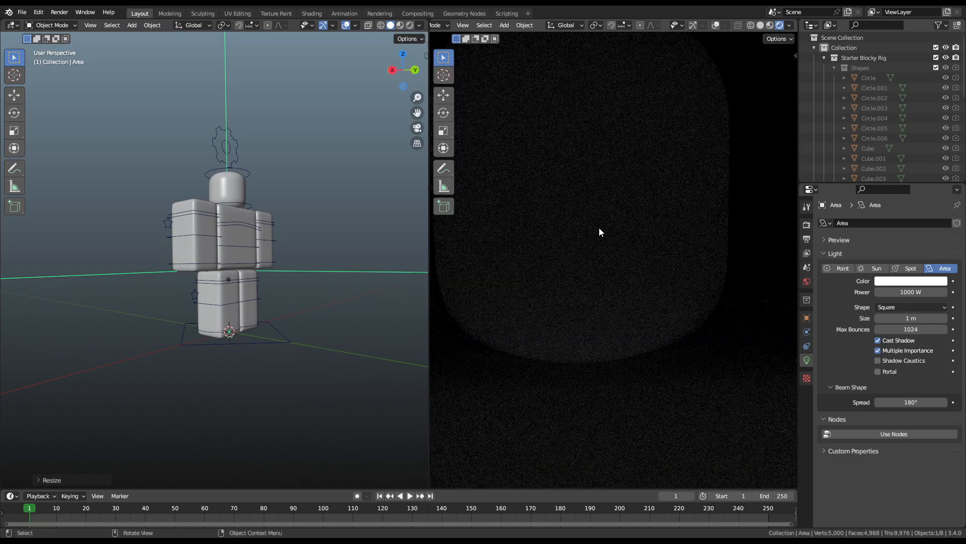
pyautogui.keyDown('shift'); pyautogui.moveTo(599, 131); pyautogui.dragTo(620, 404, button='middle'); pyautogui.keyUp('shift')
pyautogui.scroll(2, 605, 281)
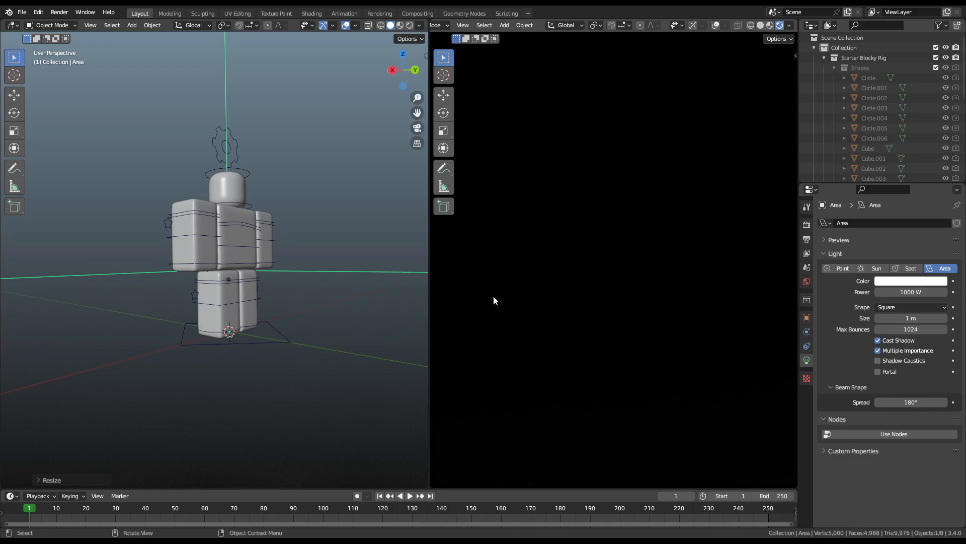
pyautogui.scroll(-8, 589, 287)
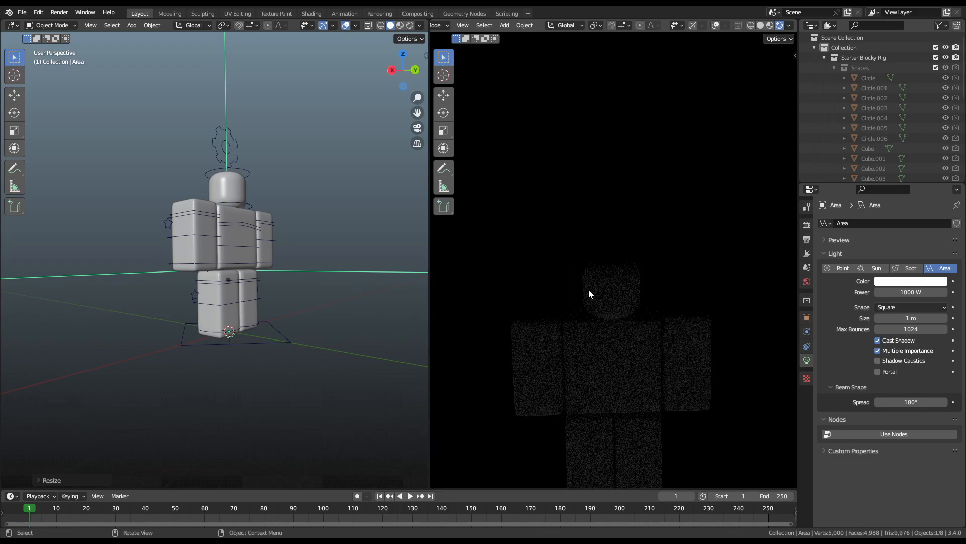
pyautogui.scroll(4, 640, 256)
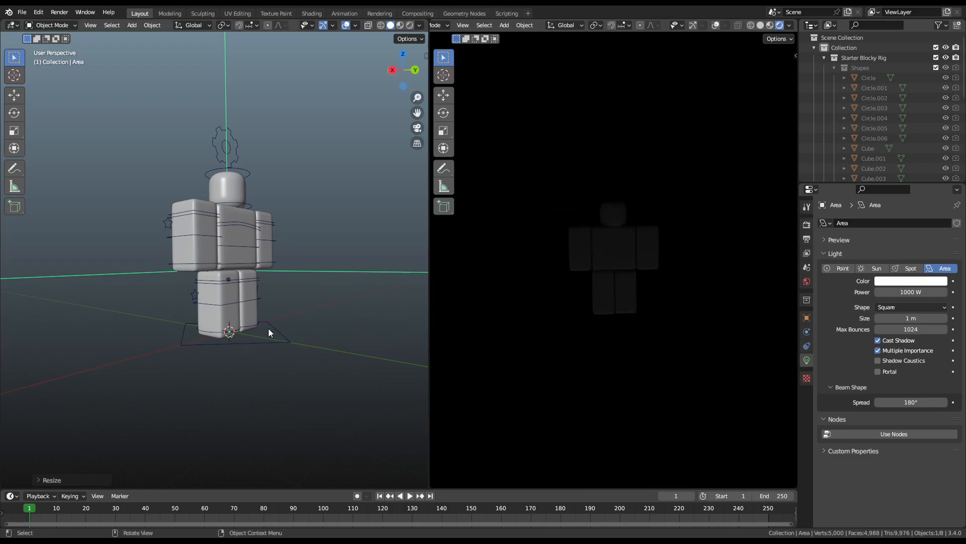
pyautogui.scroll(-4, 252, 335)
# Step: Resize the area light once more and lower its power to 100 W
pyautogui.press('s')
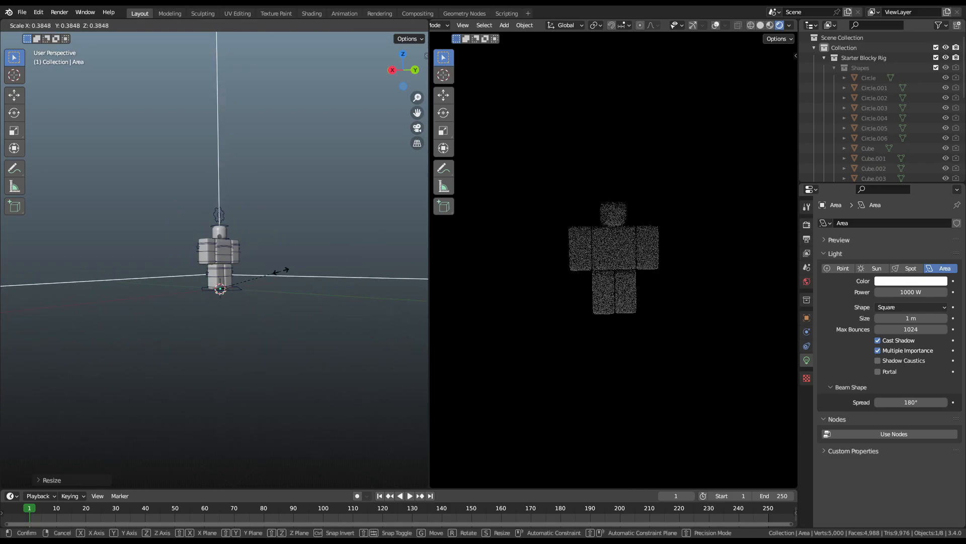
pyautogui.click(251, 286)
pyautogui.scroll(4, 277, 298)
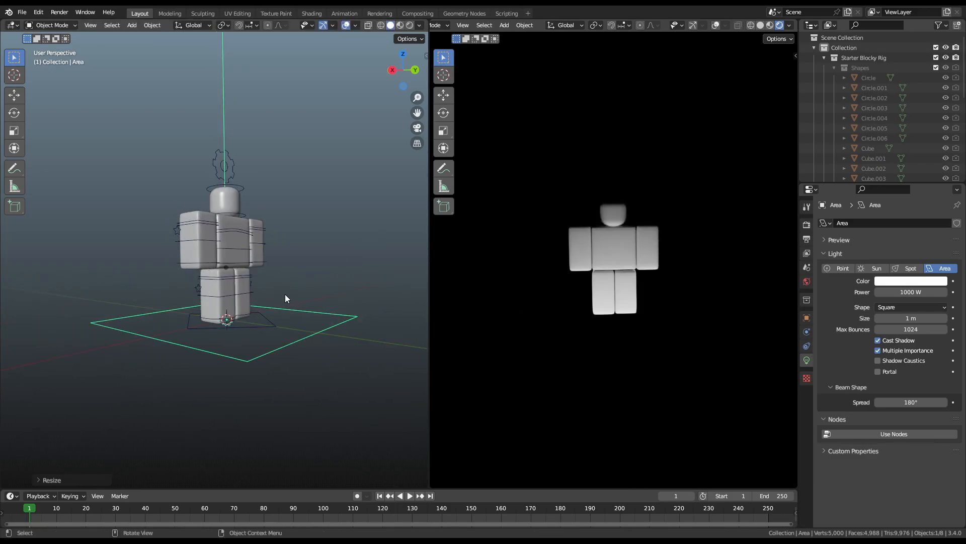
pyautogui.click(911, 290)
pyautogui.press('Return')
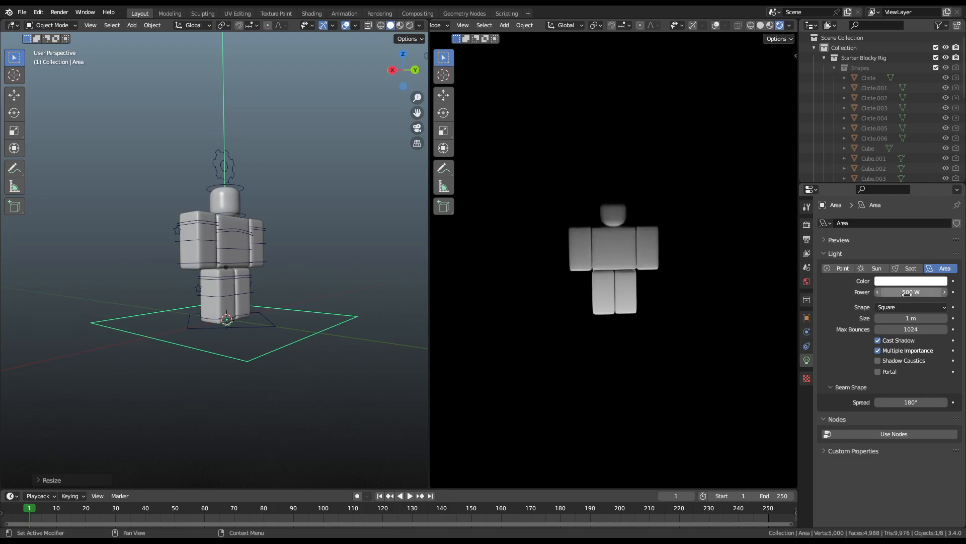
pyautogui.write('0')
pyautogui.press('Return')
pyautogui.press('s')
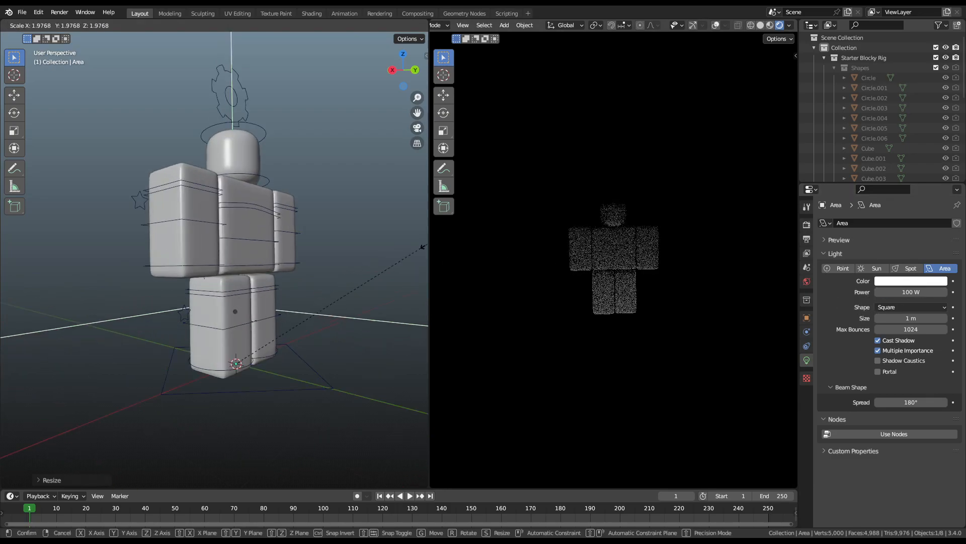
pyautogui.rightClick(65, 219)
# Step: Parent the area light to a bone of the Starter Blocky Rig and test it
pyautogui.click(290, 390)
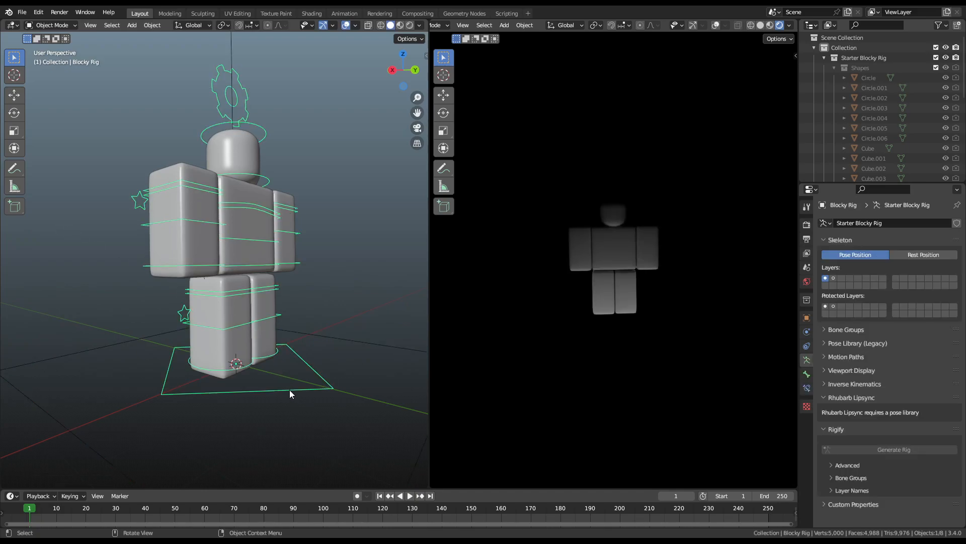
pyautogui.keyDown('shift'); pyautogui.click(333, 328); pyautogui.keyUp('shift')
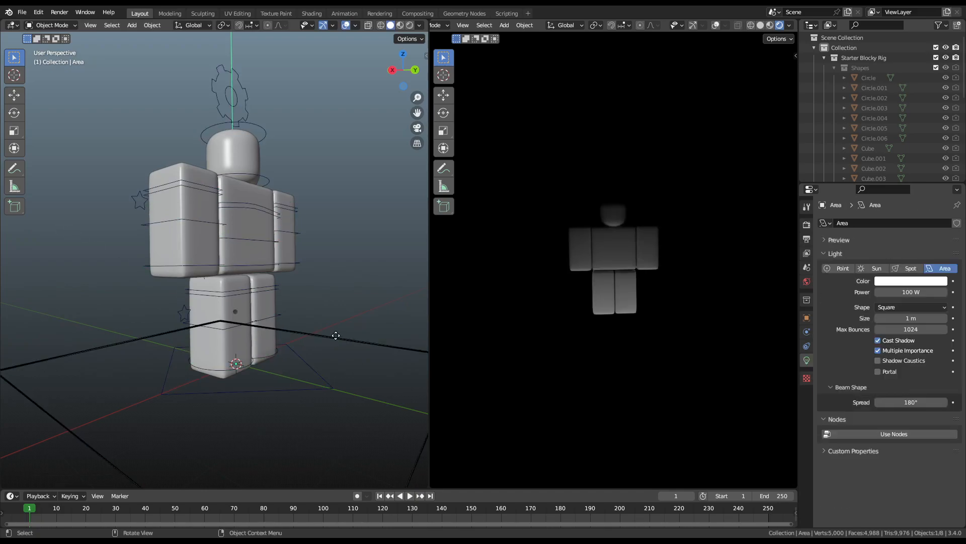
pyautogui.keyDown('shift'); pyautogui.click(253, 240); pyautogui.keyUp('shift')
pyautogui.hotkey('ctrl', 'Tab')
pyautogui.hotkey('ctrl', 'p')
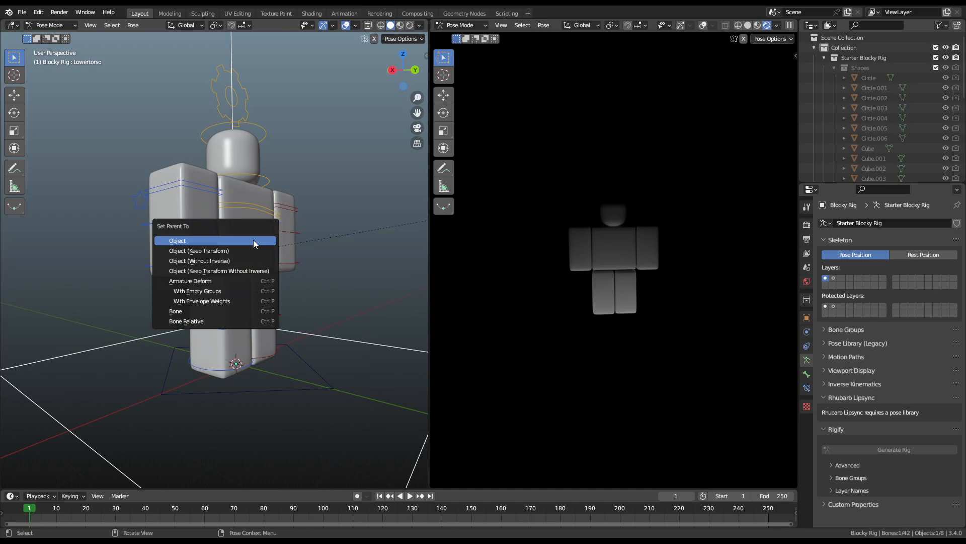
pyautogui.click(192, 315)
pyautogui.click(261, 242)
pyautogui.press('r')
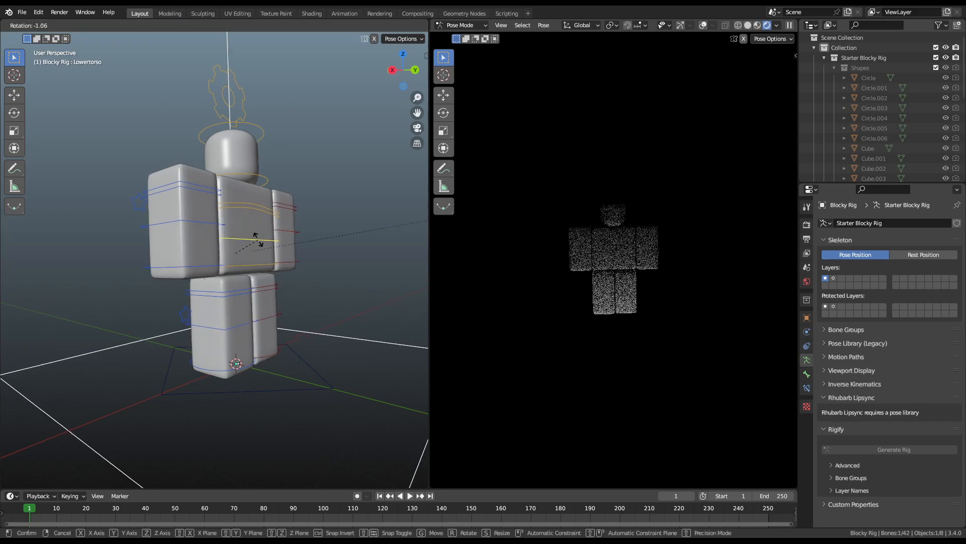
pyautogui.rightClick(260, 218)
pyautogui.hotkey('ctrl', 'Tab')
# Step: Move the area light vertically, then reset its location to the origin
pyautogui.click(326, 339)
pyautogui.moveTo(326, 340); pyautogui.dragTo(360, 349, button='middle')
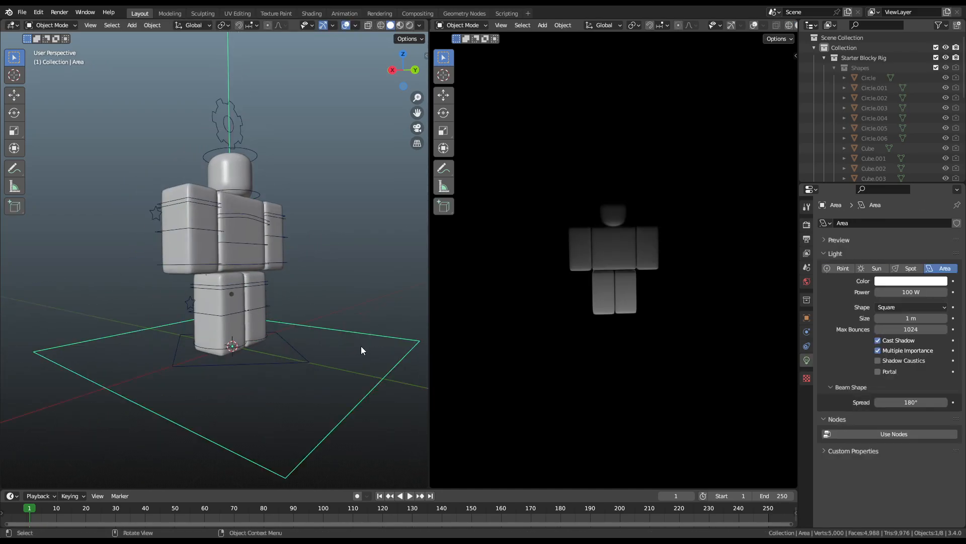
pyautogui.press('g')
pyautogui.press('z')
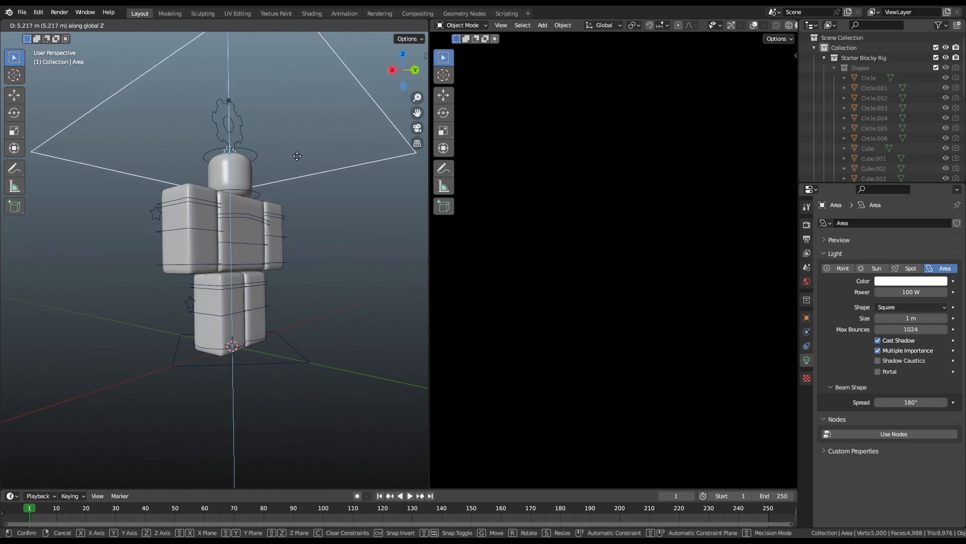
pyautogui.click(280, 338)
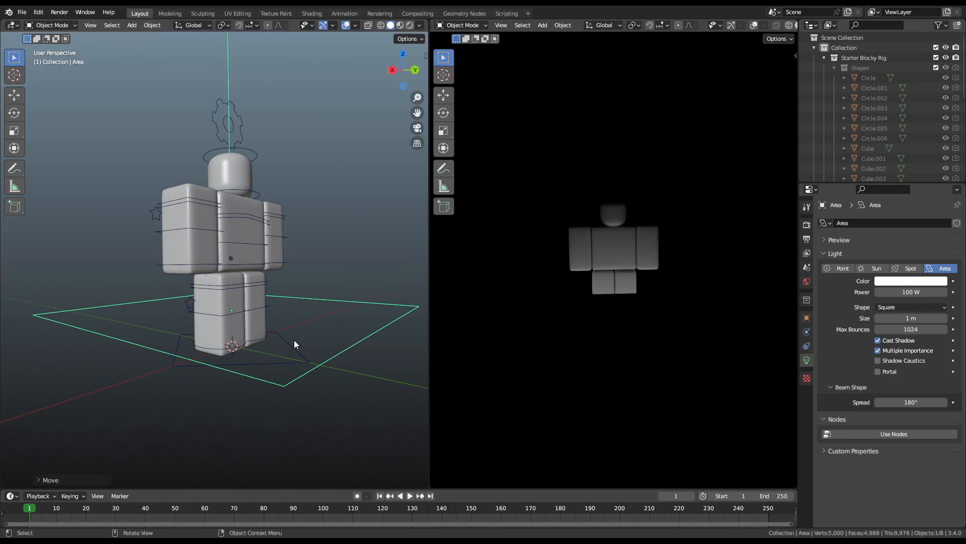
pyautogui.scroll(5, 651, 292)
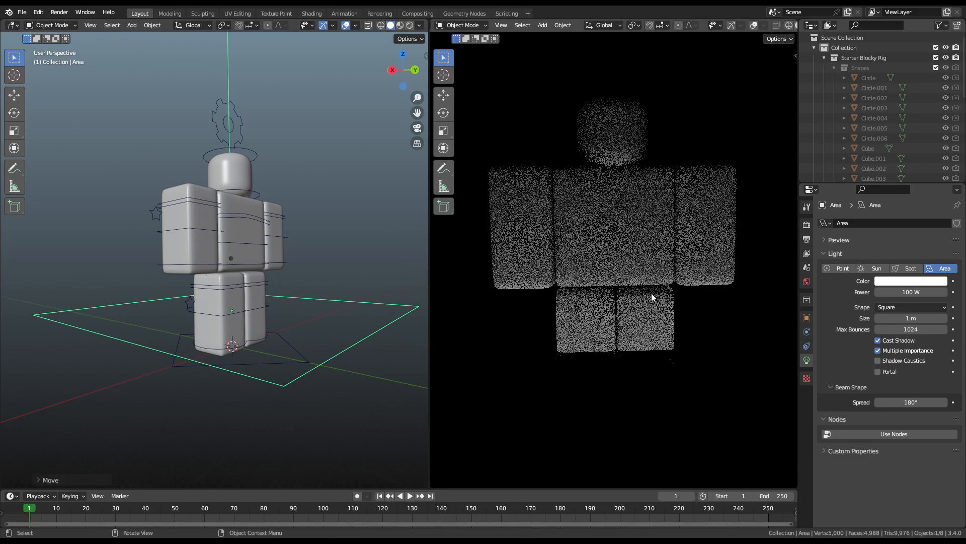
pyautogui.hotkey('alt', 'g')
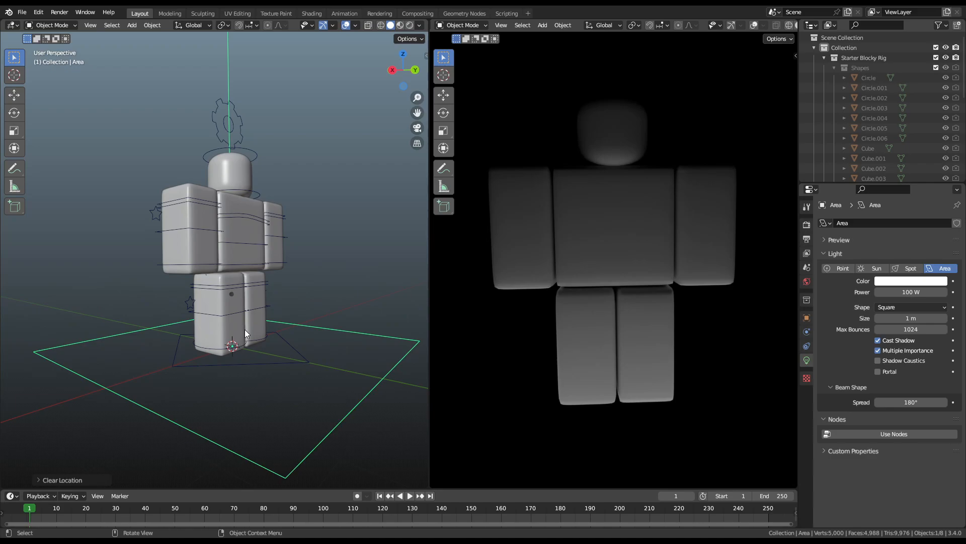
pyautogui.scroll(-4, 251, 330)
# Step: Move the area light along global Z toward the rig's feet, about 0.68 m upward
pyautogui.press('g')
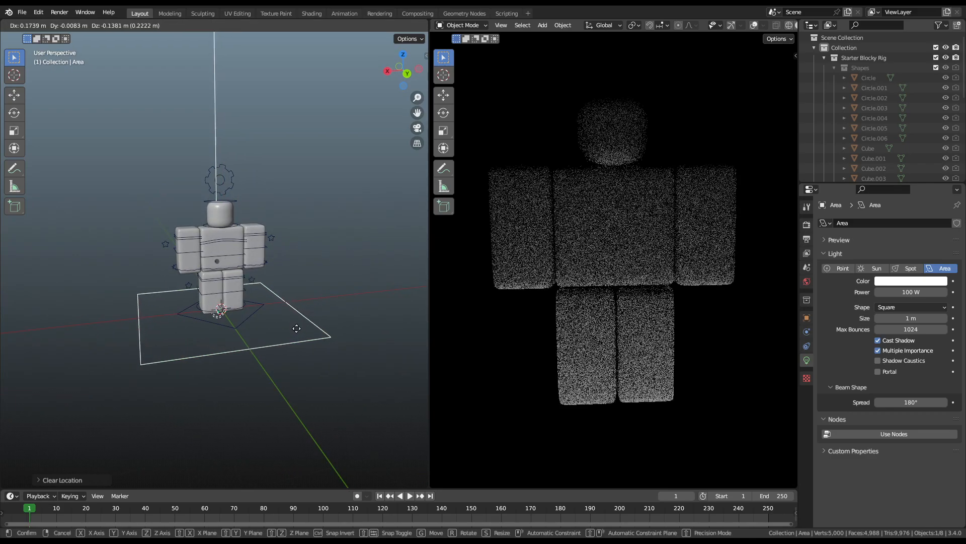
pyautogui.press('x')
pyautogui.rightClick(274, 347)
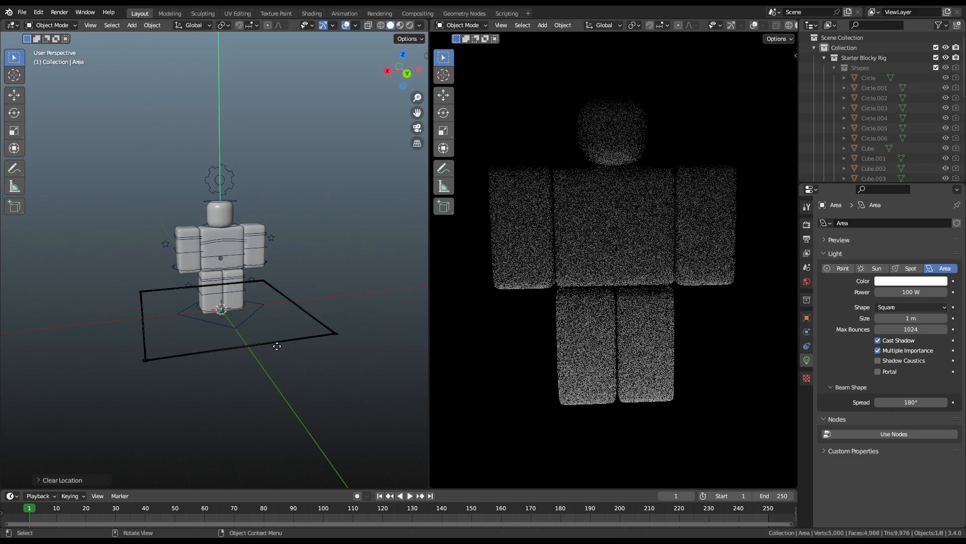
pyautogui.moveTo(246, 322); pyautogui.dragTo(316, 308, button='middle')
pyautogui.press('g')
pyautogui.press('z')
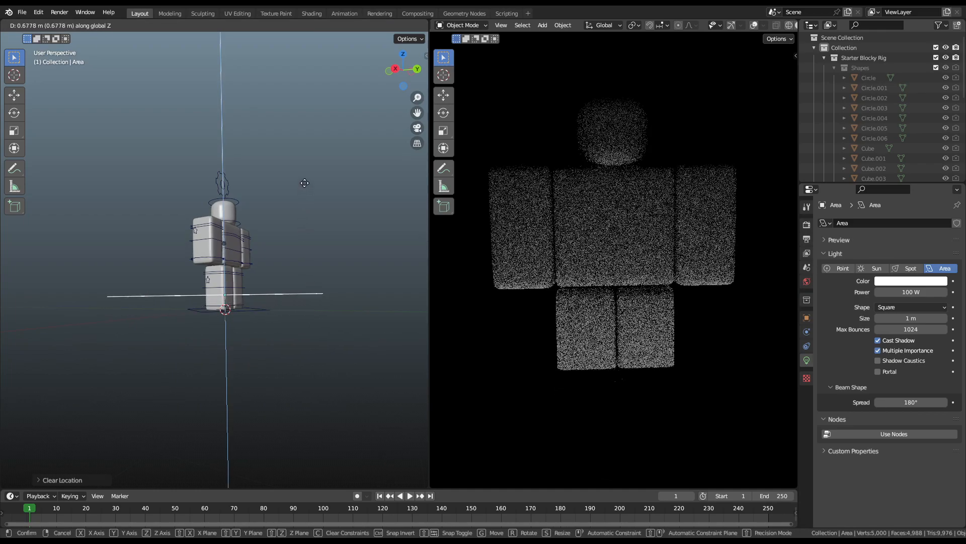
# Step: Confirm the area light's new height and scale it up well beyond the rig's footprint
pyautogui.click(312, 113)
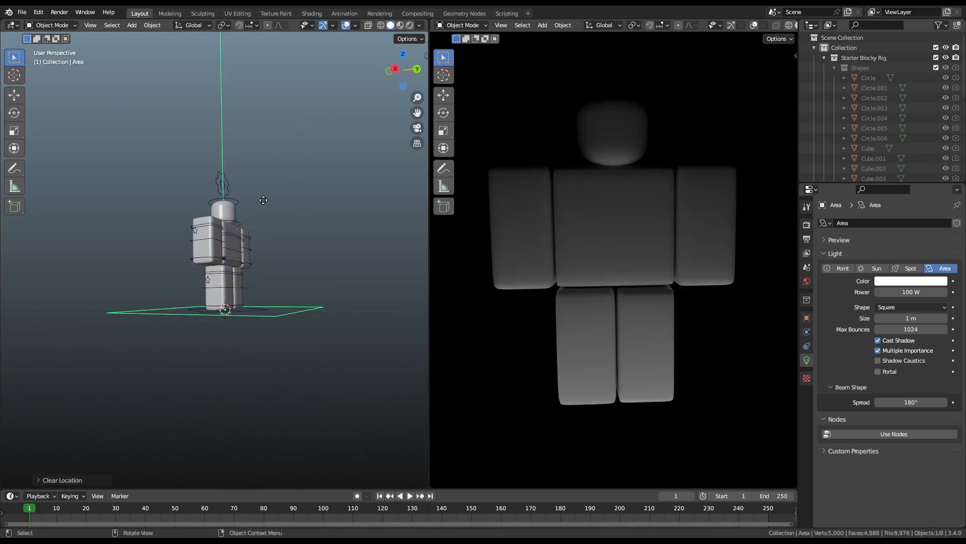
pyautogui.moveTo(312, 112); pyautogui.dragTo(242, 239, button='middle')
pyautogui.moveTo(301, 313); pyautogui.dragTo(282, 307, button='middle')
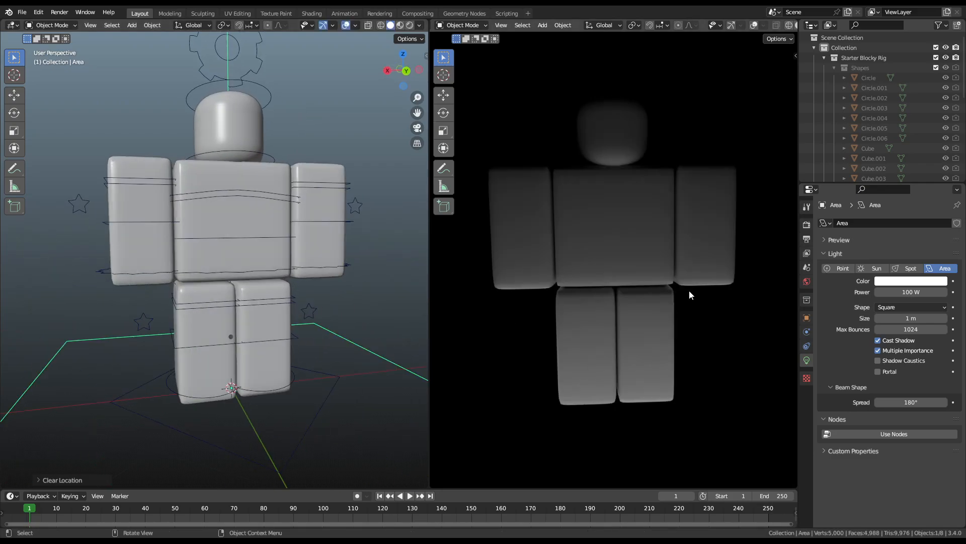
pyautogui.scroll(-5, 324, 246)
pyautogui.press('s')
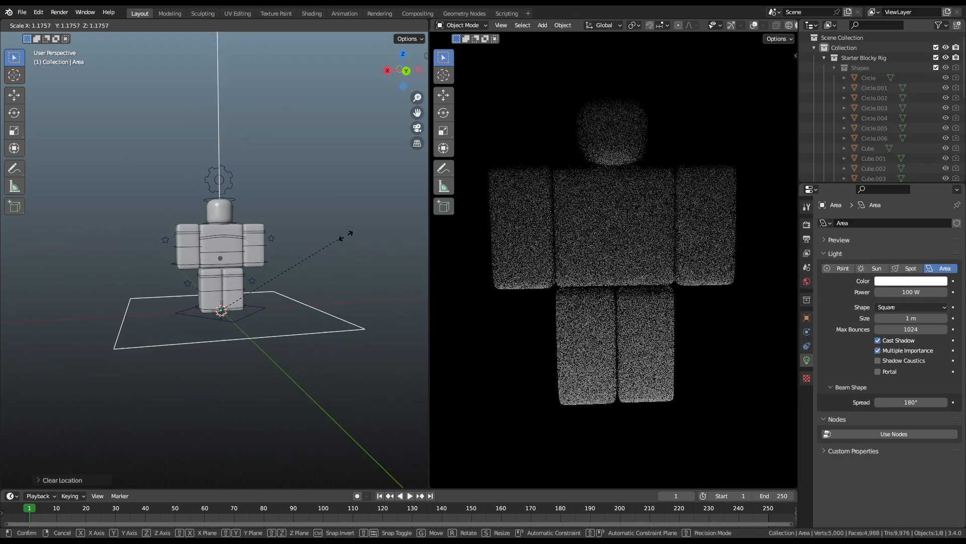
pyautogui.click(92, 222)
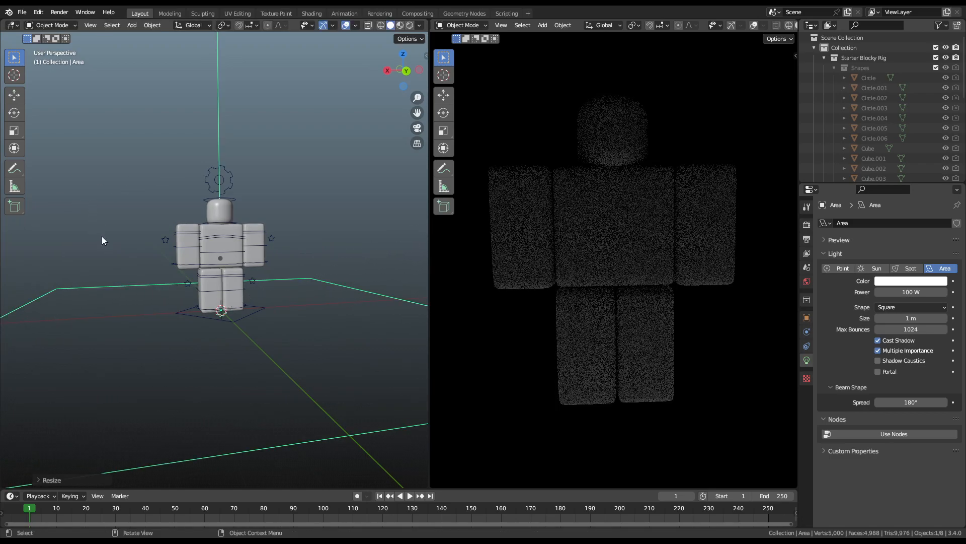
# Step: Lower the area light's power to 50 W
pyautogui.scroll(-3, 182, 313)
pyautogui.moveTo(182, 313); pyautogui.dragTo(202, 325, button='middle')
pyautogui.scroll(4, 203, 325)
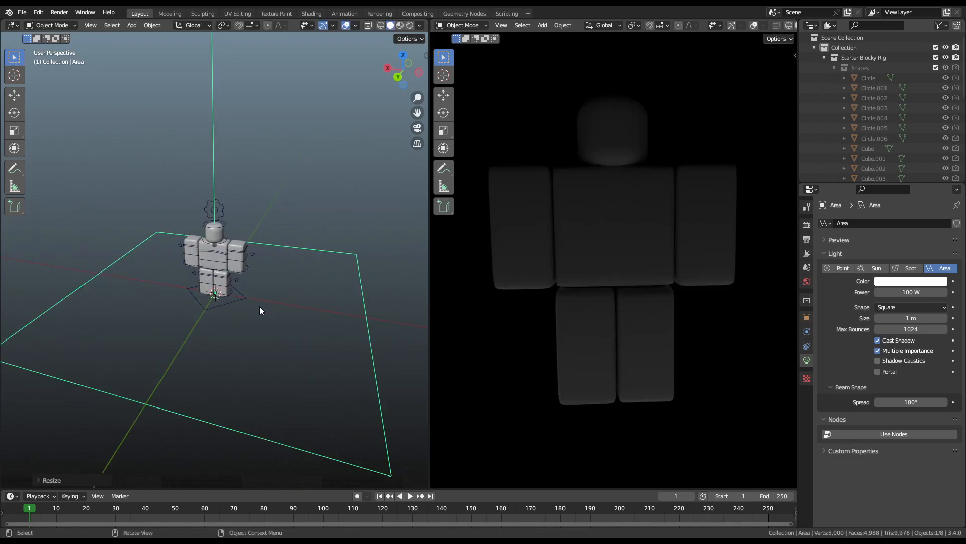
pyautogui.click(924, 293)
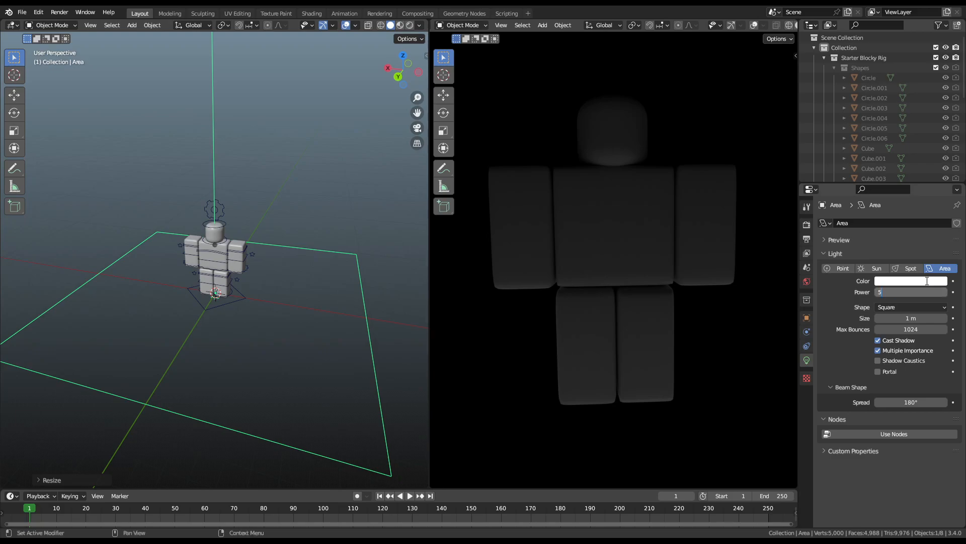
pyautogui.press('Return')
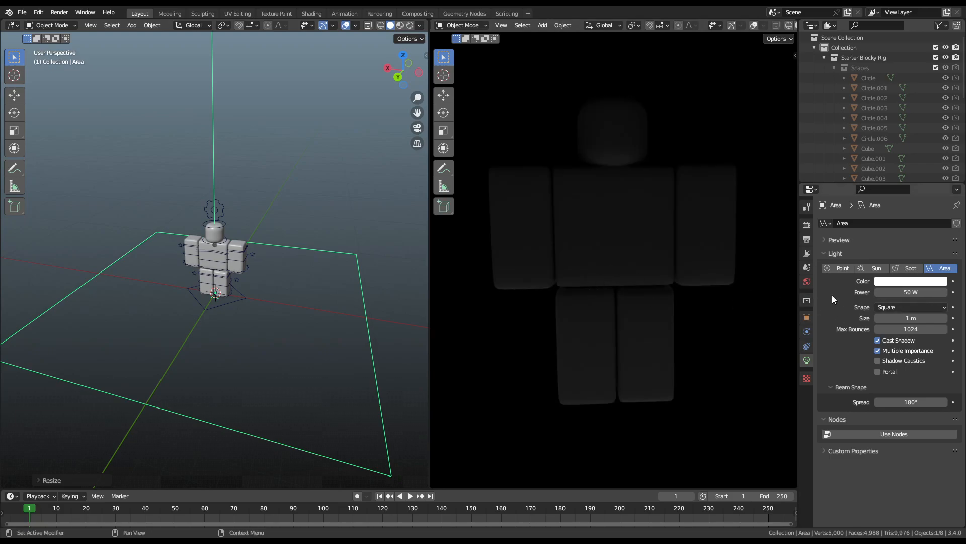
# Step: Duplicate the area light and rotate the copy 90° on X so it stands upright
pyautogui.moveTo(310, 273); pyautogui.dragTo(328, 247, button='middle')
pyautogui.hotkey('shift', 'd')
pyautogui.click(192, 161)
pyautogui.press('r')
pyautogui.press('x')
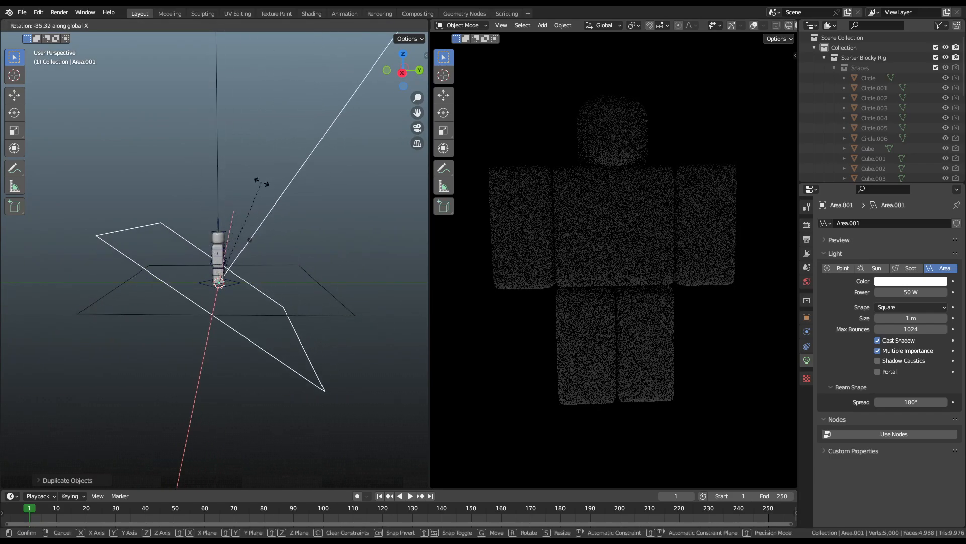
pyautogui.keyDown('ctrl'); pyautogui.click(287, 264); pyautogui.keyUp('ctrl')
# Step: Place the upright light beside the rig, shrink it, raise it, and widen it along X
pyautogui.press('g')
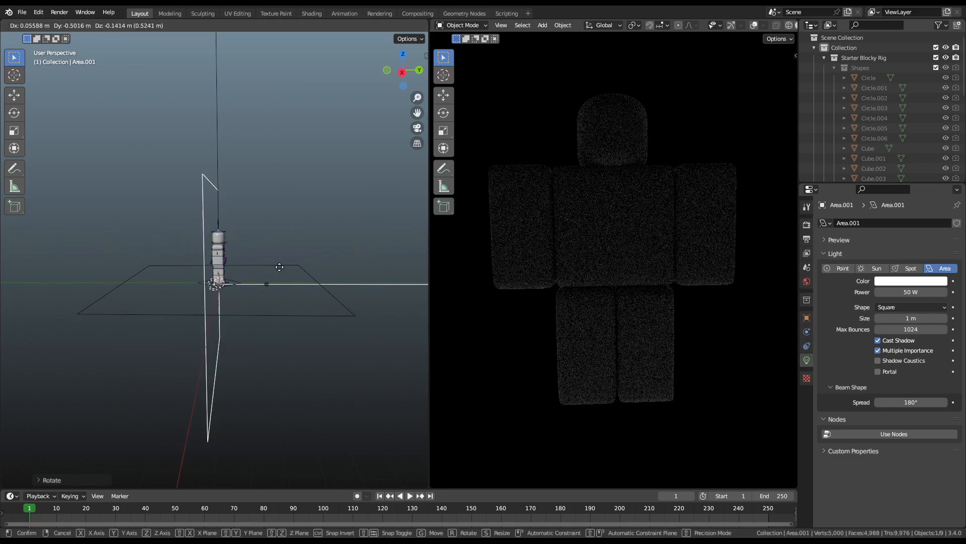
pyautogui.click(267, 267)
pyautogui.press('s')
pyautogui.click(230, 247)
pyautogui.press('g')
pyautogui.press('z')
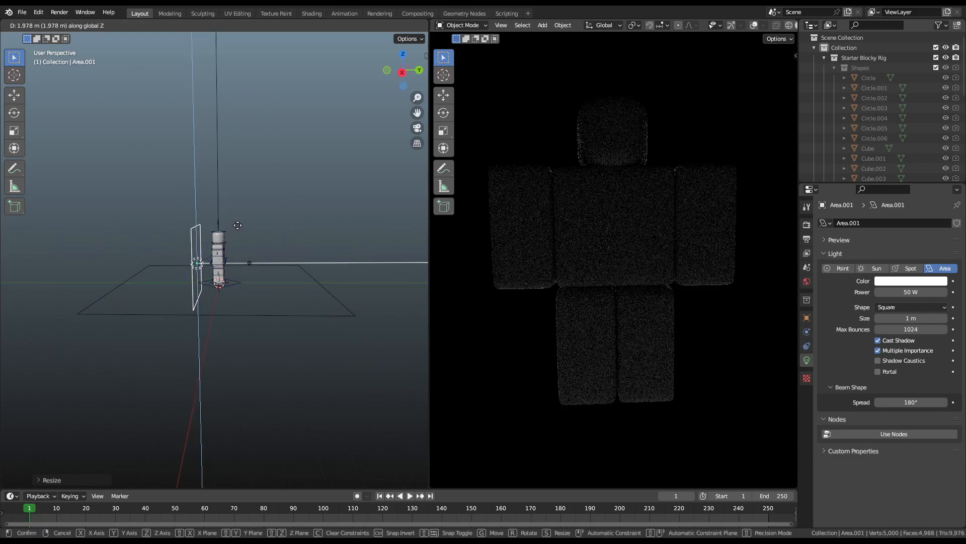
pyautogui.click(253, 212)
pyautogui.press('s')
pyautogui.press('x')
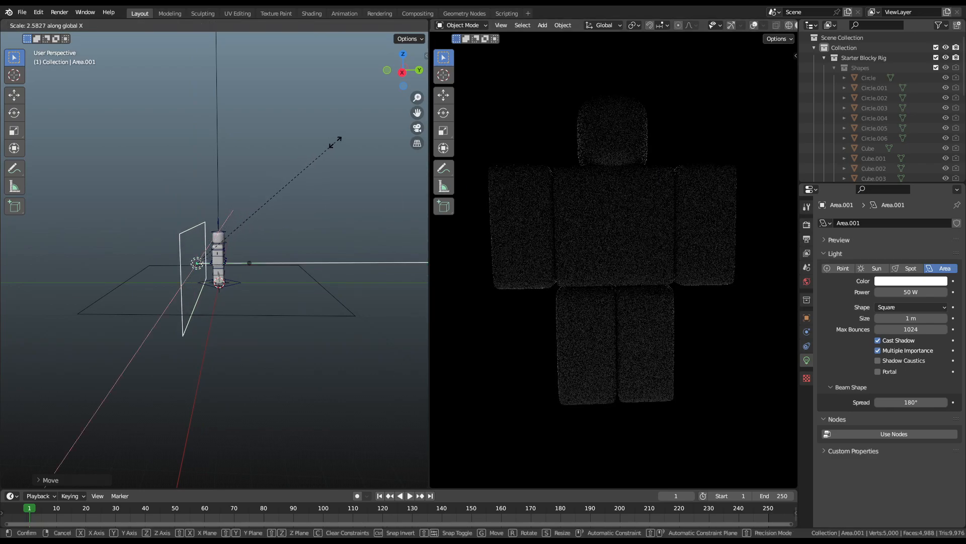
pyautogui.click(335, 140)
# Step: Set the new light's power to 100 W
pyautogui.click(897, 292)
pyautogui.write('100')
pyautogui.press('Return')
# Step: Move the new light along Y to sit behind the rig
pyautogui.moveTo(225, 259); pyautogui.dragTo(122, 274, button='middle')
pyautogui.scroll(5, 365, 248)
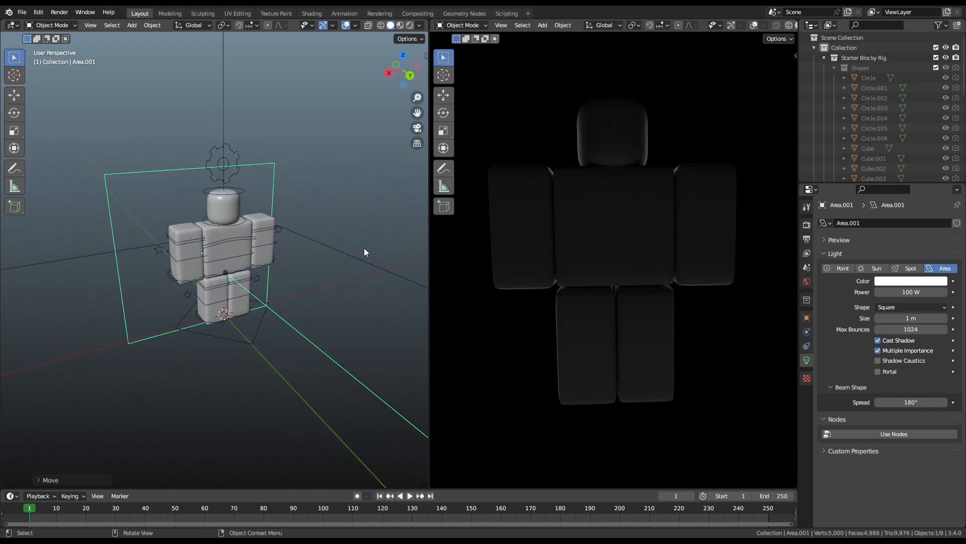
pyautogui.moveTo(364, 248); pyautogui.dragTo(322, 249, button='middle')
pyautogui.press('g')
pyautogui.press('y')
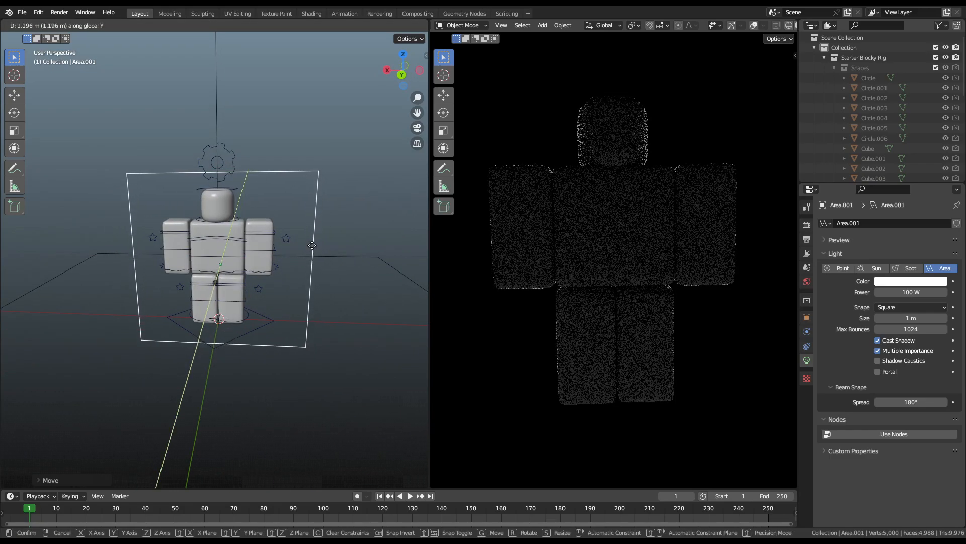
pyautogui.click(312, 245)
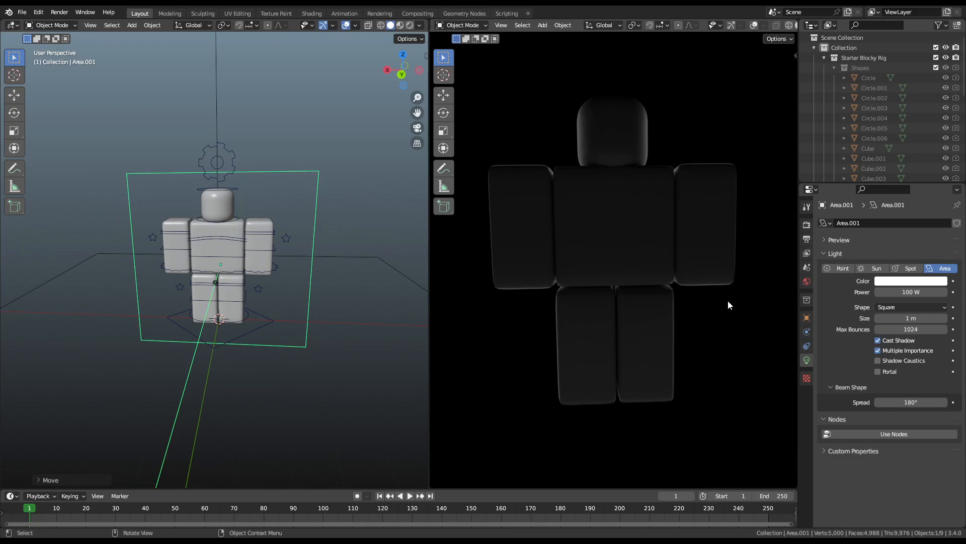
# Step: Inspect the rim lighting on the torso and arm blocks, viewing the rig from directly behind
pyautogui.scroll(4, 612, 117)
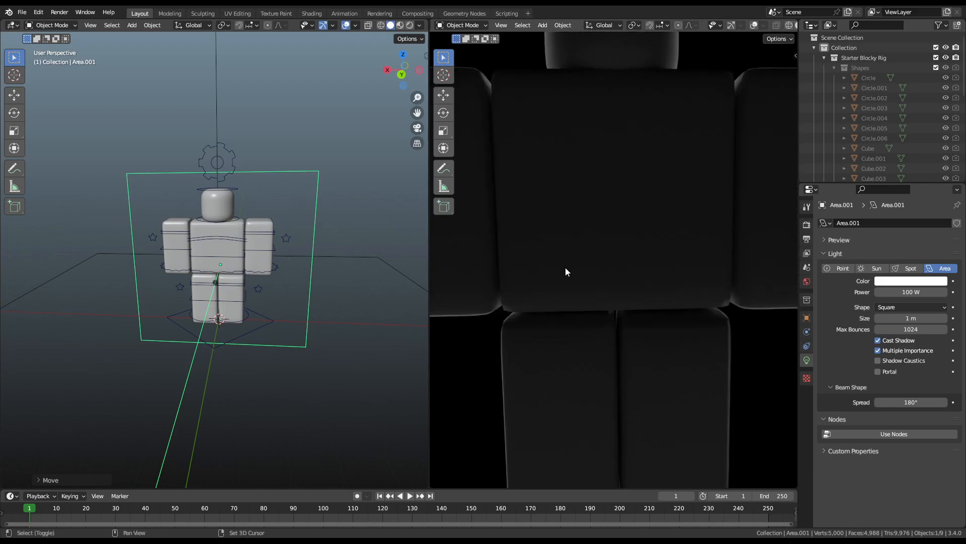
pyautogui.keyDown('shift'); pyautogui.moveTo(560, 307); pyautogui.dragTo(775, 192, button='middle'); pyautogui.keyUp('shift')
pyautogui.keyDown('shift'); pyautogui.moveTo(713, 269); pyautogui.dragTo(512, 249, button='middle'); pyautogui.keyUp('shift')
pyautogui.scroll(4, 670, 156)
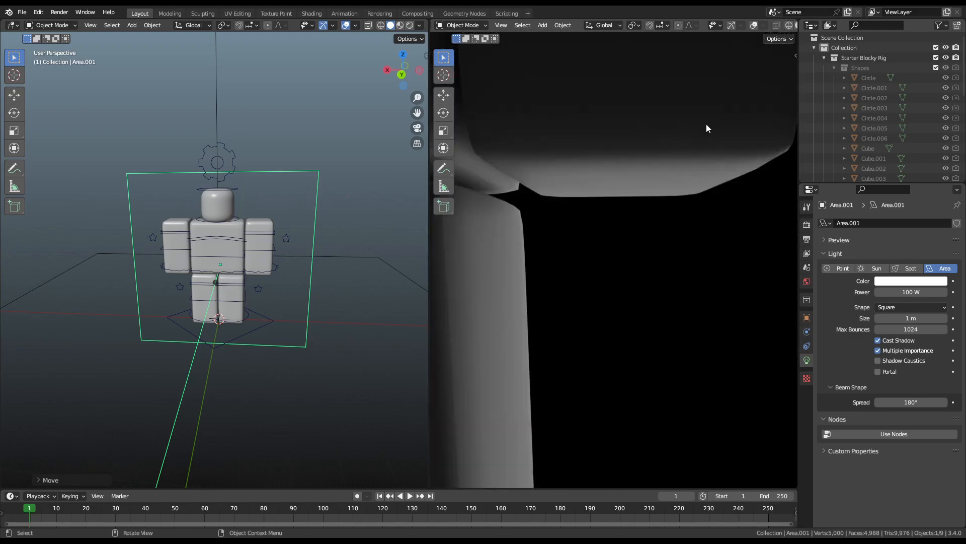
pyautogui.scroll(-4, 752, 43)
pyautogui.click(732, 26)
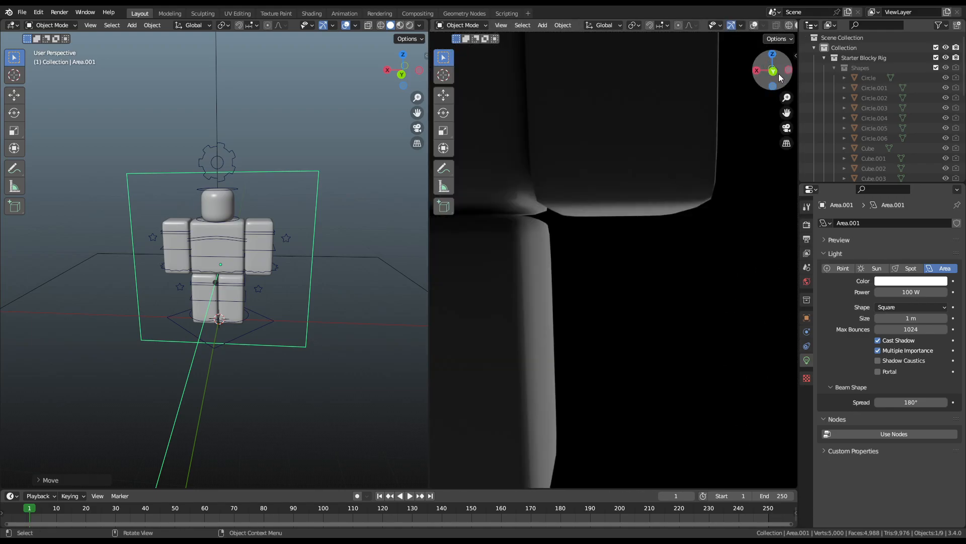
pyautogui.click(773, 70)
pyautogui.click(731, 26)
pyautogui.scroll(3, 552, 243)
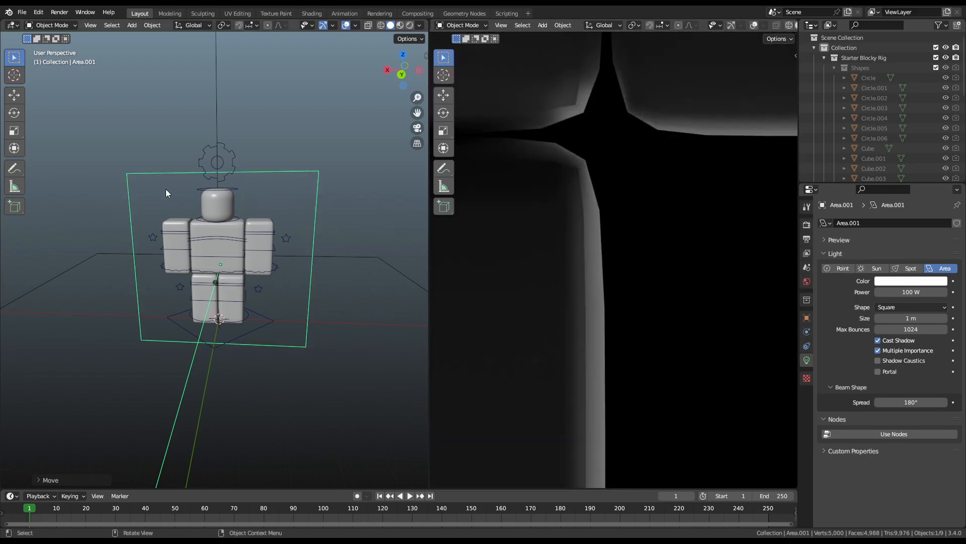
# Step: Put the rig's armature in Pose Mode with Local orientation and show its custom properties
pyautogui.click(198, 161)
pyautogui.hotkey('ctrl', 'Tab')
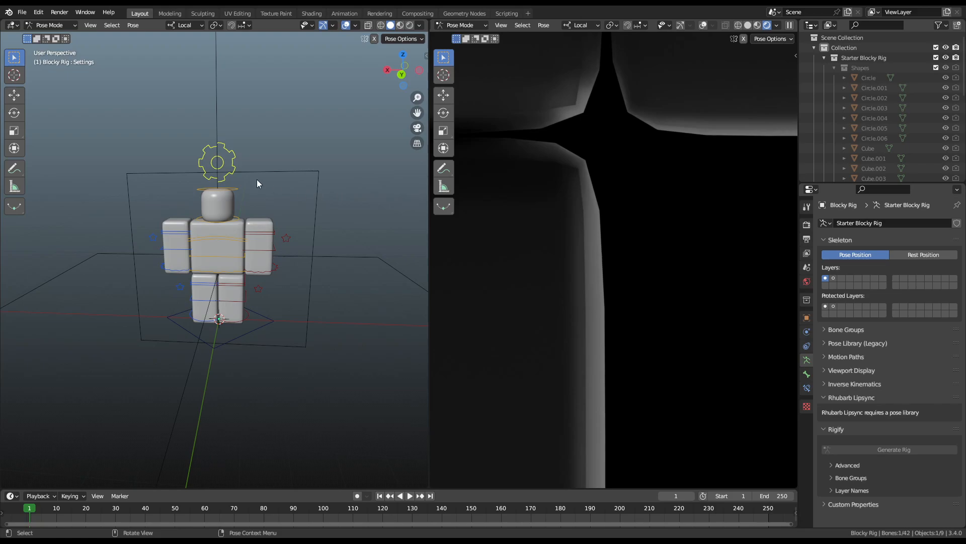
pyautogui.press(',')
pyautogui.click(316, 180)
pyautogui.press('n')
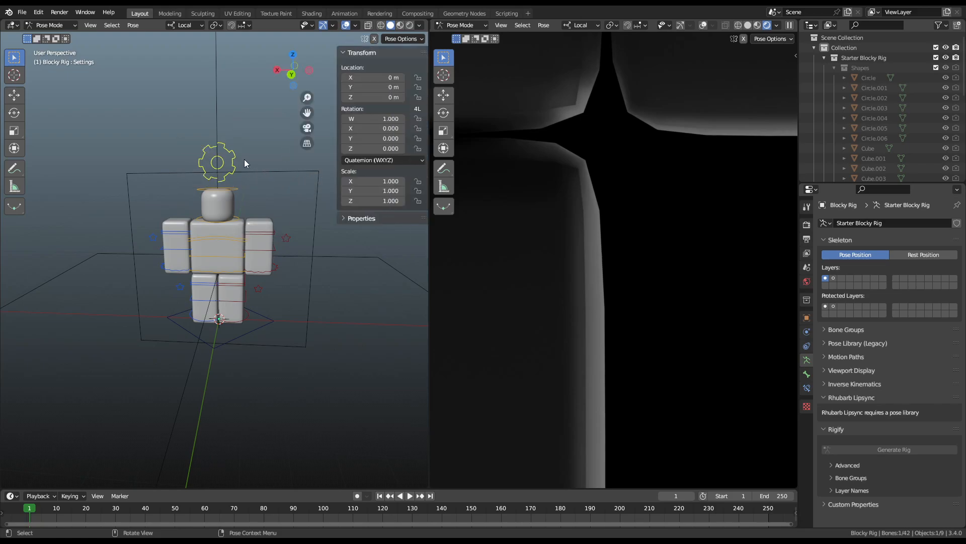
pyautogui.click(408, 219)
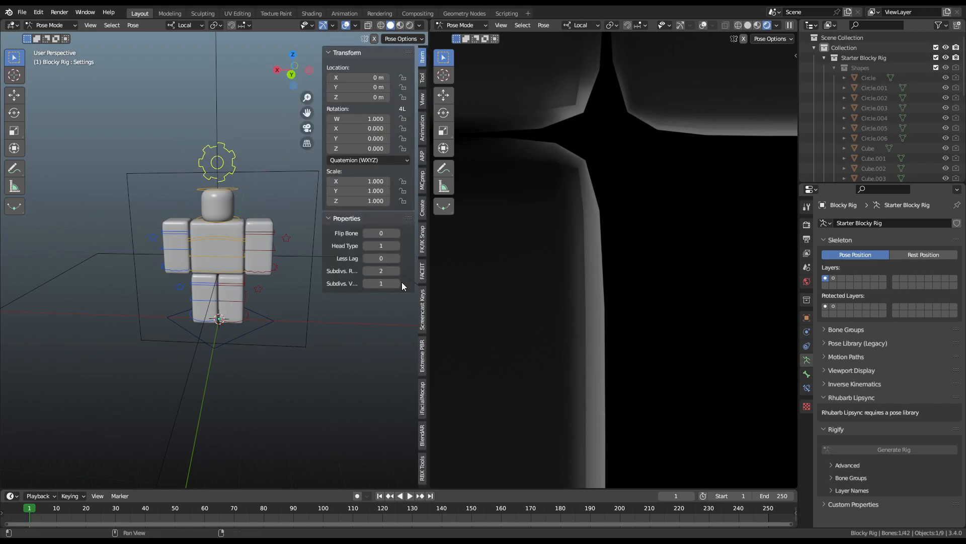
# Step: Set the rig's viewport subdivision level to 0 and render subdivision level to 2
pyautogui.click(398, 283)
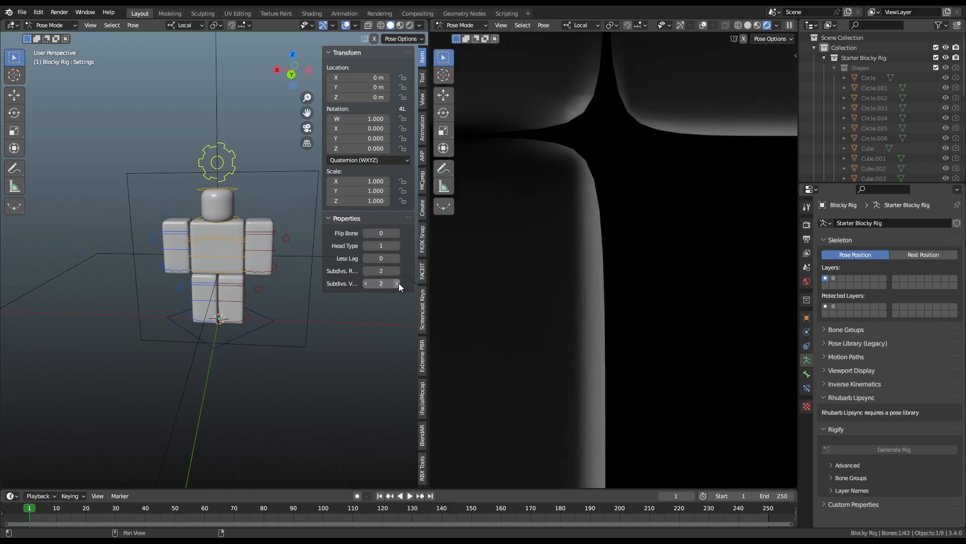
pyautogui.scroll(-8, 665, 203)
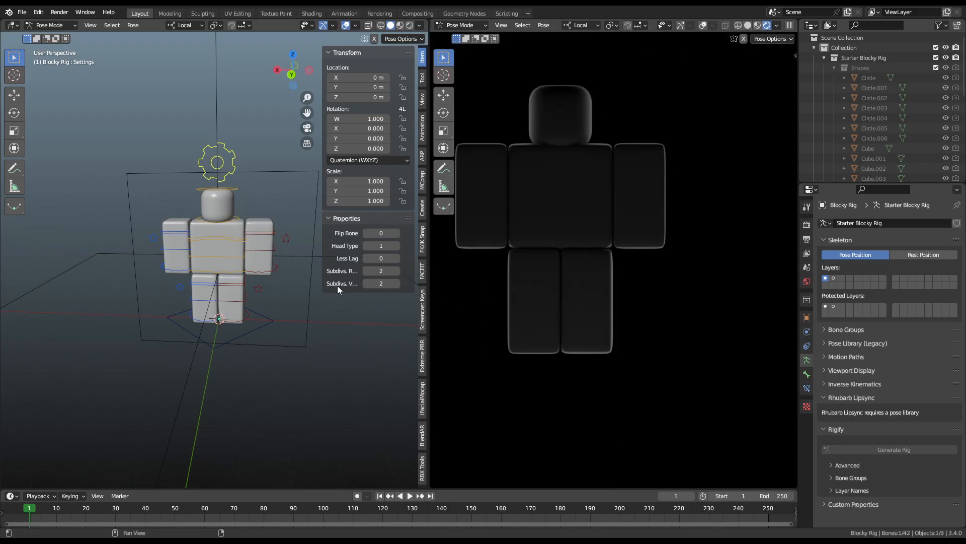
pyautogui.moveTo(380, 284); pyautogui.dragTo(364, 285)
pyautogui.scroll(12, 674, 217)
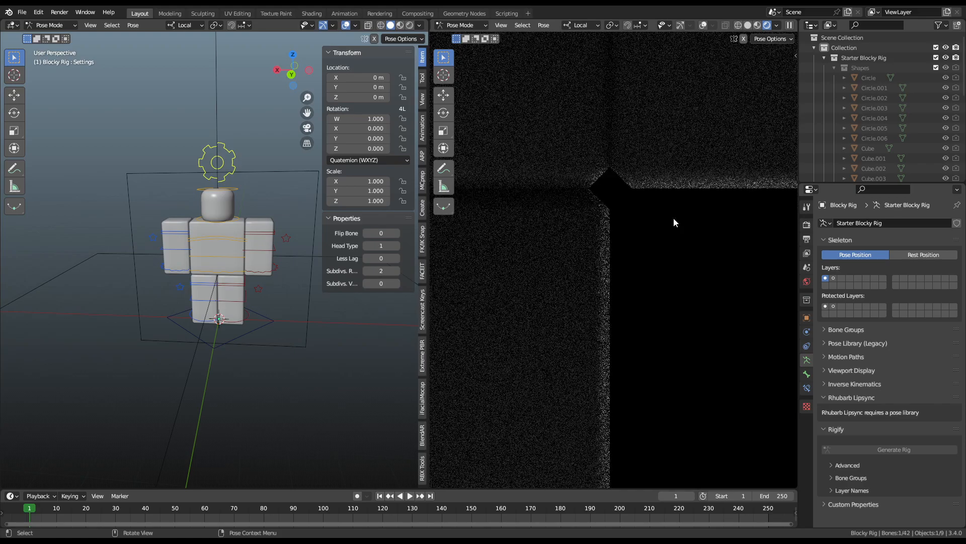
pyautogui.click(397, 284)
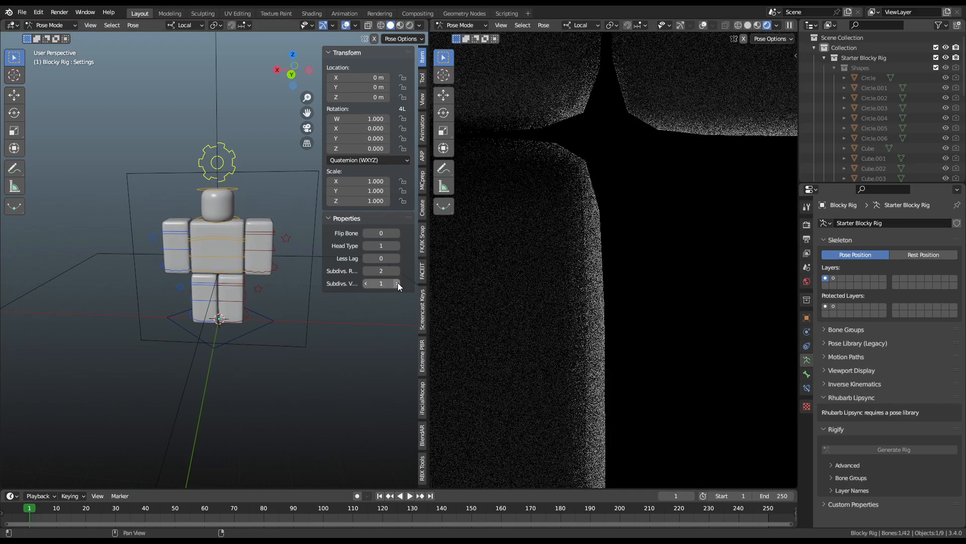
pyautogui.click(397, 284)
pyautogui.scroll(3, 614, 201)
pyautogui.scroll(-10, 570, 334)
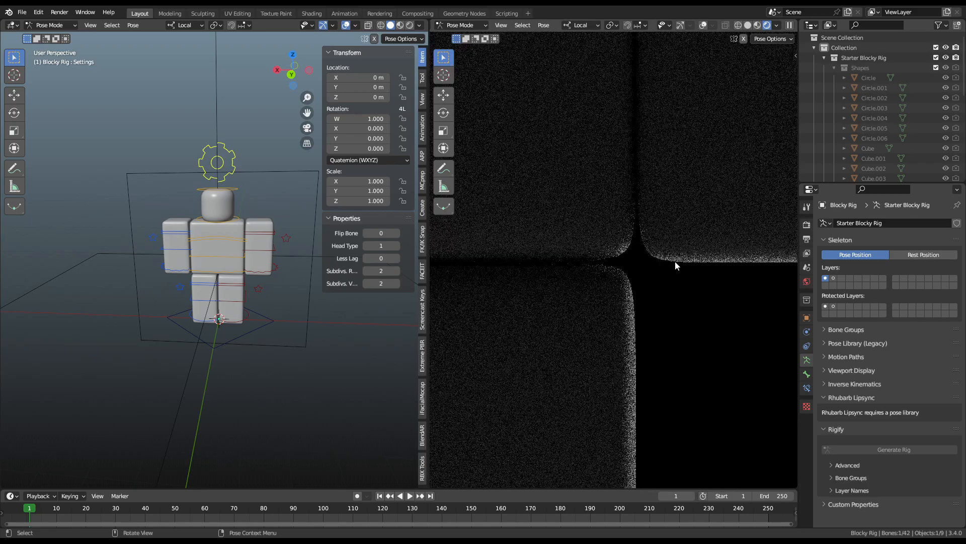
pyautogui.press('BackSpace')
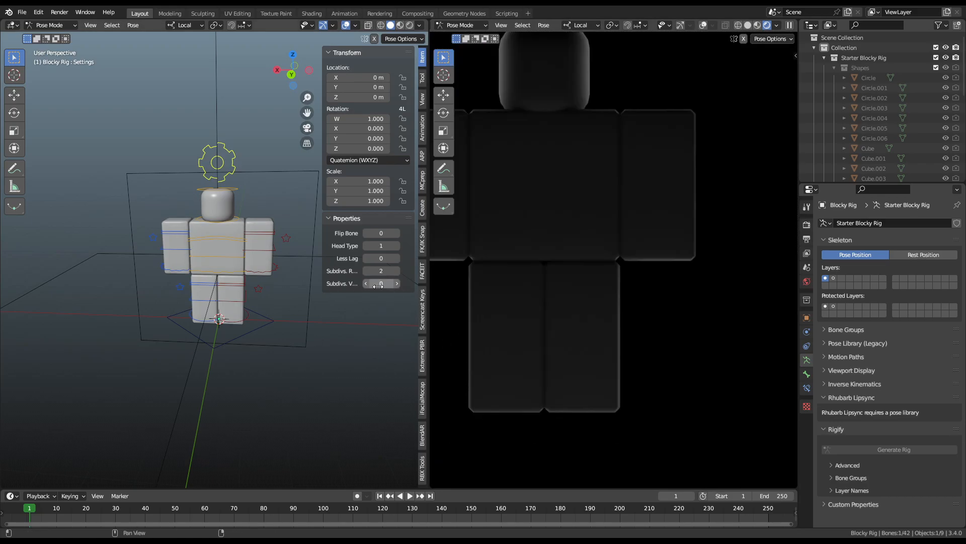
pyautogui.press('BackSpace')
pyautogui.click(397, 270)
pyautogui.click(398, 271)
# Step: View the character from behind, return to Object Mode, and select the area light
pyautogui.scroll(3, 207, 231)
pyautogui.moveTo(250, 250); pyautogui.dragTo(333, 231, button='middle')
pyautogui.scroll(-5, 331, 352)
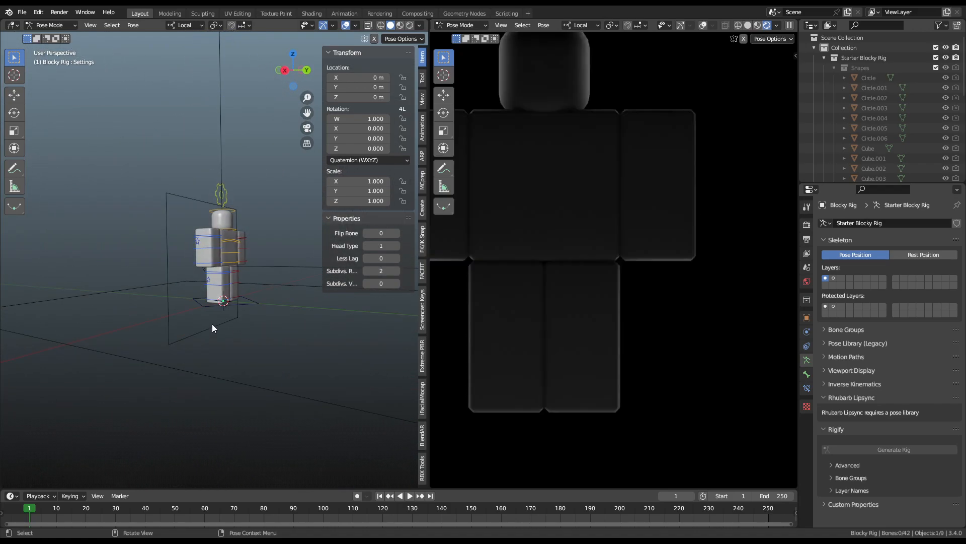
pyautogui.scroll(-1, 594, 153)
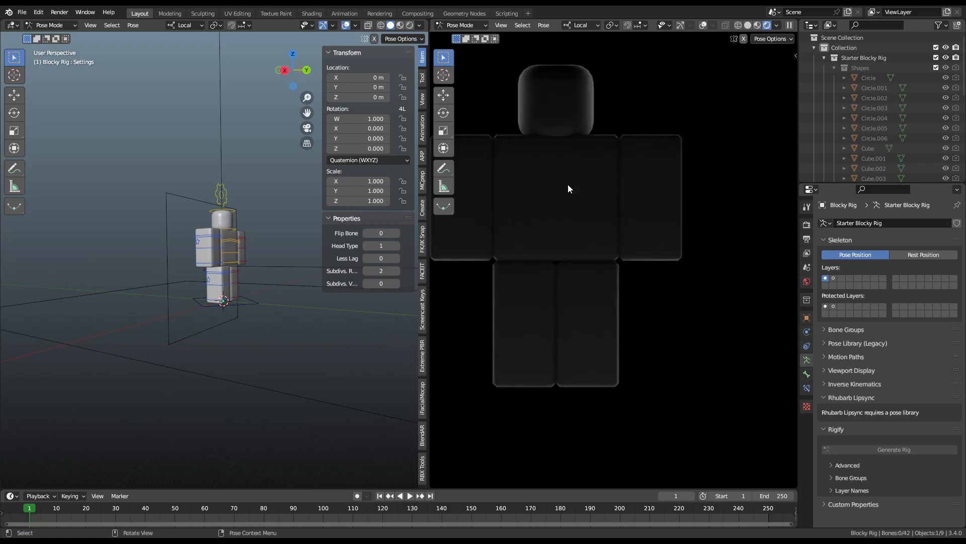
pyautogui.moveTo(213, 324); pyautogui.dragTo(246, 316, button='middle')
pyautogui.hotkey('ctrl', 'Tab')
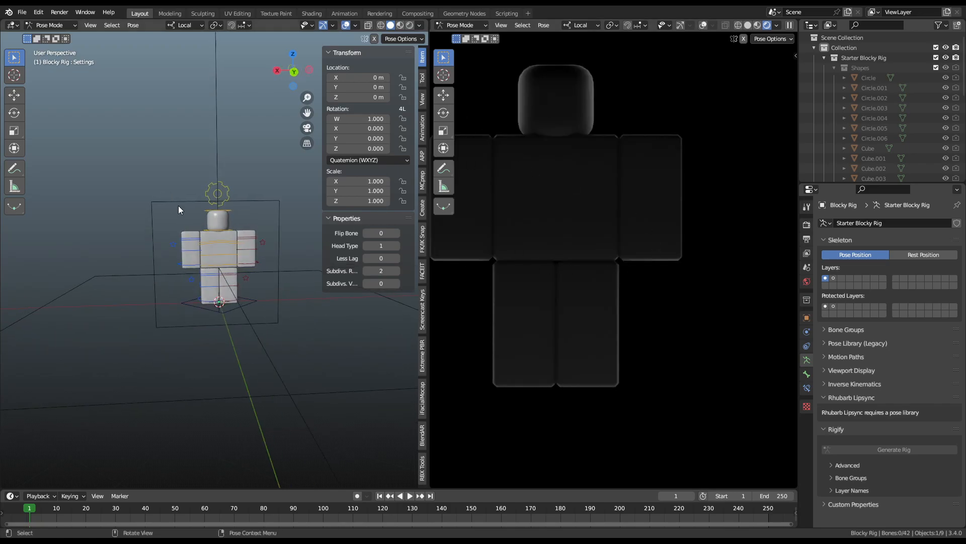
pyautogui.click(177, 202)
# Step: Scale the large Area light up to 47.792 on all axes
pyautogui.click(270, 392)
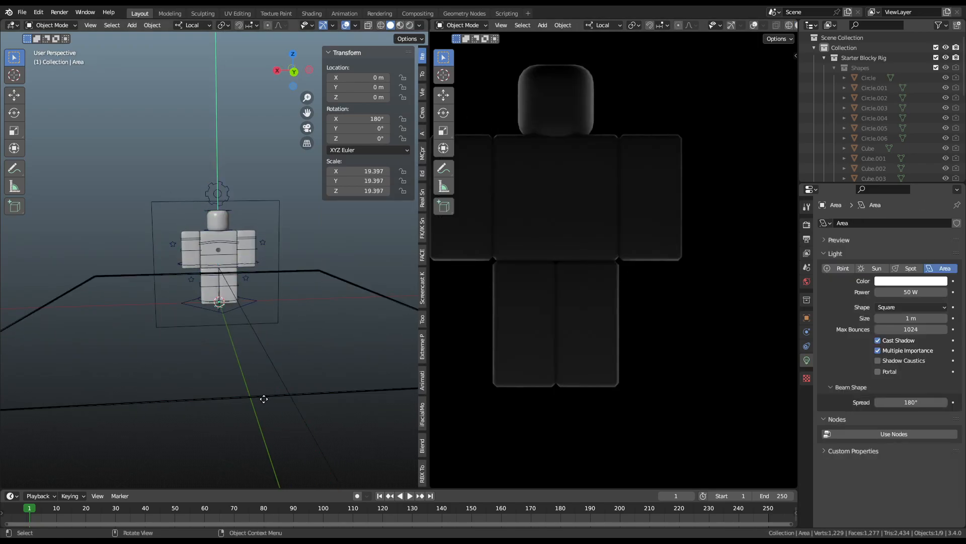
pyautogui.press('s')
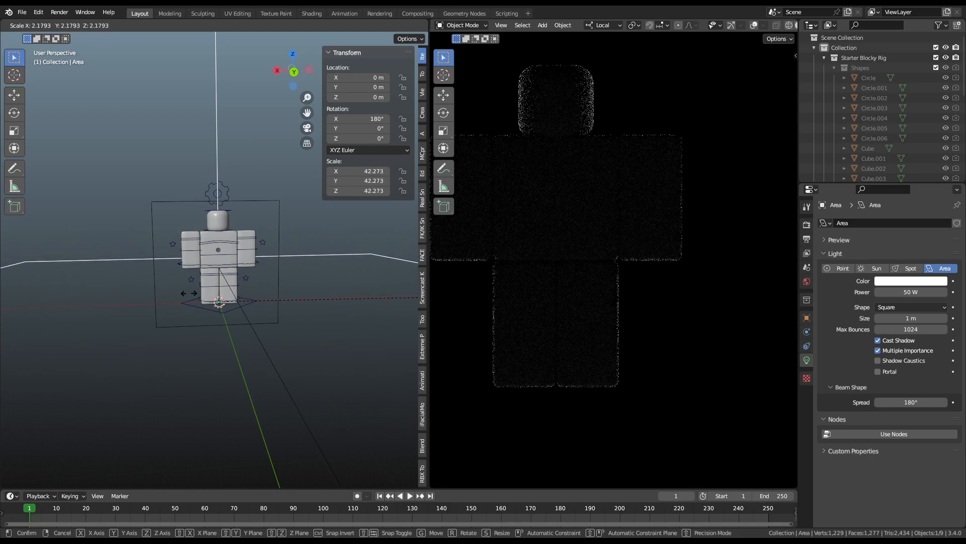
pyautogui.click(240, 280)
pyautogui.keyDown('shift'); pyautogui.moveTo(637, 229); pyautogui.dragTo(695, 226, button='middle'); pyautogui.keyUp('shift')
pyautogui.scroll(-4, 345, 268)
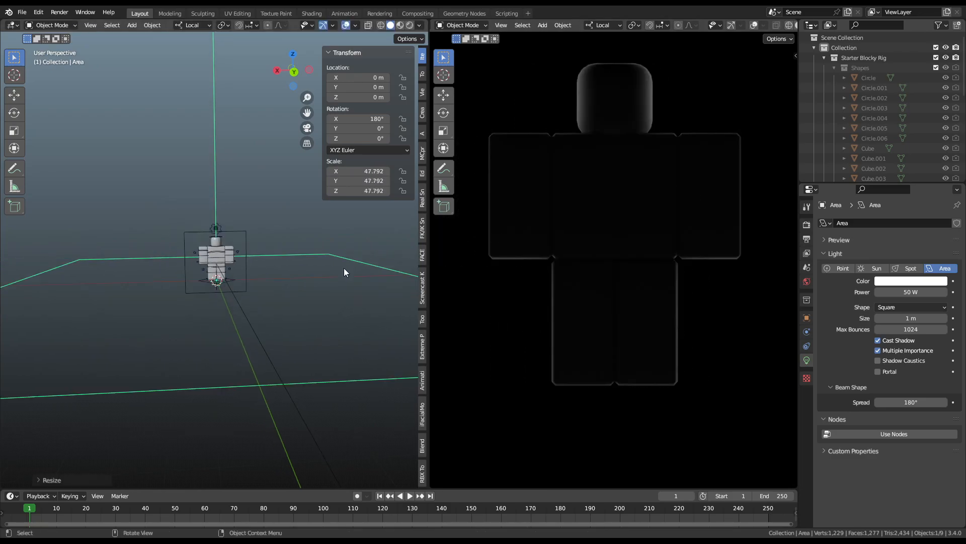
pyautogui.press('s')
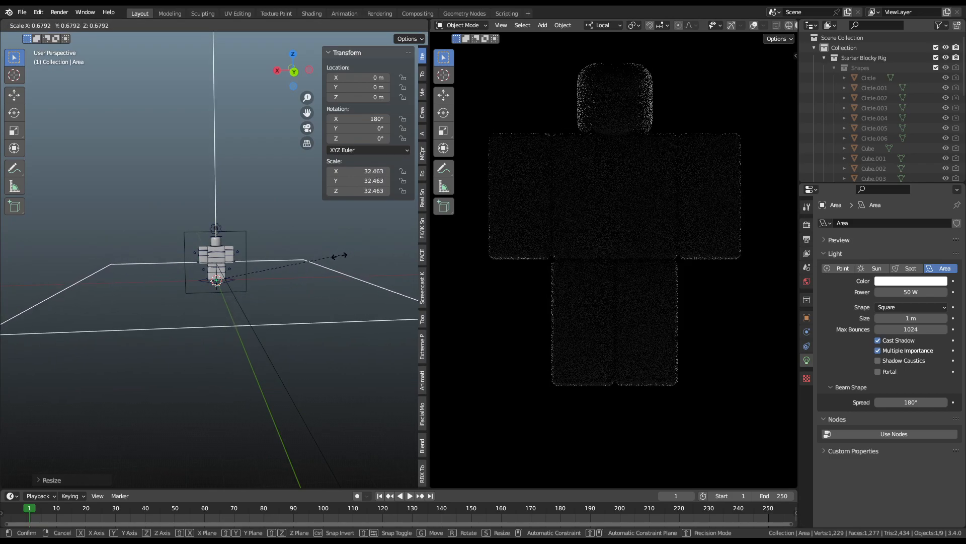
pyautogui.rightClick(312, 256)
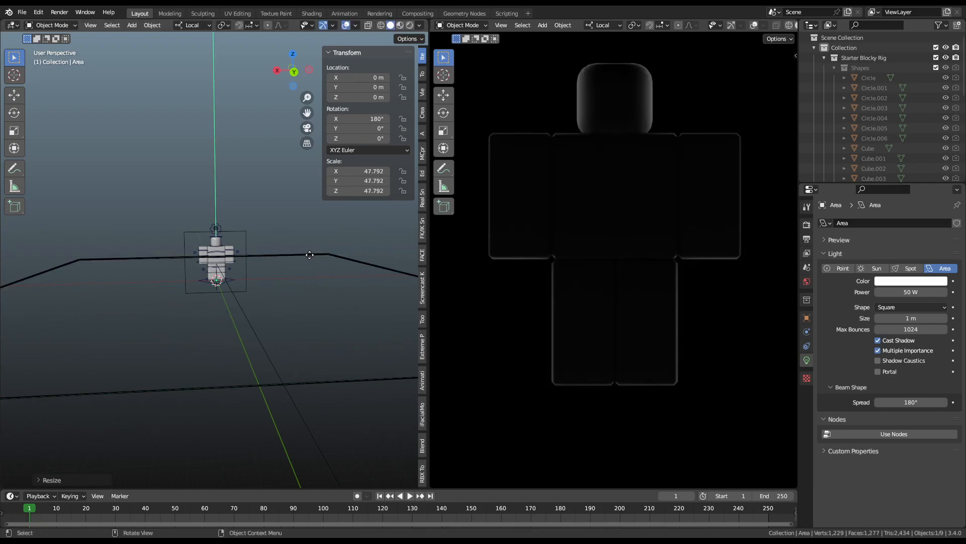
pyautogui.moveTo(324, 255); pyautogui.dragTo(404, 271, button='middle')
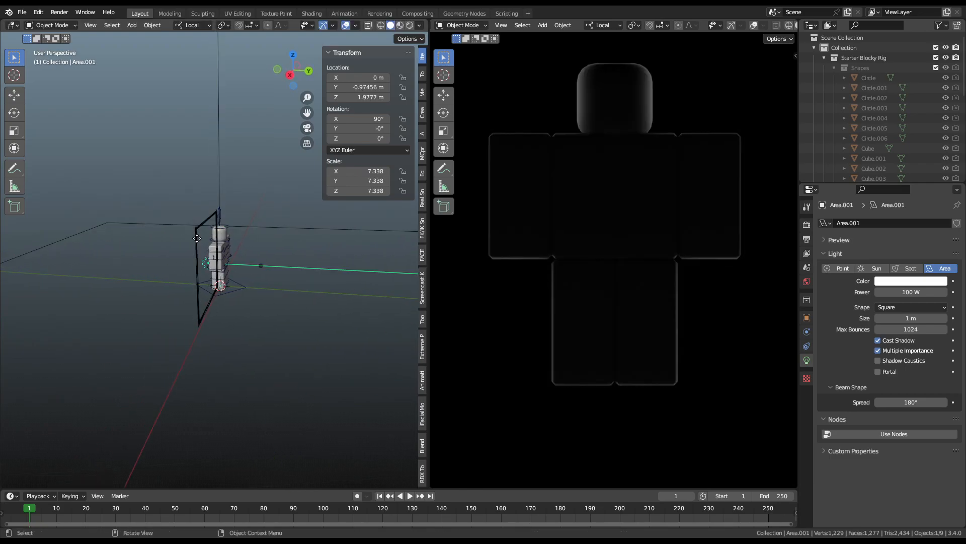
pyautogui.press('Delete')
pyautogui.press('z')
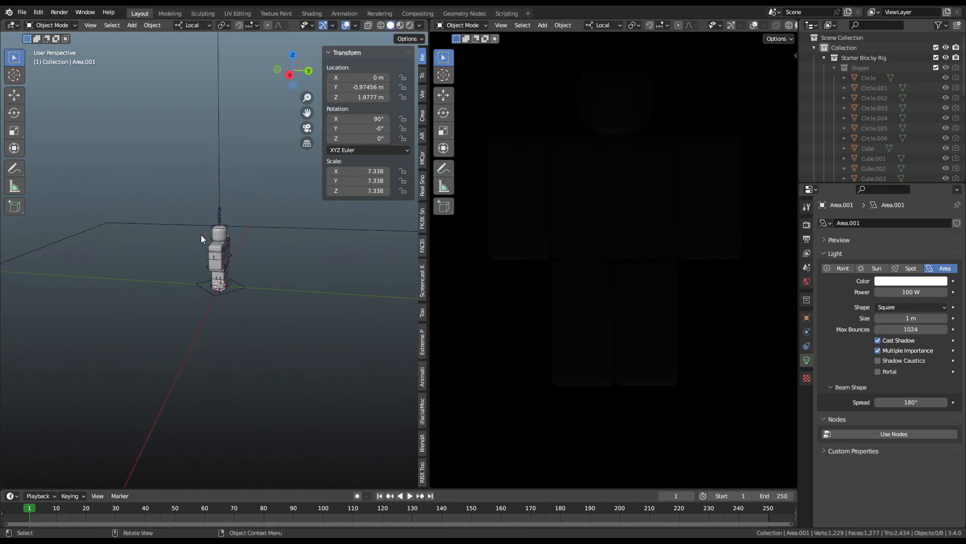
pyautogui.press('g')
pyautogui.press('z')
pyautogui.press('z')
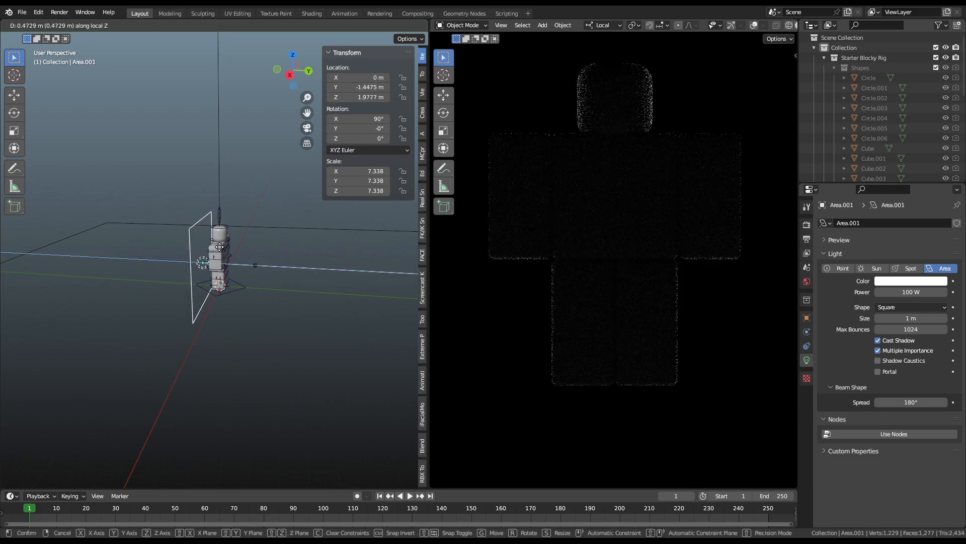
pyautogui.press('y')
pyautogui.press('y')
pyautogui.click(225, 207)
pyautogui.press('r')
pyautogui.press('x')
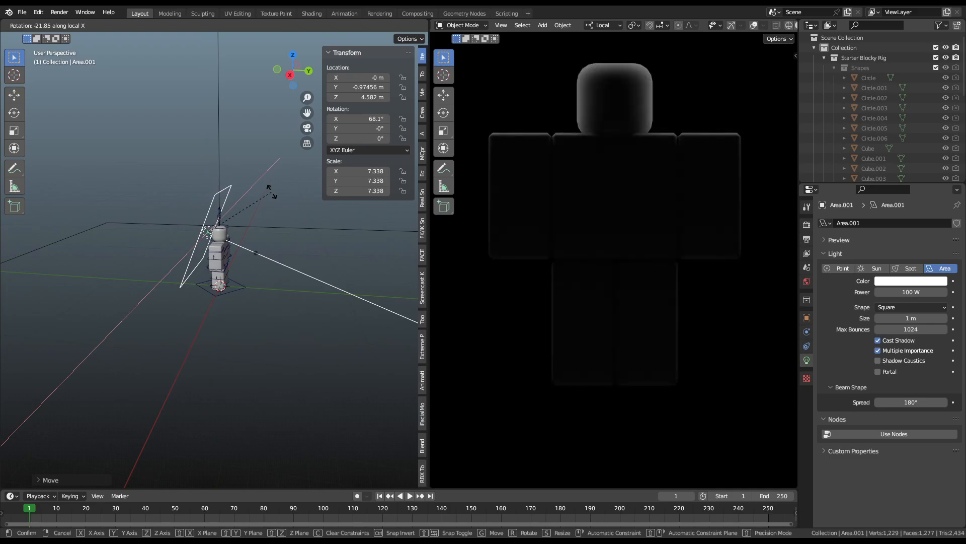
pyautogui.click(273, 234)
pyautogui.press('g')
pyautogui.click(263, 210)
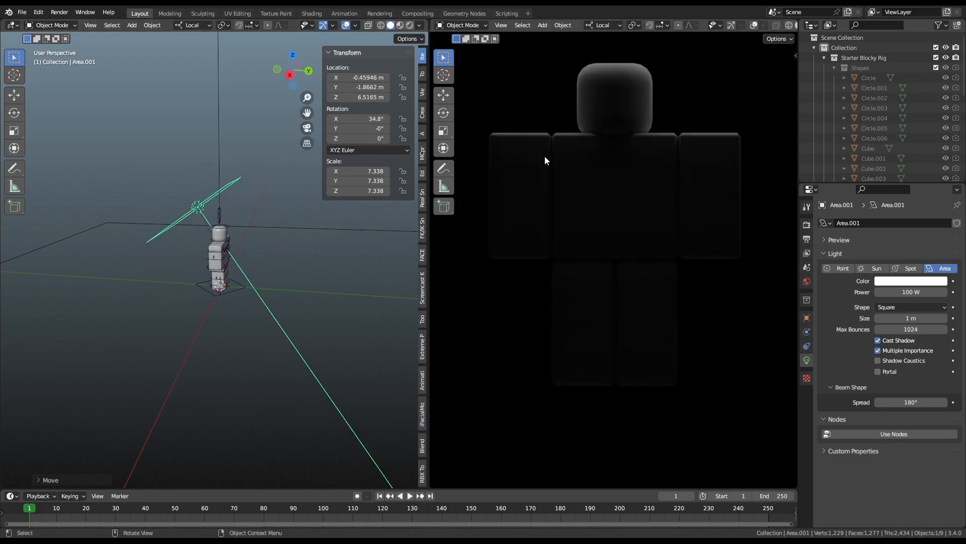
pyautogui.hotkey('ctrl', 'z')
pyautogui.hotkey('ctrl', 'z')
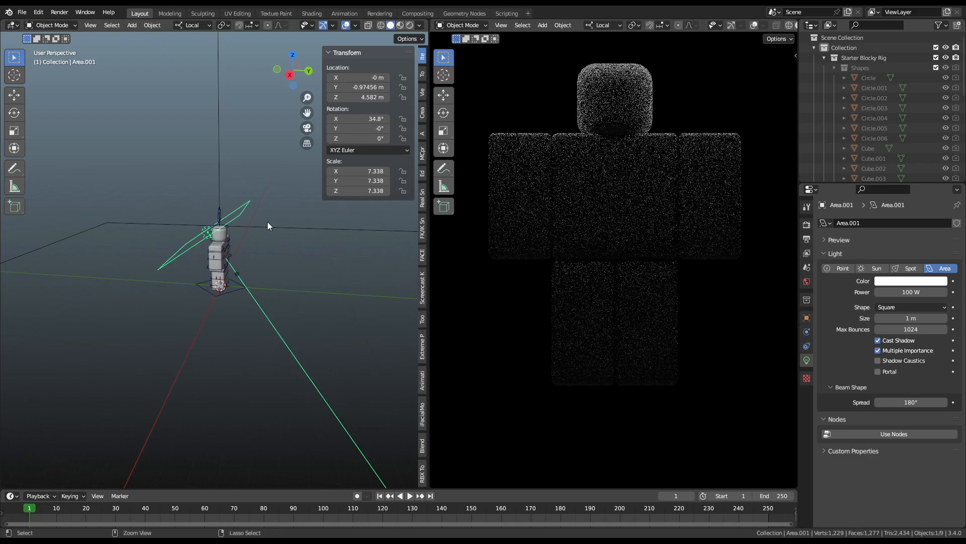
pyautogui.hotkey('ctrl', 'z')
pyautogui.moveTo(186, 235); pyautogui.dragTo(210, 250, button='middle')
pyautogui.scroll(5, 240, 252)
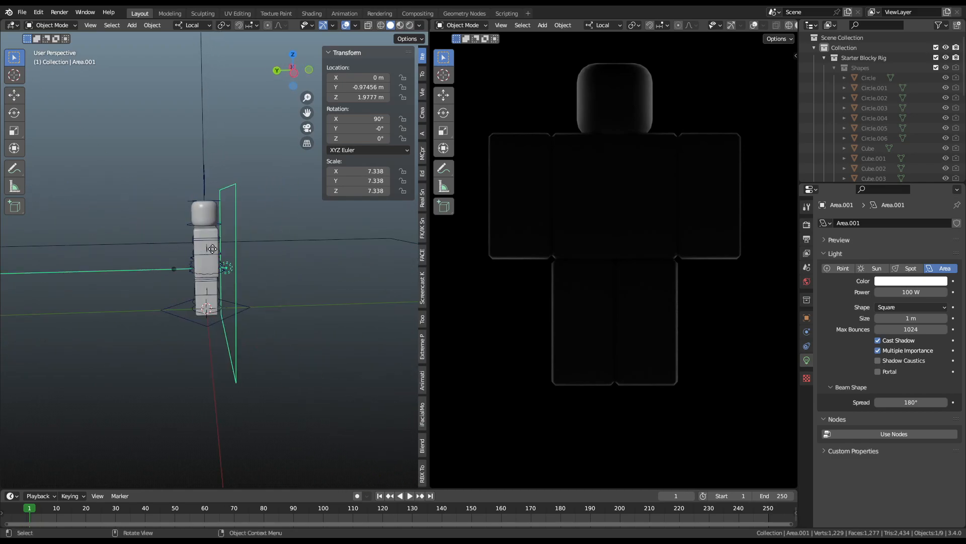
pyautogui.moveTo(241, 210); pyautogui.dragTo(209, 234, button='middle')
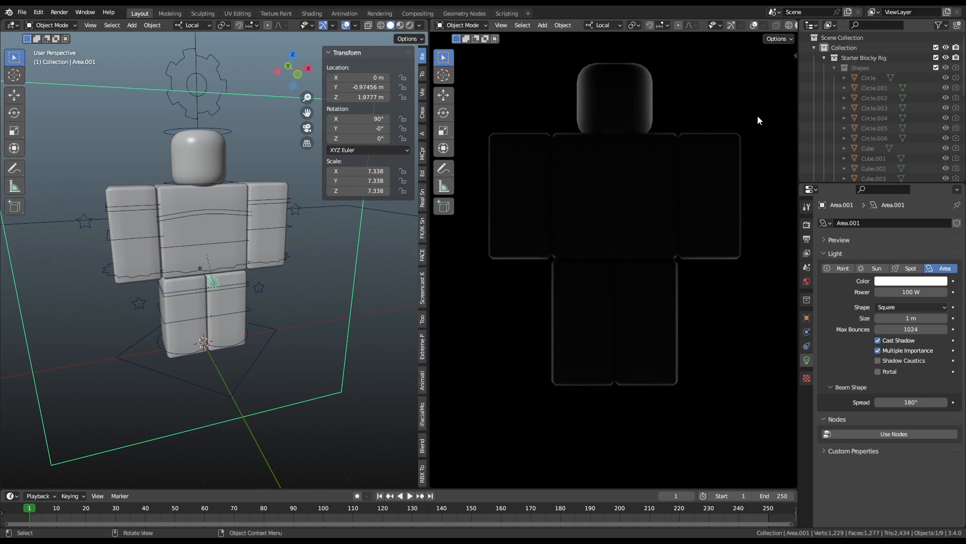
# Step: Collapse the Starter Blocky Rig collection and rename it Nathan
pyautogui.click(825, 58)
pyautogui.click(851, 56)
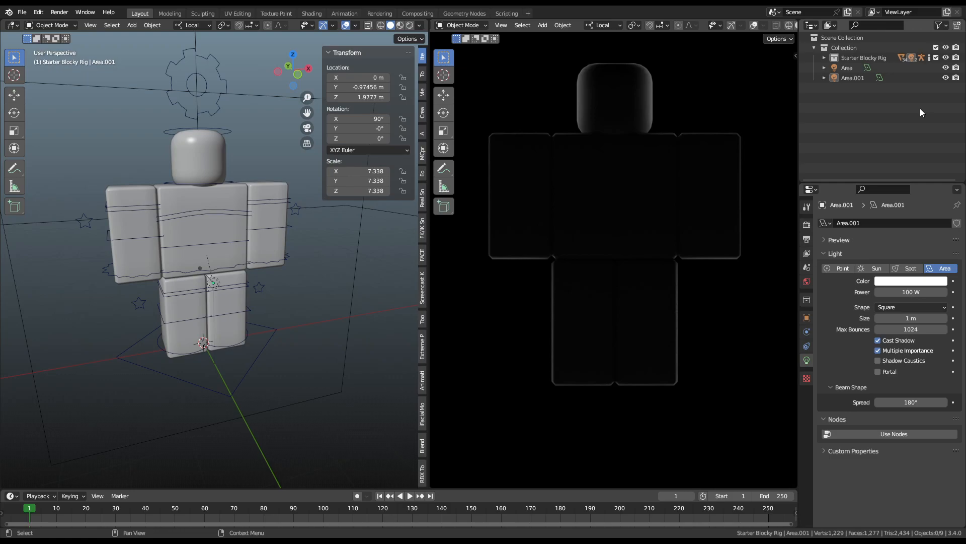
pyautogui.doubleClick(884, 57)
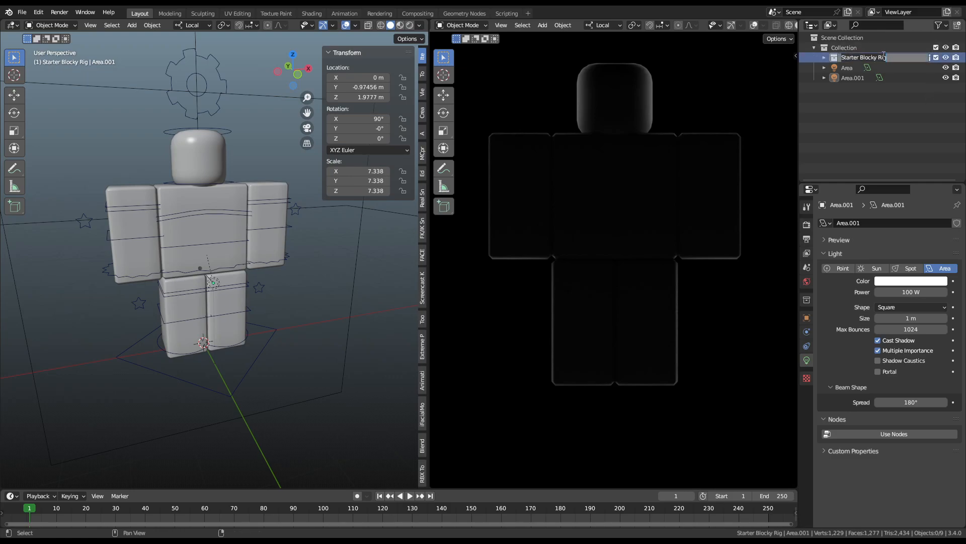
pyautogui.press('Return')
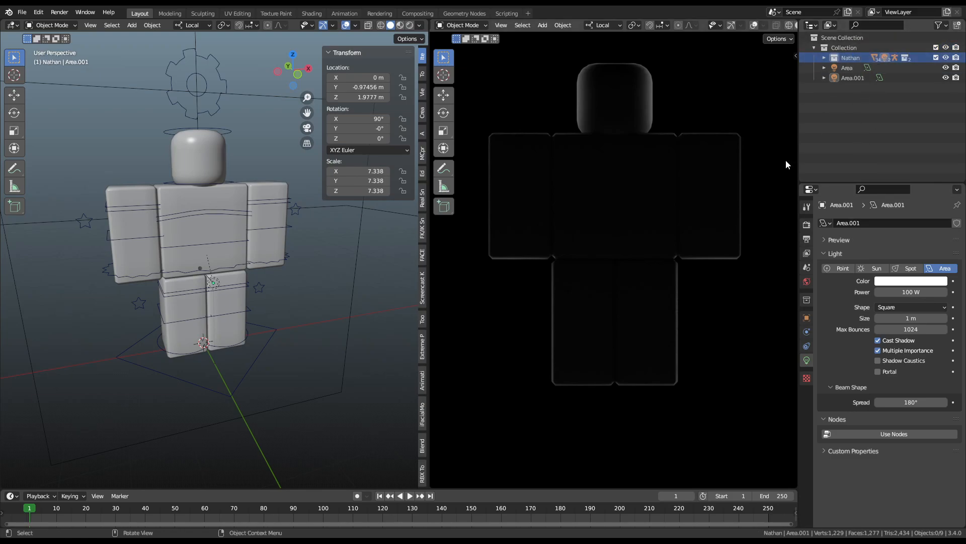
# Step: Set the Left Arm material's base colour to black
pyautogui.click(254, 360)
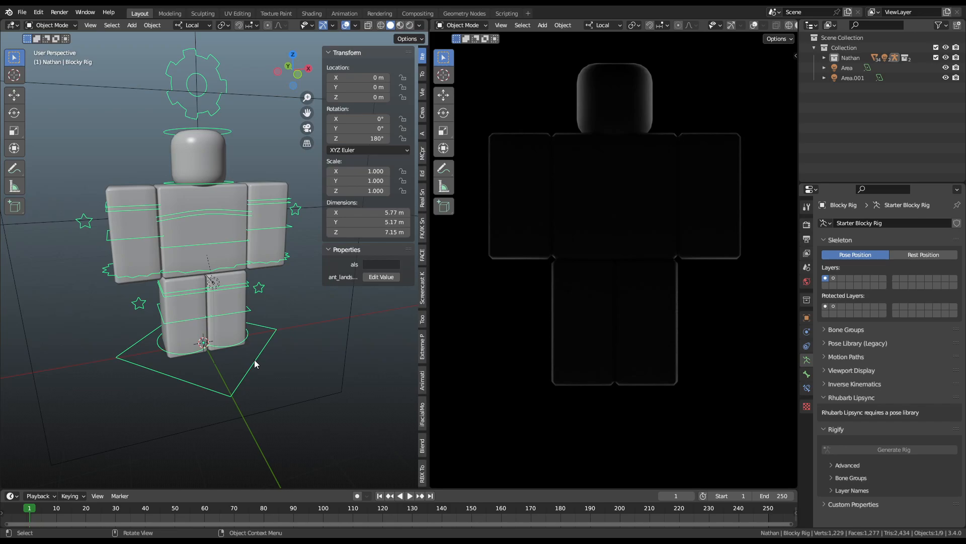
pyautogui.click(341, 348)
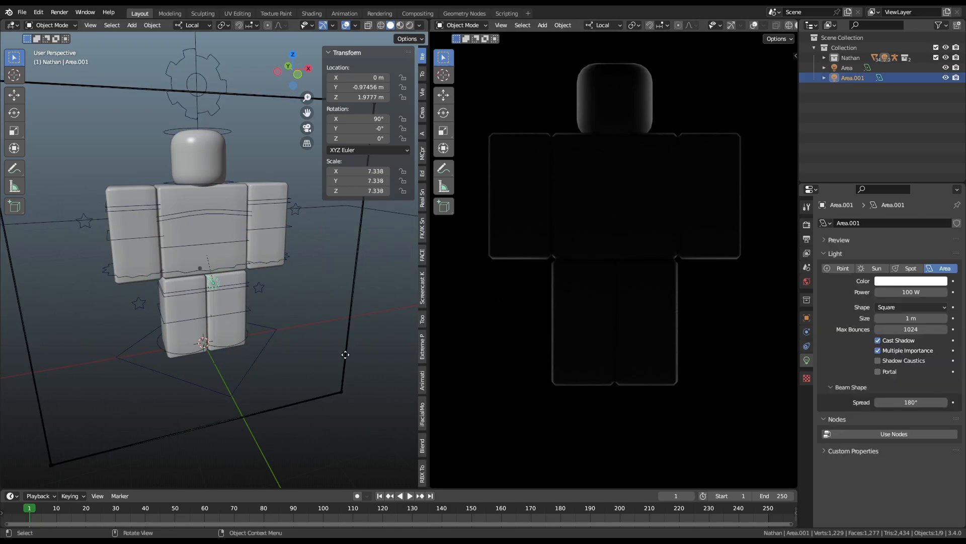
pyautogui.click(280, 210)
pyautogui.click(807, 402)
pyautogui.click(905, 354)
pyautogui.moveTo(940, 247); pyautogui.dragTo(940, 290)
pyautogui.click(336, 376)
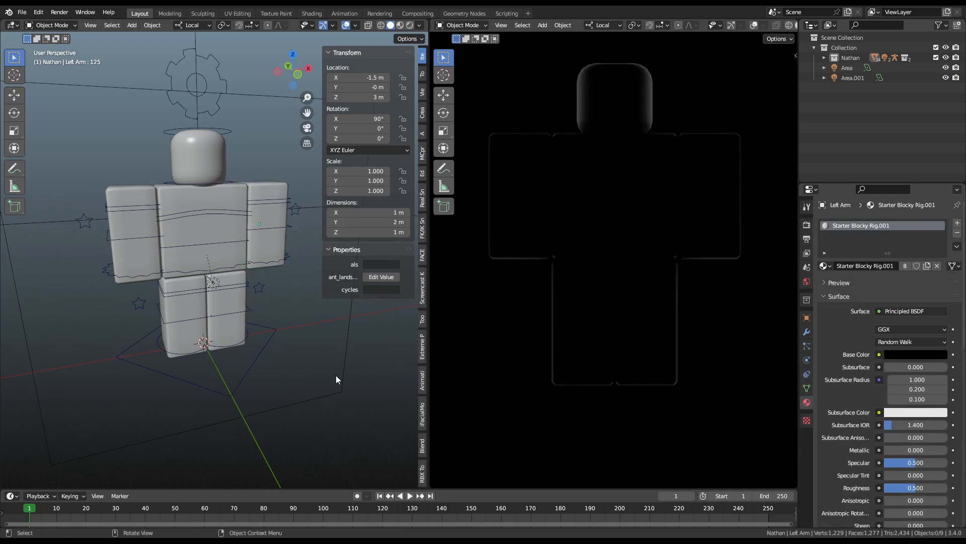
# Step: Duplicate Area.001, then cancel and undo the copy, and reselect the Left Arm
pyautogui.scroll(-2, 336, 376)
pyautogui.click(309, 343)
pyautogui.hotkey('shift', 'd')
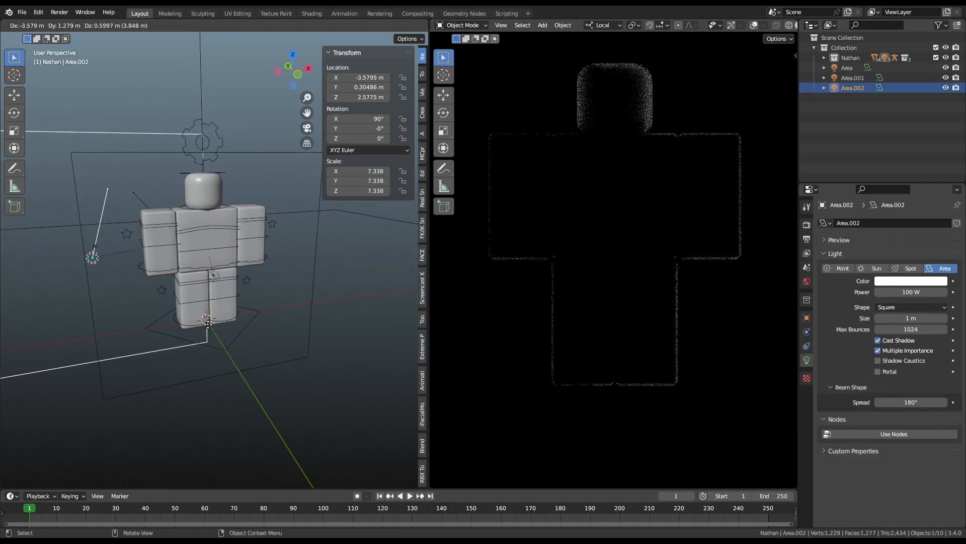
pyautogui.press('Escape')
pyautogui.hotkey('ctrl', 'z')
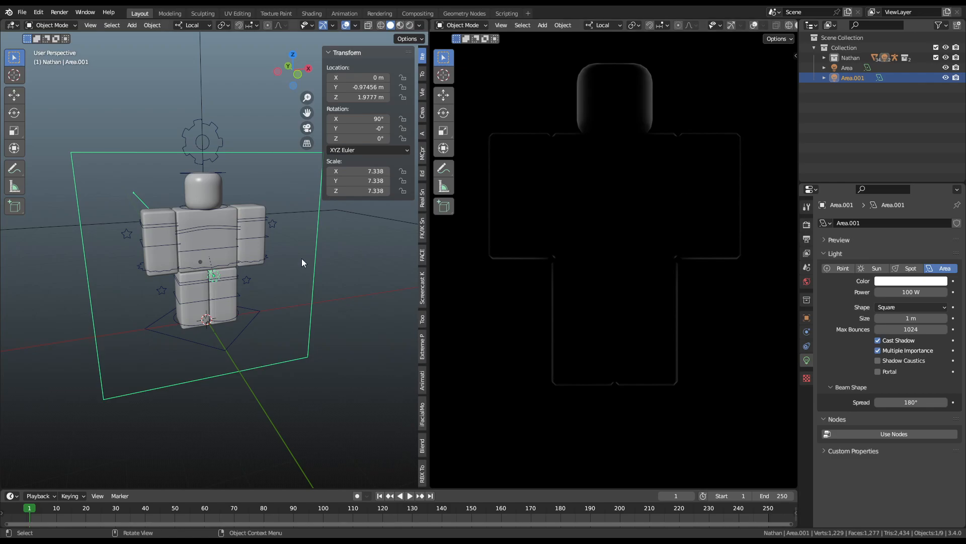
pyautogui.click(252, 206)
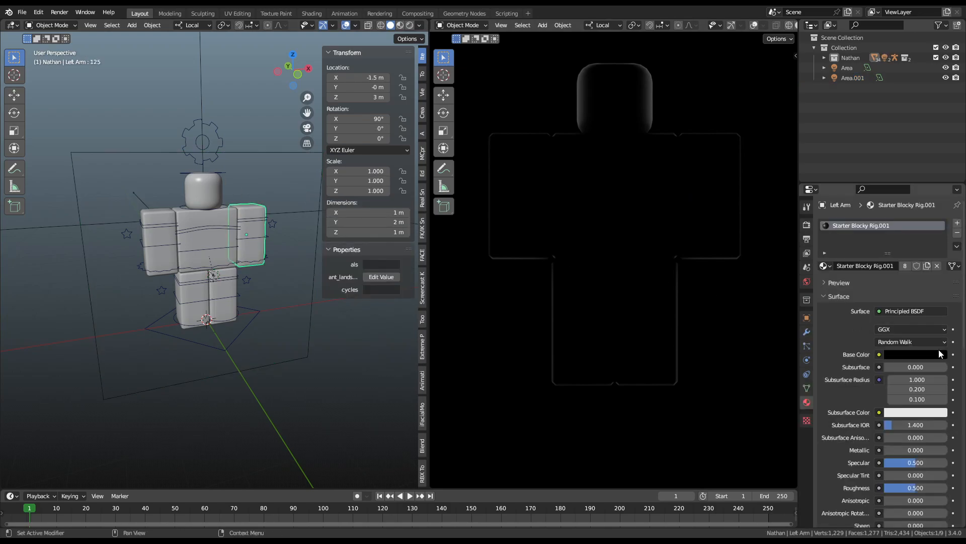
# Step: Brighten the Left Arm base colour from black to white, testing pale cyan tints
pyautogui.click(939, 354)
pyautogui.moveTo(939, 279); pyautogui.dragTo(939, 219)
pyautogui.moveTo(895, 253)
pyautogui.mouseDown()
pyautogui.moveTo(897, 209)
pyautogui.moveTo(881, 248)
pyautogui.moveTo(901, 248)
pyautogui.moveTo(866, 270)
pyautogui.moveTo(898, 262)
pyautogui.moveTo(881, 280)
pyautogui.mouseUp()
pyautogui.press('BackSpace')
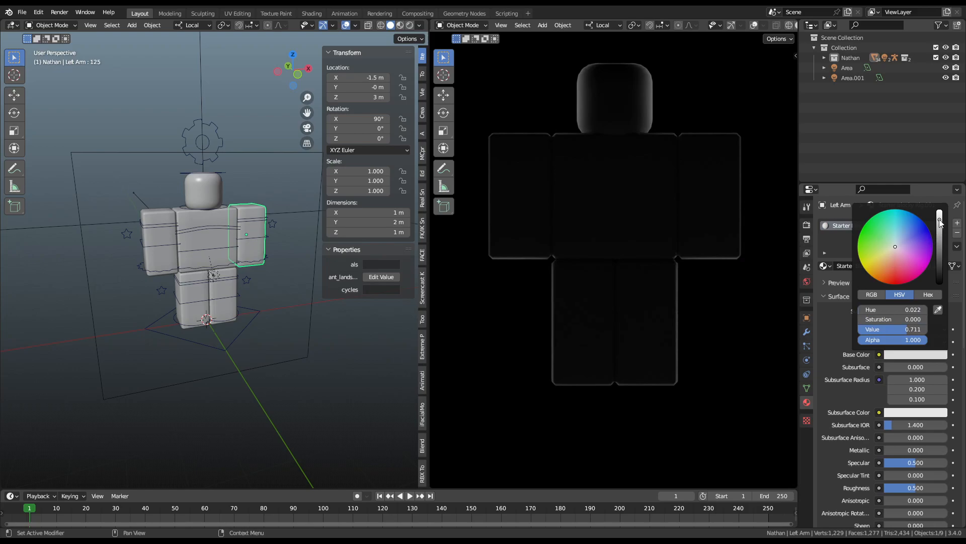
pyautogui.moveTo(939, 225); pyautogui.dragTo(939, 210)
pyautogui.moveTo(901, 247)
pyautogui.mouseDown()
pyautogui.moveTo(896, 240)
pyautogui.moveTo(895, 250)
pyautogui.moveTo(928, 262)
pyautogui.moveTo(929, 233)
pyautogui.moveTo(859, 240)
pyautogui.moveTo(861, 259)
pyautogui.moveTo(857, 244)
pyautogui.moveTo(880, 266)
pyautogui.moveTo(907, 245)
pyautogui.moveTo(893, 250)
pyautogui.mouseUp()
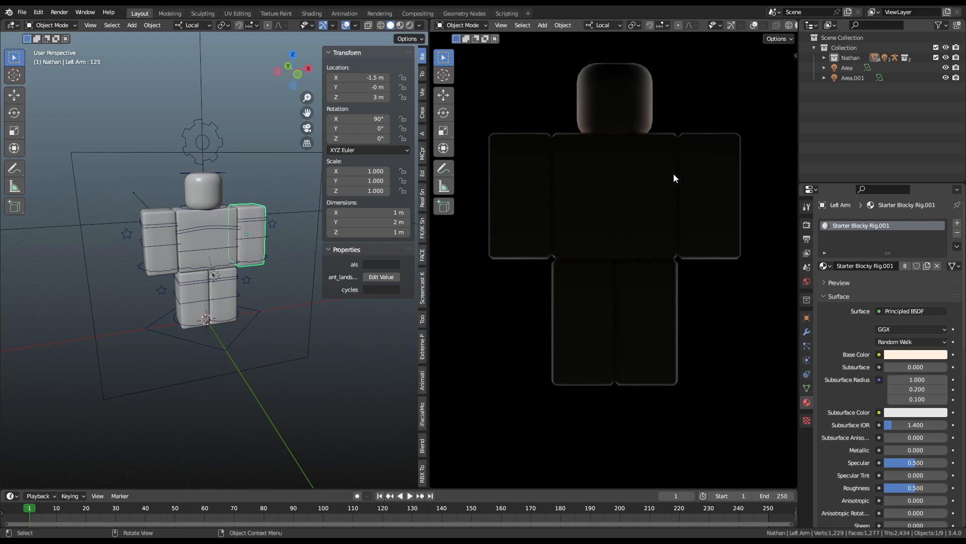
# Step: After trying more tints, set base colour R, G, B and Alpha all to 1, then select Area.001
pyautogui.click(898, 357)
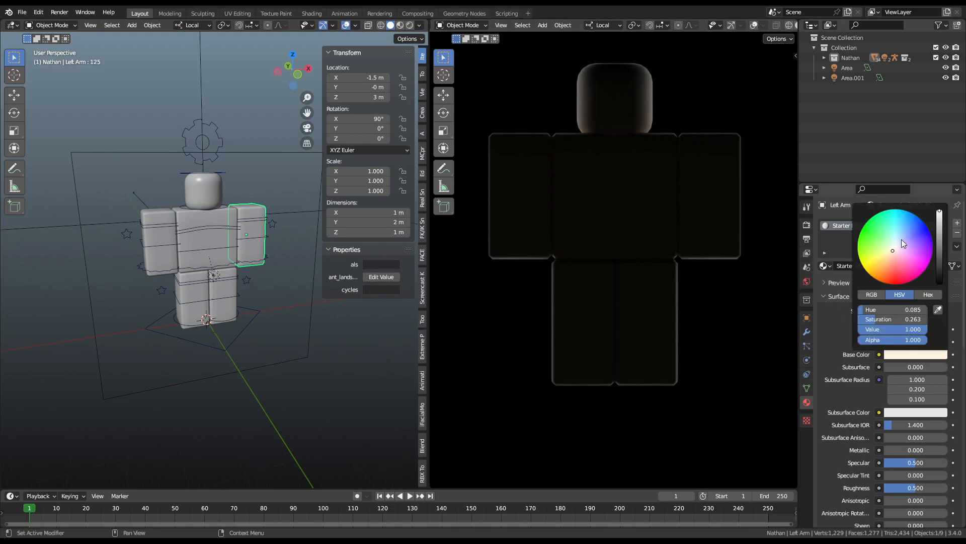
pyautogui.moveTo(895, 244); pyautogui.dragTo(932, 236)
pyautogui.moveTo(908, 282); pyautogui.dragTo(903, 284)
pyautogui.moveTo(858, 253); pyautogui.dragTo(901, 246)
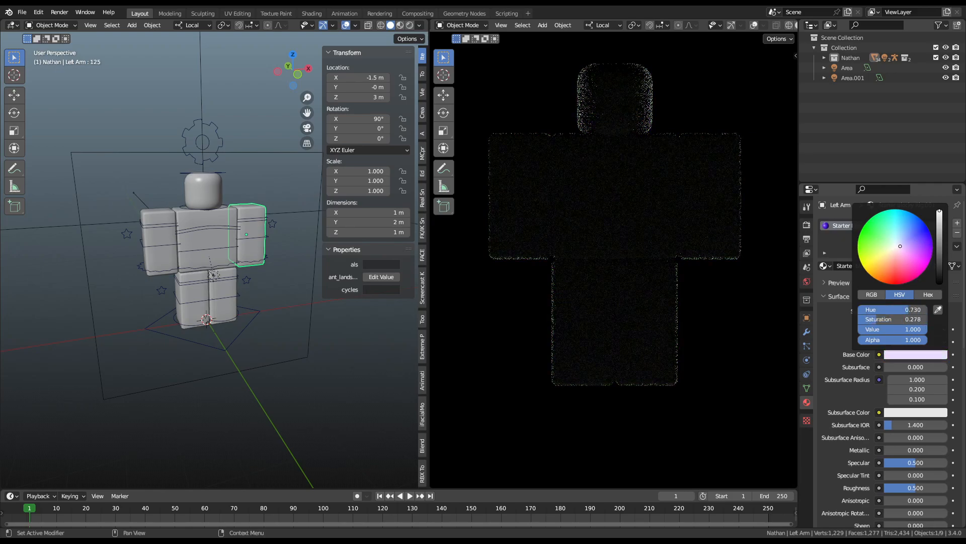
pyautogui.click(870, 295)
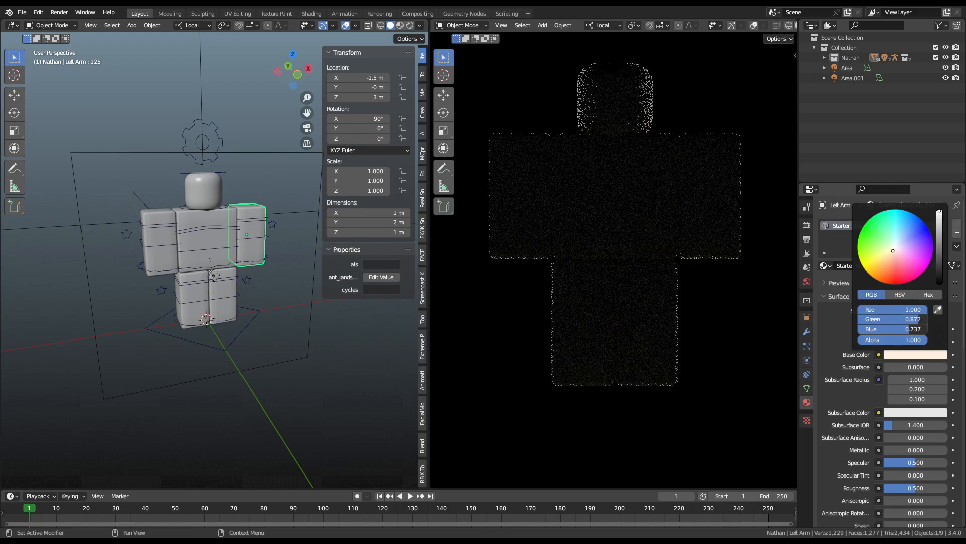
pyautogui.moveTo(885, 310); pyautogui.dragTo(885, 339)
pyautogui.write('1')
pyautogui.press('Return')
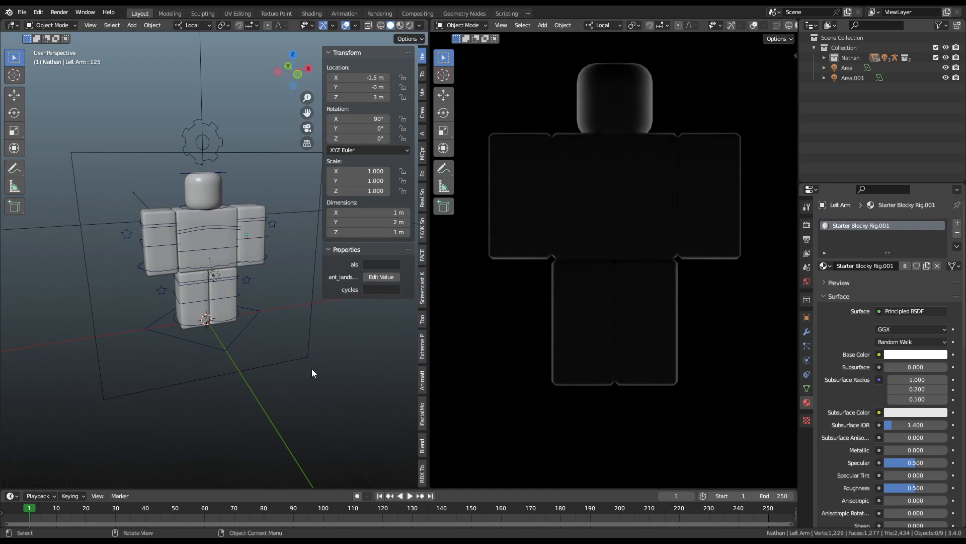
pyautogui.click(310, 352)
pyautogui.moveTo(309, 352); pyautogui.dragTo(366, 363, button='middle')
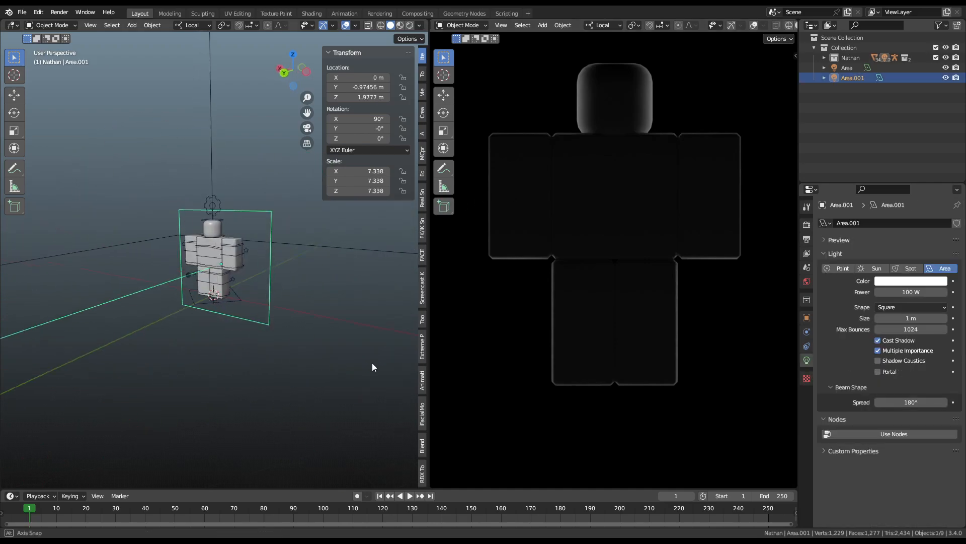
# Step: Move Area.001 along its local Z and Y axes closer in front of the character
pyautogui.press('g')
pyautogui.press('z')
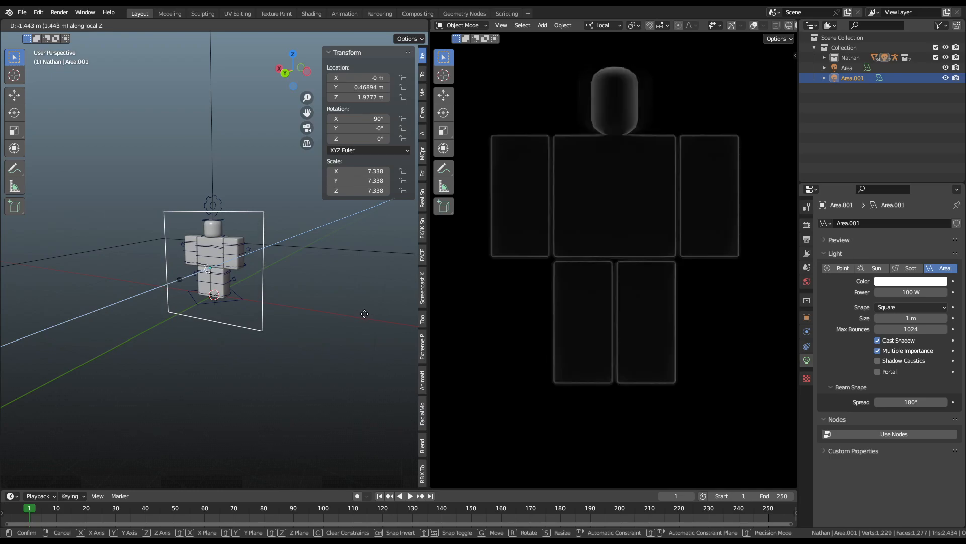
pyautogui.click(365, 313)
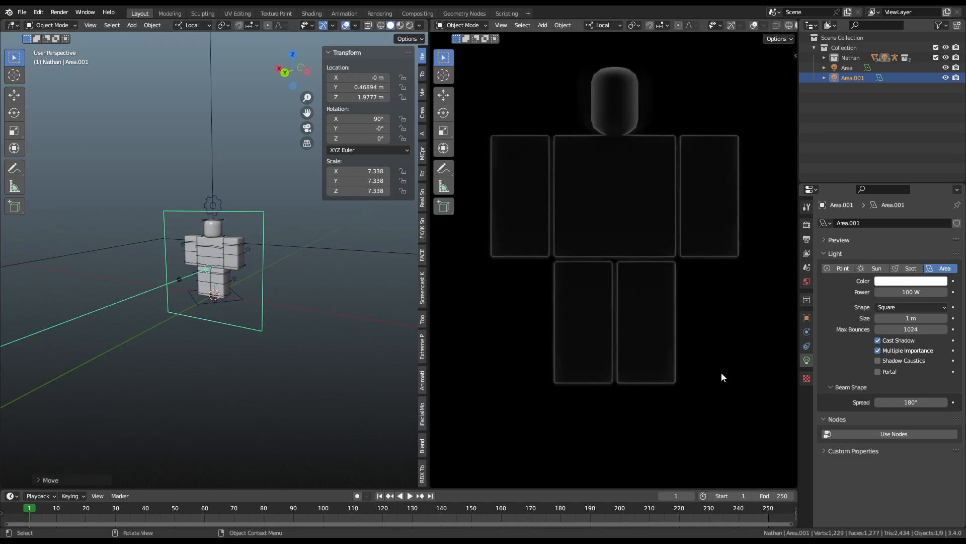
pyautogui.scroll(6, 600, 217)
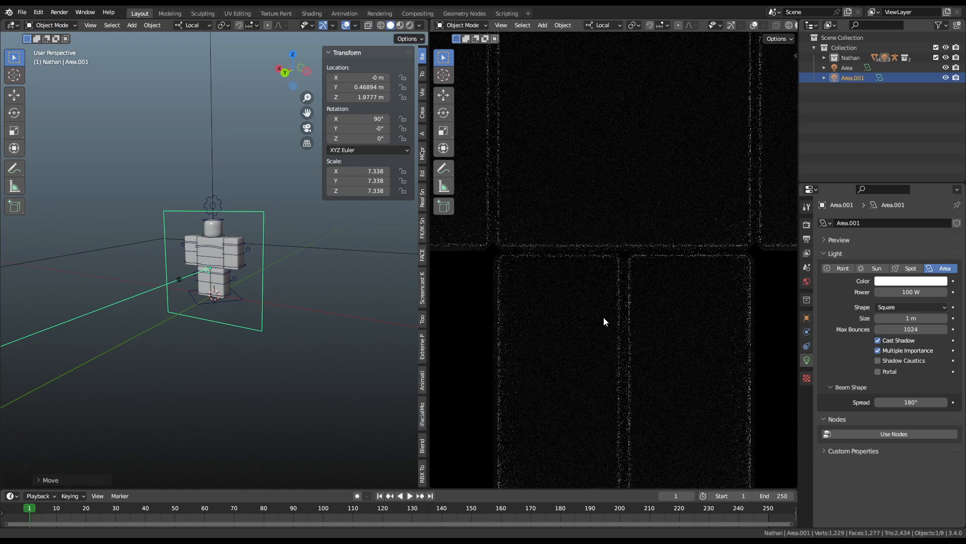
pyautogui.scroll(-8, 630, 335)
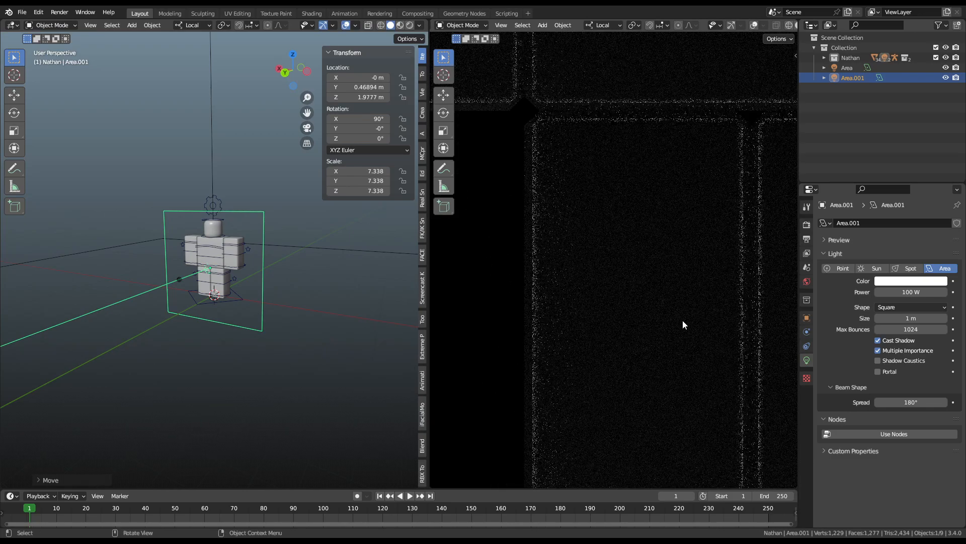
pyautogui.press('g')
pyautogui.press('y')
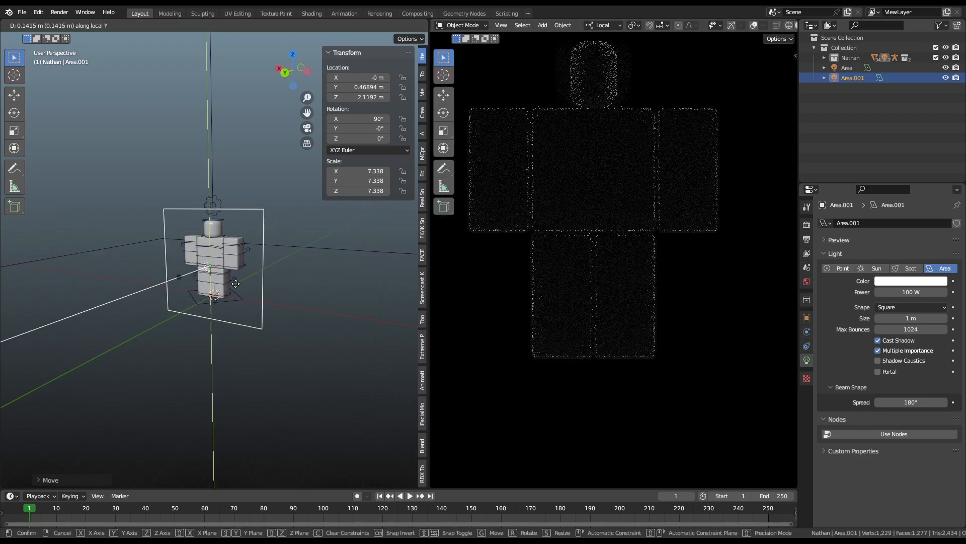
pyautogui.press('z')
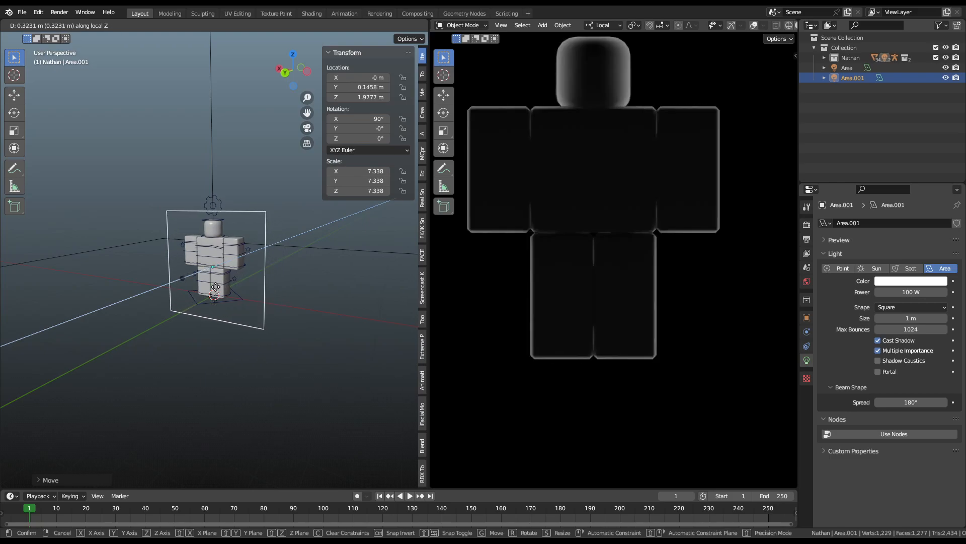
# Step: Delete the Area.001 light and select the remaining Area light
pyautogui.press('y')
pyautogui.click(298, 328)
pyautogui.press('Delete')
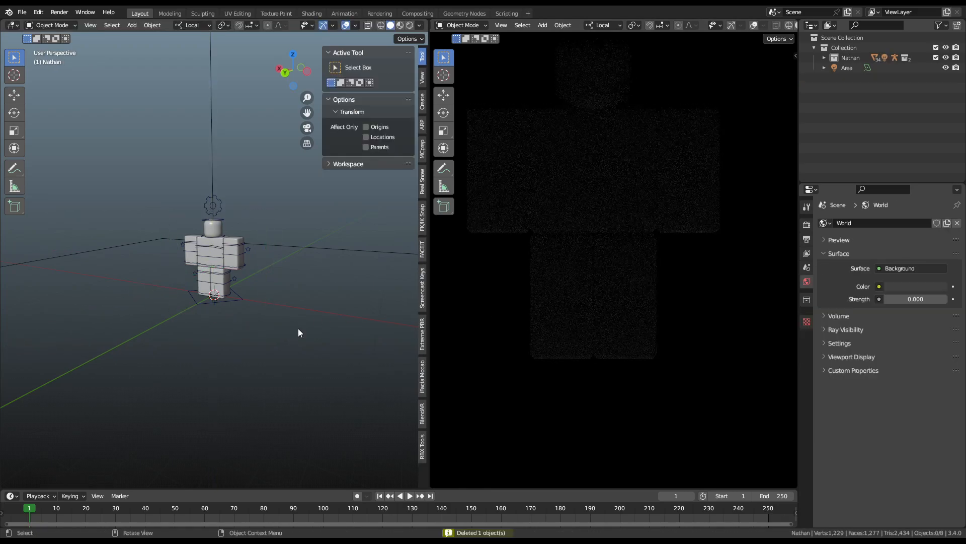
pyautogui.scroll(-5, 287, 338)
pyautogui.click(233, 276)
# Step: Orbit and pan both viewports to inspect the Area light plane from the side and above
pyautogui.scroll(6, 237, 272)
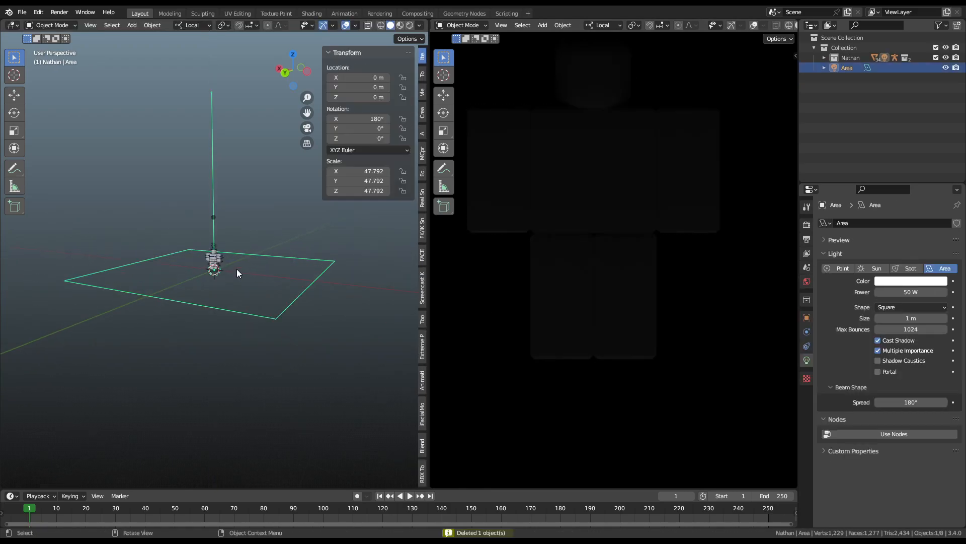
pyautogui.scroll(-3, 624, 302)
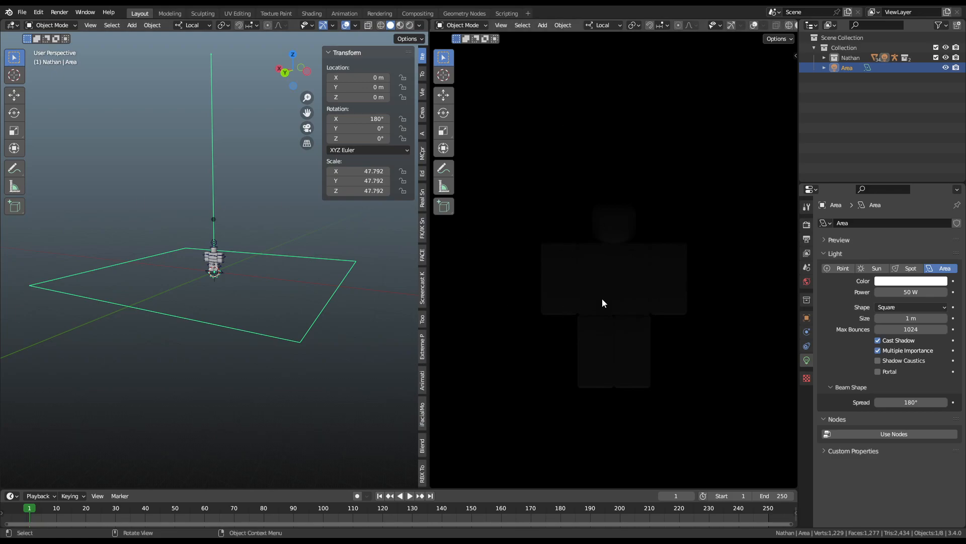
pyautogui.scroll(8, 237, 262)
pyautogui.moveTo(274, 292); pyautogui.dragTo(12, 294, button='middle')
pyautogui.scroll(5, 647, 353)
pyautogui.keyDown('shift'); pyautogui.moveTo(642, 427); pyautogui.dragTo(649, 220, button='middle'); pyautogui.keyUp('shift')
pyautogui.scroll(5, 665, 424)
pyautogui.moveTo(635, 276); pyautogui.dragTo(645, 409, button='middle')
pyautogui.scroll(4, 667, 255)
pyautogui.keyDown('shift'); pyautogui.moveTo(666, 194); pyautogui.dragTo(597, 277, button='middle'); pyautogui.keyUp('shift')
pyautogui.scroll(5, 599, 221)
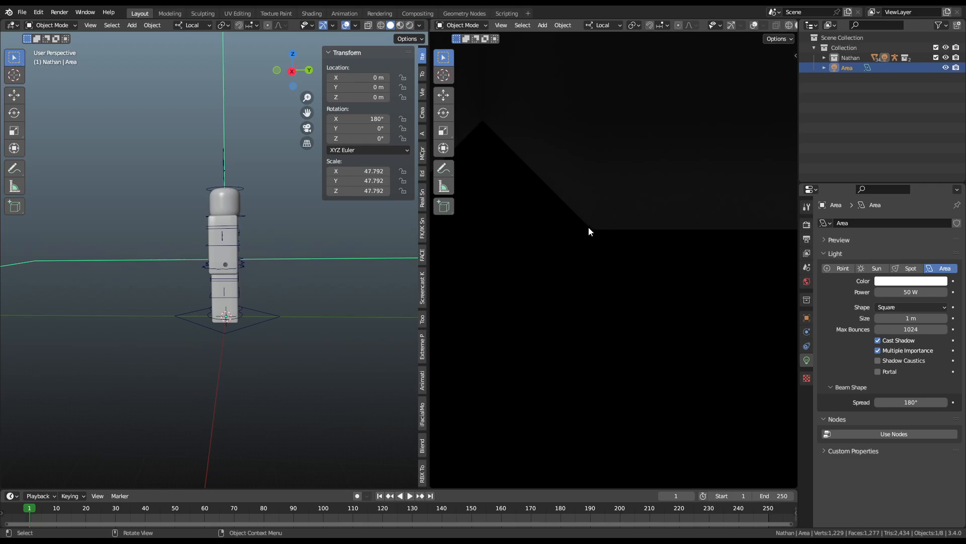
pyautogui.scroll(-5, 309, 355)
pyautogui.moveTo(309, 355); pyautogui.dragTo(366, 281, button='middle')
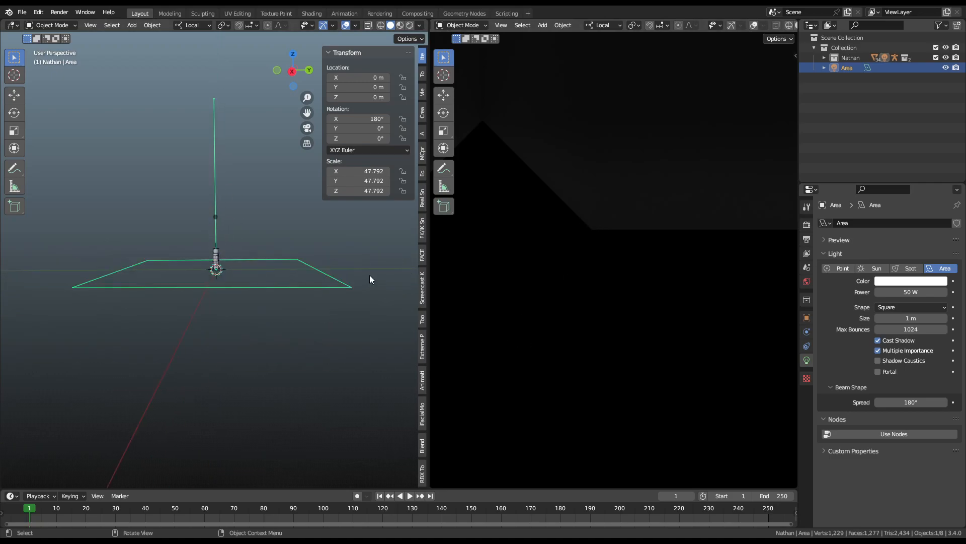
# Step: Try raising the Area light's power and moving it 15.6 m down local Z, then undo both
pyautogui.moveTo(911, 292); pyautogui.dragTo(931, 292)
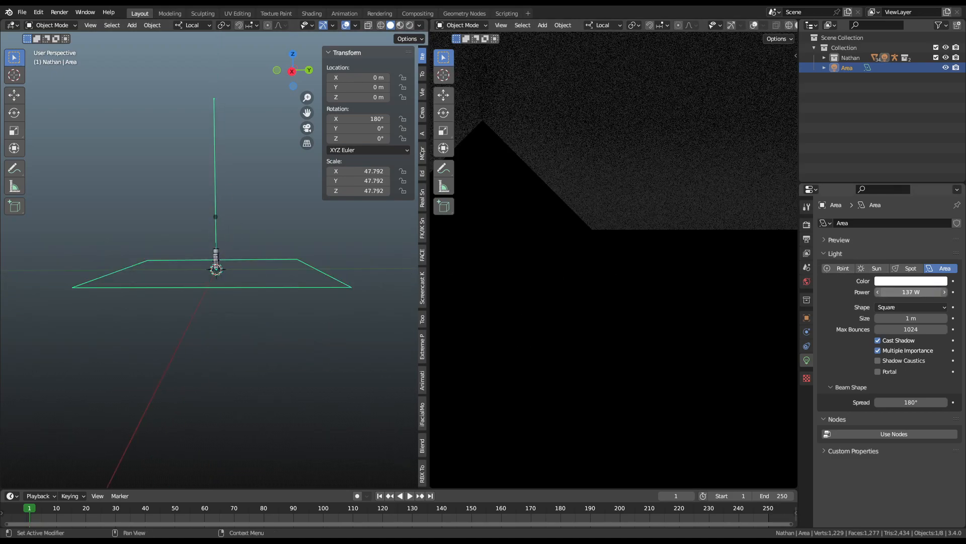
pyautogui.scroll(-20, 585, 274)
pyautogui.scroll(4, 627, 275)
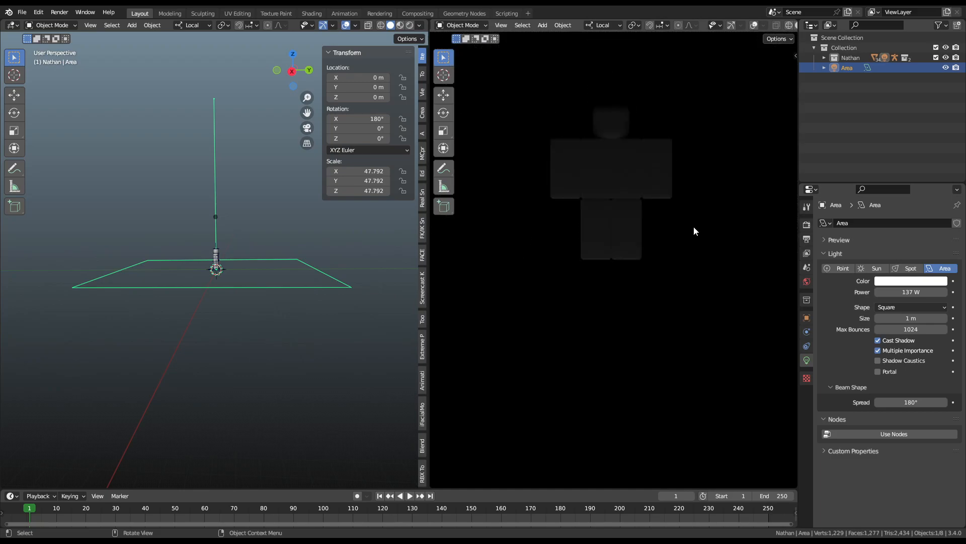
pyautogui.press('g')
pyautogui.press('z')
pyautogui.press('z')
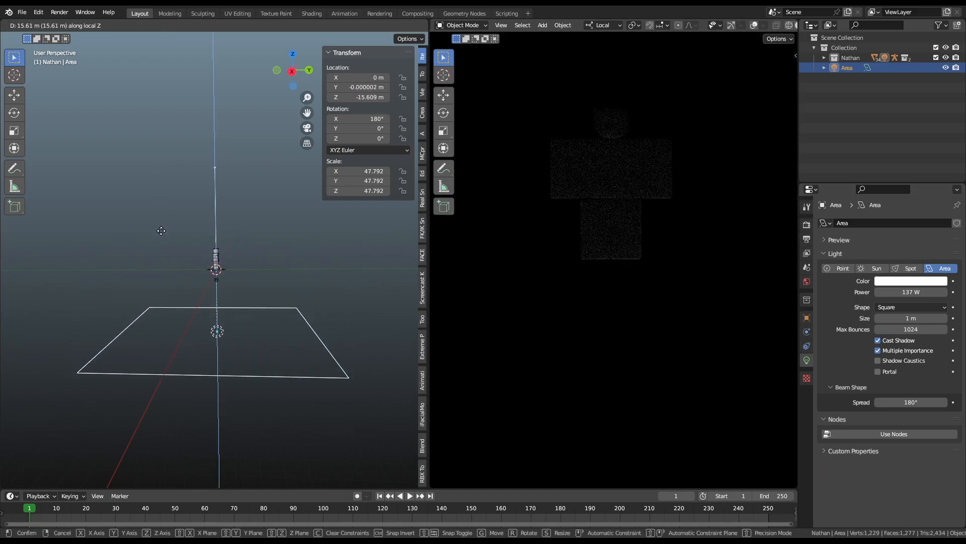
pyautogui.click(161, 231)
pyautogui.hotkey('ctrl', 'z')
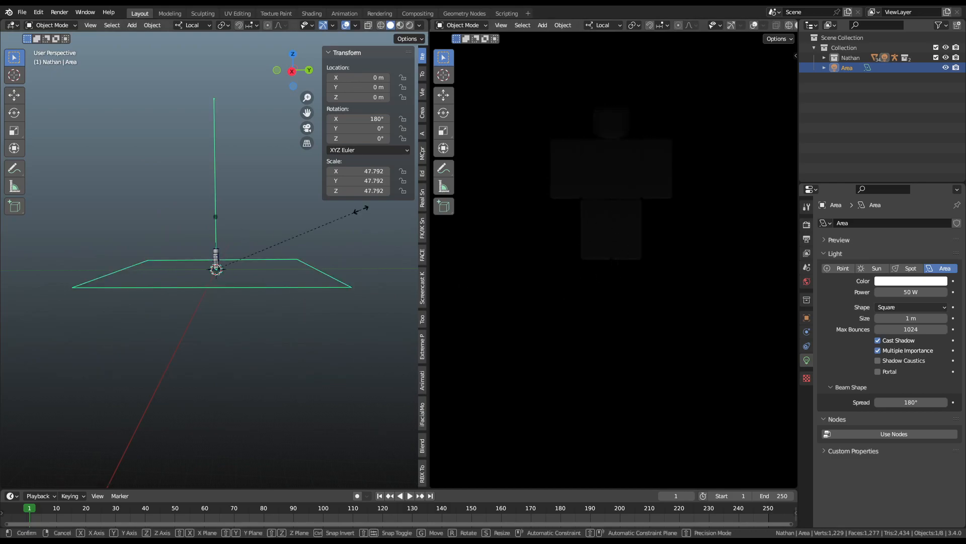
# Step: Scale the Area light down from 47.792 to 33.955, keeping it at 50 W
pyautogui.press('s')
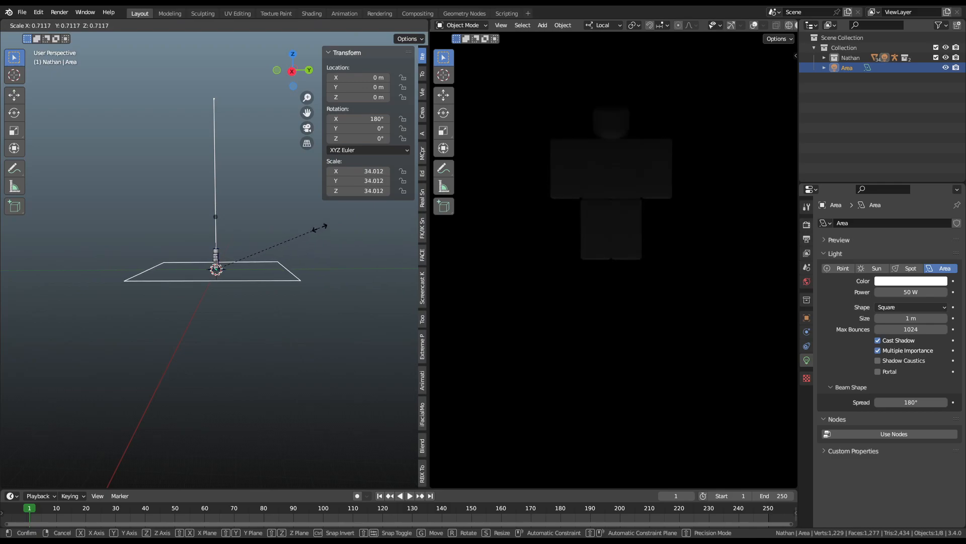
pyautogui.click(320, 230)
pyautogui.scroll(-4, 589, 191)
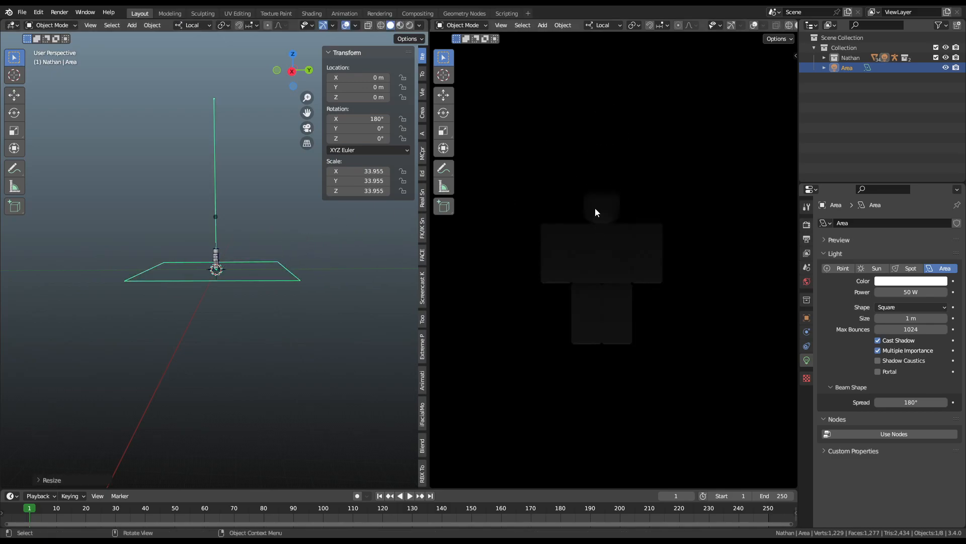
pyautogui.scroll(10, 587, 155)
pyautogui.keyDown('shift'); pyautogui.moveTo(595, 170); pyautogui.dragTo(592, 273, button='middle'); pyautogui.keyUp('shift')
pyautogui.scroll(8, 226, 271)
pyautogui.moveTo(279, 273); pyautogui.dragTo(376, 295, button='middle')
pyautogui.scroll(-5, 201, 280)
# Step: Duplicate the Area light in place and rotate the copy 90° about its local X axis
pyautogui.scroll(3, 378, 297)
pyautogui.hotkey('shift', 'd')
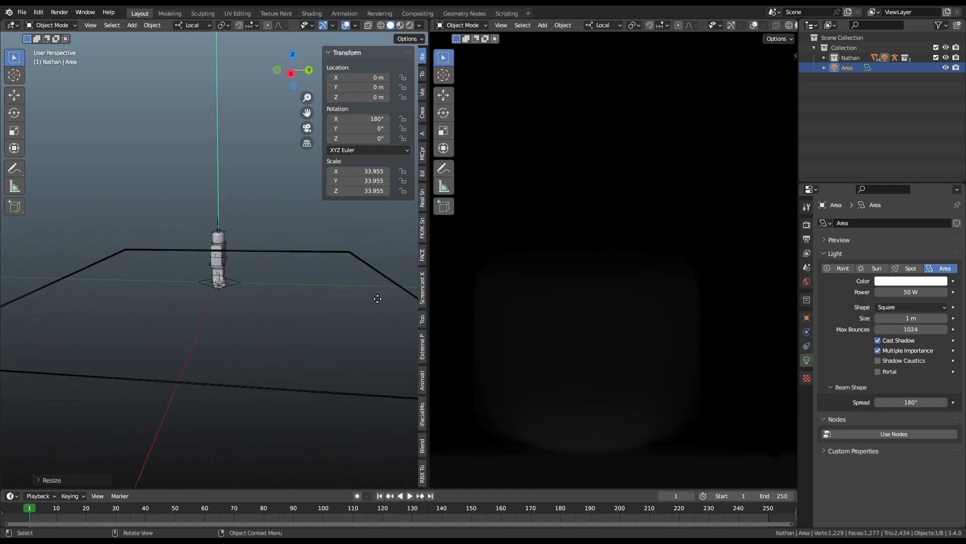
pyautogui.rightClick(383, 304)
pyautogui.press('r')
pyautogui.press('x')
pyautogui.press('x')
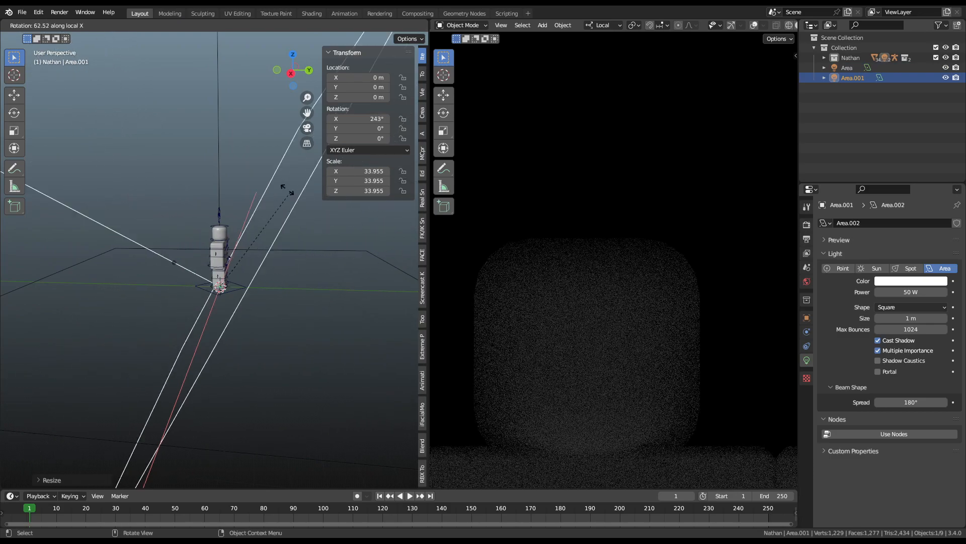
pyautogui.write('90')
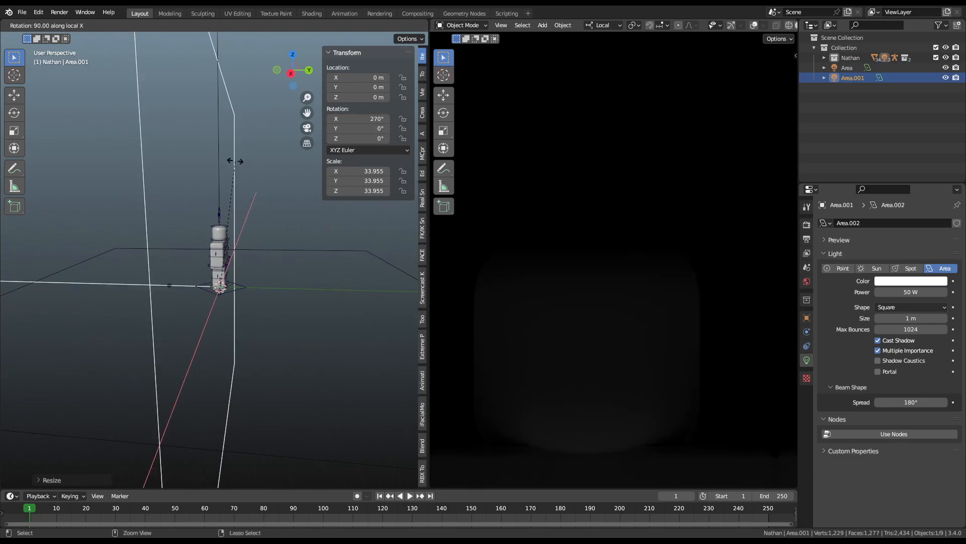
pyautogui.press('Return')
# Step: Move the rotated Area.001 light along its local Z to sit beside the character
pyautogui.hotkey('shift', 'd')
pyautogui.press('y')
pyautogui.press('y')
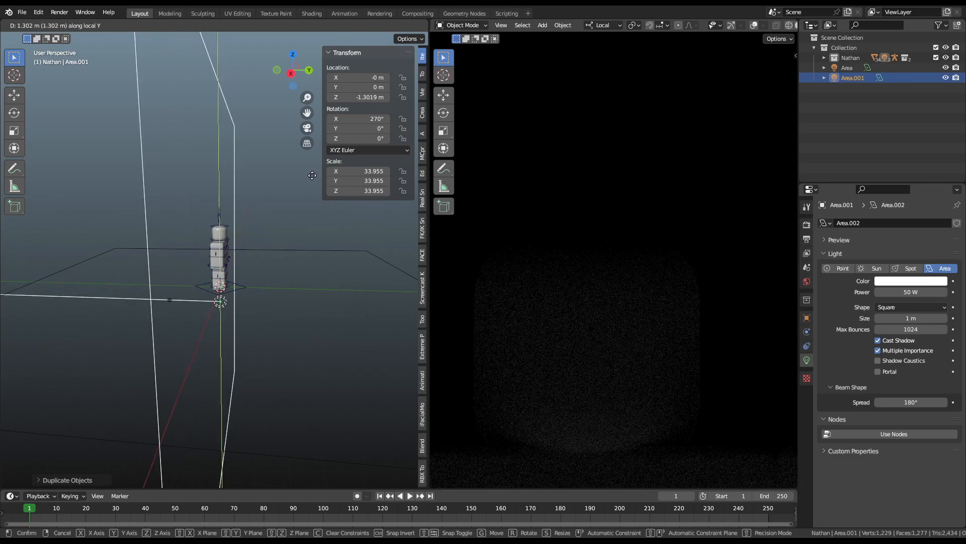
pyautogui.press('z')
pyautogui.press('z')
pyautogui.click(287, 174)
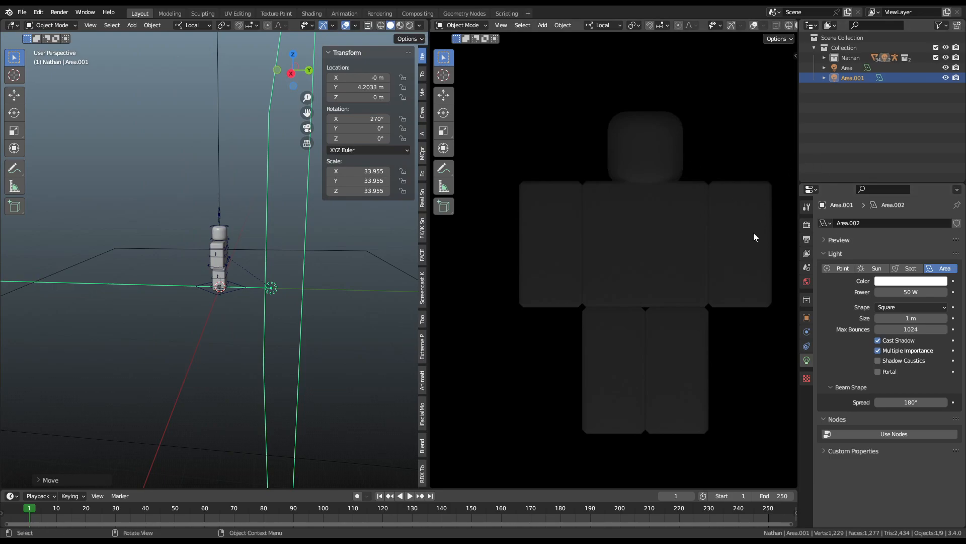
pyautogui.moveTo(206, 326); pyautogui.dragTo(184, 270, button='middle')
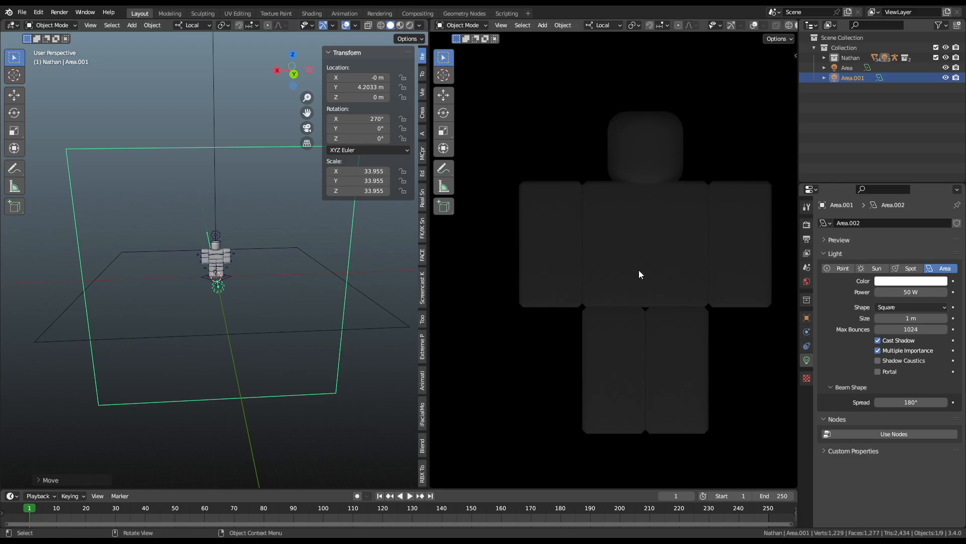
pyautogui.scroll(7, 646, 254)
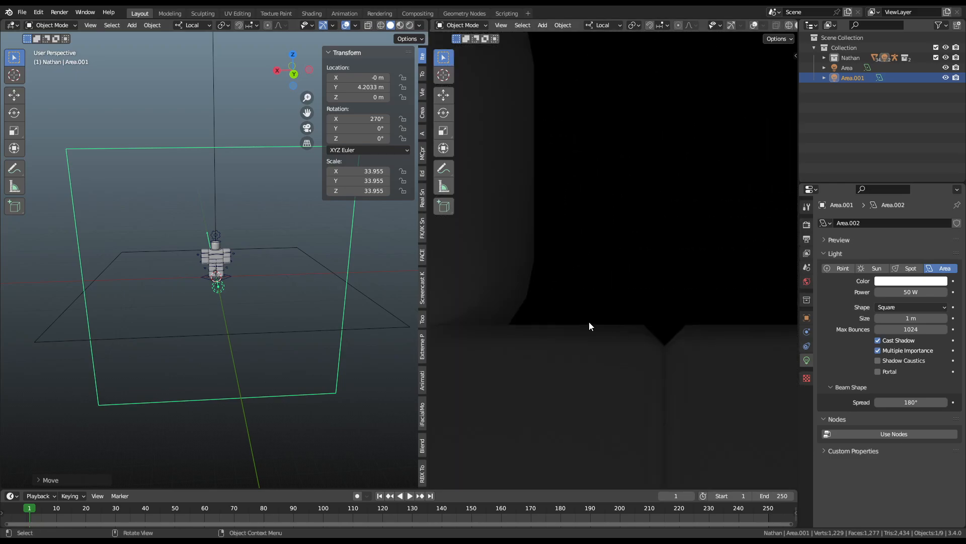
pyautogui.scroll(-2, 530, 336)
pyautogui.keyDown('shift'); pyautogui.moveTo(650, 330); pyautogui.dragTo(772, 391, button='middle'); pyautogui.keyUp('shift')
pyautogui.scroll(-3, 217, 257)
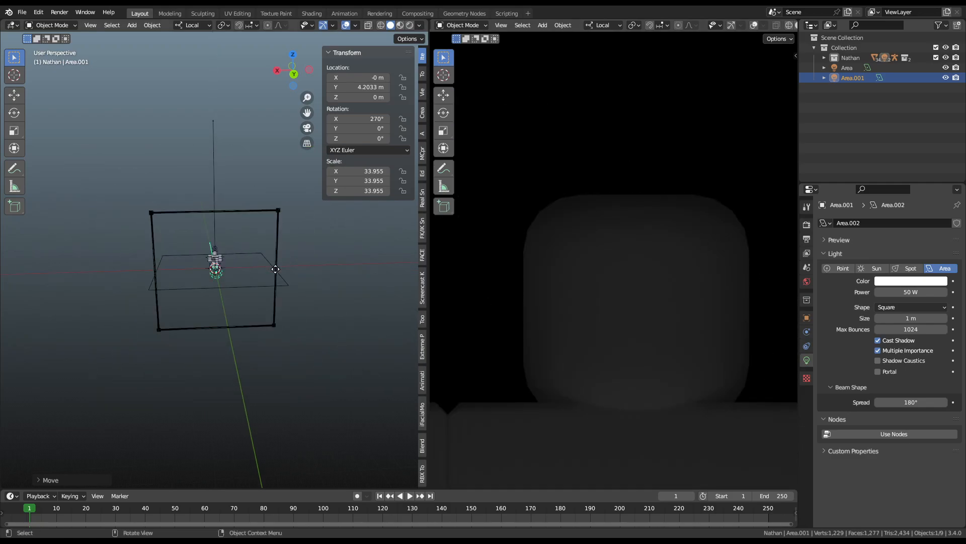
pyautogui.moveTo(276, 269); pyautogui.dragTo(364, 267, button='middle')
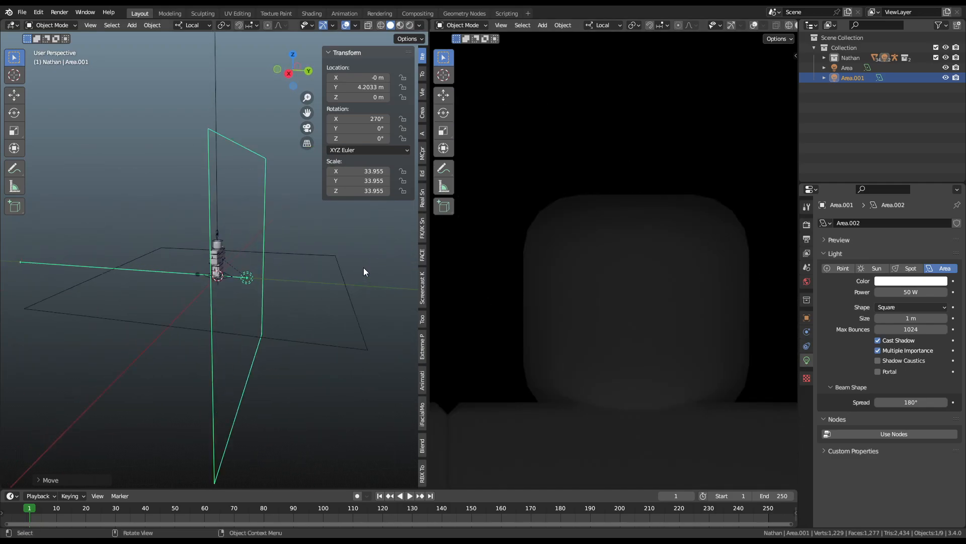
# Step: Push Area.001 out to 10.278 m on local Y and raise it to about 2.46 m
pyautogui.press('g')
pyautogui.press('y')
pyautogui.press('y')
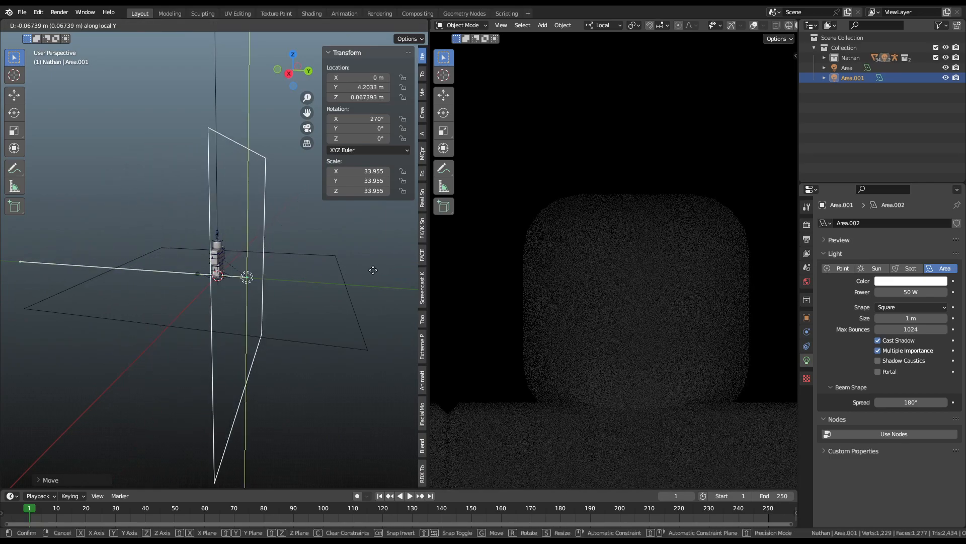
pyautogui.press('y')
pyautogui.click(391, 273)
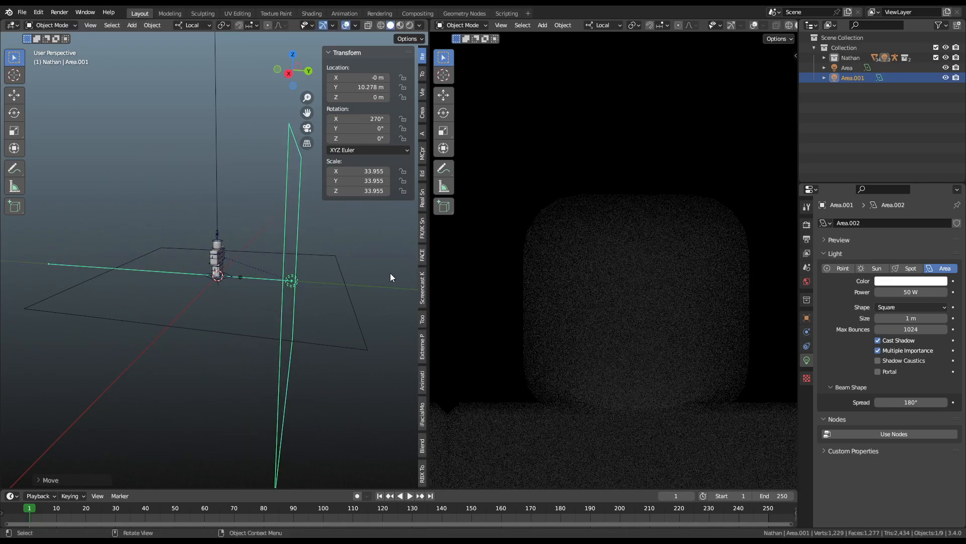
pyautogui.press('g')
pyautogui.press('z')
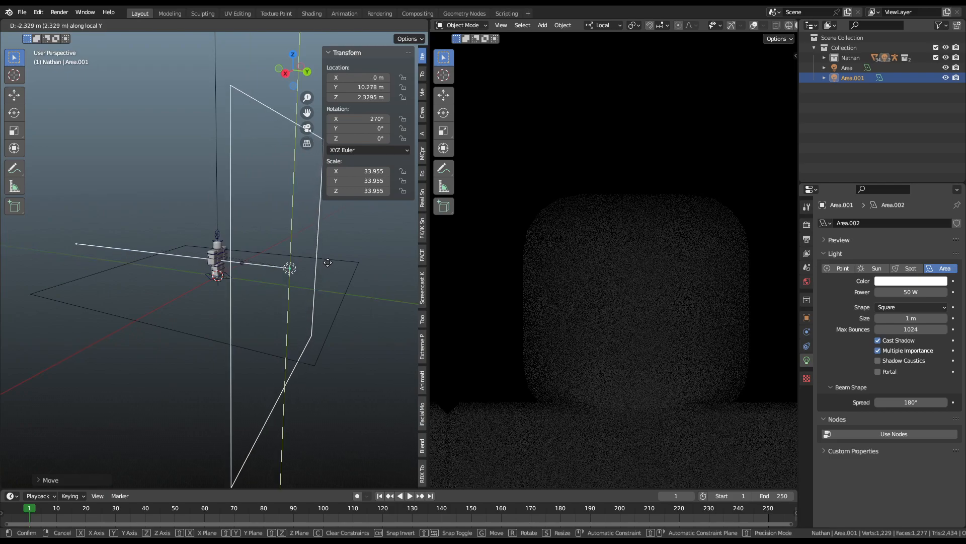
pyautogui.click(340, 264)
pyautogui.moveTo(341, 264); pyautogui.dragTo(282, 262, button='middle')
pyautogui.scroll(-3, 372, 249)
# Step: Scale Area.001 to 11.287 and orbit both views to check the soft front lighting
pyautogui.press('s')
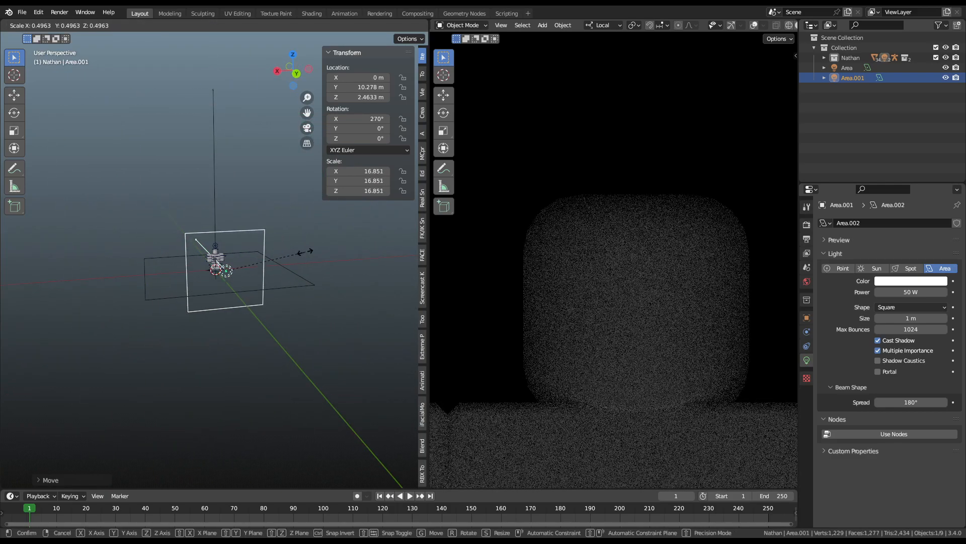
pyautogui.click(289, 262)
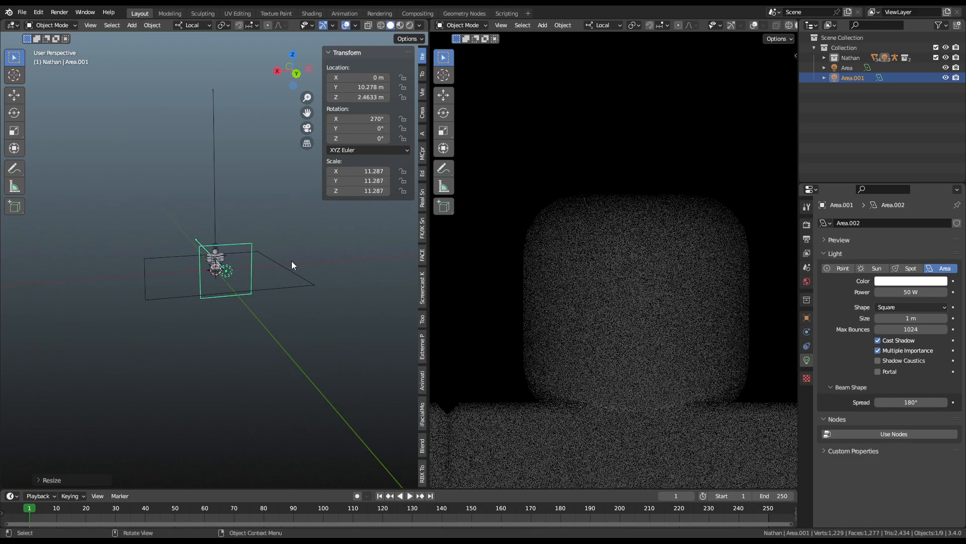
pyautogui.moveTo(283, 263); pyautogui.dragTo(376, 249, button='middle')
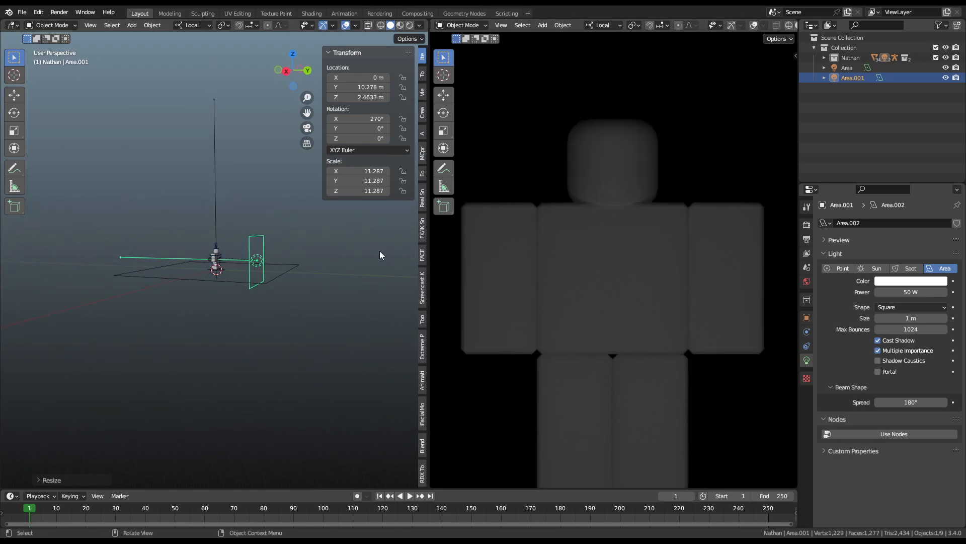
pyautogui.moveTo(597, 266)
pyautogui.mouseDown(button='middle')
pyautogui.moveTo(670, 289)
pyautogui.moveTo(678, 272)
pyautogui.moveTo(596, 258)
pyautogui.mouseUp(button='middle')
pyautogui.moveTo(705, 322); pyautogui.dragTo(352, 245, button='middle')
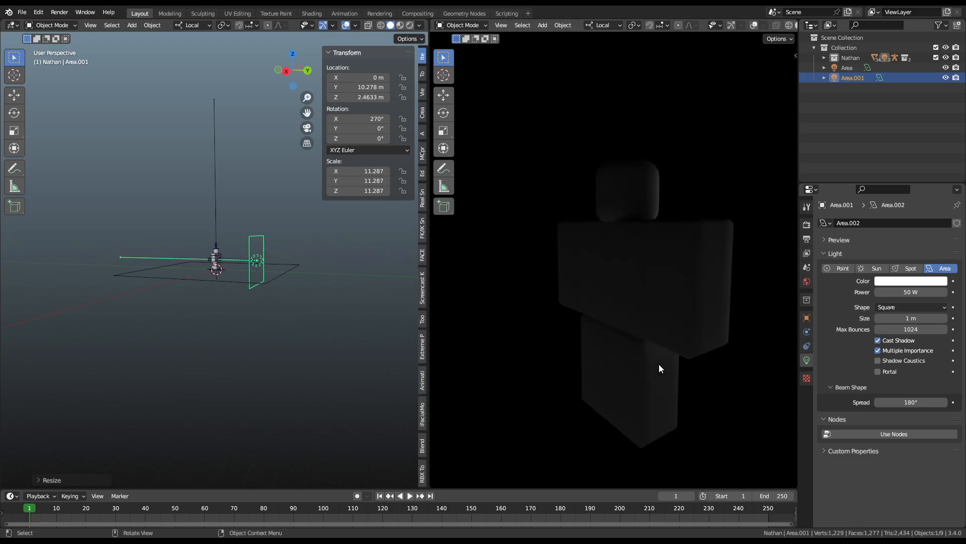
pyautogui.moveTo(694, 322); pyautogui.dragTo(561, 292, button='middle')
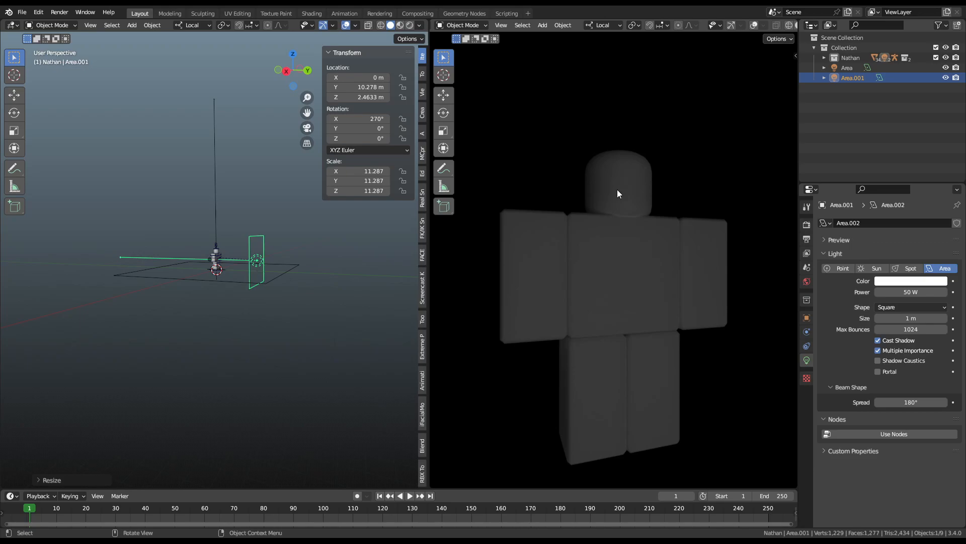
pyautogui.scroll(3, 298, 266)
pyautogui.scroll(5, 358, 265)
pyautogui.moveTo(334, 268); pyautogui.dragTo(360, 284, button='middle')
pyautogui.scroll(-3, 311, 294)
# Step: Raise Area.001 along its local axis and tilt it to 286° on X
pyautogui.press('g')
pyautogui.press('y')
pyautogui.press('y')
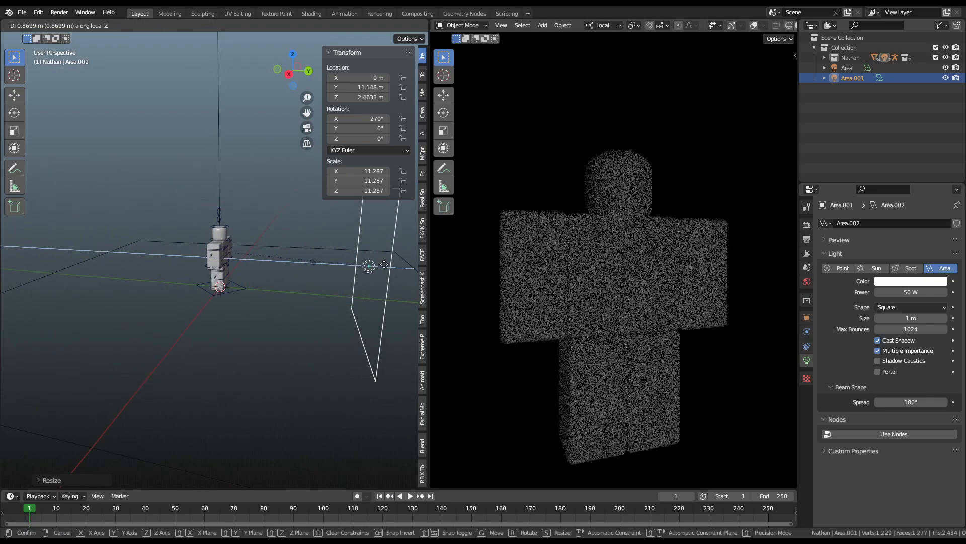
pyautogui.click(385, 236)
pyautogui.press('r')
pyautogui.press('x')
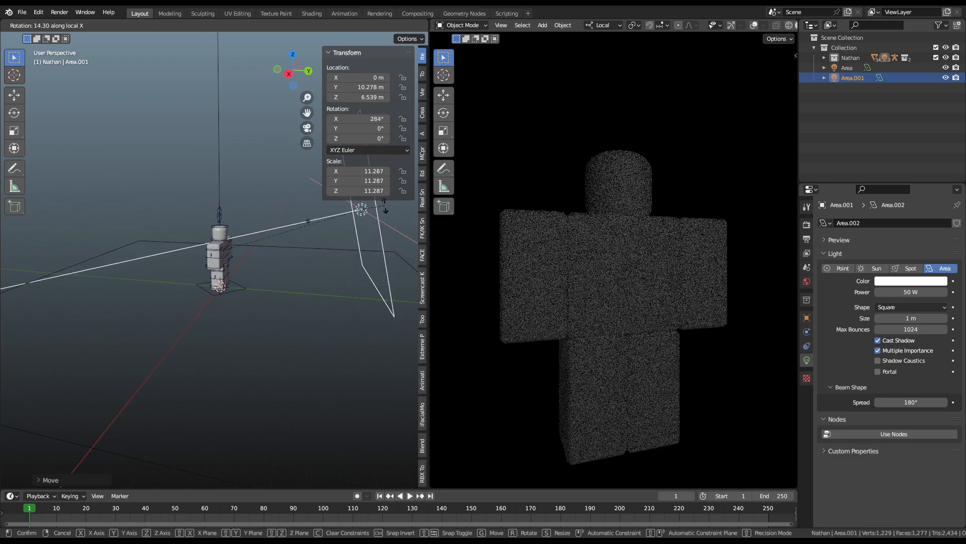
pyautogui.click(392, 211)
# Step: Scale Area.001 to 5.916, lower it to 16.1 W, and place it beside the figure
pyautogui.press('s')
pyautogui.click(377, 212)
pyautogui.moveTo(925, 291)
pyautogui.mouseDown()
pyautogui.moveTo(906, 292)
pyautogui.moveTo(924, 292)
pyautogui.mouseUp()
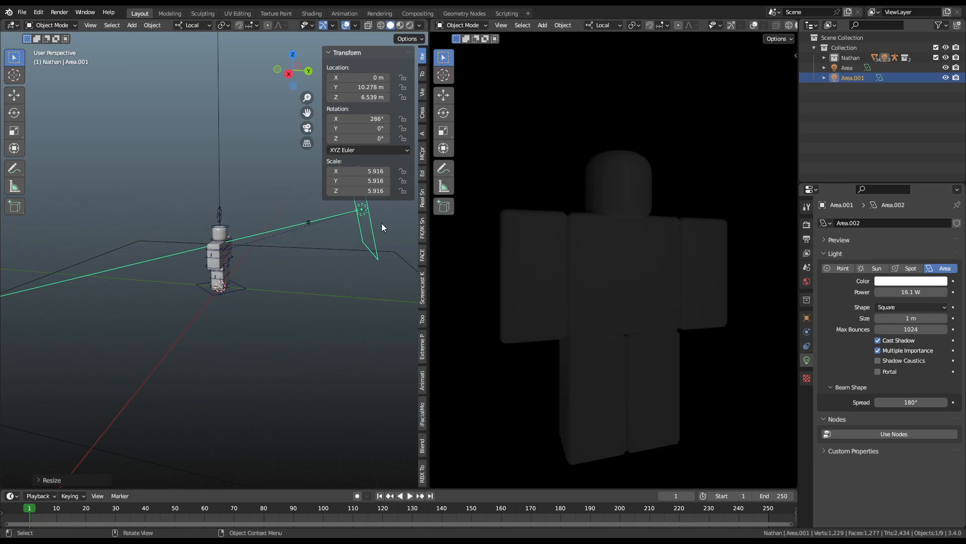
pyautogui.press('g')
pyautogui.click(287, 239)
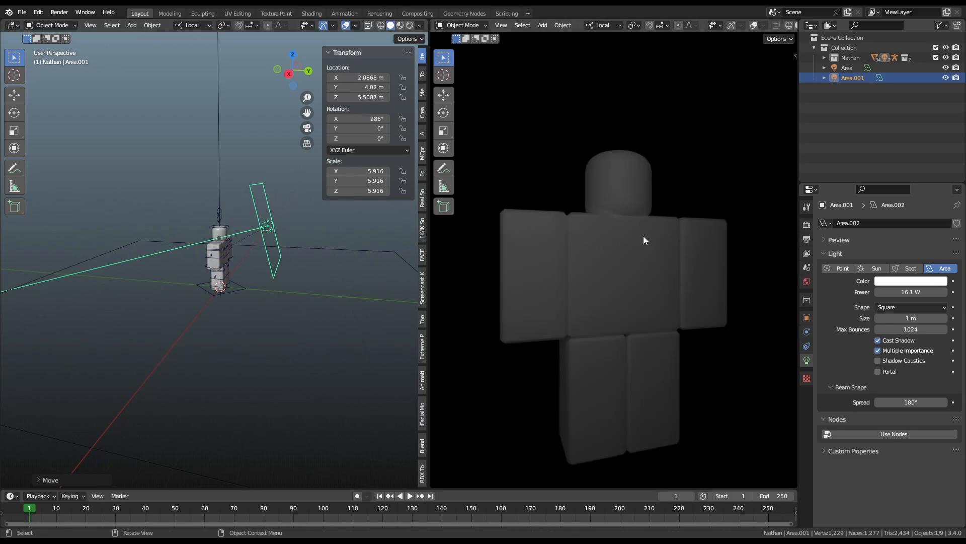
pyautogui.scroll(-4, 655, 237)
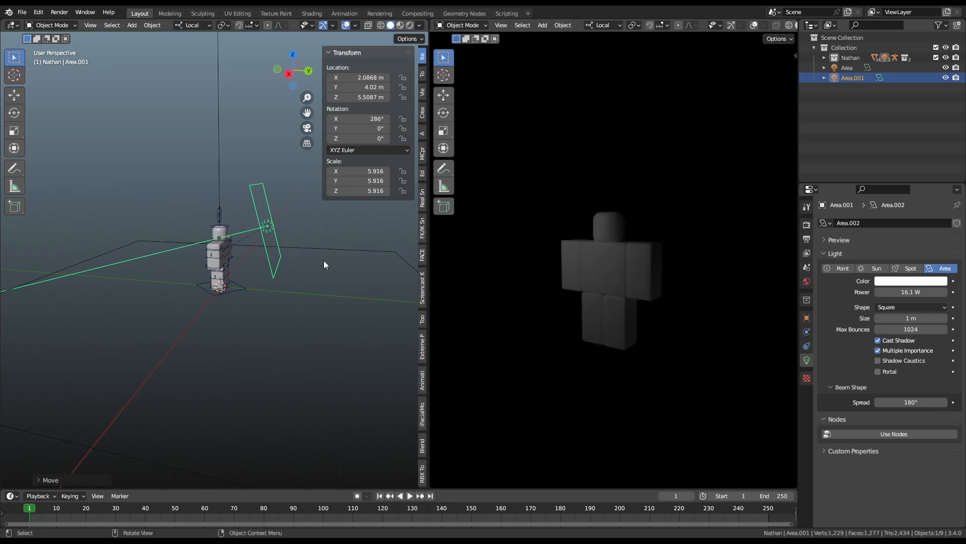
pyautogui.scroll(2, 638, 238)
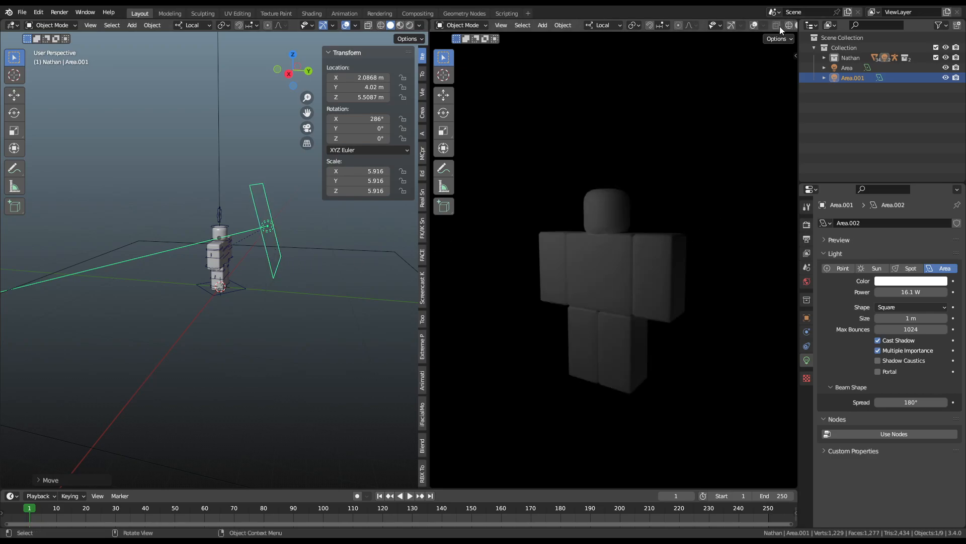
pyautogui.scroll(-3, 779, 27)
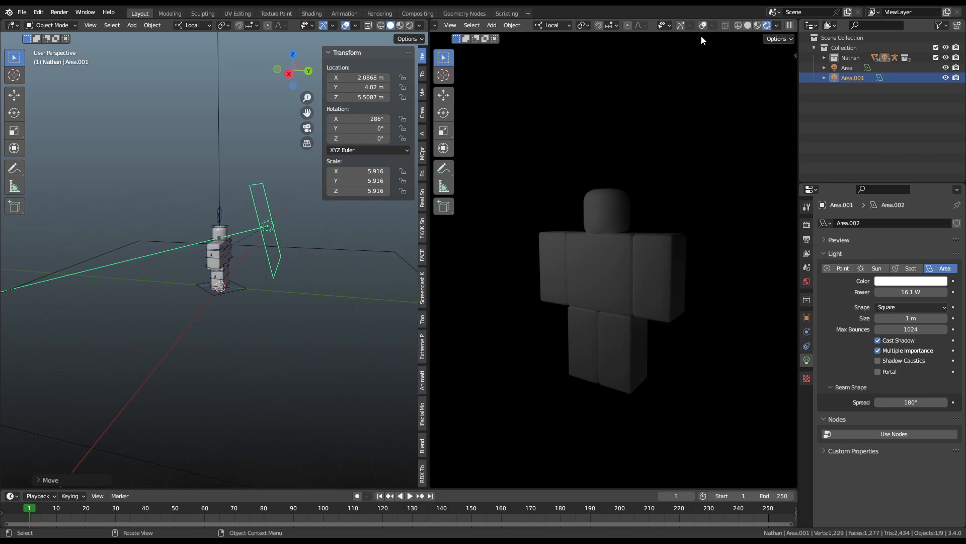
pyautogui.click(776, 72)
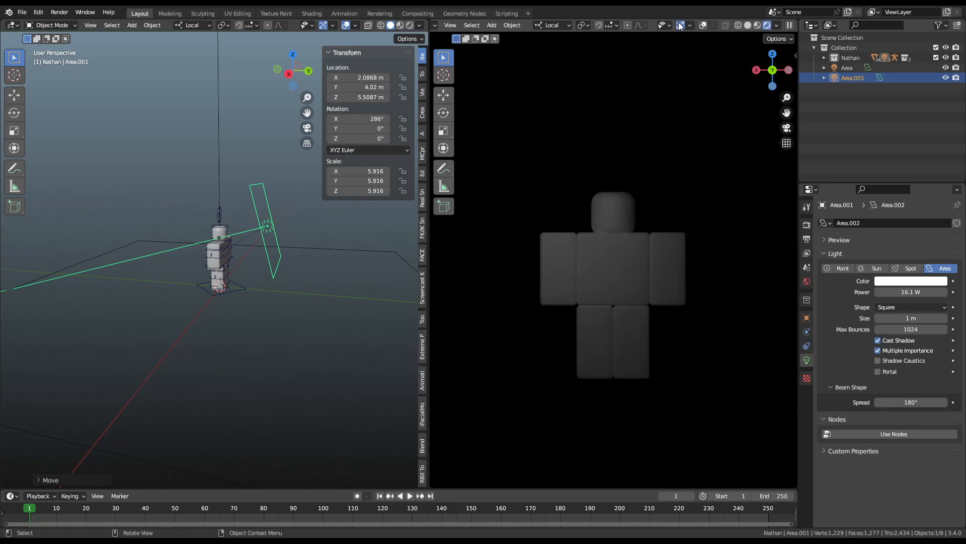
# Step: Centre Area.001 over the figure on X, shrink it to 2.836 and dim it to 3.1 W
pyautogui.scroll(5, 662, 159)
pyautogui.moveTo(337, 237); pyautogui.dragTo(160, 249, button='middle')
pyautogui.press('g')
pyautogui.press('x')
pyautogui.click(189, 247)
pyautogui.moveTo(223, 225); pyautogui.dragTo(173, 204, button='middle')
pyautogui.press('s')
pyautogui.click(187, 162)
pyautogui.press('g')
pyautogui.click(207, 125)
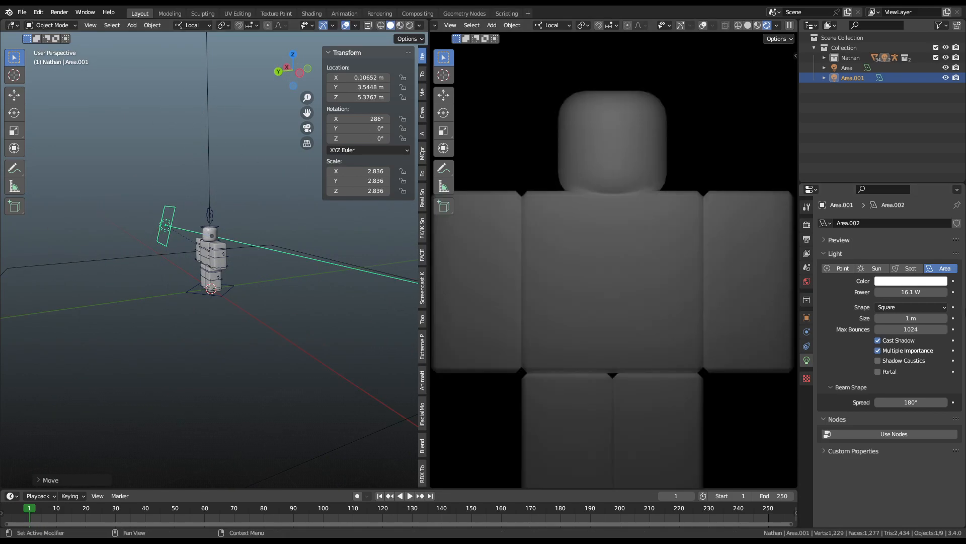
pyautogui.moveTo(911, 292)
pyautogui.mouseDown()
pyautogui.moveTo(835, 292)
pyautogui.moveTo(920, 291)
pyautogui.mouseUp()
# Step: Nudge Area.001 sideways to X 2.5717 m and along local Z beside the figure's upper body
pyautogui.press('g')
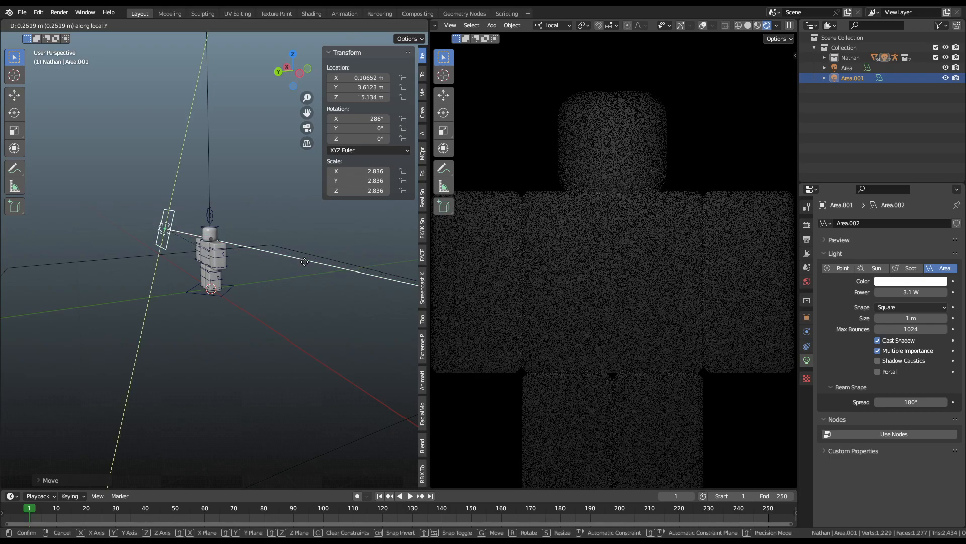
pyautogui.click(312, 265)
pyautogui.moveTo(312, 266); pyautogui.dragTo(12, 270, button='middle')
pyautogui.press('g')
pyautogui.press('x')
pyautogui.click(405, 274)
pyautogui.moveTo(325, 270); pyautogui.dragTo(265, 273, button='middle')
pyautogui.press('g')
pyautogui.press('x')
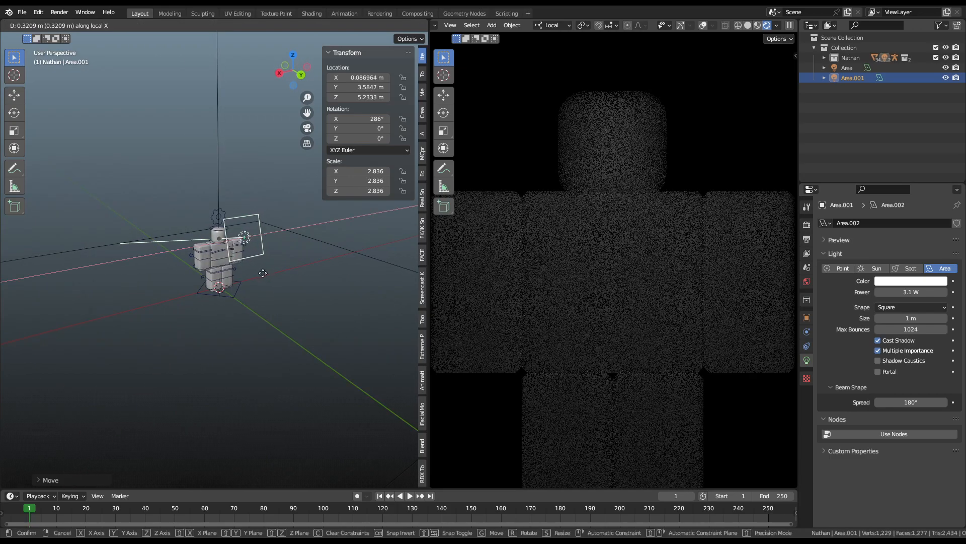
pyautogui.click(231, 267)
pyautogui.press('g')
pyautogui.press('z')
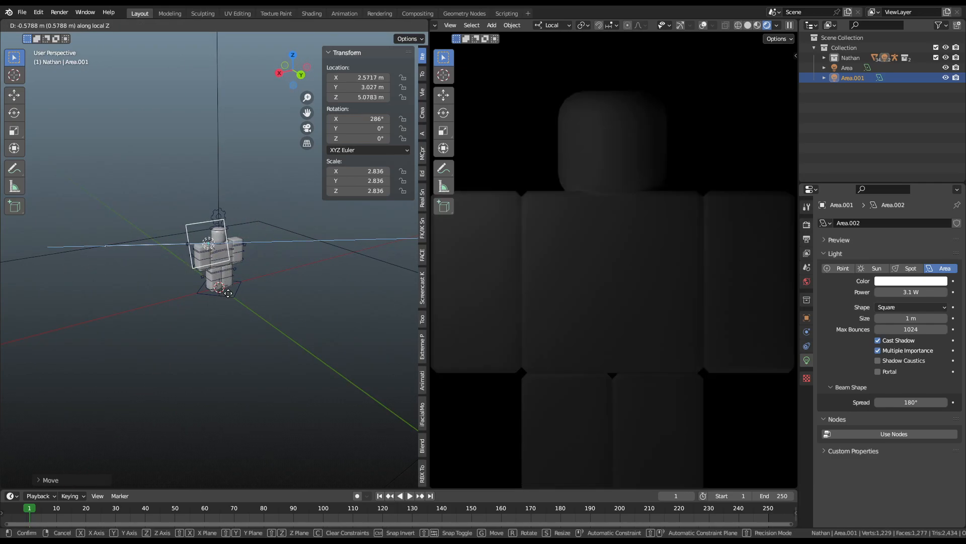
pyautogui.click(222, 222)
# Step: Switch to Global orientation, turn Area.001 -34.5° around Z and set its height to 5.3031 m
pyautogui.click(189, 27)
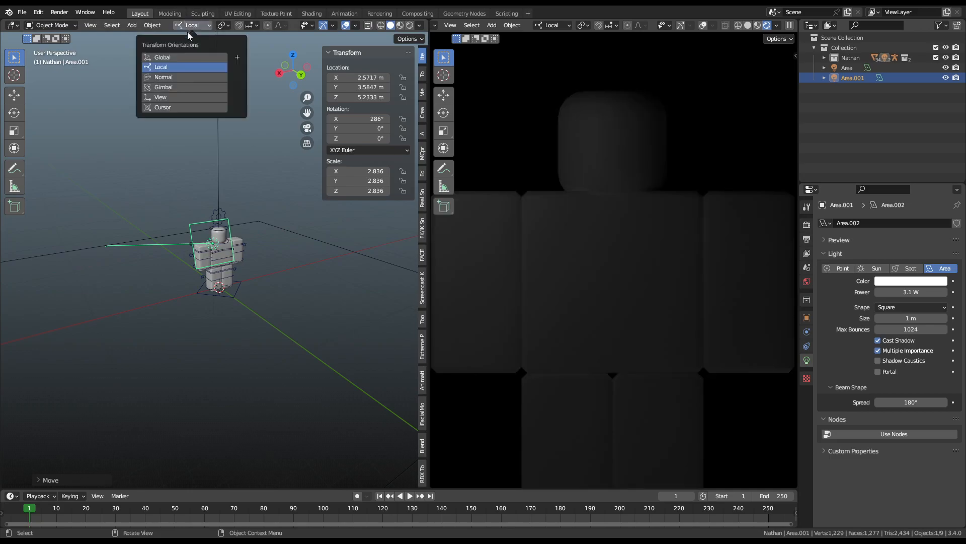
pyautogui.click(193, 58)
pyautogui.press('g')
pyautogui.press('z')
pyautogui.click(249, 276)
pyautogui.press('r')
pyautogui.press('x')
pyautogui.press('z')
pyautogui.click(246, 289)
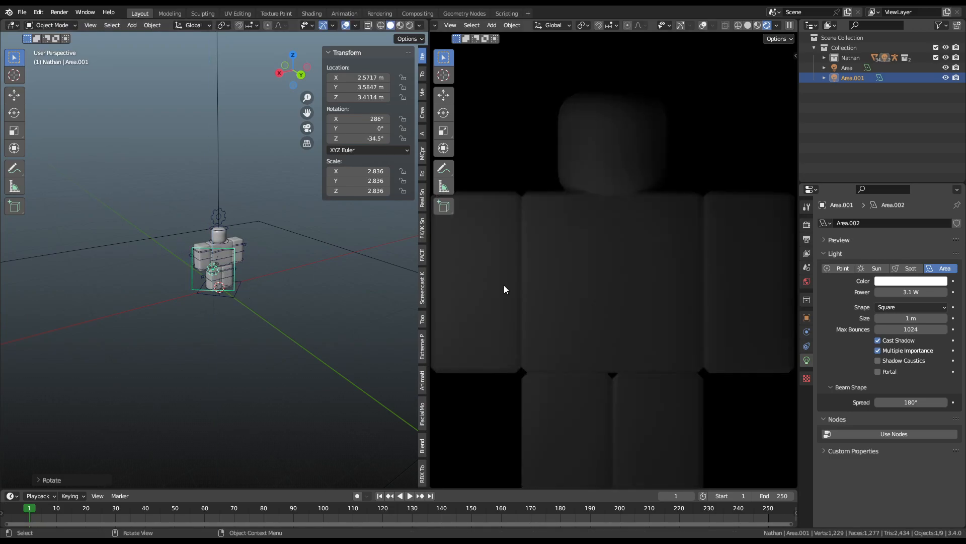
pyautogui.press('g')
pyautogui.press('z')
pyautogui.click(249, 269)
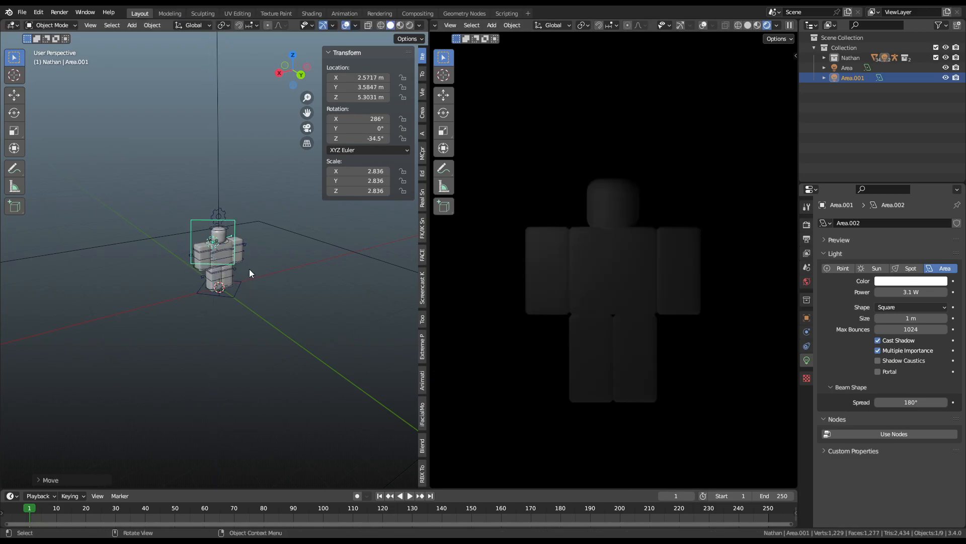
# Step: Aim Area.001 at the figure's chest with its target gizmo and try a lower power
pyautogui.moveTo(234, 239); pyautogui.dragTo(186, 243, button='middle')
pyautogui.scroll(5, 195, 234)
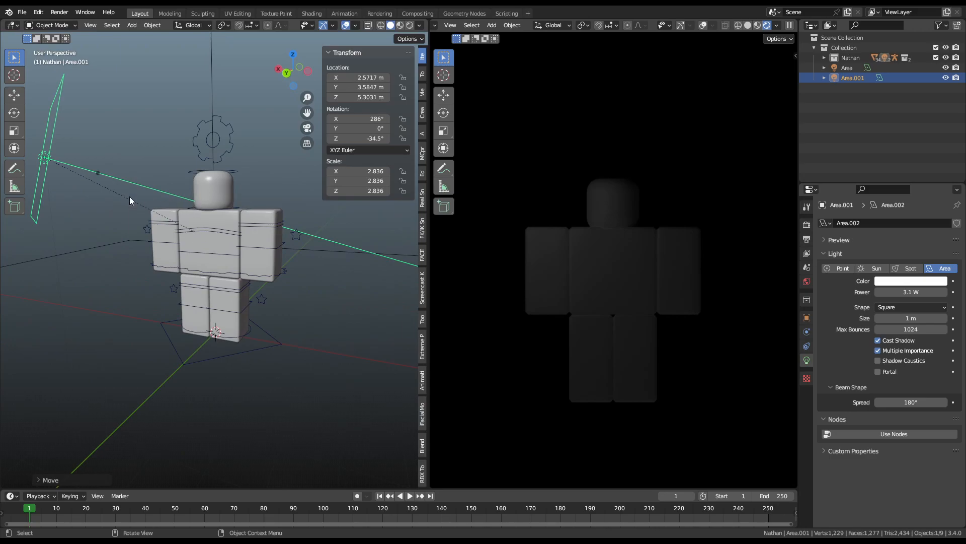
pyautogui.moveTo(88, 175); pyautogui.dragTo(140, 193)
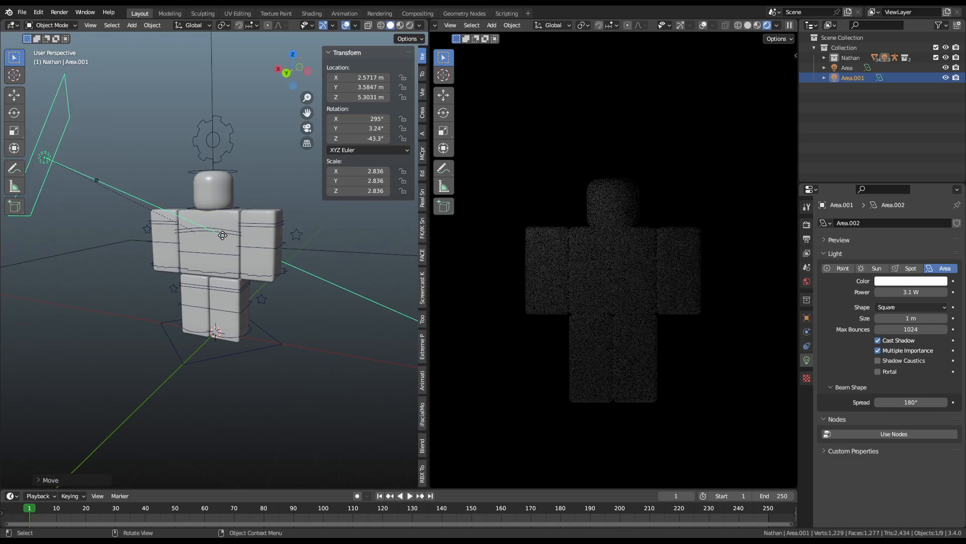
pyautogui.moveTo(200, 232); pyautogui.dragTo(176, 241)
pyautogui.moveTo(236, 260); pyautogui.dragTo(284, 282, button='middle')
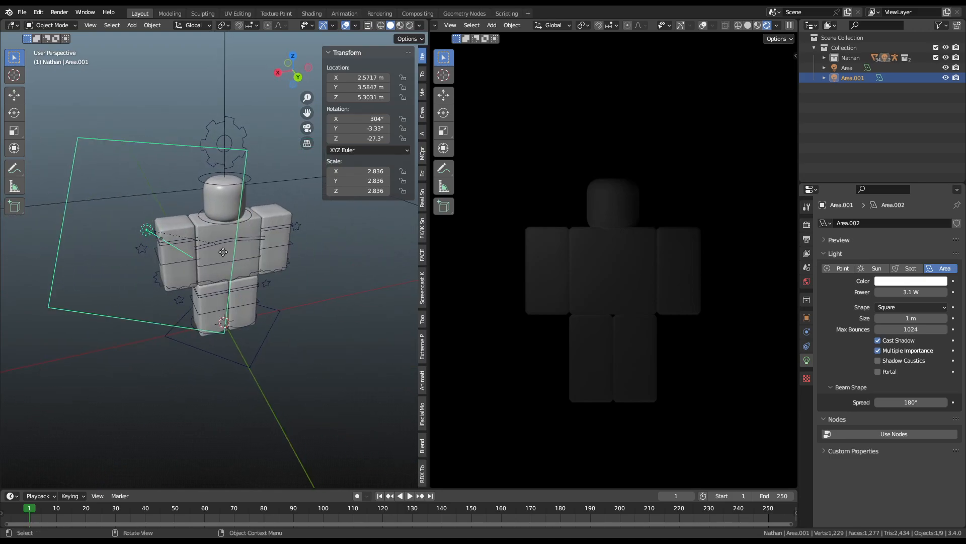
pyautogui.moveTo(164, 236); pyautogui.dragTo(169, 229)
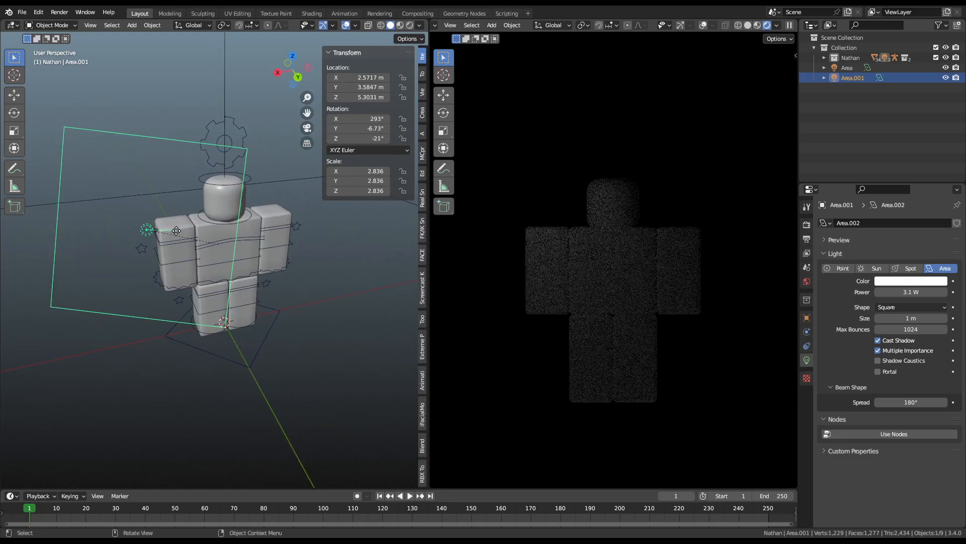
pyautogui.moveTo(901, 292); pyautogui.dragTo(885, 291)
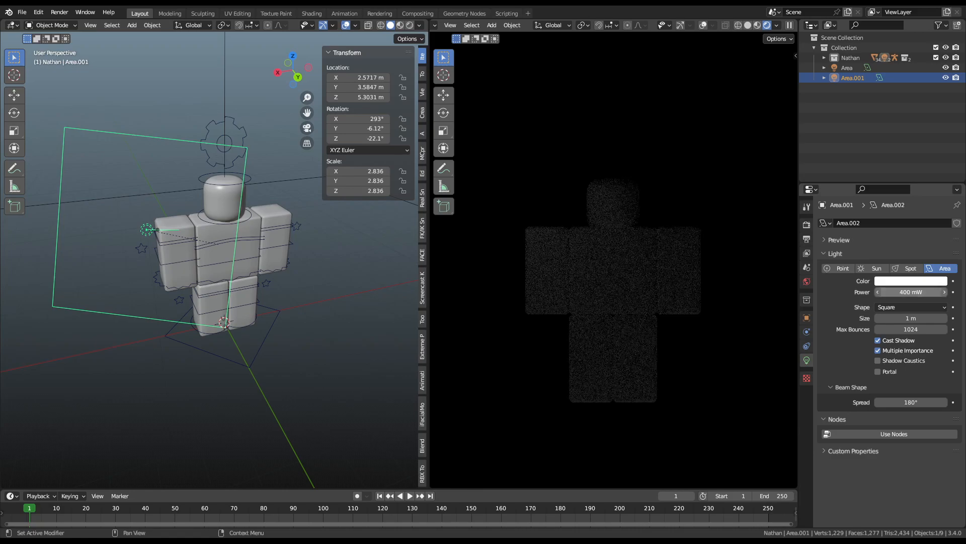
# Step: Stretch the light into a tall 3.968 × 13.796 × 6.687 panel and brighten it to about 10 W
pyautogui.press('s')
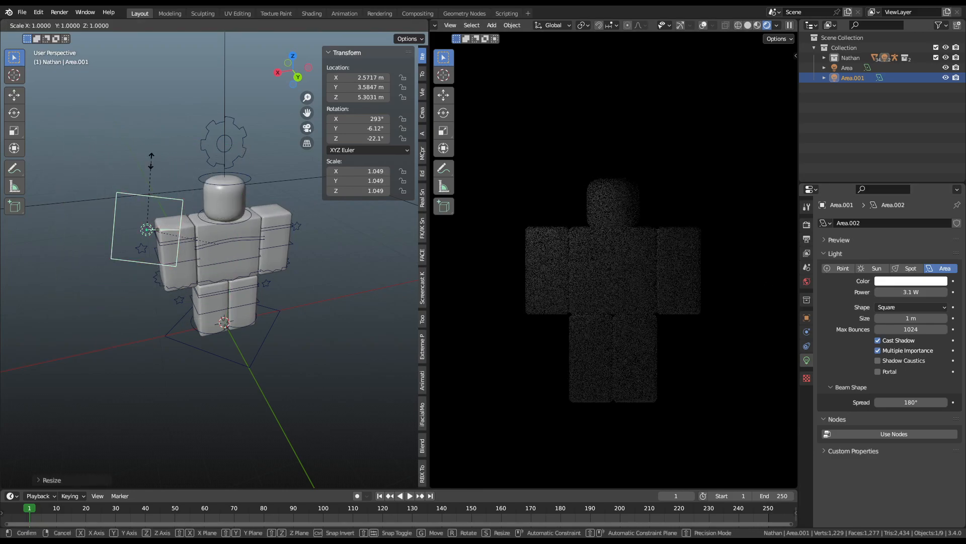
pyautogui.press('x')
pyautogui.press('z')
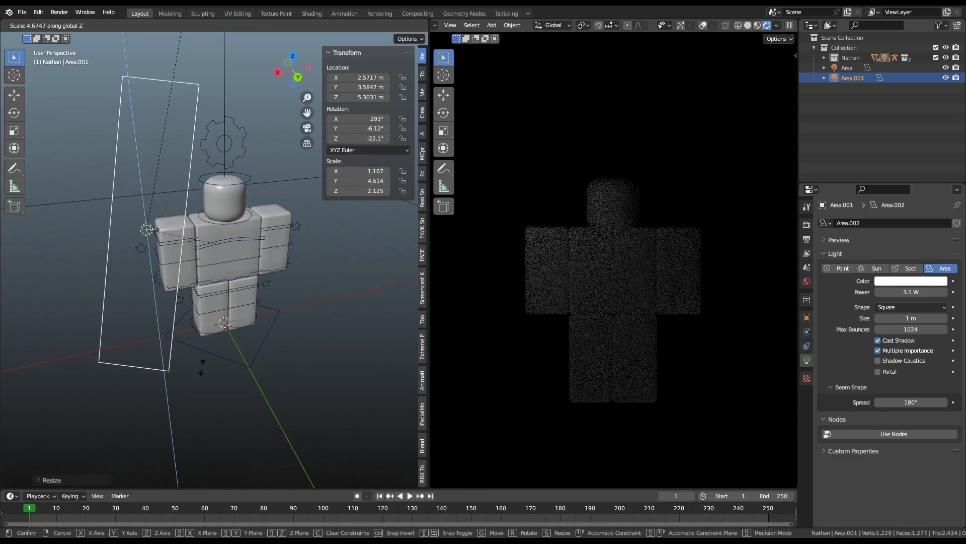
pyautogui.click(201, 421)
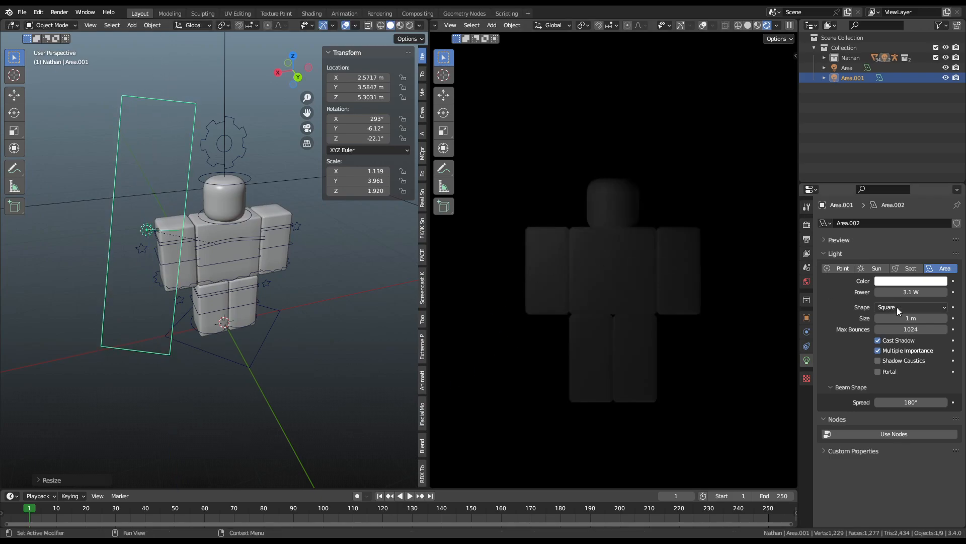
pyautogui.click(918, 285)
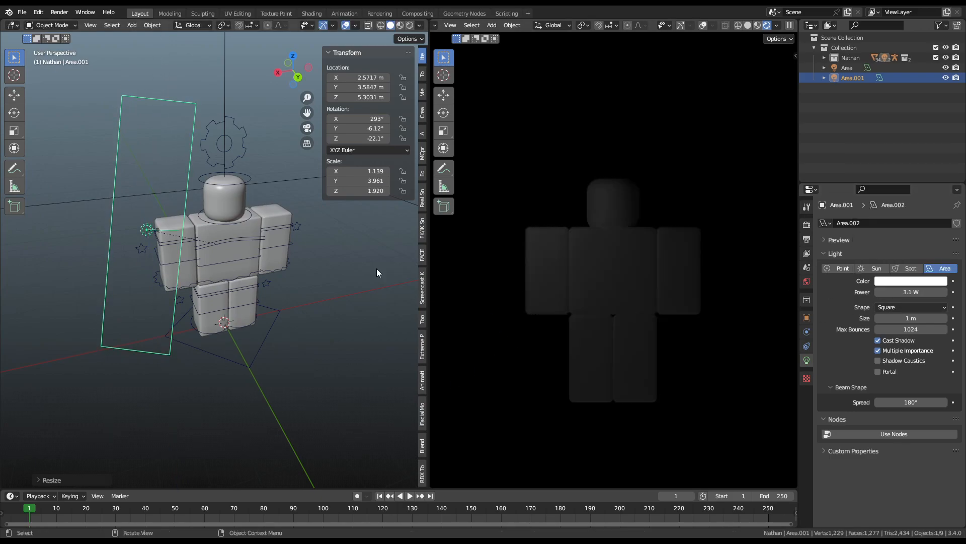
pyautogui.press('s')
pyautogui.click(965, 276)
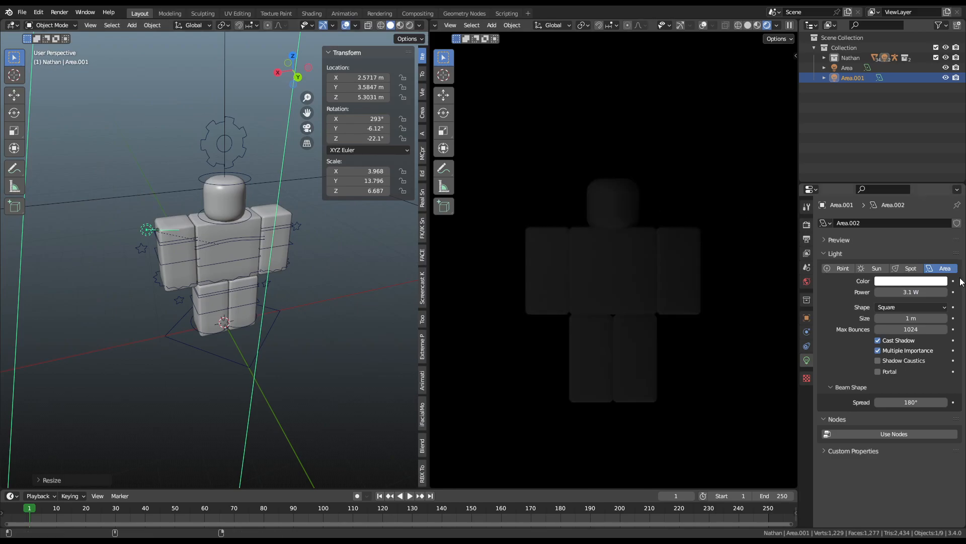
pyautogui.moveTo(911, 292)
pyautogui.mouseDown()
pyautogui.moveTo(941, 292)
pyautogui.moveTo(913, 292)
pyautogui.moveTo(924, 292)
pyautogui.mouseUp()
# Step: Duplicate the area light and place the rotated copy on the figure's other side
pyautogui.scroll(-6, 280, 276)
pyautogui.moveTo(275, 275); pyautogui.dragTo(237, 267, button='middle')
pyautogui.hotkey('shift', 'd')
pyautogui.click(320, 278)
pyautogui.press('r')
pyautogui.press('r')
pyautogui.click(371, 302)
pyautogui.press('g')
pyautogui.click(356, 306)
pyautogui.moveTo(277, 295); pyautogui.dragTo(197, 282, button='middle')
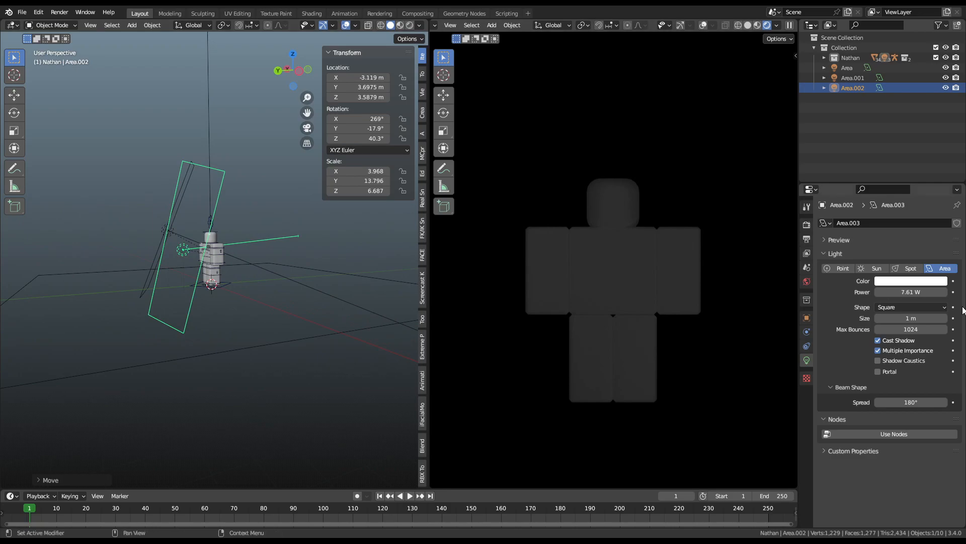
# Step: Raise the duplicated light's power to 43.21 W
pyautogui.moveTo(908, 294)
pyautogui.mouseDown()
pyautogui.moveTo(936, 293)
pyautogui.moveTo(925, 294)
pyautogui.mouseUp()
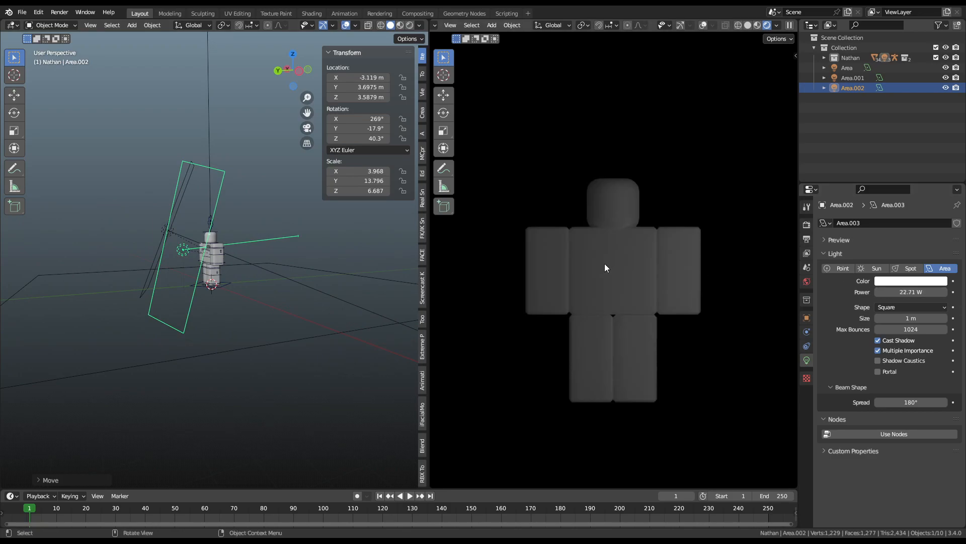
pyautogui.scroll(5, 673, 210)
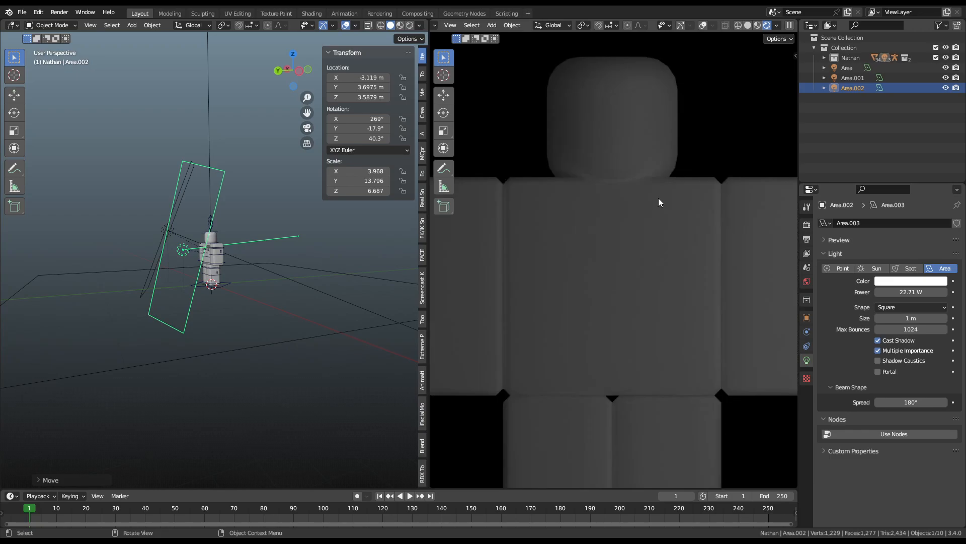
pyautogui.scroll(3, 651, 188)
pyautogui.scroll(-4, 649, 184)
# Step: Select the Area.001 light and lower its power from 7.61 W
pyautogui.moveTo(212, 267); pyautogui.dragTo(80, 271, button='middle')
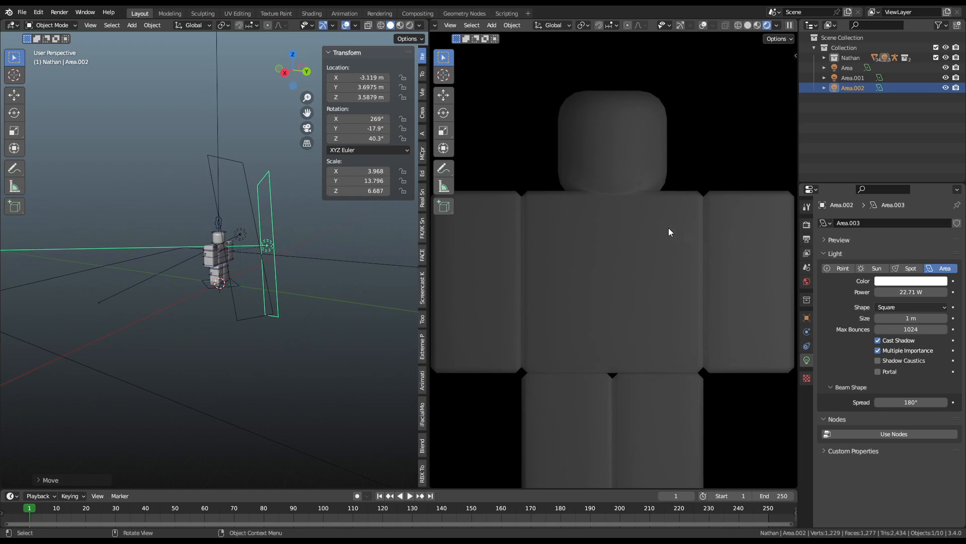
pyautogui.scroll(-1, 648, 254)
pyautogui.scroll(-4, 742, 334)
pyautogui.scroll(5, 690, 180)
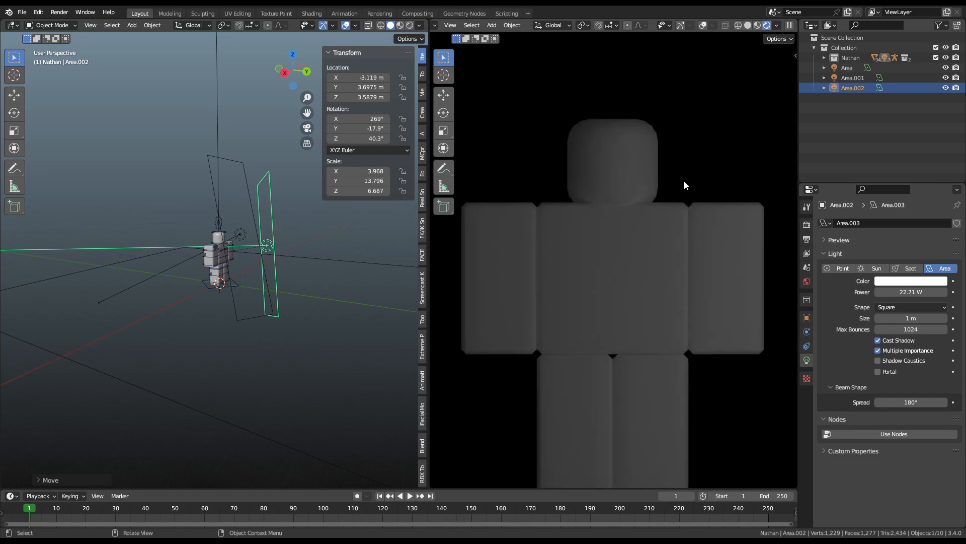
pyautogui.moveTo(254, 223); pyautogui.dragTo(176, 234, button='middle')
pyautogui.click(196, 237)
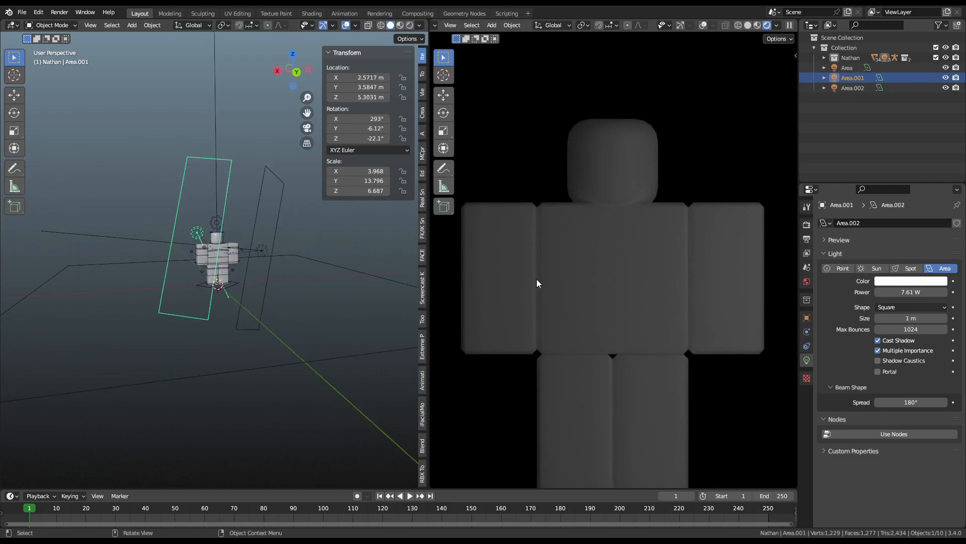
pyautogui.moveTo(911, 291)
pyautogui.mouseDown()
pyautogui.moveTo(875, 292)
pyautogui.moveTo(908, 292)
pyautogui.moveTo(899, 293)
pyautogui.mouseUp()
# Step: Shrink the Area.002 light and lower its power to 10.63 W
pyautogui.click(262, 271)
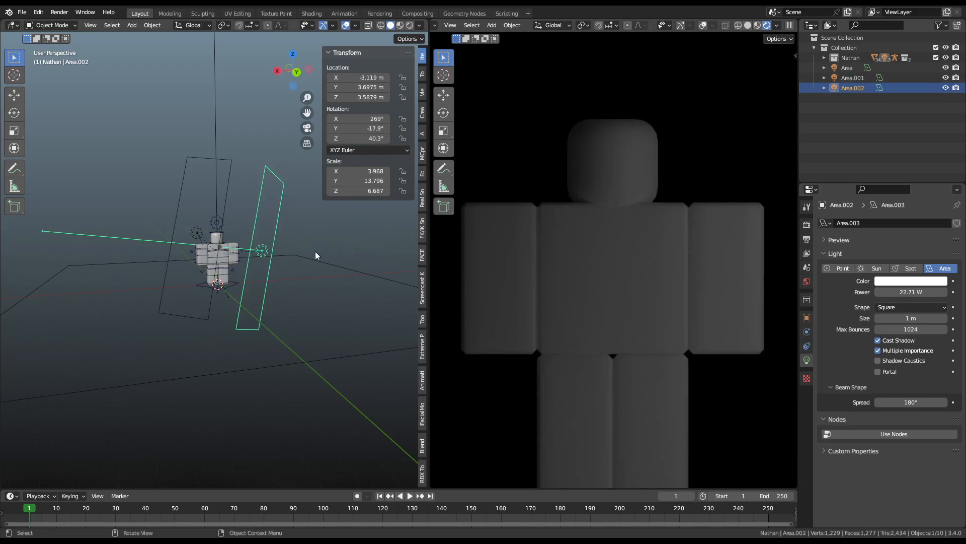
pyautogui.moveTo(315, 255); pyautogui.dragTo(281, 237, button='middle')
pyautogui.press('s')
pyautogui.click(254, 211)
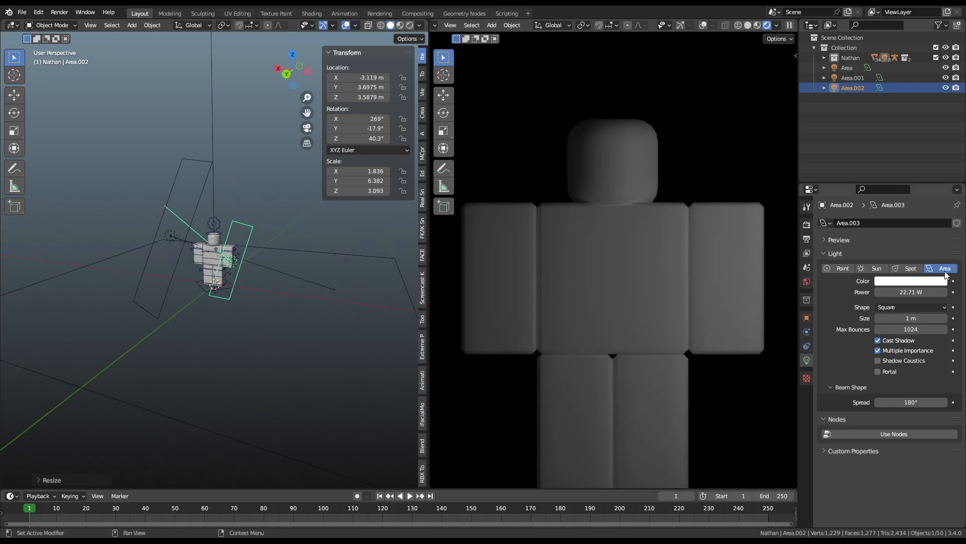
pyautogui.moveTo(933, 292); pyautogui.dragTo(915, 292)
# Step: Move Area.002 to a new position and tilt it freely
pyautogui.moveTo(280, 250); pyautogui.dragTo(244, 250, button='middle')
pyautogui.press('g')
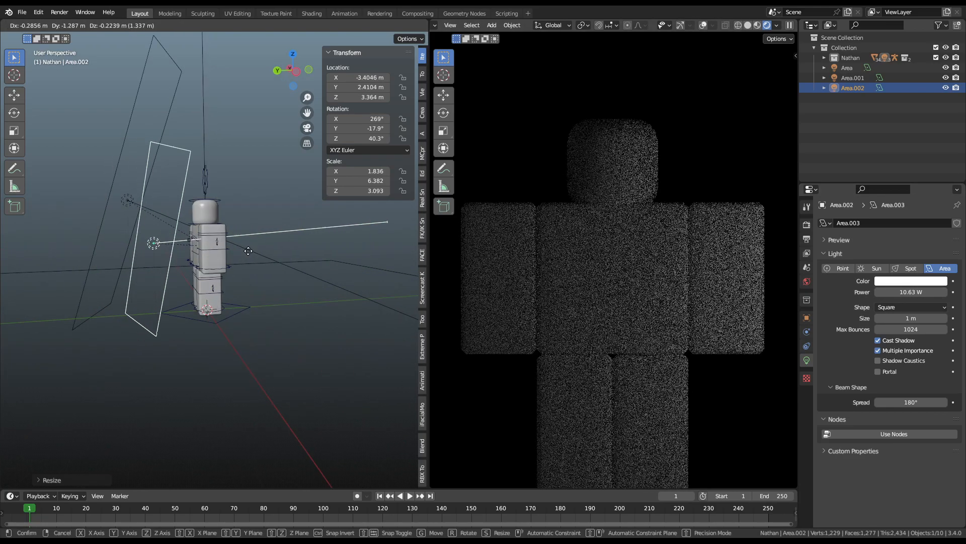
pyautogui.click(268, 258)
pyautogui.press('r')
pyautogui.press('r')
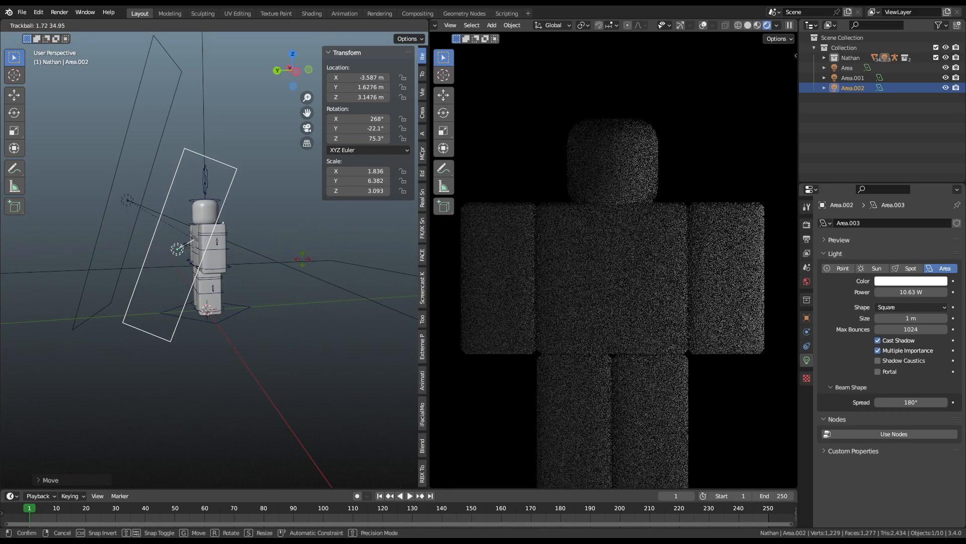
pyautogui.click(410, 291)
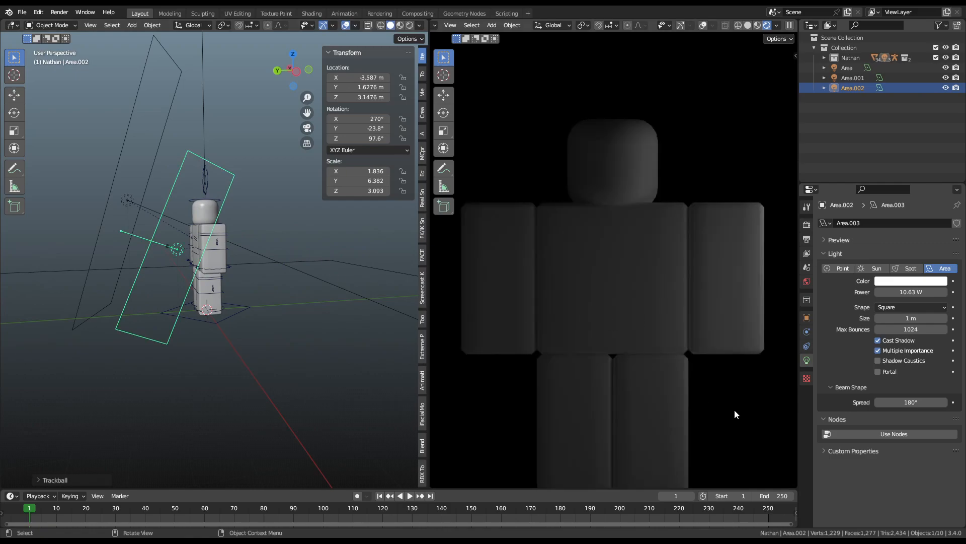
pyautogui.moveTo(154, 204); pyautogui.dragTo(275, 218, button='middle')
# Step: Shrink, tilt and reposition Area.001, setting its power to about 11.58 W
pyautogui.click(249, 263)
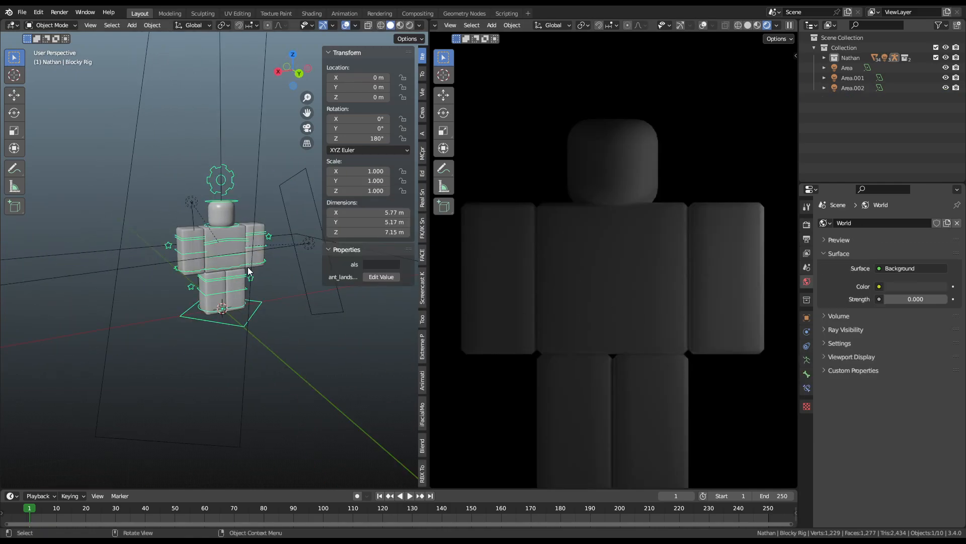
pyautogui.click(250, 265)
pyautogui.press('s')
pyautogui.click(276, 194)
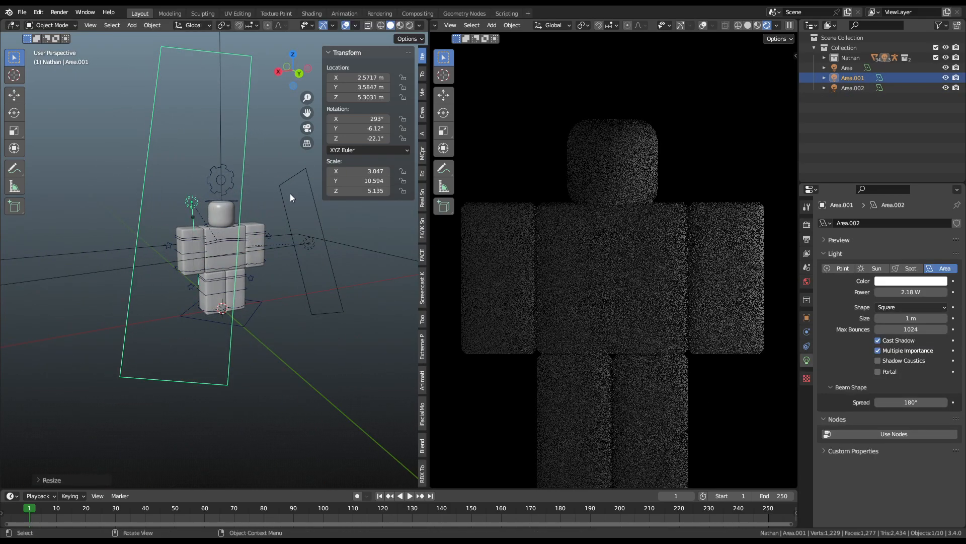
pyautogui.press('r')
pyautogui.press('r')
pyautogui.click(229, 222)
pyautogui.press('g')
pyautogui.click(200, 230)
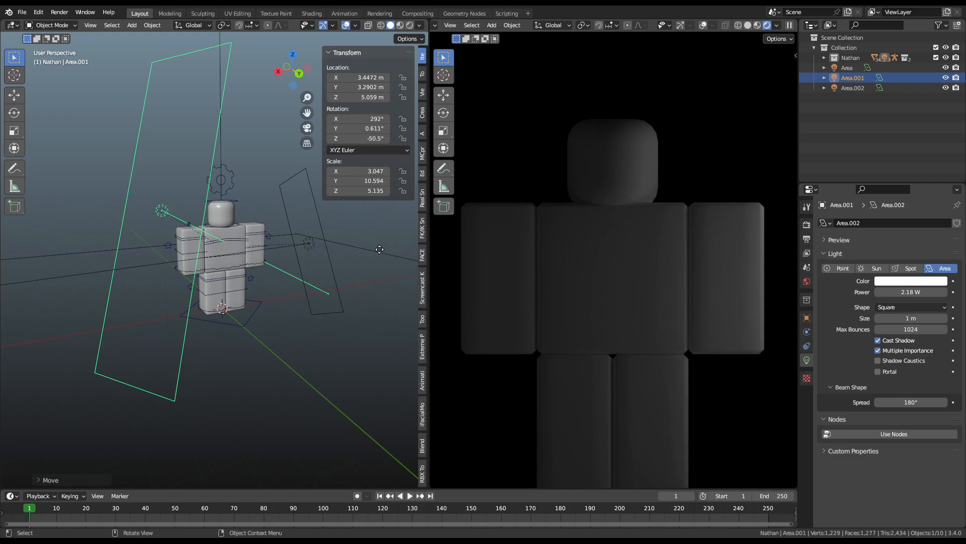
pyautogui.moveTo(911, 292)
pyautogui.mouseDown()
pyautogui.moveTo(956, 292)
pyautogui.moveTo(909, 292)
pyautogui.mouseUp()
# Step: Move the Area.002 light again to adjust its position beside the figure
pyautogui.scroll(-5, 651, 280)
pyautogui.moveTo(575, 291); pyautogui.dragTo(438, 321, button='middle')
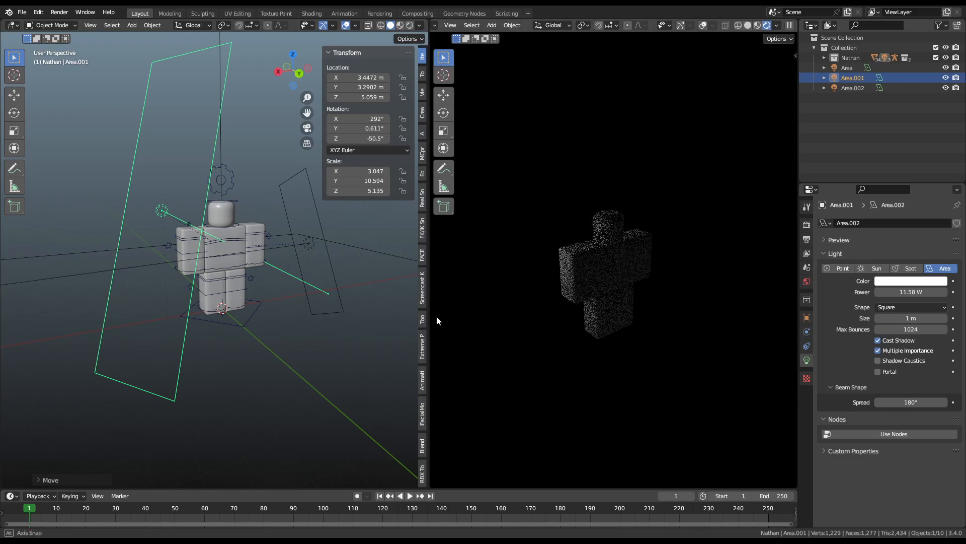
pyautogui.moveTo(288, 257); pyautogui.dragTo(227, 303, button='middle')
pyautogui.click(227, 303)
pyautogui.click(226, 301)
pyautogui.press('g')
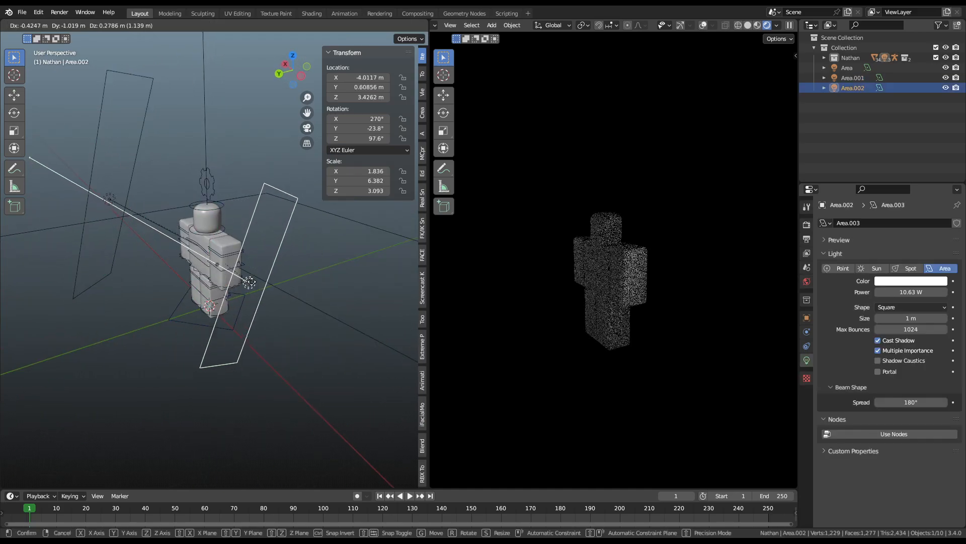
pyautogui.click(277, 283)
# Step: Check the rendered figure from several angles and select the large base Area light
pyautogui.moveTo(627, 300); pyautogui.dragTo(690, 299, button='middle')
pyautogui.scroll(2, 628, 303)
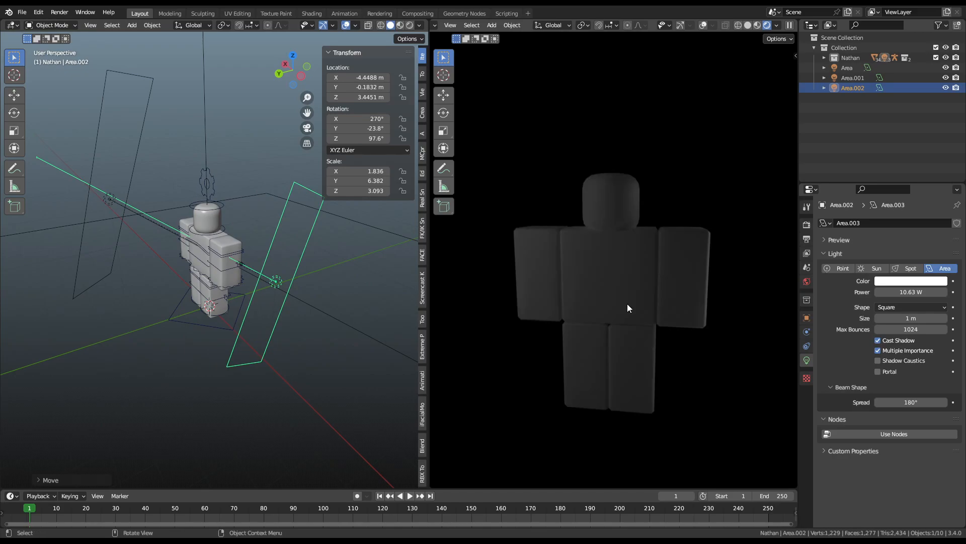
pyautogui.moveTo(628, 303); pyautogui.dragTo(729, 291, button='middle')
pyautogui.moveTo(282, 270); pyautogui.dragTo(225, 267, button='middle')
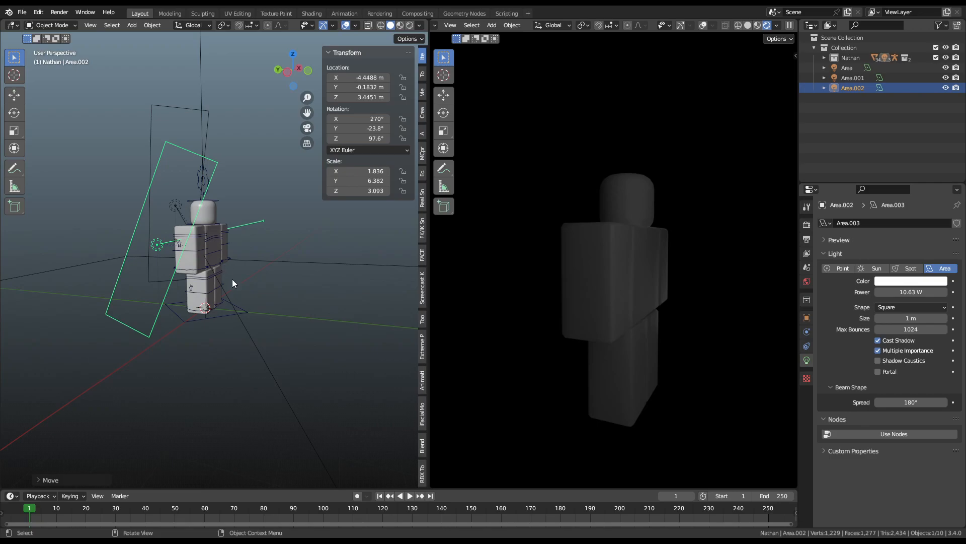
pyautogui.click(292, 263)
pyautogui.scroll(-4, 293, 263)
pyautogui.moveTo(294, 263); pyautogui.dragTo(352, 286, button='middle')
pyautogui.scroll(4, 357, 277)
pyautogui.scroll(-4, 372, 260)
# Step: Duplicate the large Area light in place, turn it 90° about X and shrink it
pyautogui.hotkey('shift', 'd')
pyautogui.rightClick(321, 225)
pyautogui.press('r')
pyautogui.press('x')
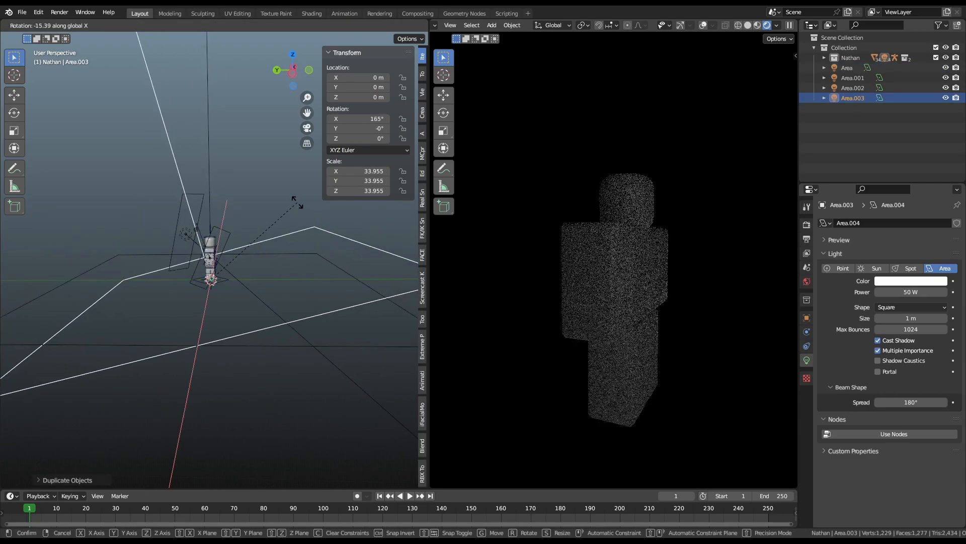
pyautogui.keyDown('ctrl'); pyautogui.click(166, 187); pyautogui.keyUp('ctrl')
pyautogui.press('s')
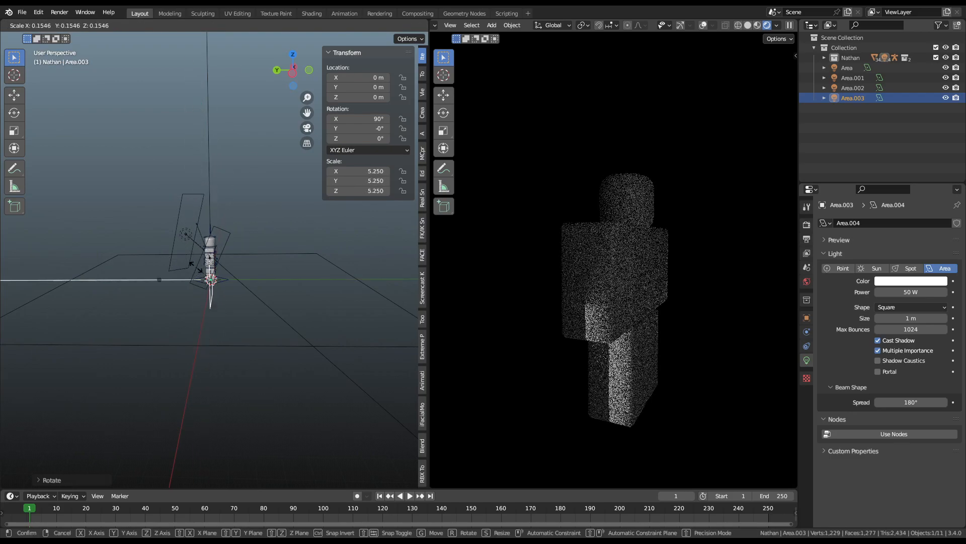
pyautogui.click(252, 249)
# Step: Move the copied light along Y and stretch it along Y
pyautogui.scroll(2, 251, 249)
pyautogui.press('g')
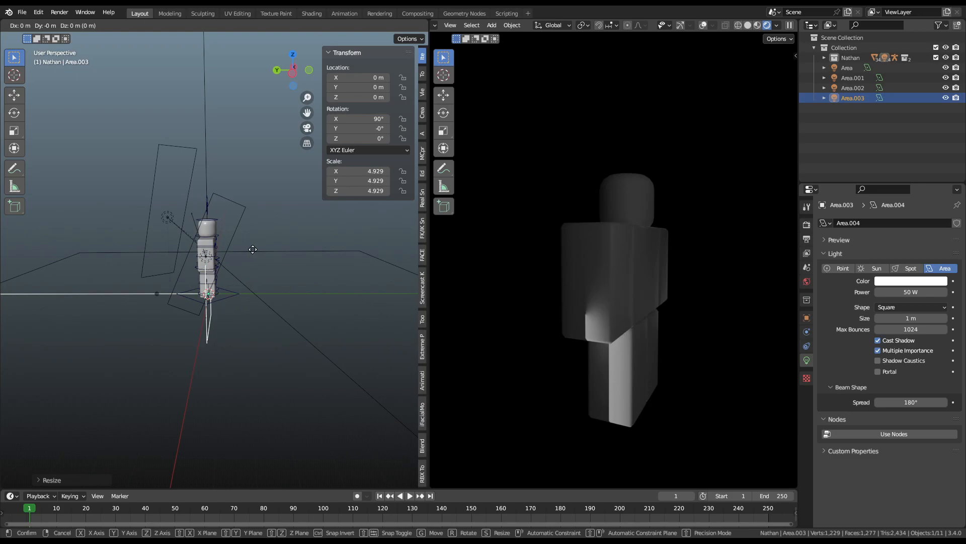
pyautogui.press('y')
pyautogui.click(265, 247)
pyautogui.press('s')
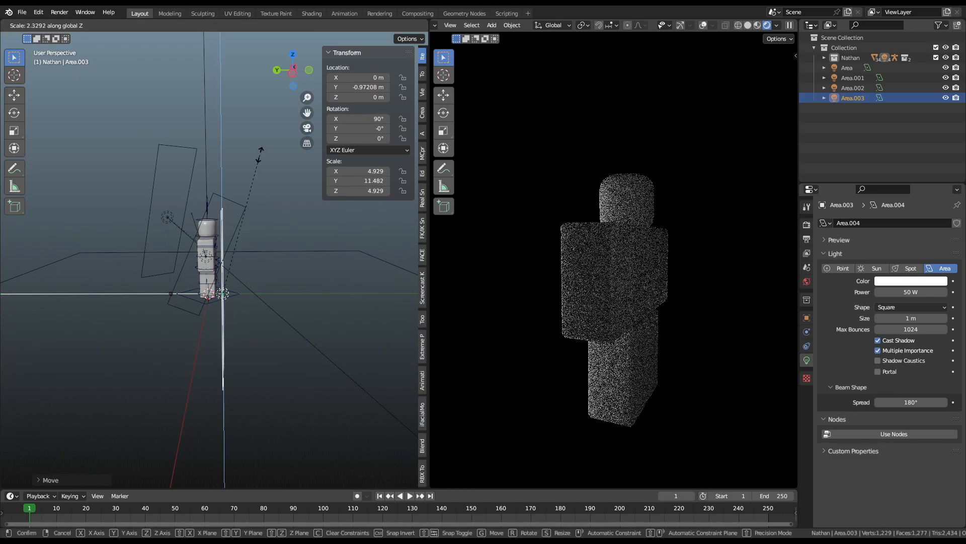
pyautogui.press('y')
pyautogui.click(263, 140)
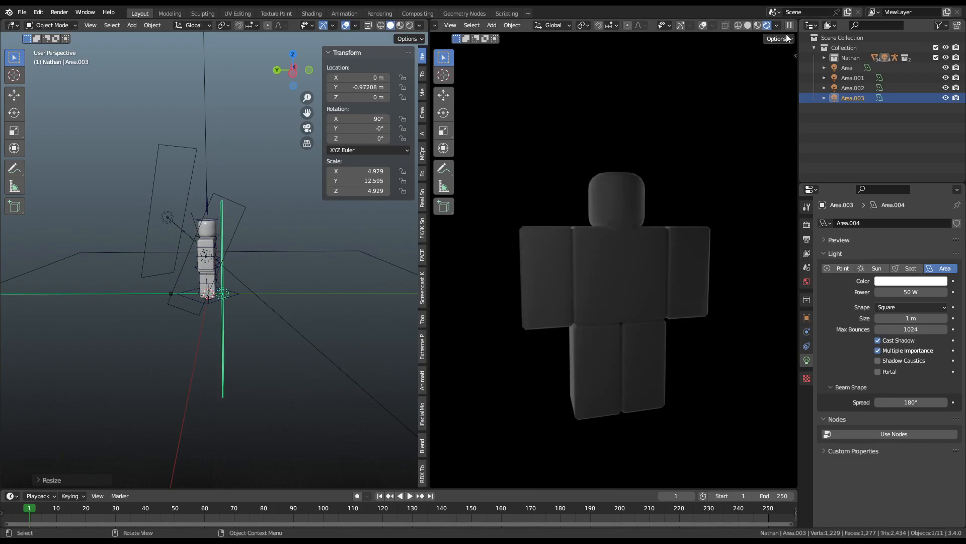
# Step: Snap the rendered view to a straight front view of the character
pyautogui.click(682, 24)
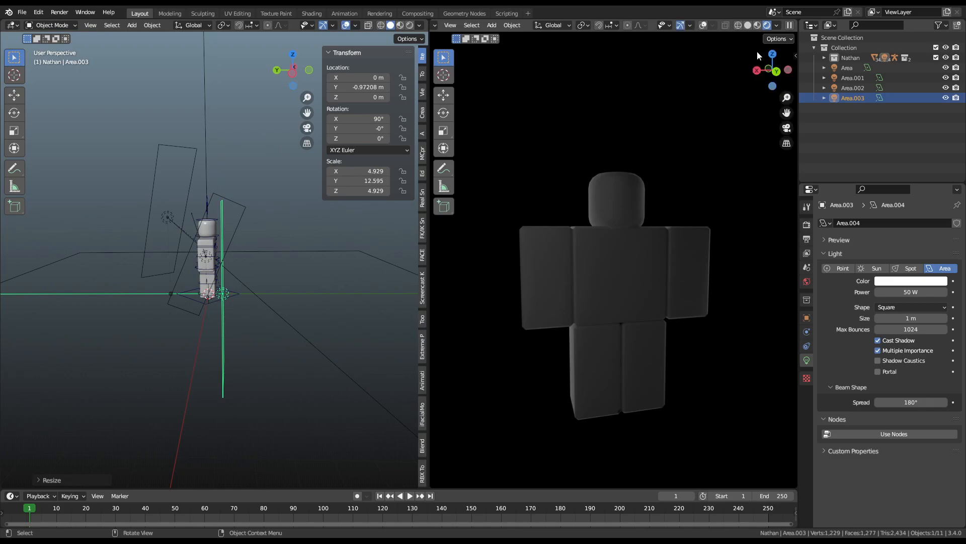
pyautogui.click(777, 73)
pyautogui.click(691, 25)
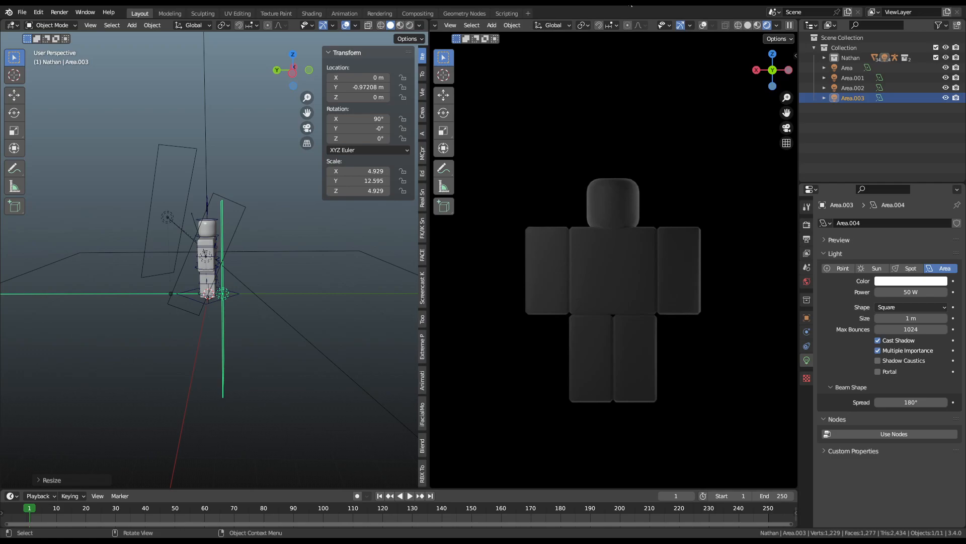
pyautogui.moveTo(252, 287); pyautogui.dragTo(172, 303, button='middle')
pyautogui.scroll(4, 212, 284)
# Step: Narrow Area.003 to 1.818 along X, shift it along X and turn it -34.2° about Z
pyautogui.press('s')
pyautogui.press('x')
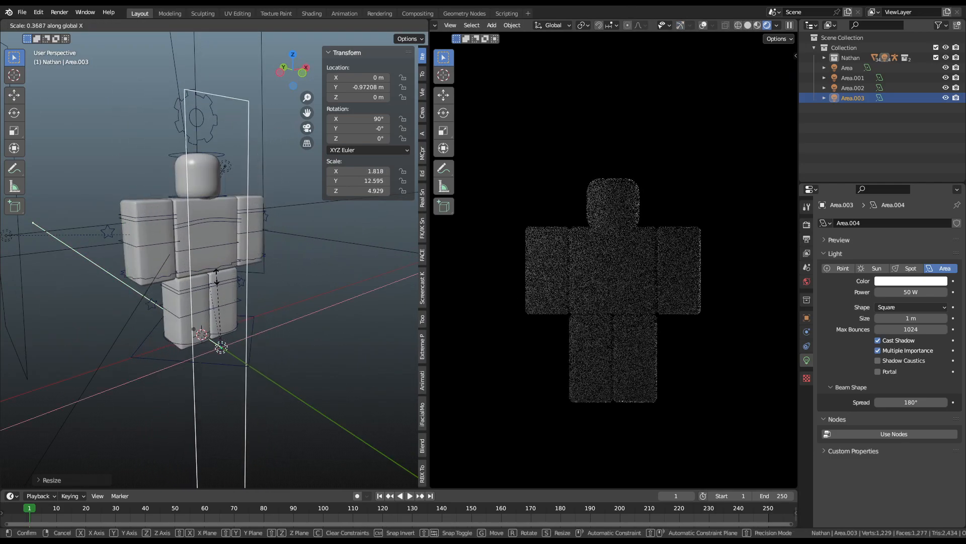
pyautogui.click(232, 278)
pyautogui.scroll(-1, 282, 253)
pyautogui.press('g')
pyautogui.press('x')
pyautogui.click(318, 251)
pyautogui.press('r')
pyautogui.press('z')
pyautogui.click(279, 346)
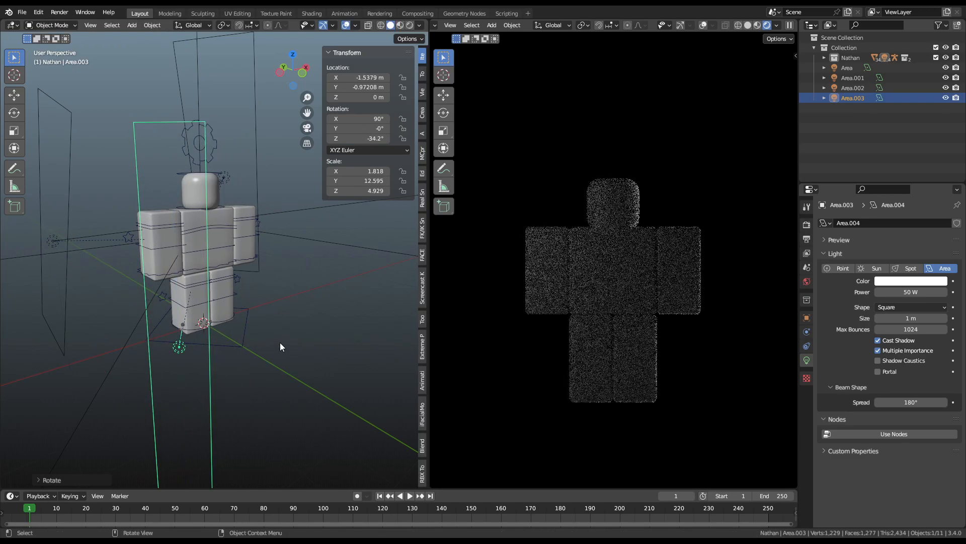
# Step: Tint Area.003 yellow, shorten it vertically and raise it to 3.73 m
pyautogui.click(894, 284)
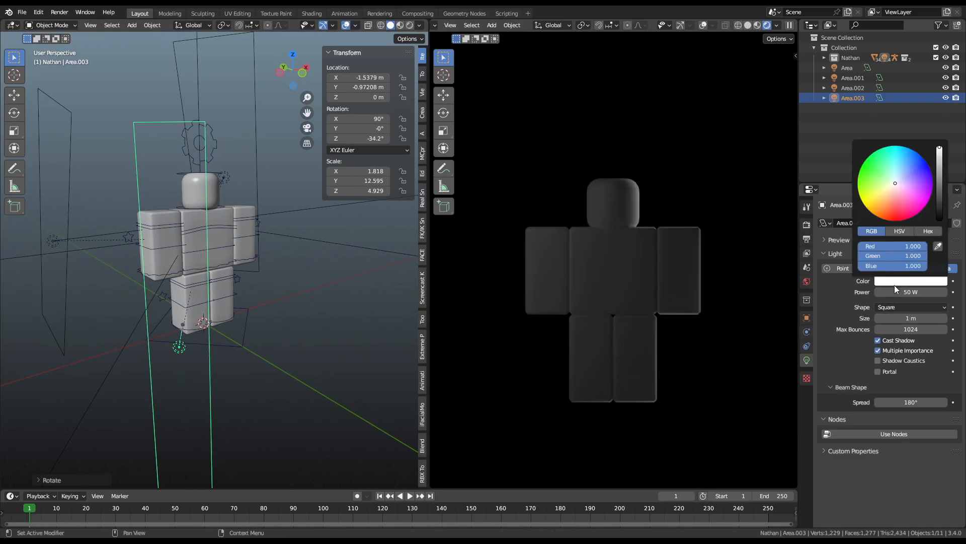
pyautogui.moveTo(885, 182); pyautogui.dragTo(872, 196)
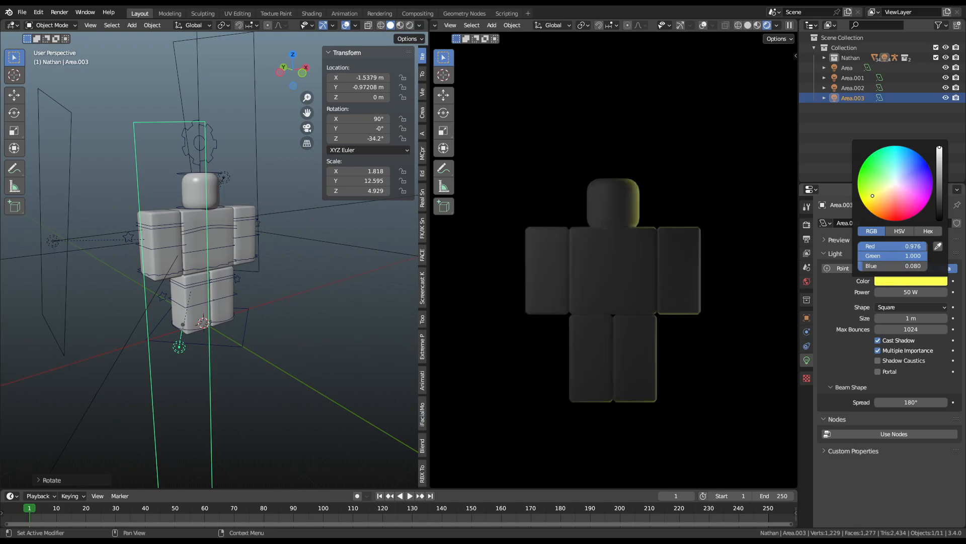
pyautogui.press('s')
pyautogui.press('z')
pyautogui.click(166, 180)
pyautogui.press('g')
pyautogui.press('z')
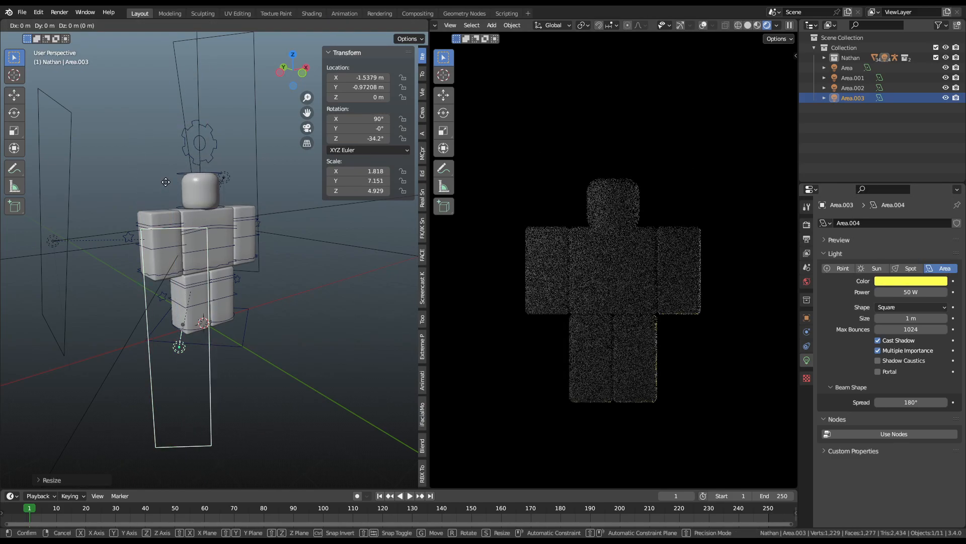
pyautogui.click(201, 61)
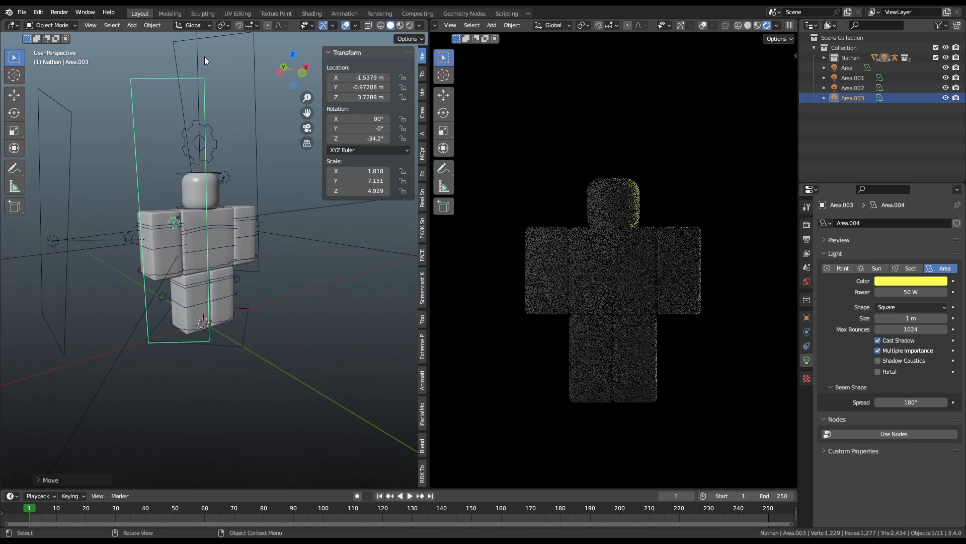
# Step: Narrow and slightly shrink Area.003, then soften its colour to a paler yellow
pyautogui.press('s')
pyautogui.press('x')
pyautogui.click(183, 208)
pyautogui.press('s')
pyautogui.click(185, 183)
pyautogui.click(912, 282)
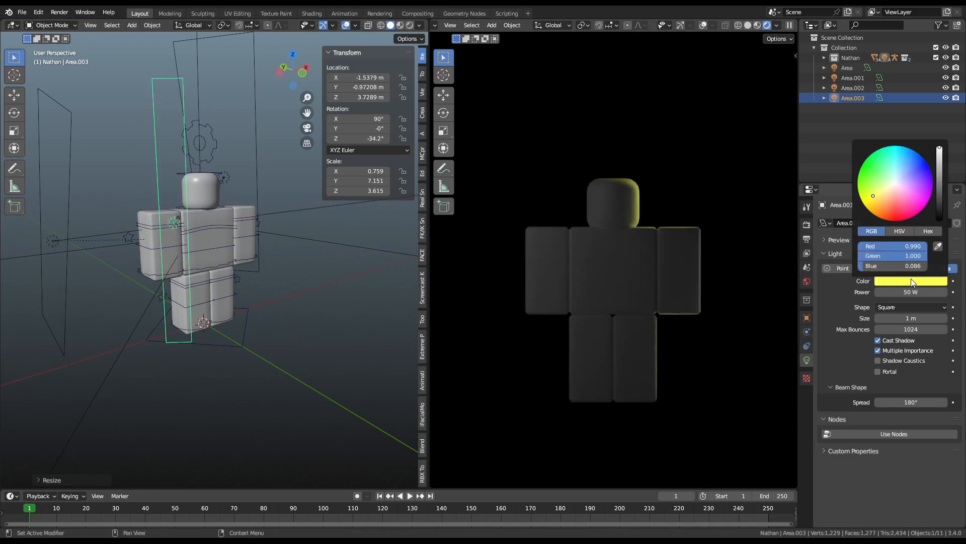
pyautogui.moveTo(874, 186); pyautogui.dragTo(882, 189)
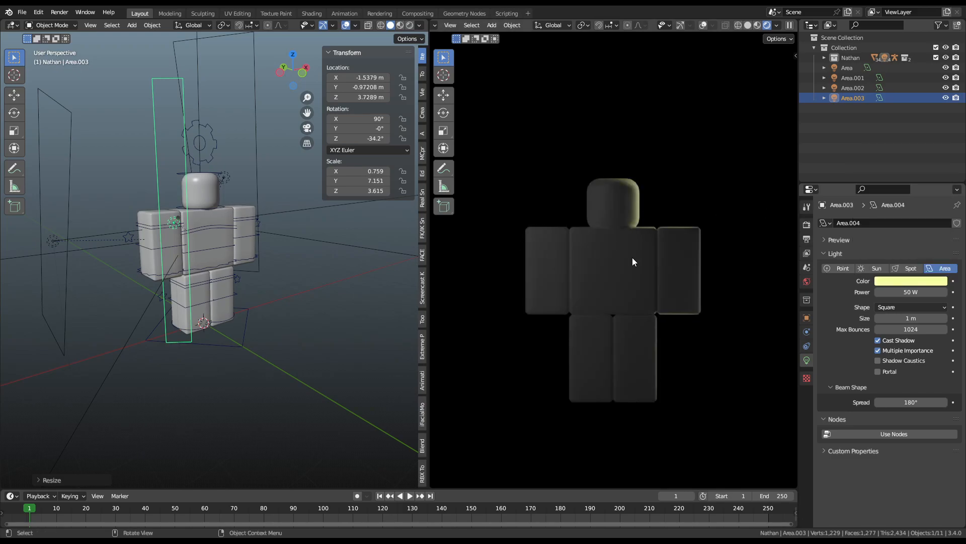
pyautogui.moveTo(193, 245); pyautogui.dragTo(244, 225, button='middle')
# Step: Set the character arm material's base colour to black
pyautogui.click(246, 223)
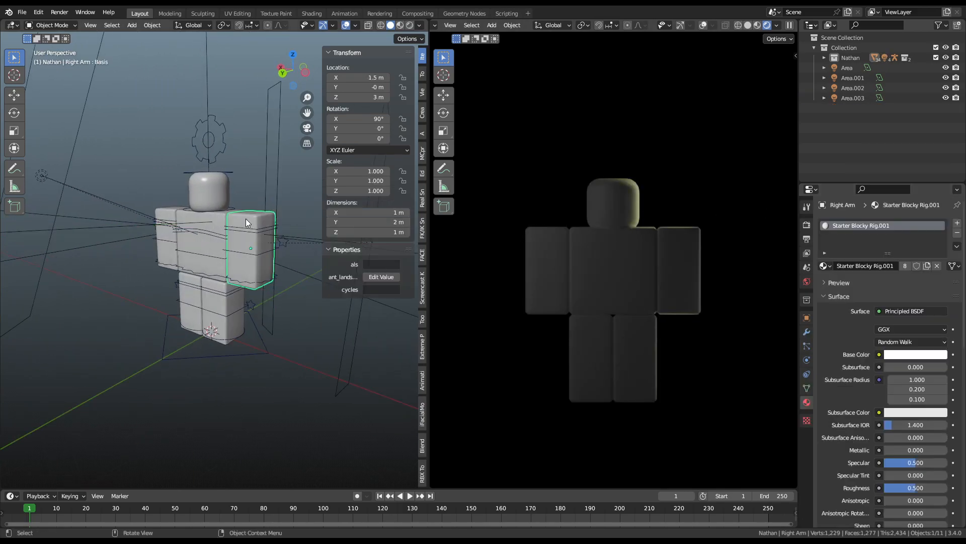
pyautogui.click(894, 354)
pyautogui.moveTo(939, 211); pyautogui.dragTo(940, 283)
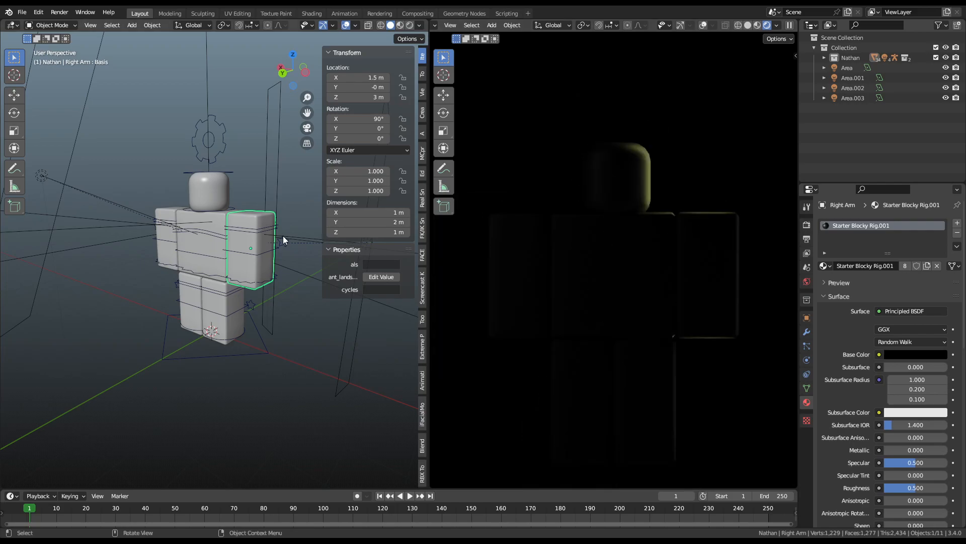
pyautogui.moveTo(282, 295); pyautogui.dragTo(432, 269, button='middle')
pyautogui.click(939, 356)
pyautogui.moveTo(939, 245); pyautogui.dragTo(940, 283)
pyautogui.scroll(-3, 129, 301)
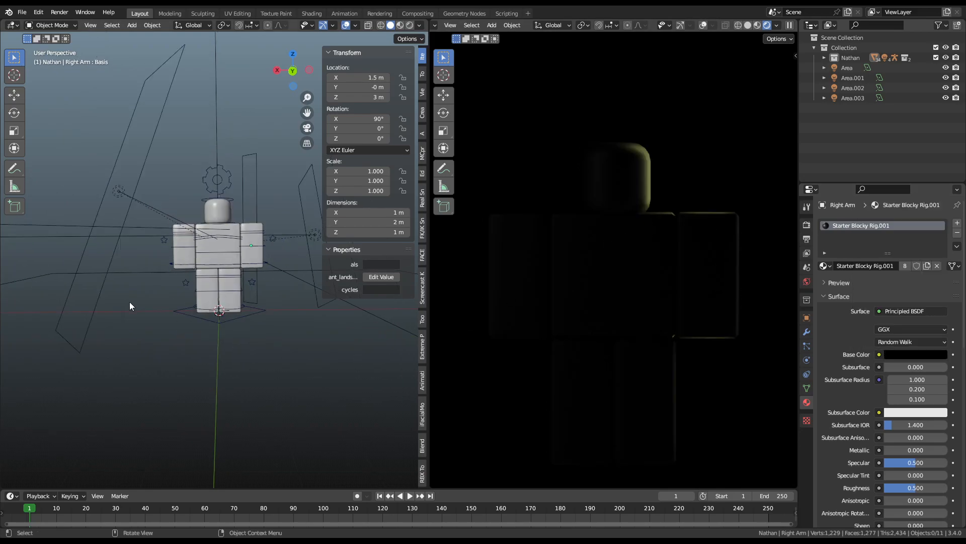
# Step: Duplicate Area.001 into a new light, shrink it and set its shape to Disk
pyautogui.click(136, 219)
pyautogui.hotkey('shift', 'd')
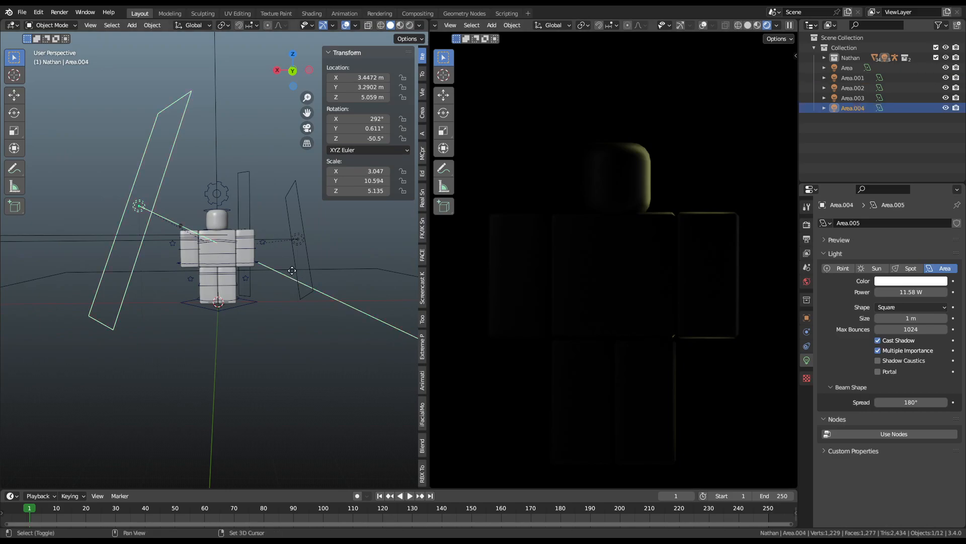
pyautogui.press('s')
pyautogui.click(166, 228)
pyautogui.click(893, 307)
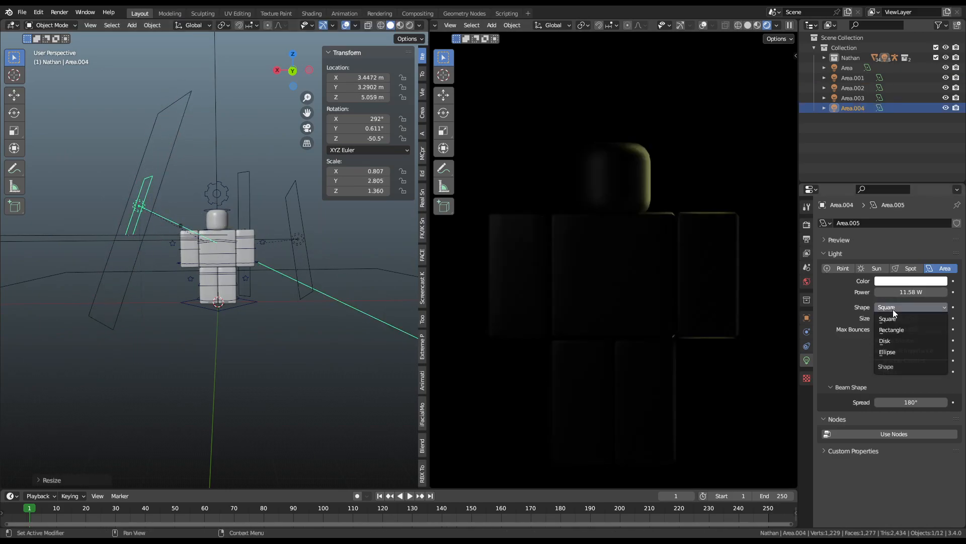
pyautogui.click(893, 343)
pyautogui.moveTo(382, 247); pyautogui.dragTo(421, 244, button='middle')
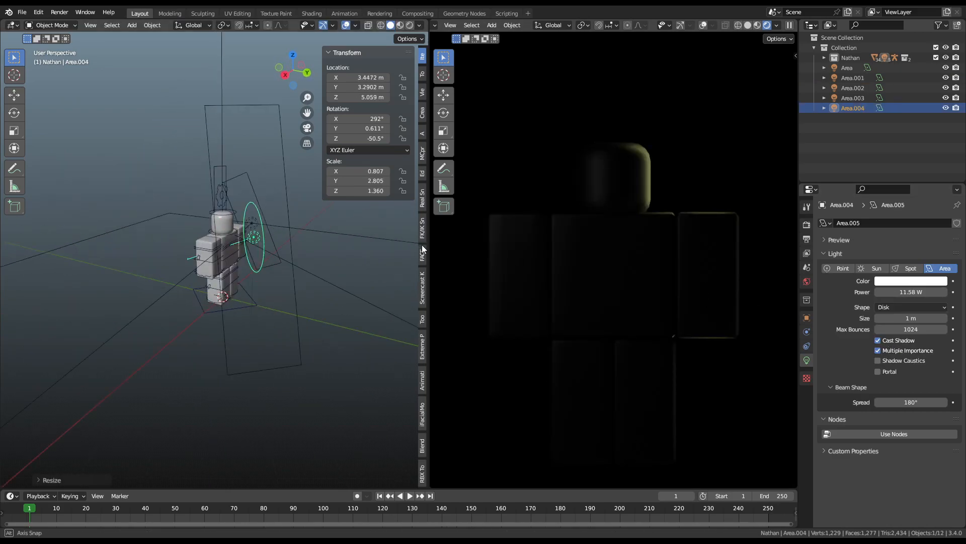
# Step: Scale the disk light along X, then along Z, then uniformly
pyautogui.press('s')
pyautogui.press('x')
pyautogui.click(294, 222)
pyautogui.press('s')
pyautogui.press('z')
pyautogui.click(237, 150)
pyautogui.press('s')
pyautogui.click(304, 232)
pyautogui.moveTo(310, 230); pyautogui.dragTo(225, 224, button='middle')
# Step: Rotate and move the disk light near the figure's head, aiming it at the face
pyautogui.press('r')
pyautogui.press('x')
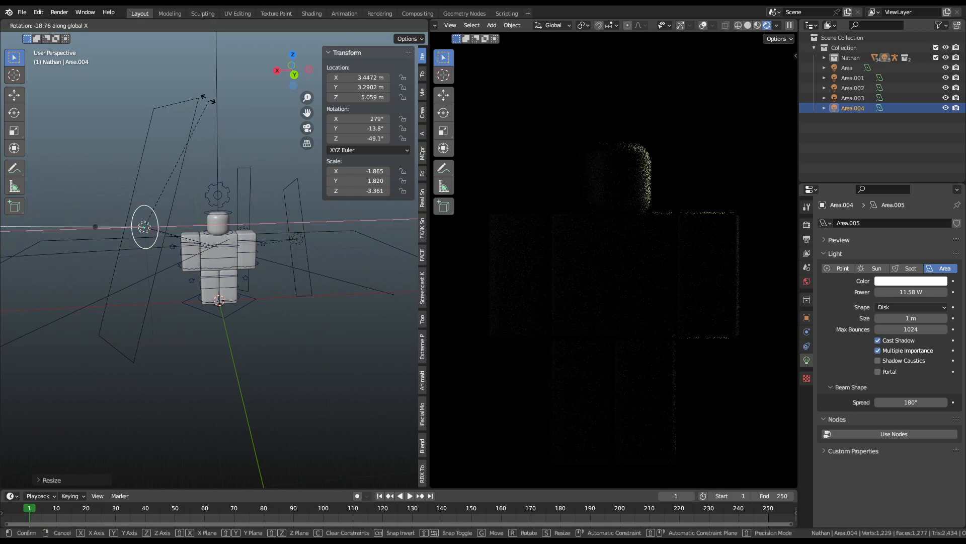
pyautogui.press('r')
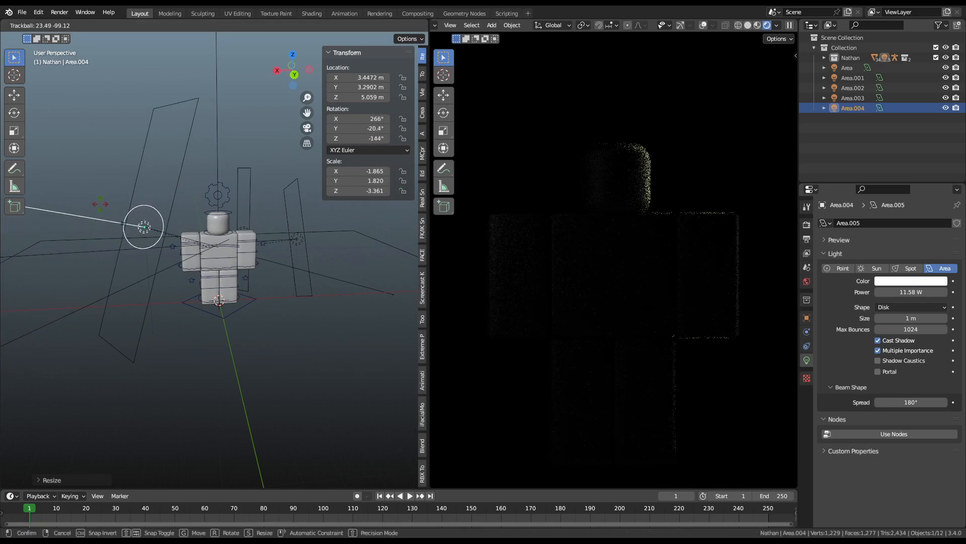
pyautogui.press('Return')
pyautogui.press('g')
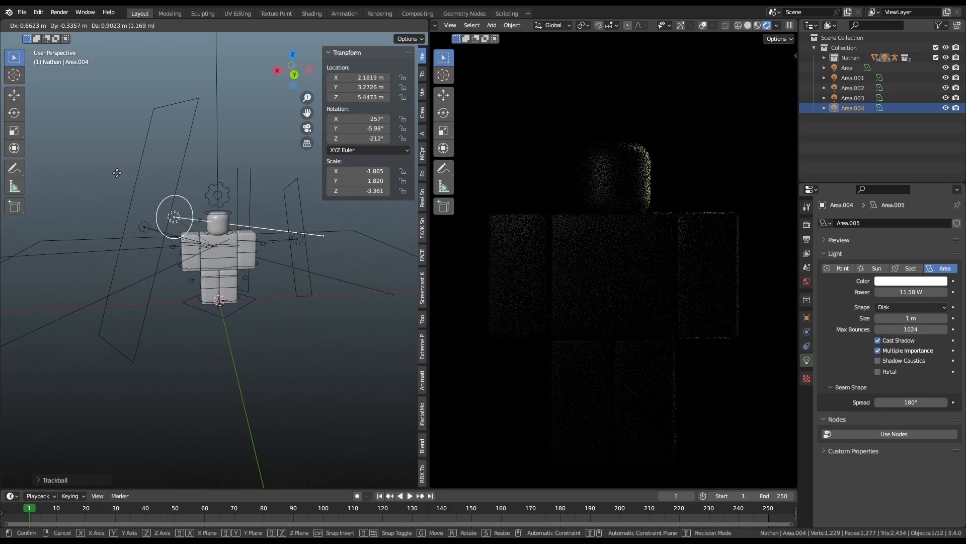
pyautogui.click(111, 177)
pyautogui.moveTo(255, 208); pyautogui.dragTo(363, 192, button='middle')
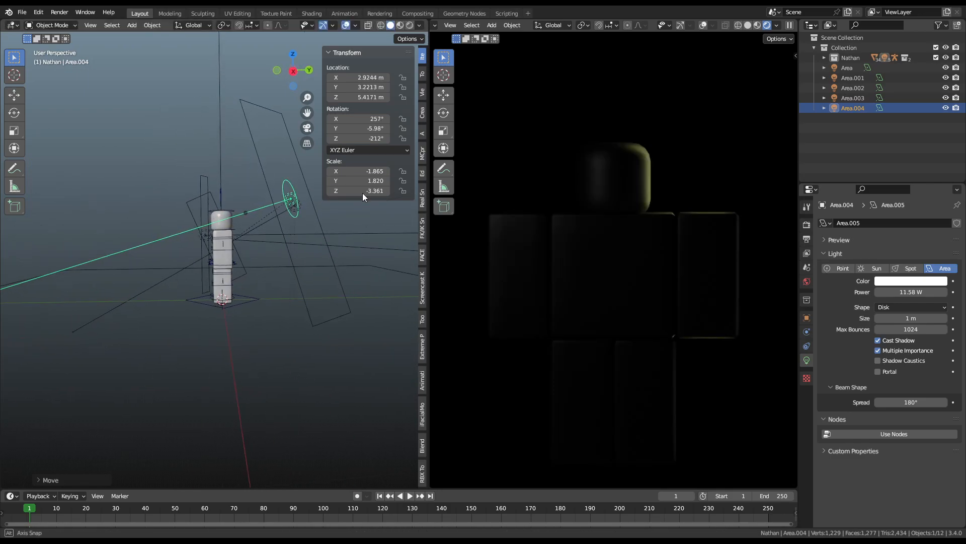
pyautogui.press('r')
pyautogui.press('r')
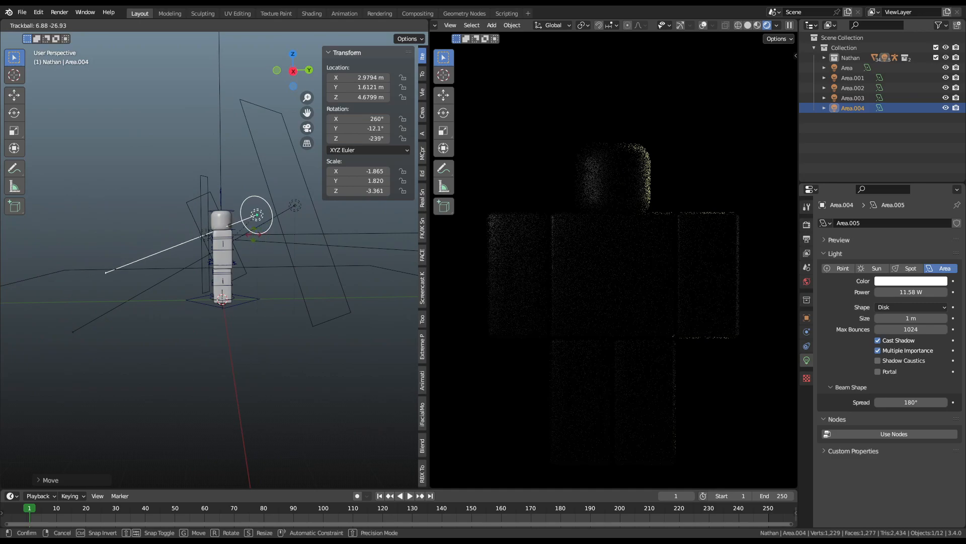
pyautogui.click(285, 220)
pyautogui.moveTo(285, 220); pyautogui.dragTo(476, 253, button='middle')
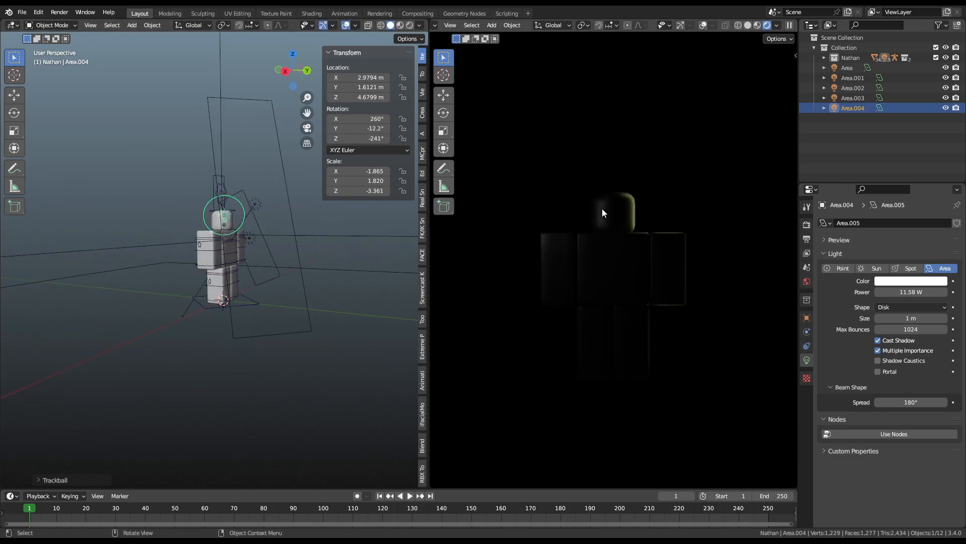
# Step: Drive the character material's Base Color with a Handle1_diff.png image texture
pyautogui.click(663, 266)
pyautogui.click(880, 355)
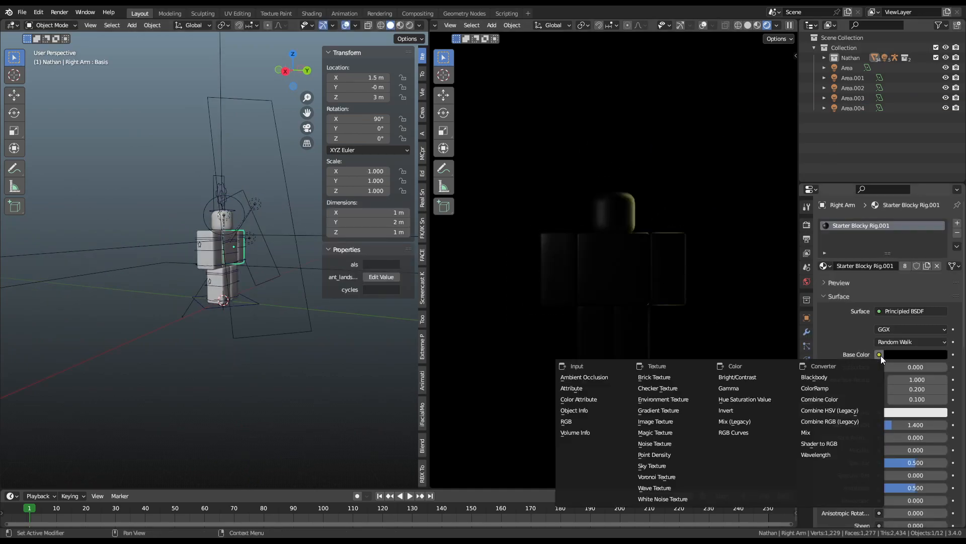
pyautogui.click(879, 355)
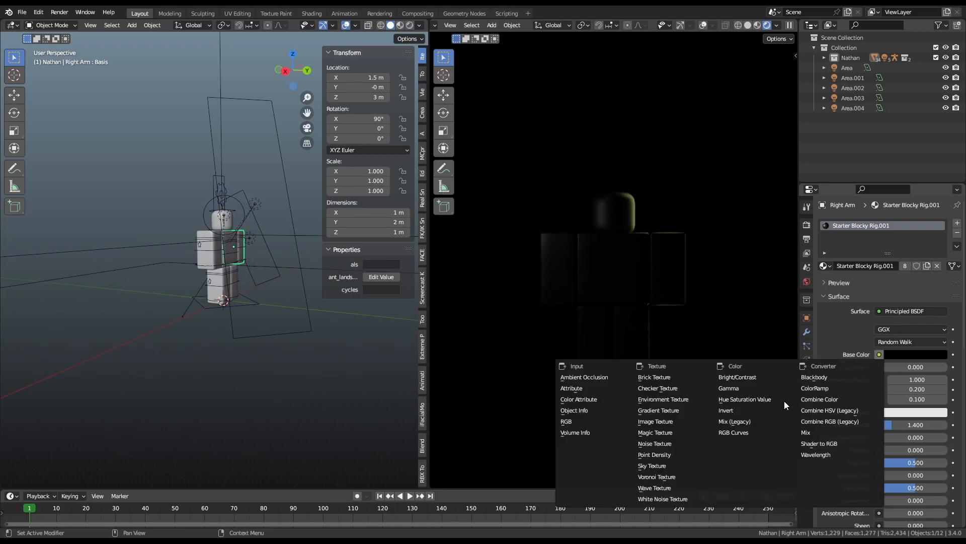
pyautogui.click(671, 420)
pyautogui.click(828, 367)
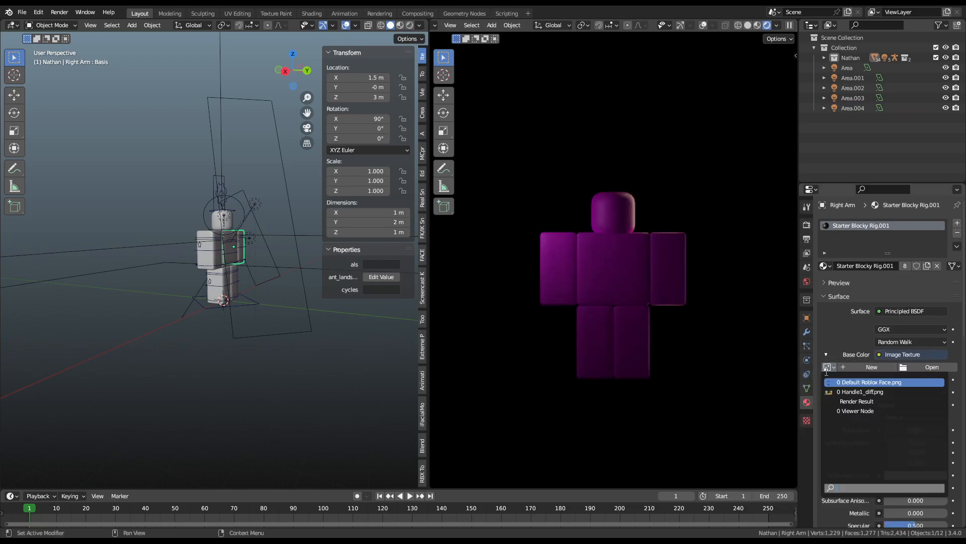
pyautogui.click(841, 394)
pyautogui.scroll(4, 635, 228)
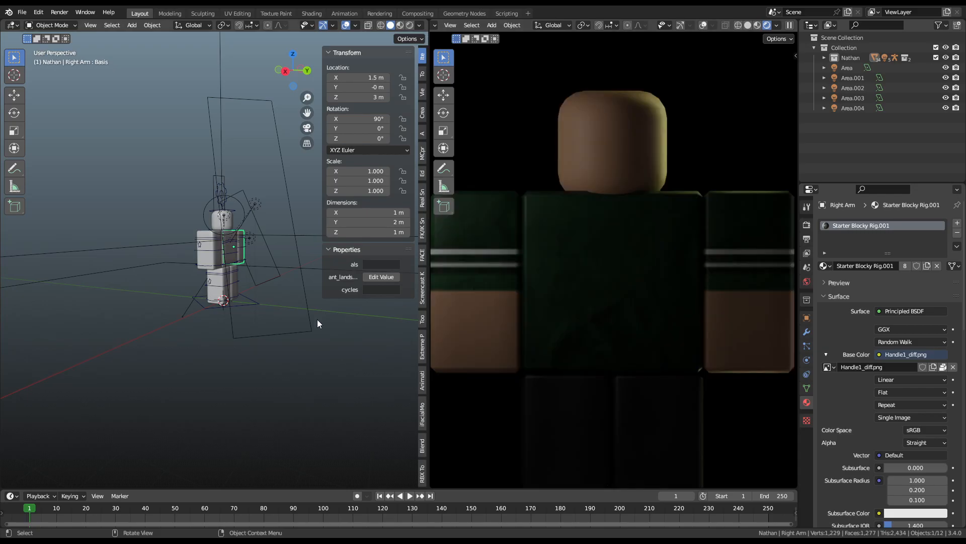
# Step: Rotate the Blocky Rig 180° around the Z axis
pyautogui.click(253, 302)
pyautogui.press('r')
pyautogui.press('z')
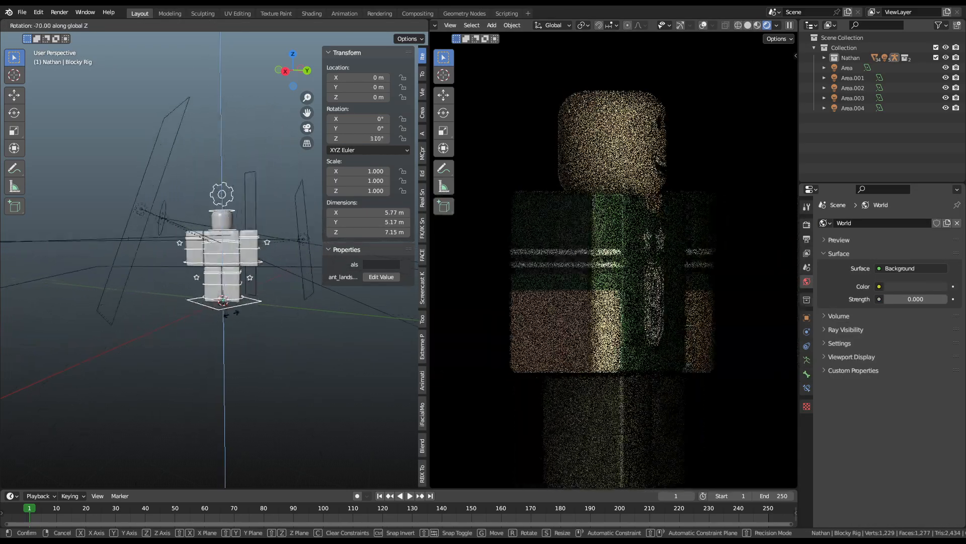
pyautogui.click(195, 271)
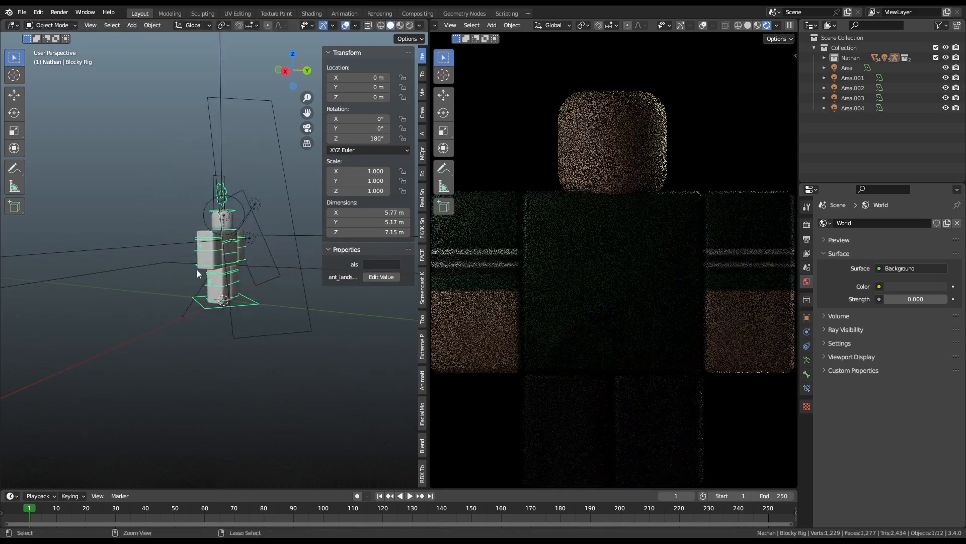
pyautogui.moveTo(214, 258); pyautogui.dragTo(285, 255, button='middle')
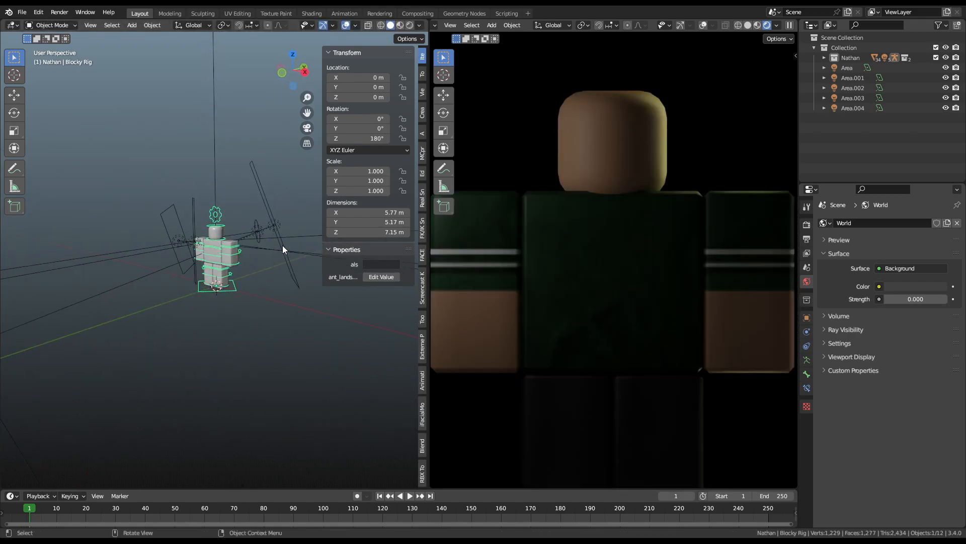
# Step: Select the Area.001, Area.003 and Area.002 lights together
pyautogui.click(267, 229)
pyautogui.keyDown('shift'); pyautogui.click(198, 221); pyautogui.keyUp('shift')
pyautogui.keyDown('shift'); pyautogui.click(201, 218); pyautogui.keyUp('shift')
pyautogui.moveTo(201, 218); pyautogui.dragTo(371, 313, button='middle')
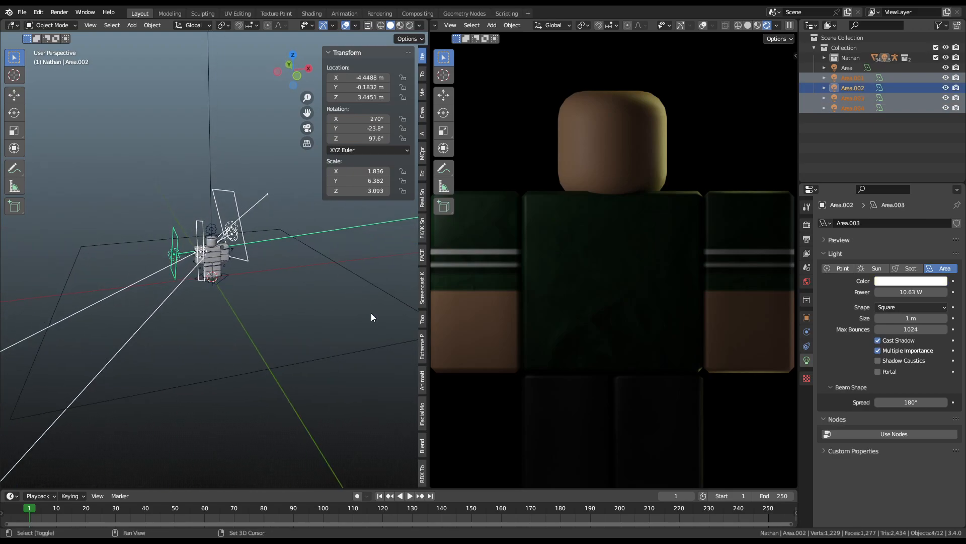
# Step: Add the large Area light and unparent all lights with Clear and Keep Transformation
pyautogui.keyDown('shift'); pyautogui.click(370, 340); pyautogui.keyUp('shift')
pyautogui.hotkey('alt', 'p')
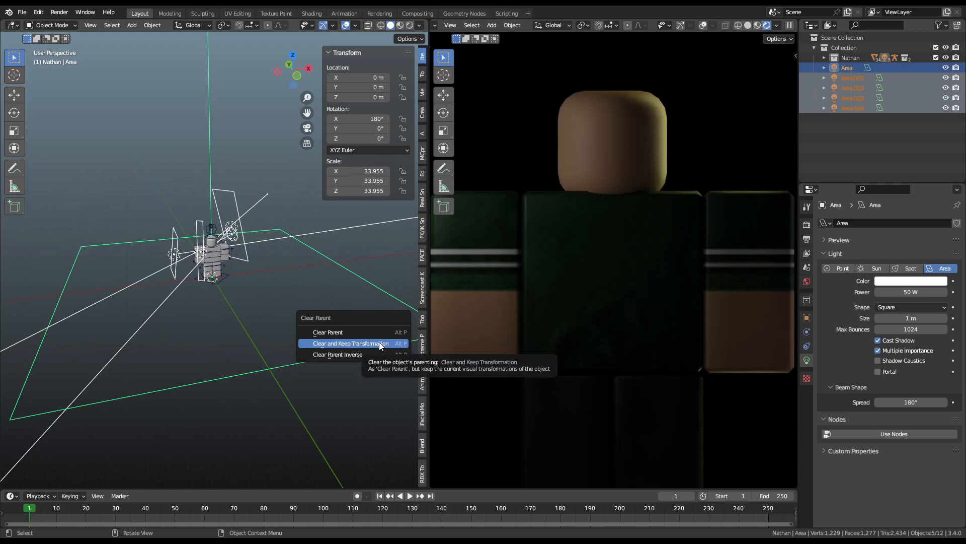
pyautogui.click(377, 345)
pyautogui.scroll(3, 393, 275)
# Step: Rotate the Blocky Rig around Z so it faces forward
pyautogui.click(402, 258)
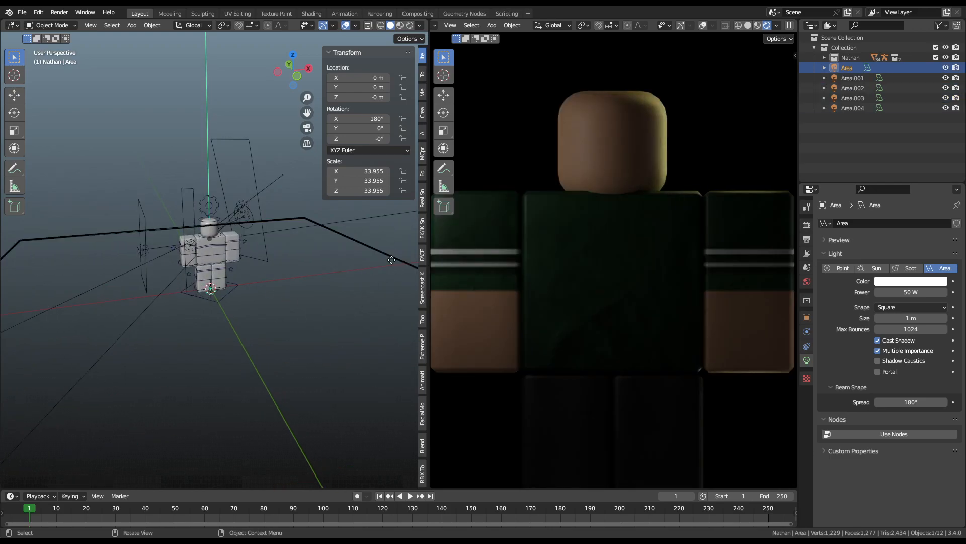
pyautogui.moveTo(263, 284); pyautogui.dragTo(237, 273, button='middle')
pyautogui.scroll(3, 283, 303)
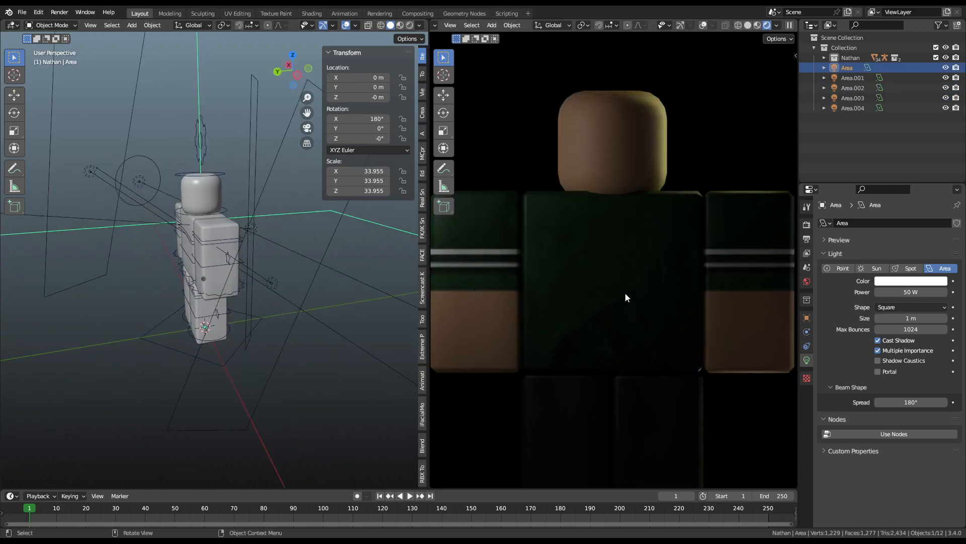
pyautogui.click(236, 347)
pyautogui.press('r')
pyautogui.press('z')
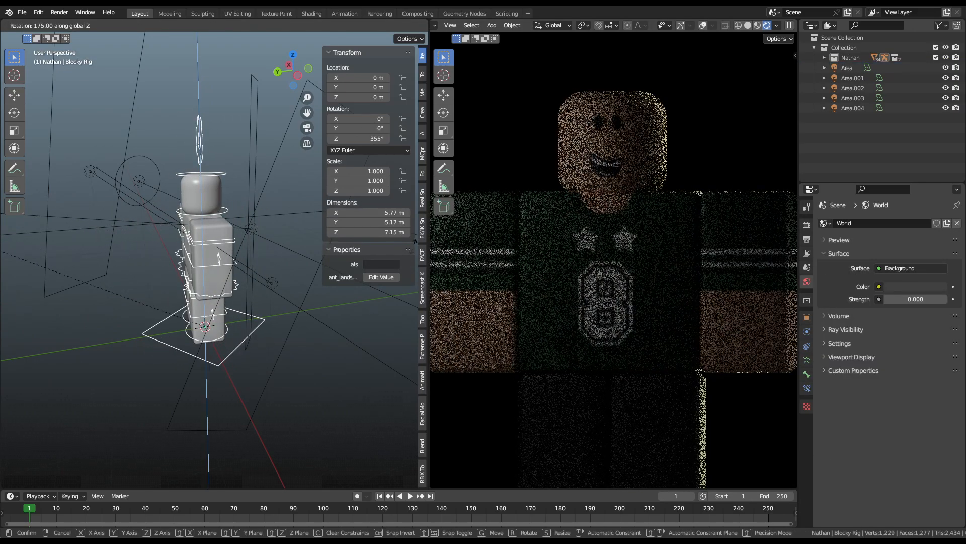
pyautogui.click(235, 344)
# Step: In Pose Mode, move the rig's Master bone along global Y
pyautogui.hotkey('ctrl', 'Tab')
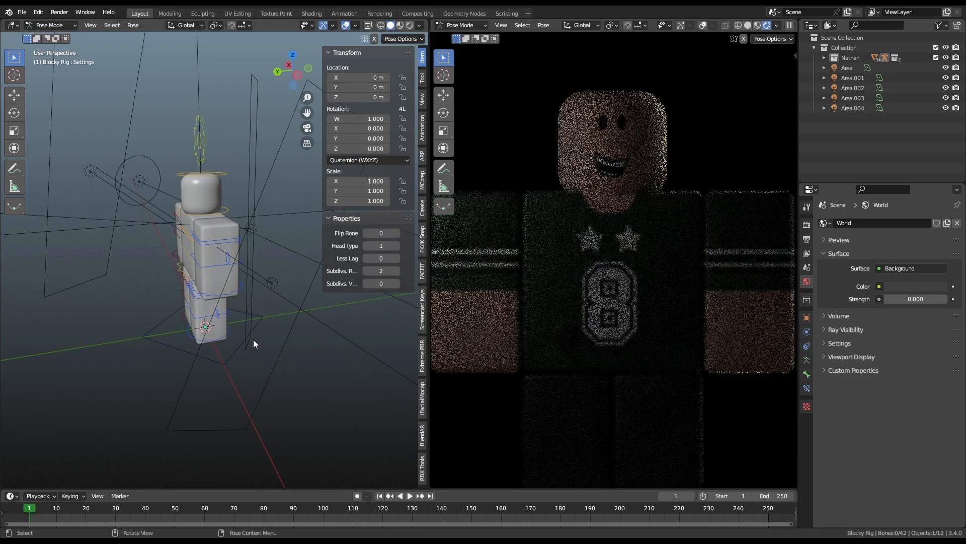
pyautogui.click(248, 341)
pyautogui.click(247, 342)
pyautogui.press('g')
pyautogui.press('x')
pyautogui.press('y')
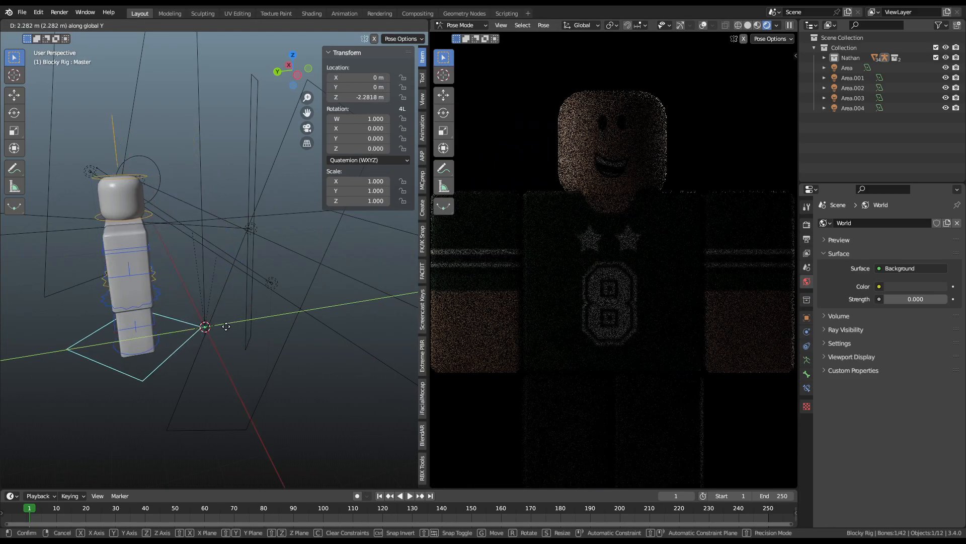
pyautogui.click(113, 323)
pyautogui.scroll(-5, 113, 323)
pyautogui.press('g')
pyautogui.press('y')
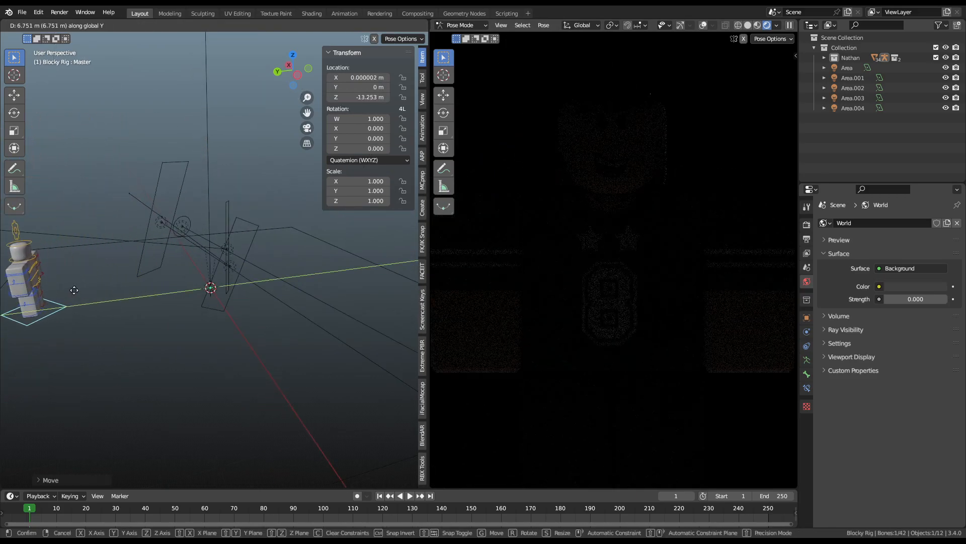
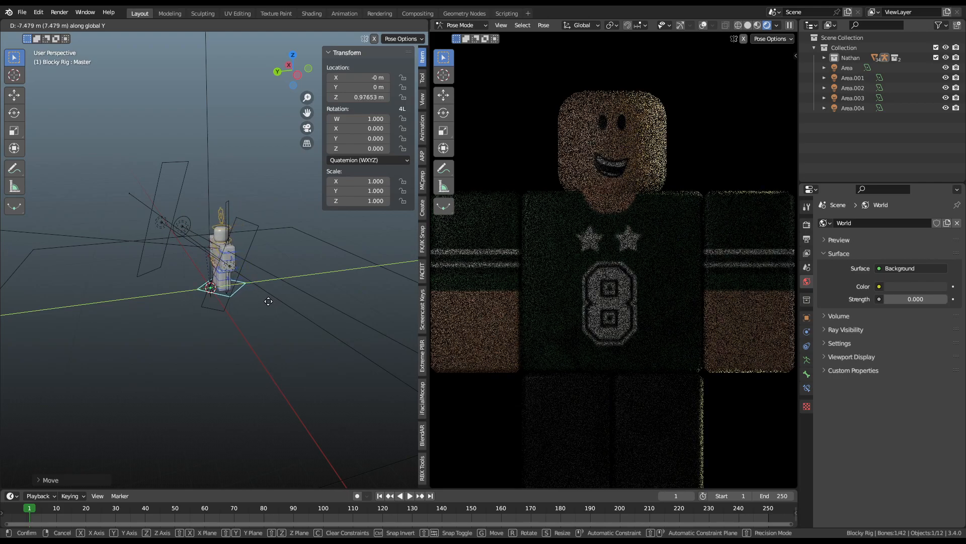
# Step: Confirm the move, then clear the Master bone's location to 0 m, cancelling trial X and Y moves
pyautogui.click(266, 300)
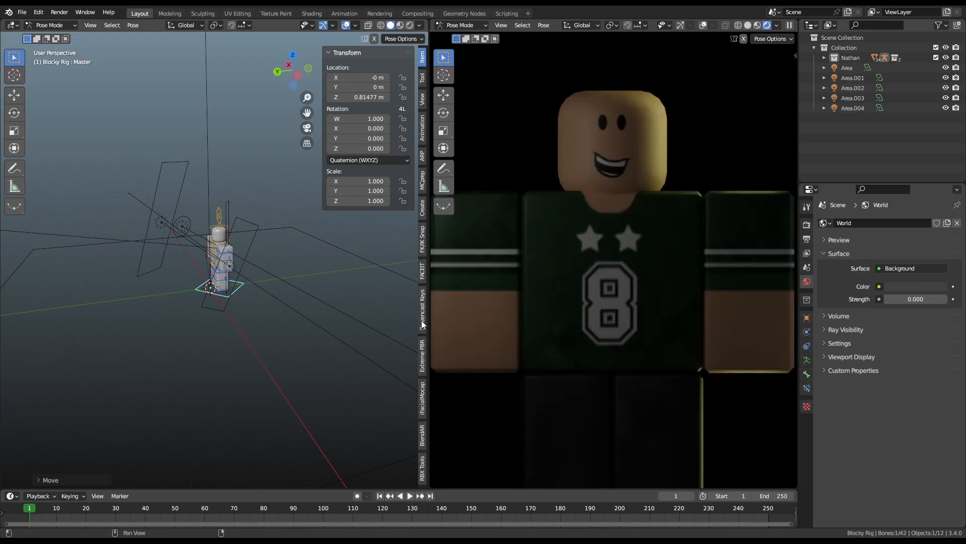
pyautogui.hotkey('alt', 'g')
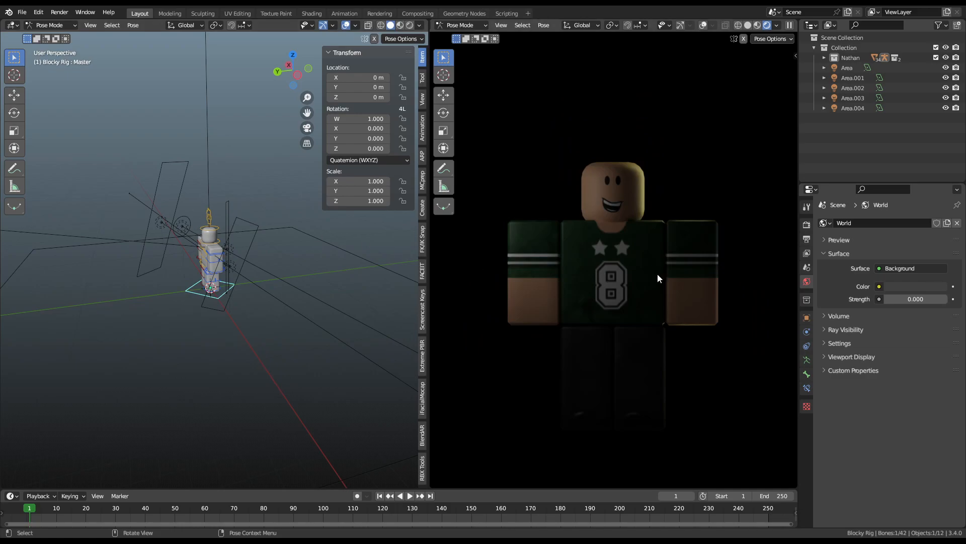
pyautogui.press('g')
pyautogui.press('x')
pyautogui.rightClick(262, 242)
pyautogui.scroll(3, 261, 241)
pyautogui.moveTo(263, 242); pyautogui.dragTo(302, 241, button='middle')
pyautogui.press('g')
pyautogui.press('y')
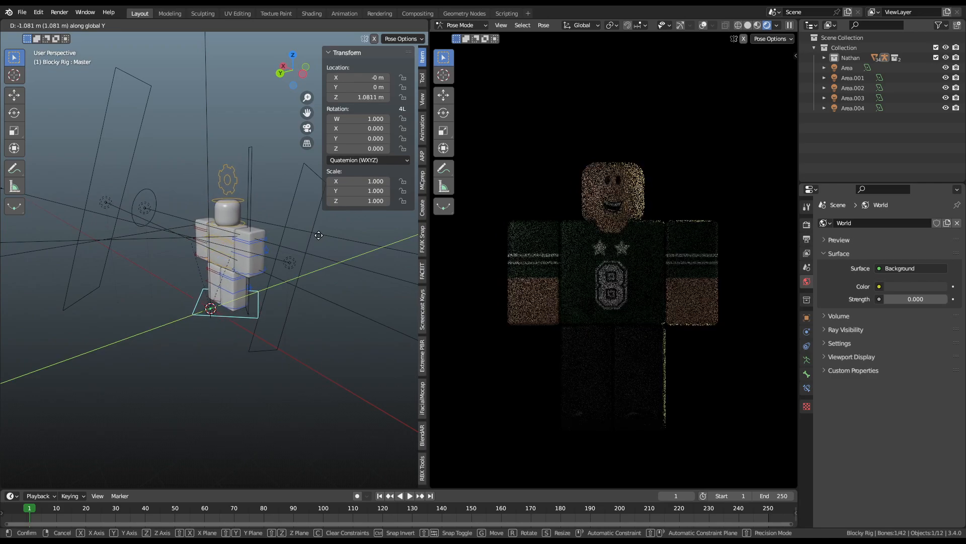
pyautogui.rightClick(306, 236)
pyautogui.moveTo(304, 237); pyautogui.dragTo(149, 208, button='middle')
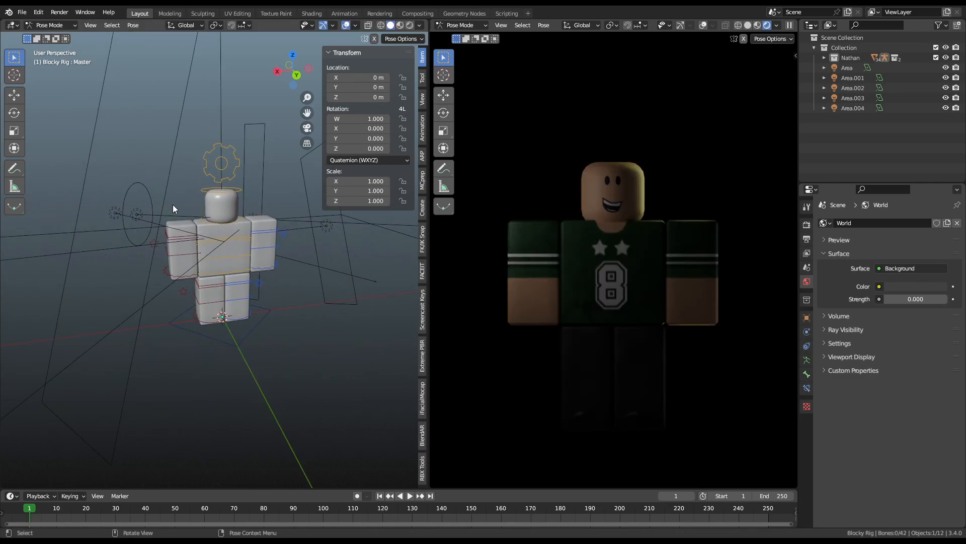
# Step: In Object Mode, scale Area.001 down to 2.017 × 7.011 × 3.399 and raise its power to 18.38 W
pyautogui.hotkey('ctrl', 'Tab')
pyautogui.click(173, 158)
pyautogui.scroll(-2, 216, 178)
pyautogui.moveTo(219, 180); pyautogui.dragTo(269, 175, button='middle')
pyautogui.press('s')
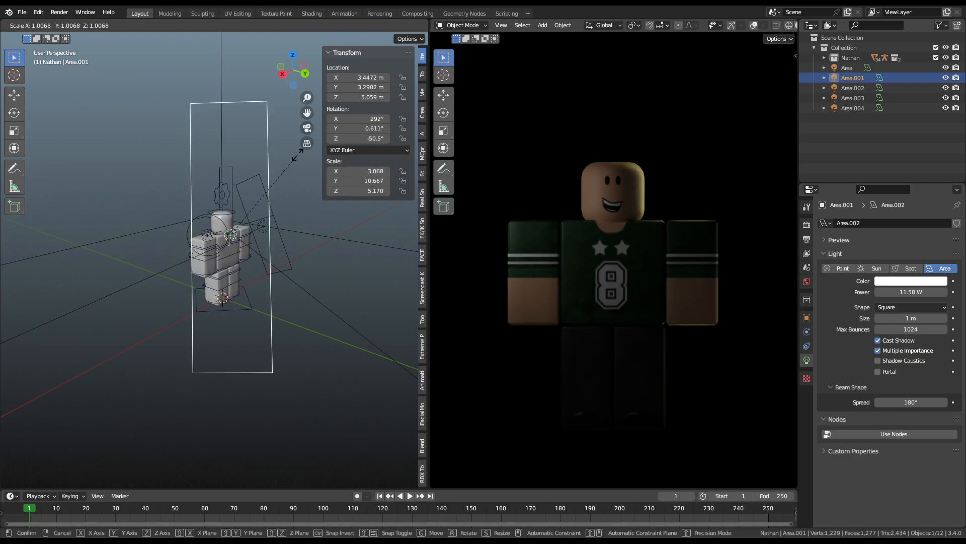
pyautogui.click(275, 183)
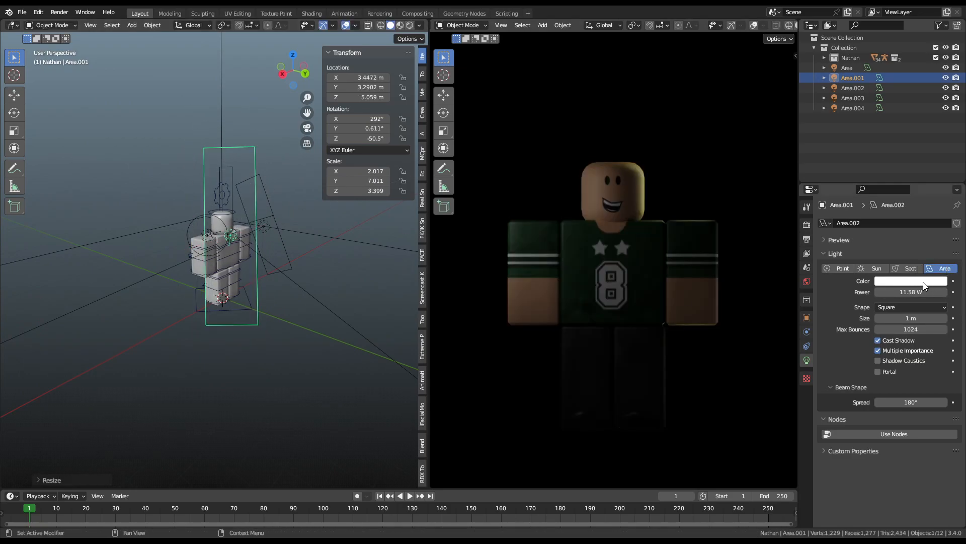
pyautogui.moveTo(911, 292); pyautogui.dragTo(931, 292)
# Step: Select the Area.002 light and show the Render properties
pyautogui.moveTo(322, 214); pyautogui.dragTo(237, 244, button='middle')
pyautogui.click(291, 237)
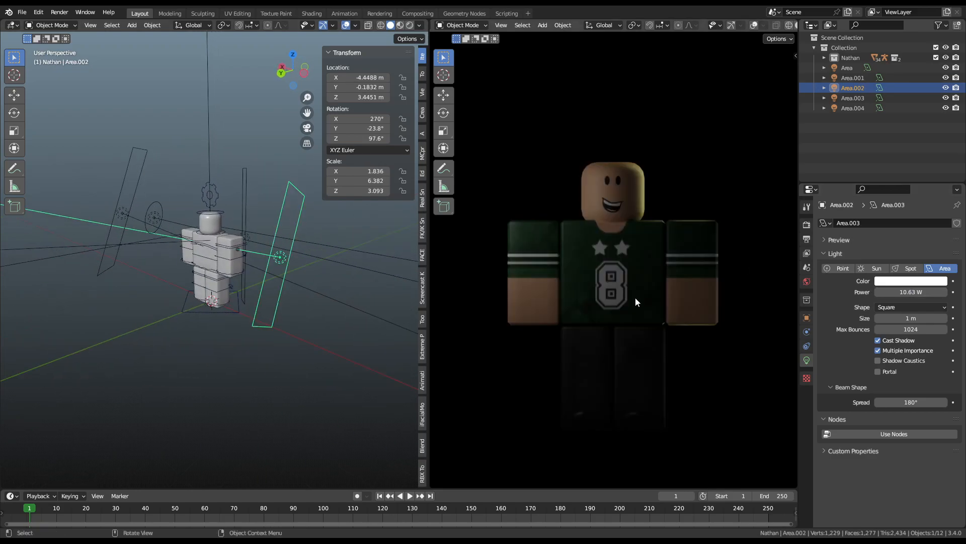
pyautogui.click(807, 224)
pyautogui.moveTo(963, 312); pyautogui.dragTo(964, 353)
# Step: Set the Color Management Look to High Contrast
pyautogui.scroll(-4, 876, 483)
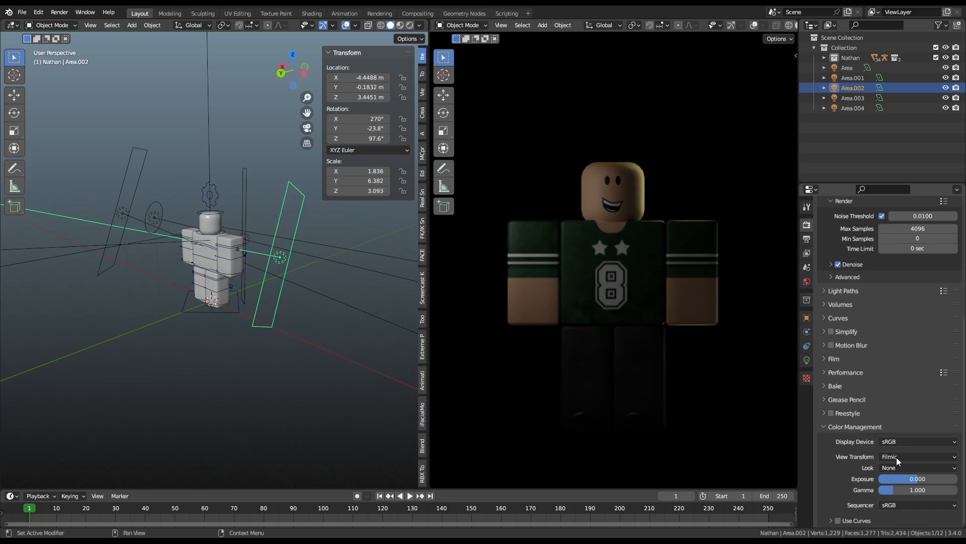
pyautogui.click(890, 467)
pyautogui.click(895, 433)
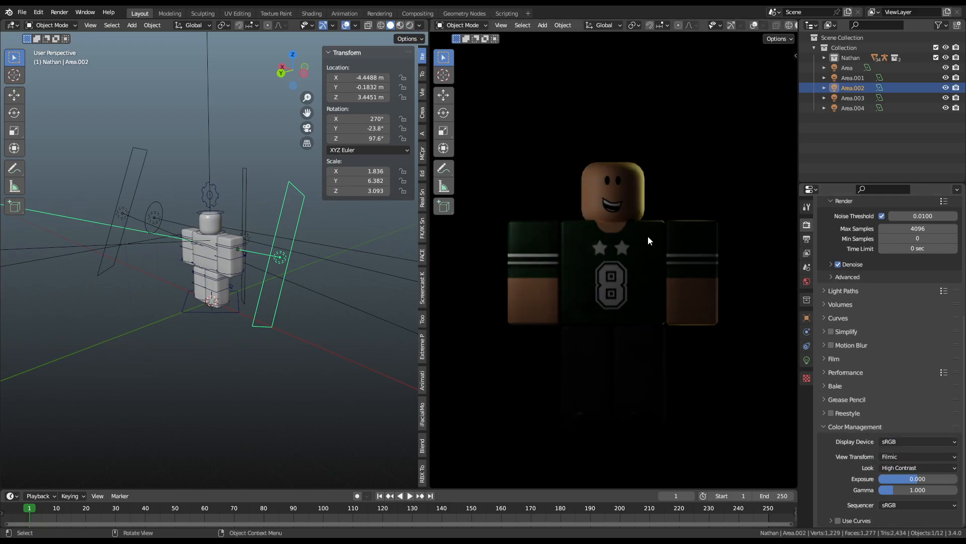
pyautogui.scroll(-3, 648, 241)
pyautogui.scroll(1, 674, 204)
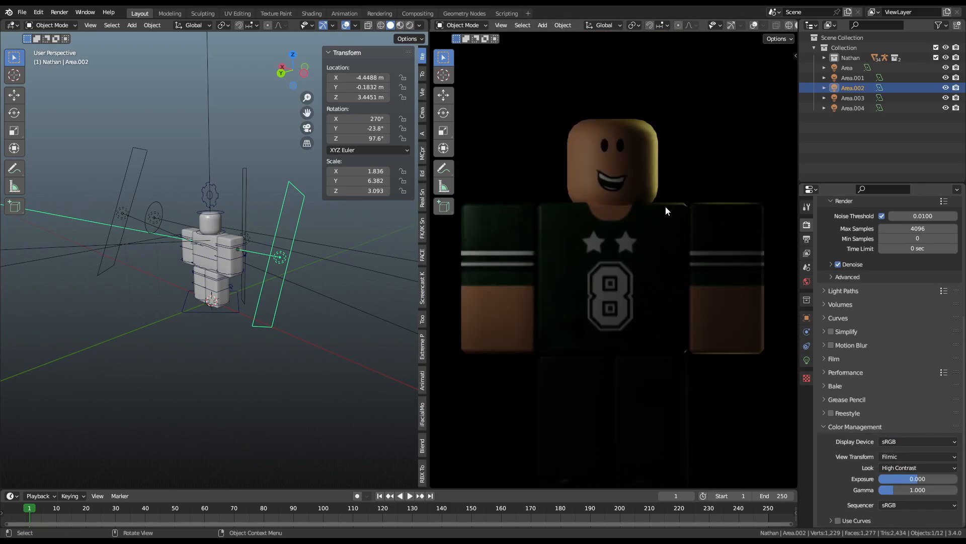
# Step: Rotate Area.002 freely, then about the X axis, and hide the sidebar
pyautogui.moveTo(346, 267); pyautogui.dragTo(321, 261, button='middle')
pyautogui.press('r')
pyautogui.press('r')
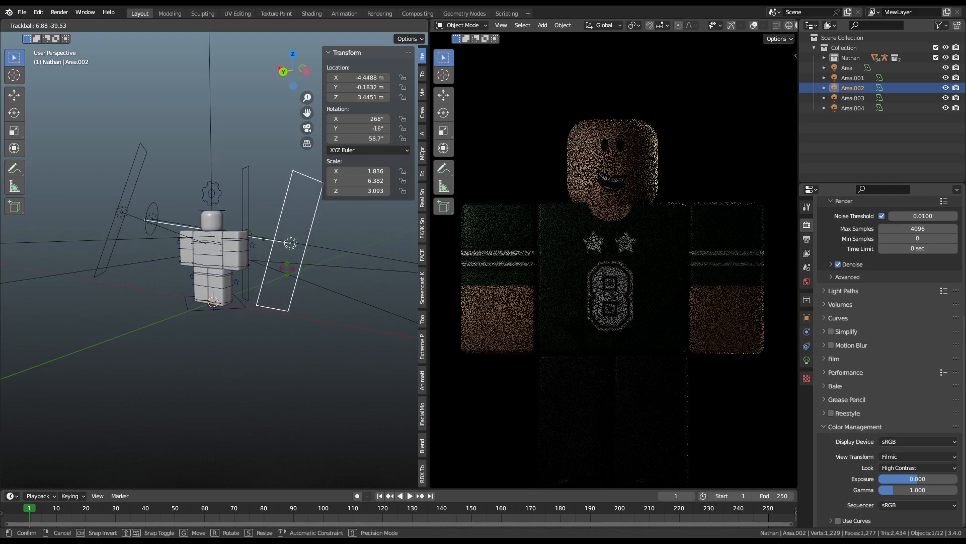
pyautogui.click(373, 258)
pyautogui.moveTo(232, 264); pyautogui.dragTo(200, 271, button='middle')
pyautogui.press('n')
pyautogui.moveTo(361, 216); pyautogui.dragTo(304, 216, button='middle')
pyautogui.press('r')
pyautogui.press('x')
pyautogui.click(278, 162)
# Step: Move Area.002 along Y beside the character, rotate it about Z, then select Area.003
pyautogui.moveTo(277, 162); pyautogui.dragTo(353, 257, button='middle')
pyautogui.press('g')
pyautogui.press('y')
pyautogui.click(335, 255)
pyautogui.press('r')
pyautogui.press('z')
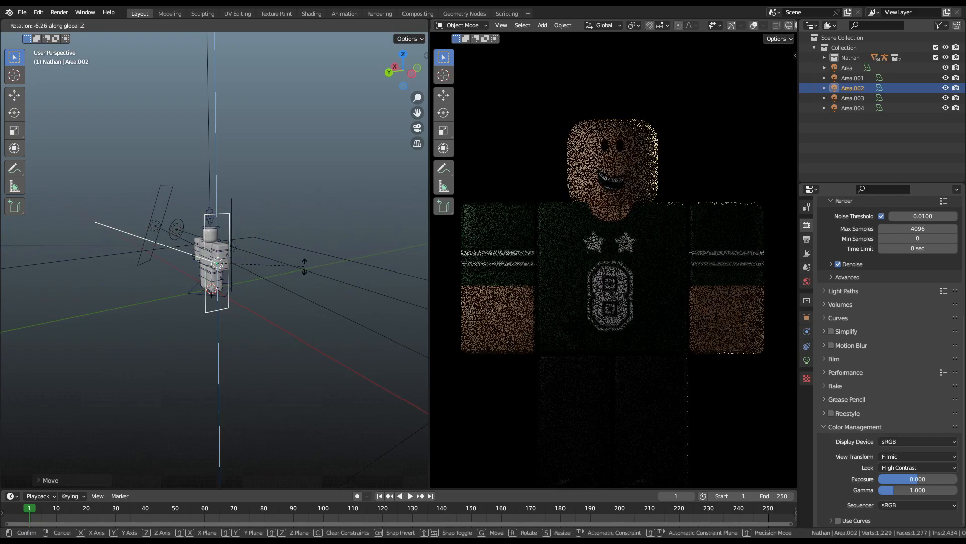
pyautogui.click(293, 303)
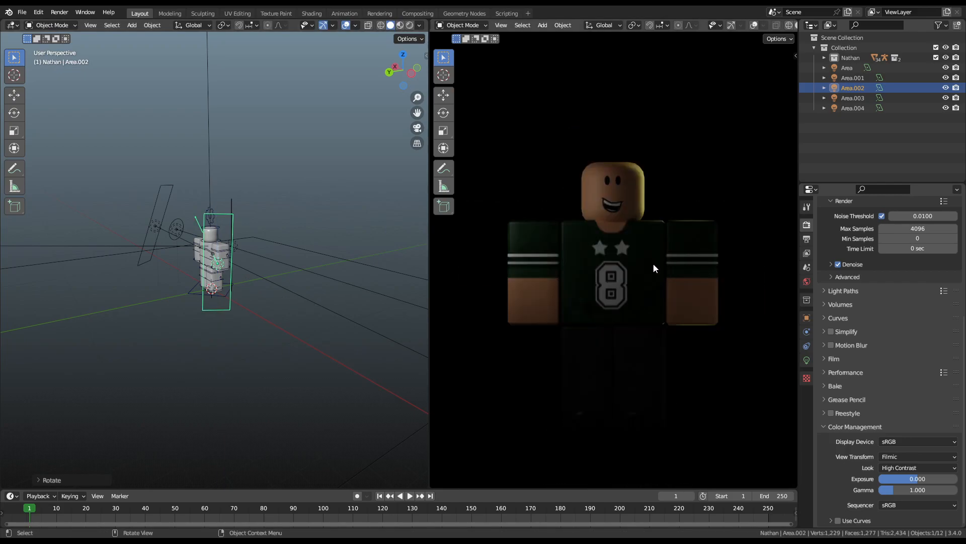
pyautogui.scroll(3, 232, 223)
pyautogui.click(247, 143)
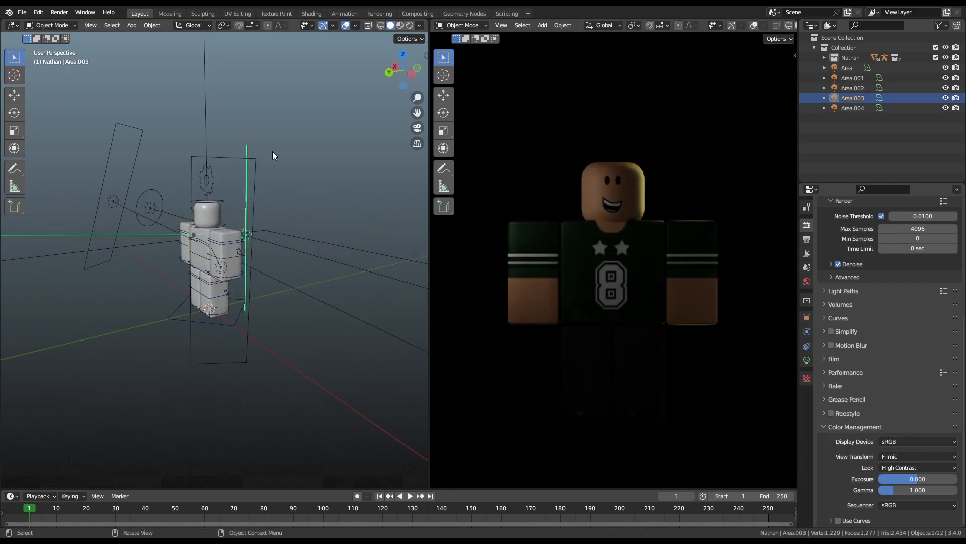
# Step: Move the Area.003 light along the X axis
pyautogui.moveTo(268, 155); pyautogui.dragTo(358, 156, button='middle')
pyautogui.scroll(3, 320, 191)
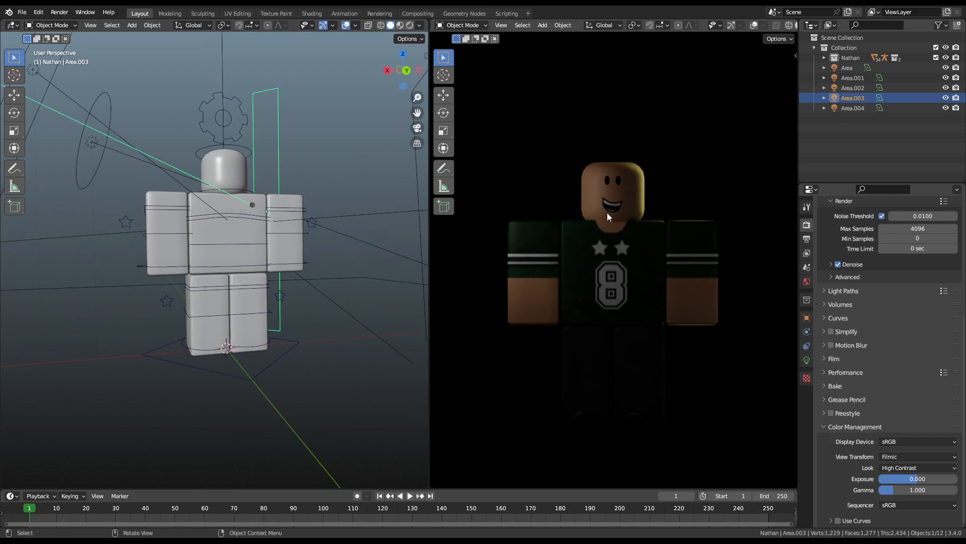
pyautogui.press('g')
pyautogui.press('x')
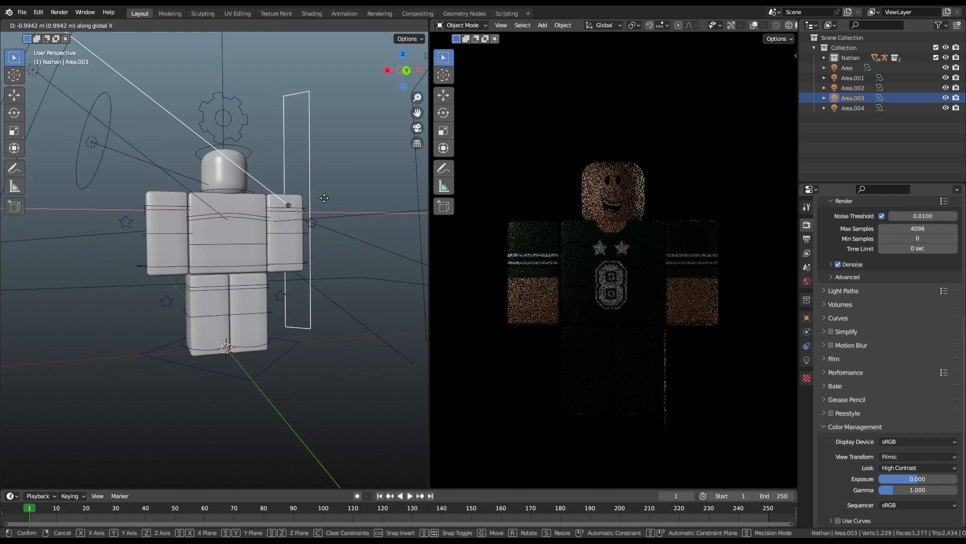
pyautogui.click(331, 198)
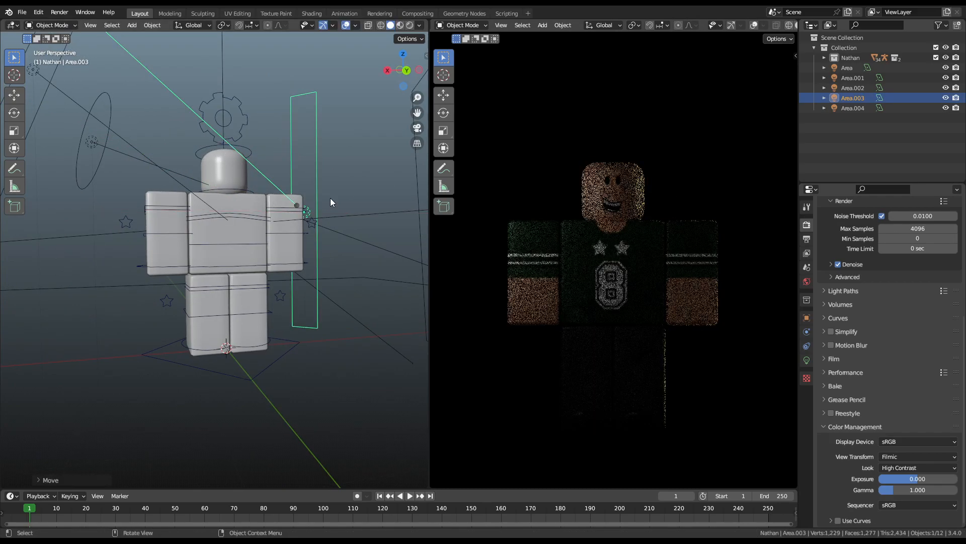
# Step: Duplicate Area.003 across X as Area.005 and rotate the copy about Z
pyautogui.moveTo(271, 267); pyautogui.dragTo(231, 271, button='middle')
pyautogui.hotkey('shift', 'd')
pyautogui.press('x')
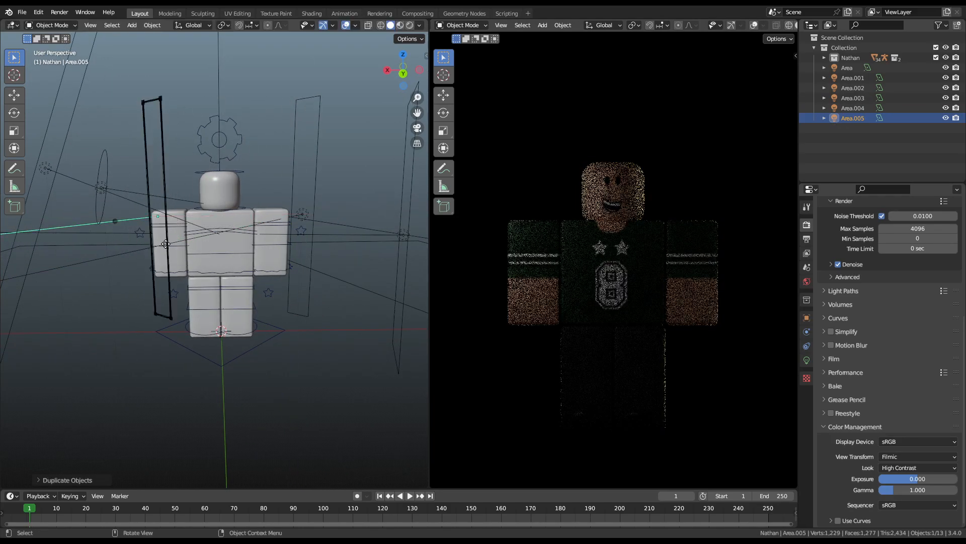
pyautogui.press('r')
pyautogui.press('z')
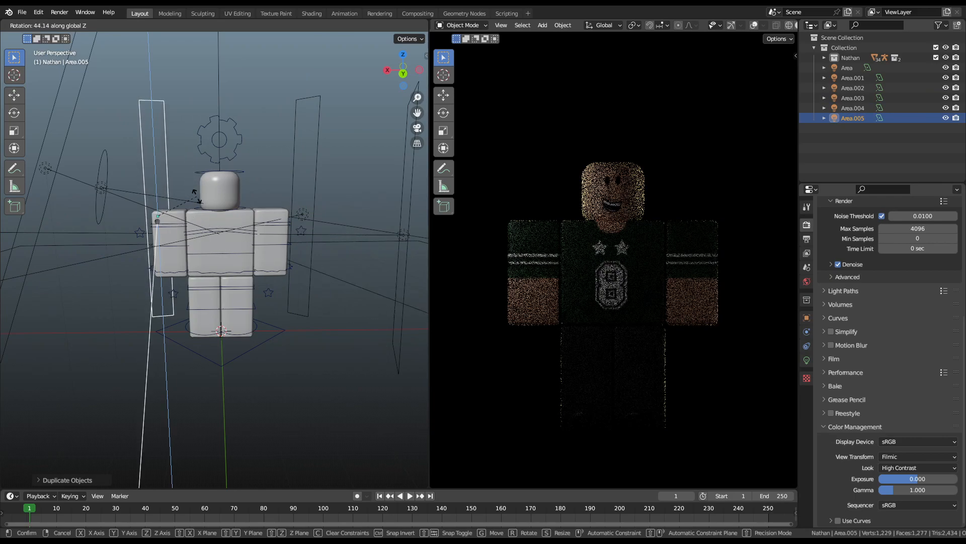
pyautogui.click(201, 196)
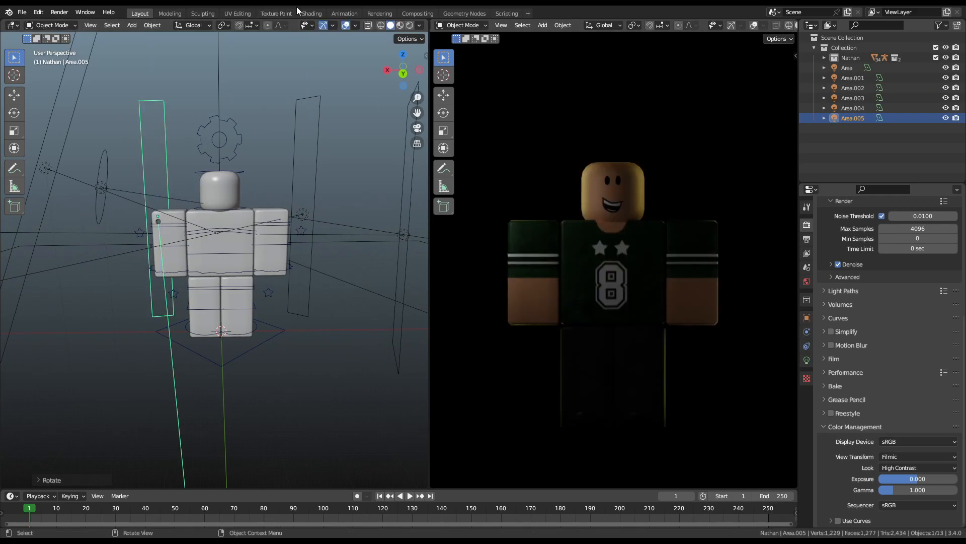
pyautogui.click(312, 13)
# Step: Select the Right Arm and reposition its Image Texture node inside the frame
pyautogui.click(494, 163)
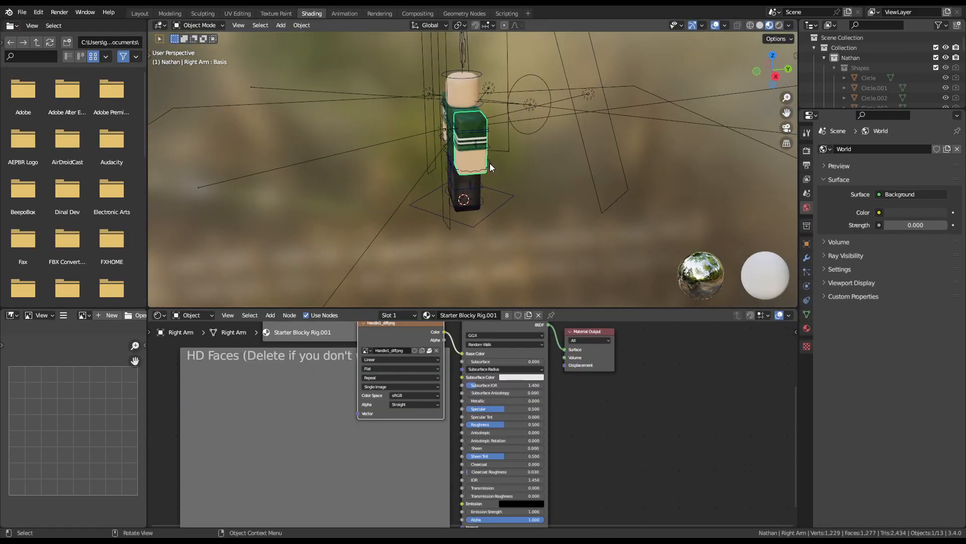
pyautogui.scroll(-1, 433, 369)
pyautogui.moveTo(429, 363); pyautogui.dragTo(359, 363)
pyautogui.scroll(1, 451, 345)
pyautogui.moveTo(510, 169); pyautogui.dragTo(369, 285, button='middle')
# Step: Insert a Color Mix node between Image Texture and Base Color, and delete the Main Texture frame
pyautogui.moveTo(352, 333); pyautogui.dragTo(354, 334)
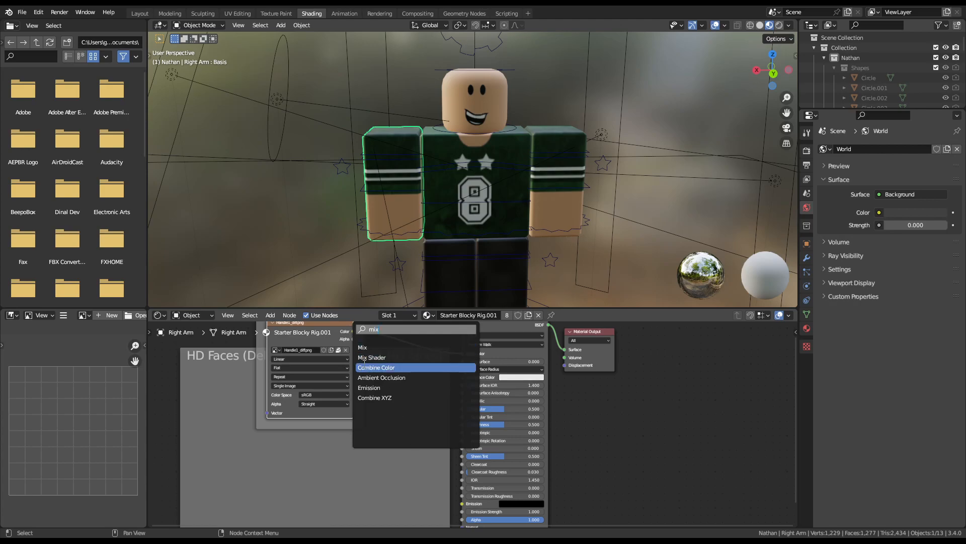
pyautogui.click(373, 347)
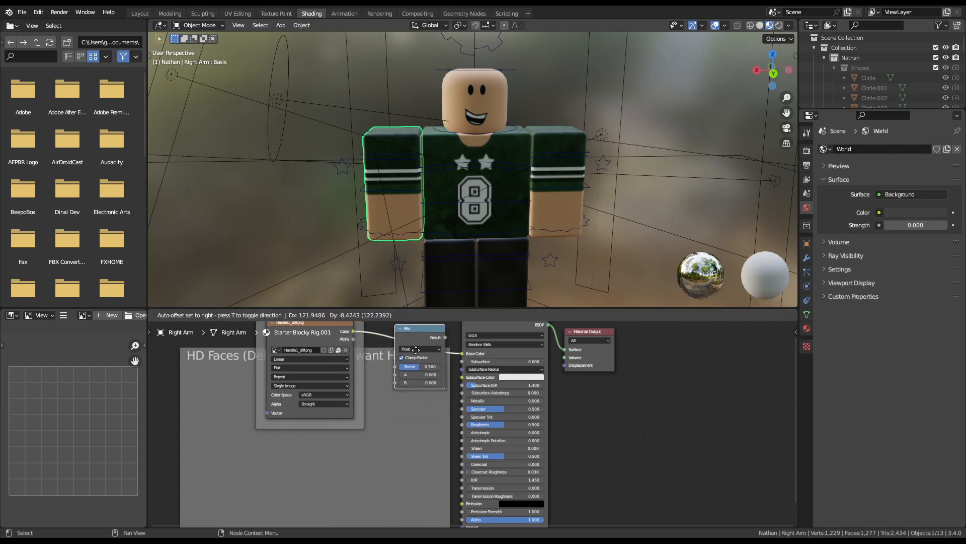
pyautogui.click(417, 349)
pyautogui.click(416, 349)
pyautogui.click(408, 371)
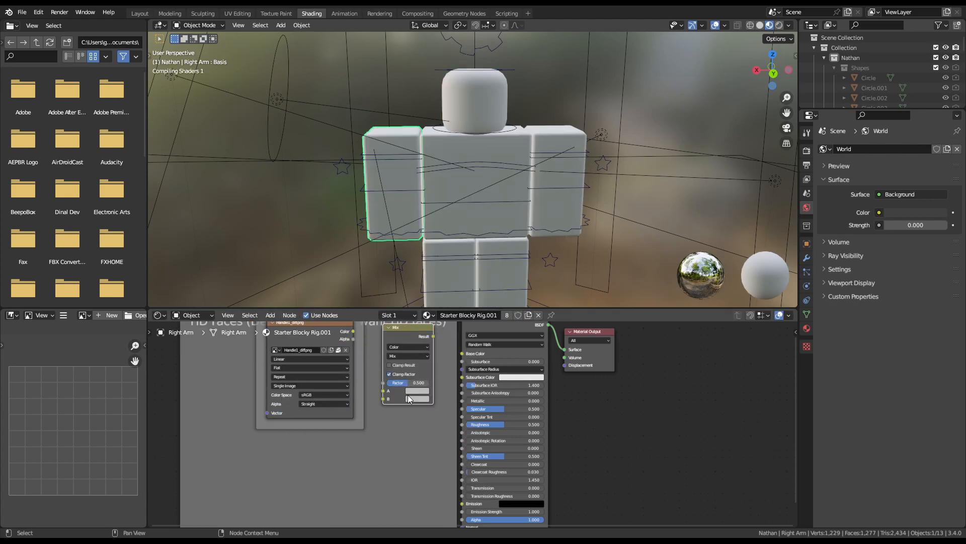
pyautogui.press('Home')
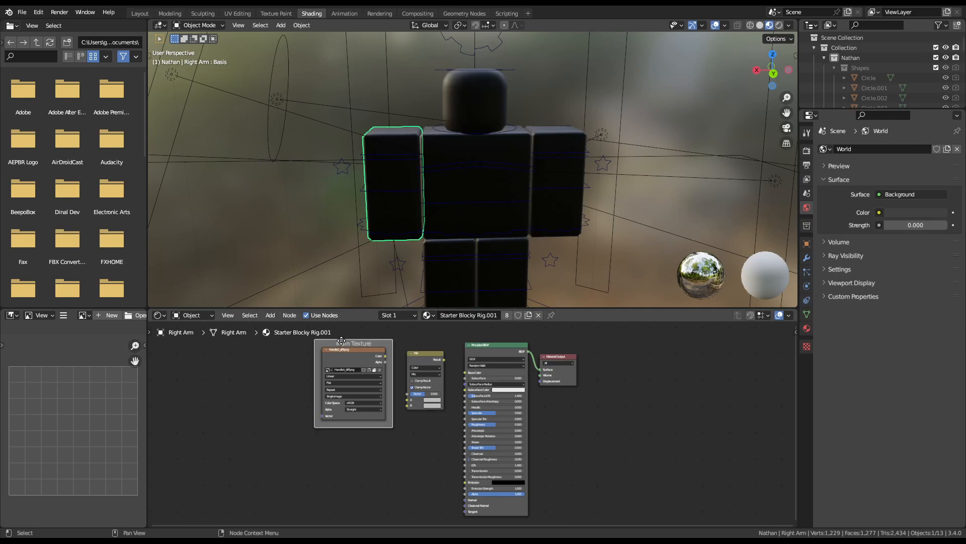
pyautogui.press('x')
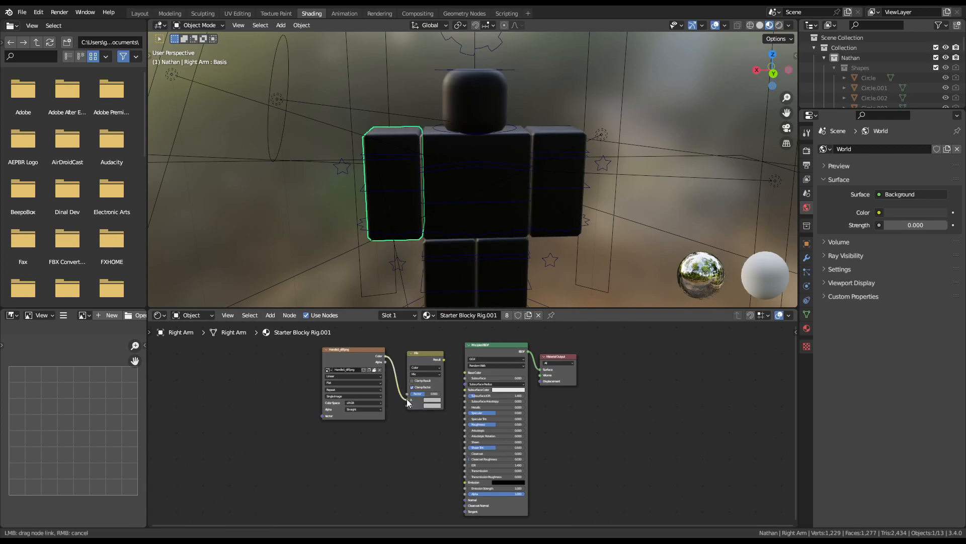
# Step: Feed the image into Mix A, set B to black, and link the Mix result to Base Color
pyautogui.moveTo(407, 400); pyautogui.dragTo(407, 401)
pyautogui.click(438, 406)
pyautogui.moveTo(468, 342); pyautogui.dragTo(469, 371)
pyautogui.moveTo(444, 358); pyautogui.dragTo(466, 375)
pyautogui.click(445, 361)
pyautogui.scroll(2, 402, 438)
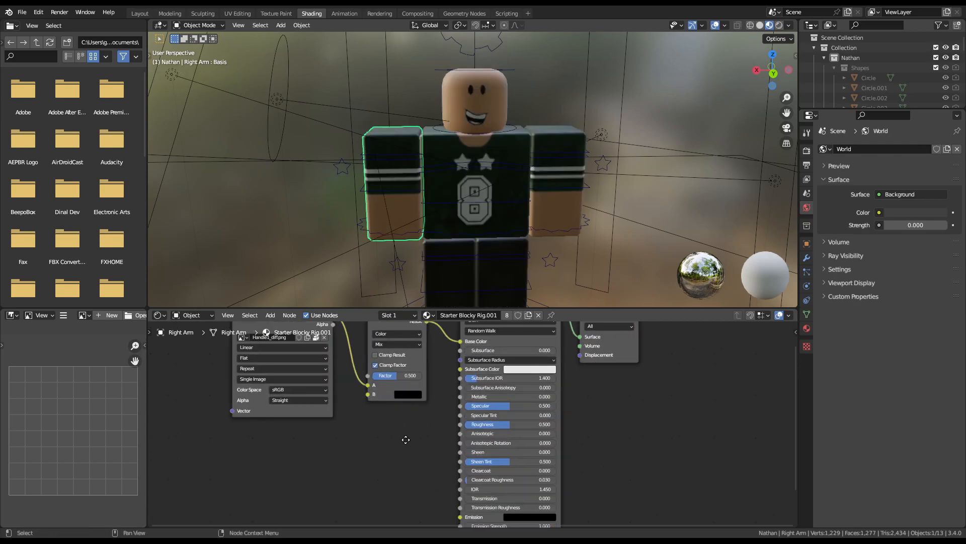
pyautogui.moveTo(380, 381); pyautogui.dragTo(429, 342)
pyautogui.rightClick(429, 341)
pyautogui.click(487, 72)
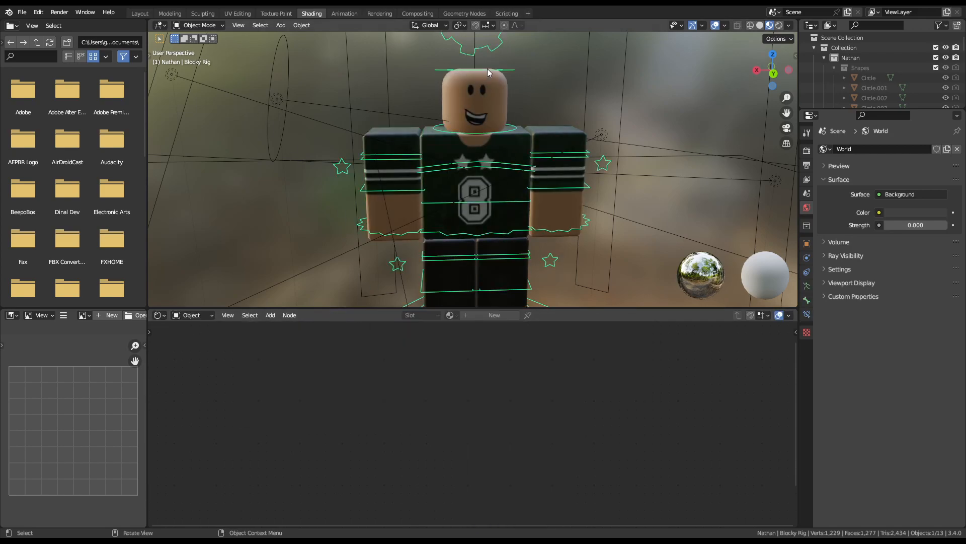
# Step: Back in Layout, split the outliner area and turn the new area into a Shader Editor
pyautogui.click(137, 13)
pyautogui.click(281, 352)
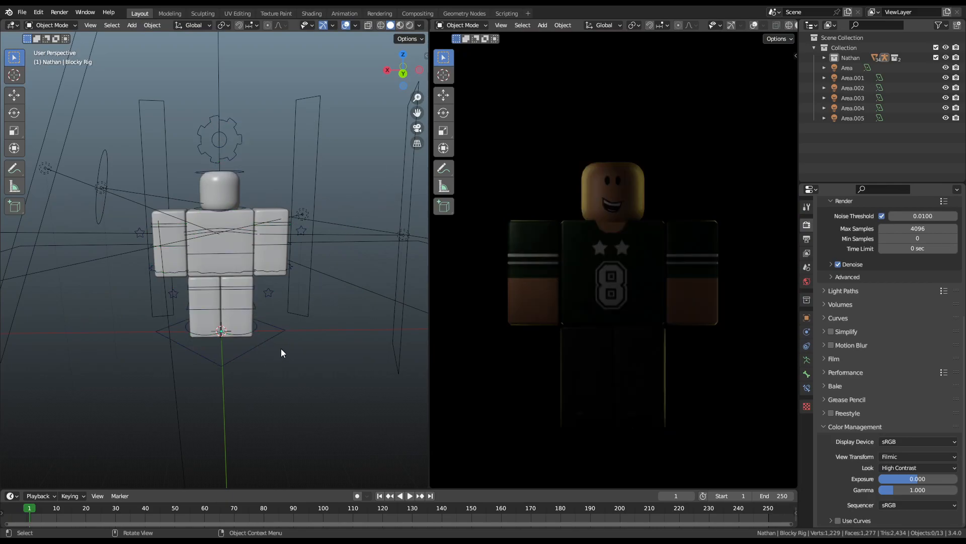
pyautogui.rightClick(797, 129)
pyautogui.click(798, 140)
pyautogui.click(810, 136)
pyautogui.click(811, 142)
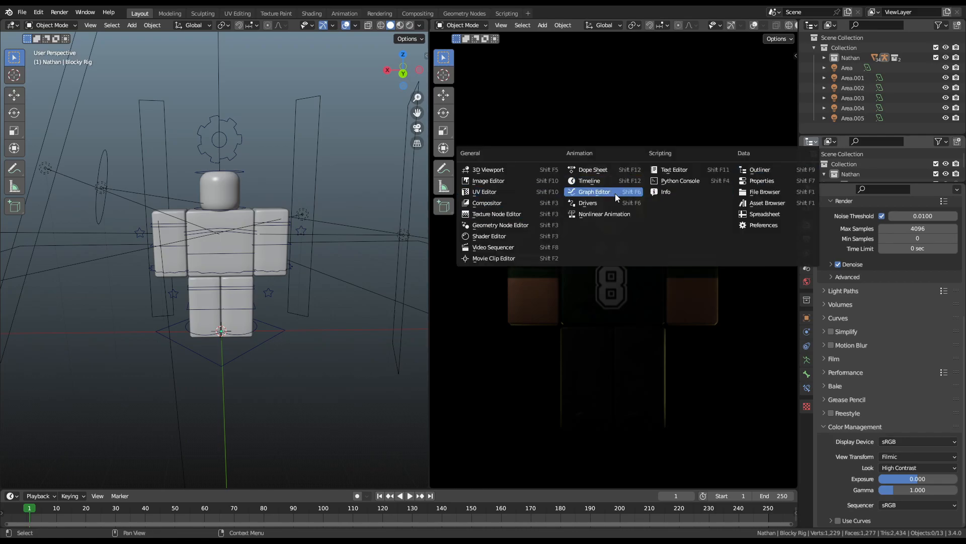
pyautogui.click(508, 233)
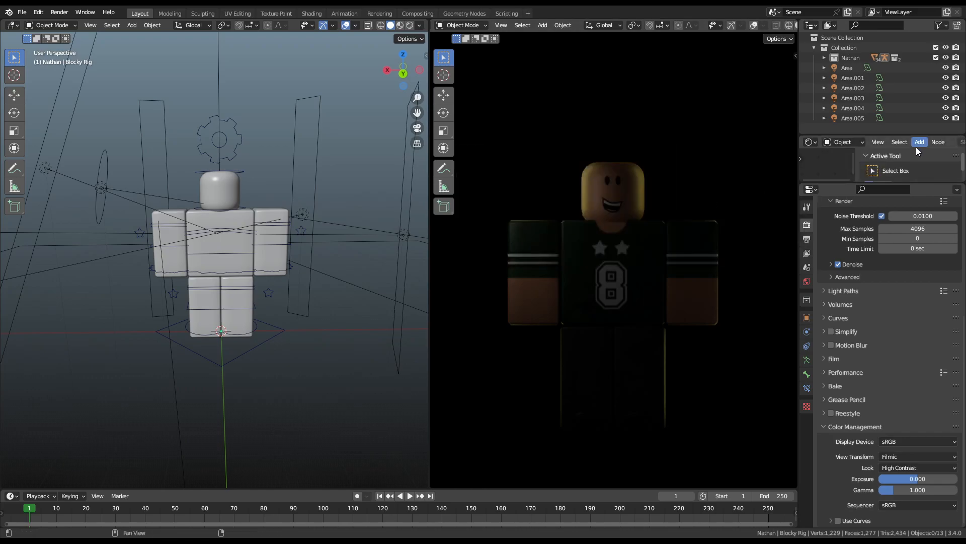
# Step: Select the Left Arm and frame its Mix node's Clamp Factor and Factor 0.500
pyautogui.click(705, 226)
pyautogui.scroll(-5, 869, 165)
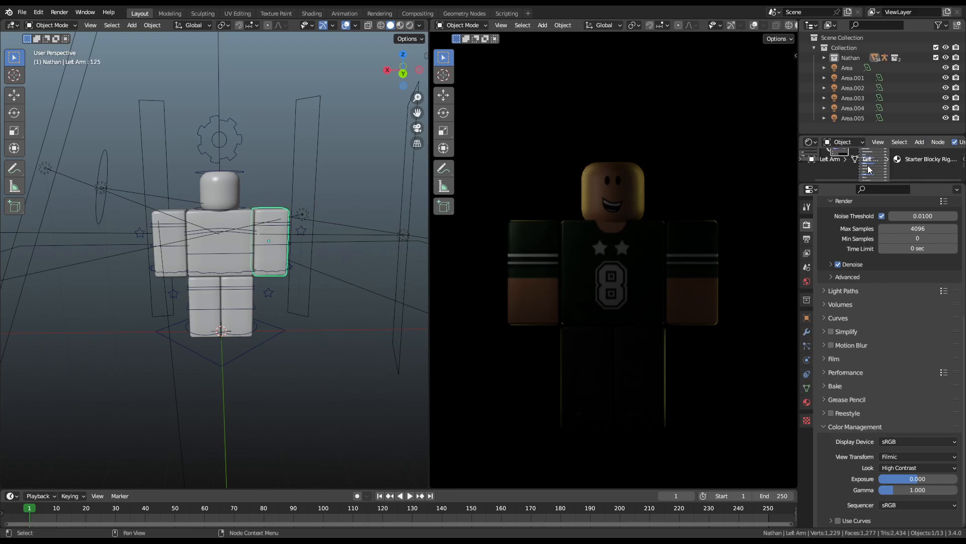
pyautogui.scroll(5, 896, 172)
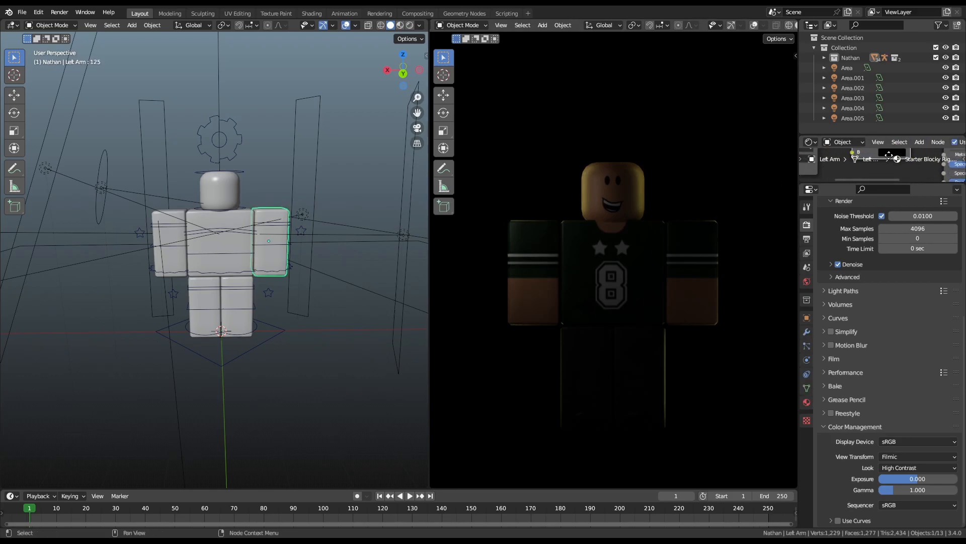
pyautogui.moveTo(877, 168)
pyautogui.mouseDown(button='middle')
pyautogui.moveTo(880, 152)
pyautogui.moveTo(886, 167)
pyautogui.mouseUp(button='middle')
pyautogui.scroll(2, 882, 175)
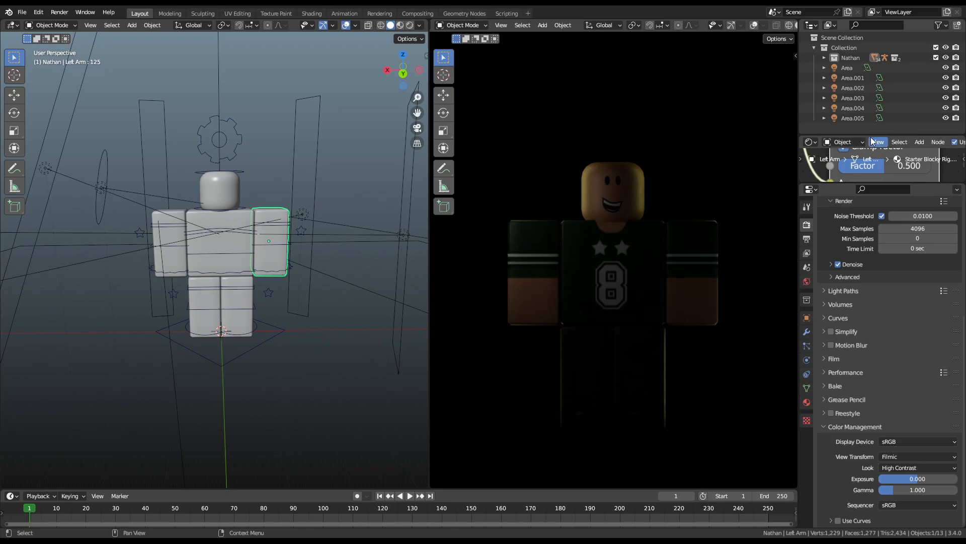
# Step: Turn off Show Menus and Show Header in the Shader Editor
pyautogui.rightClick(871, 138)
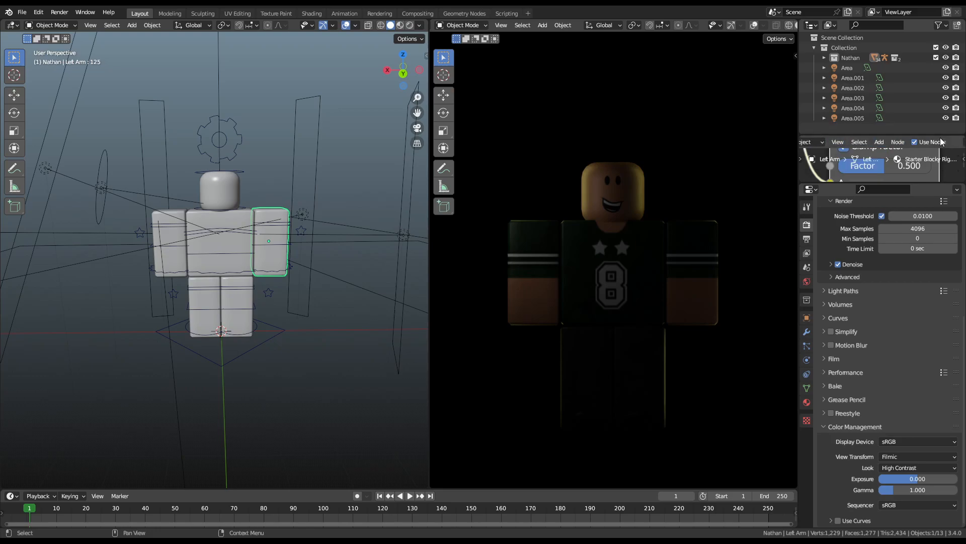
pyautogui.rightClick(880, 142)
pyautogui.click(874, 146)
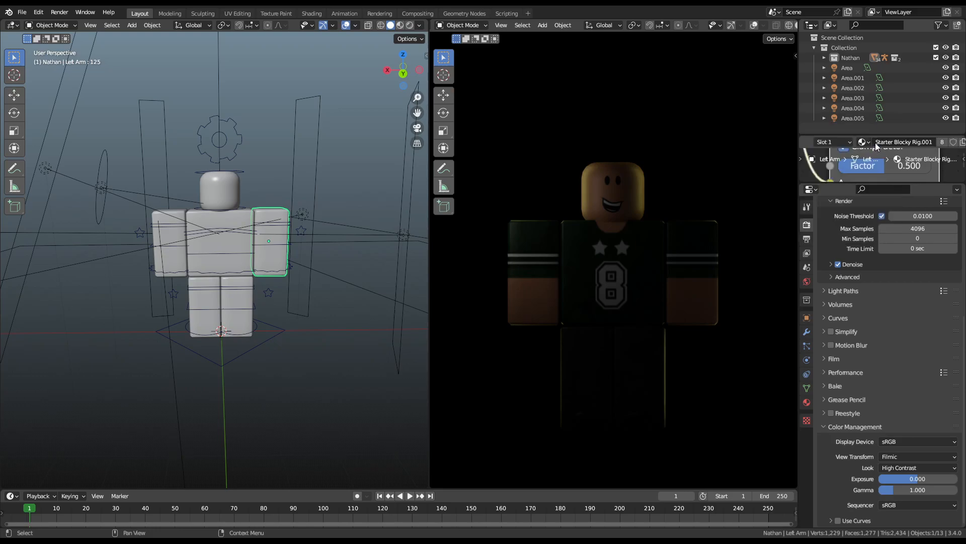
pyautogui.rightClick(856, 137)
pyautogui.click(841, 126)
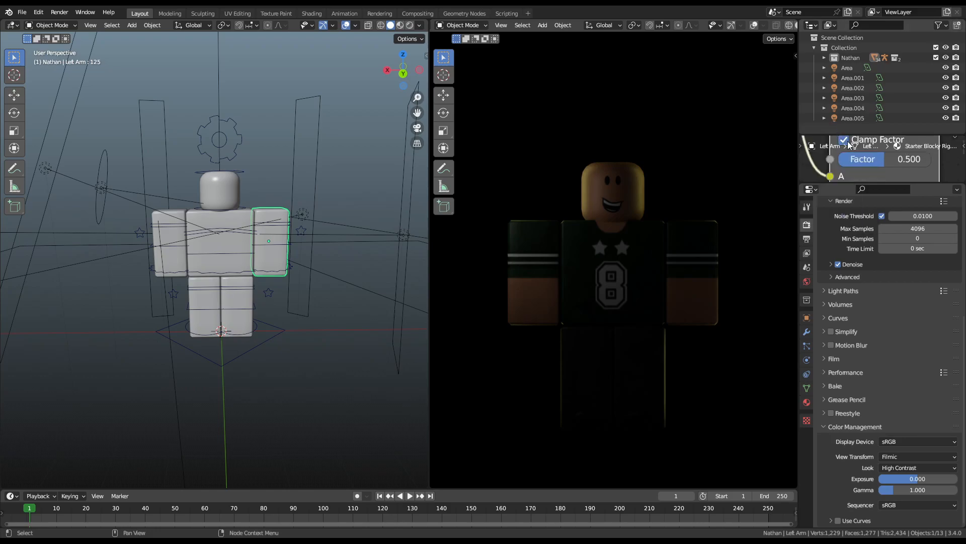
# Step: Push the Left Arm material's Mix Factor up to 1.000
pyautogui.moveTo(884, 159)
pyautogui.mouseDown()
pyautogui.moveTo(931, 159)
pyautogui.moveTo(839, 159)
pyautogui.moveTo(876, 159)
pyautogui.mouseUp()
pyautogui.rightClick(877, 159)
pyautogui.rightClick(947, 146)
pyautogui.moveTo(799, 147); pyautogui.dragTo(805, 147)
pyautogui.moveTo(881, 159); pyautogui.dragTo(912, 164)
# Step: Select Area.004 and try a vertical Z scale, then cancel it
pyautogui.moveTo(302, 237); pyautogui.dragTo(256, 234, button='middle')
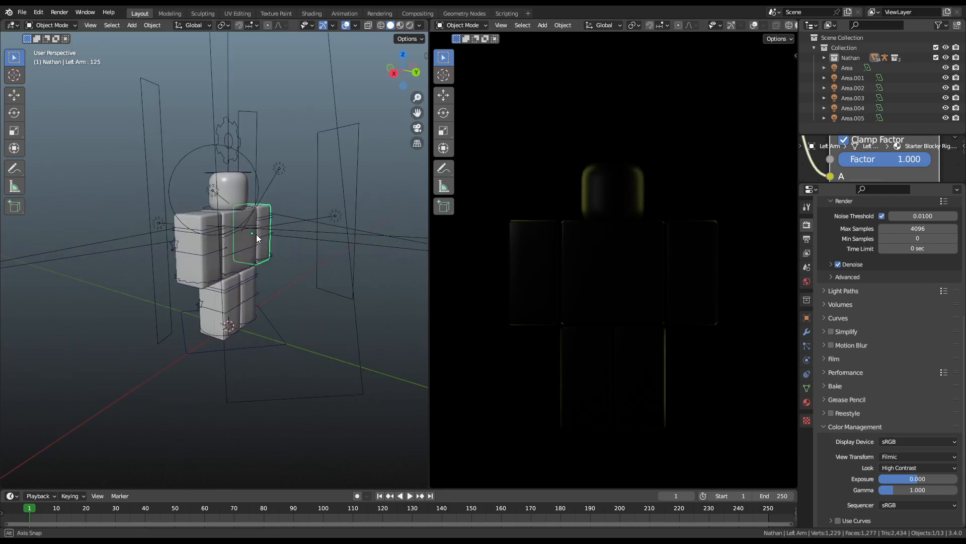
pyautogui.click(246, 219)
pyautogui.press('s')
pyautogui.press('z')
pyautogui.rightClick(277, 439)
pyautogui.moveTo(277, 273); pyautogui.dragTo(188, 299, button='middle')
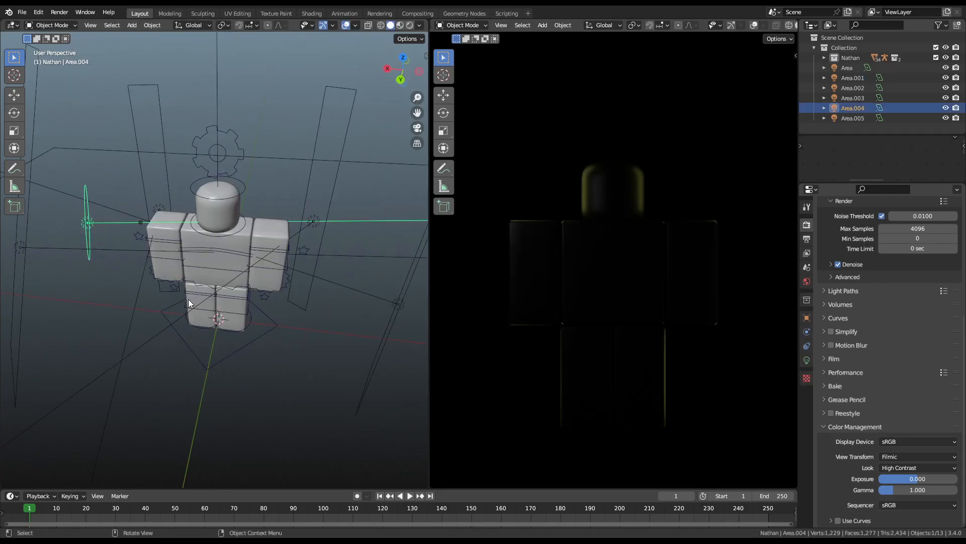
# Step: Move Area.004 to a new position, undoing a stray annotation stroke
pyautogui.press('g')
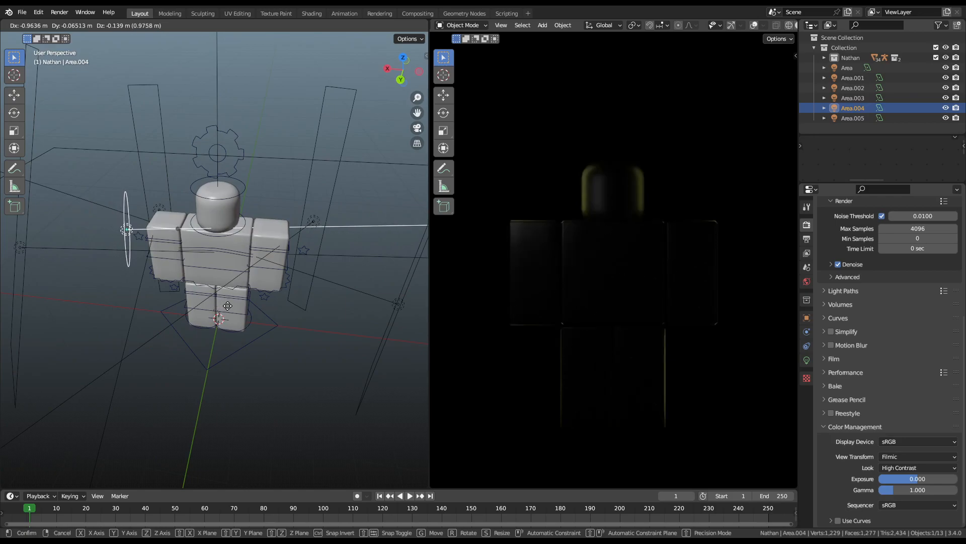
pyautogui.click(227, 306)
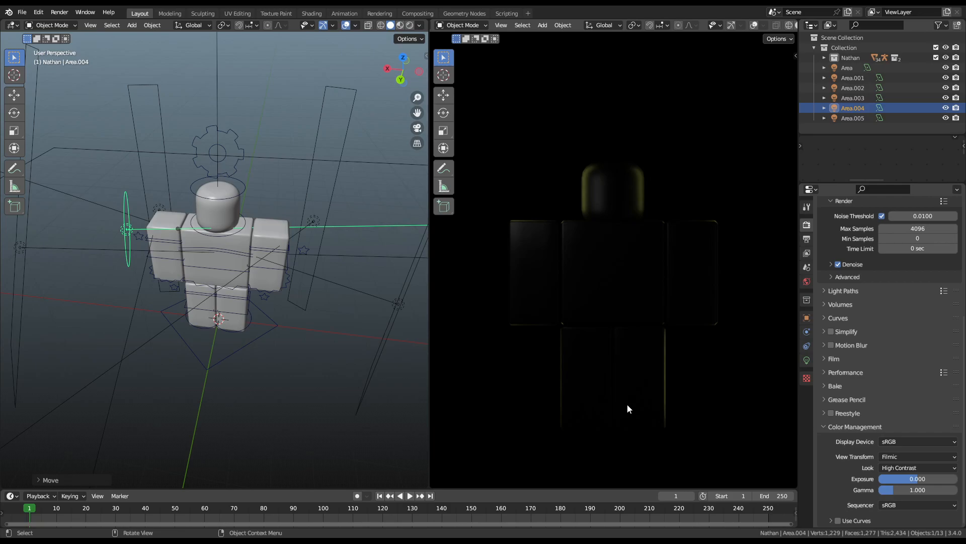
pyautogui.click(22, 171)
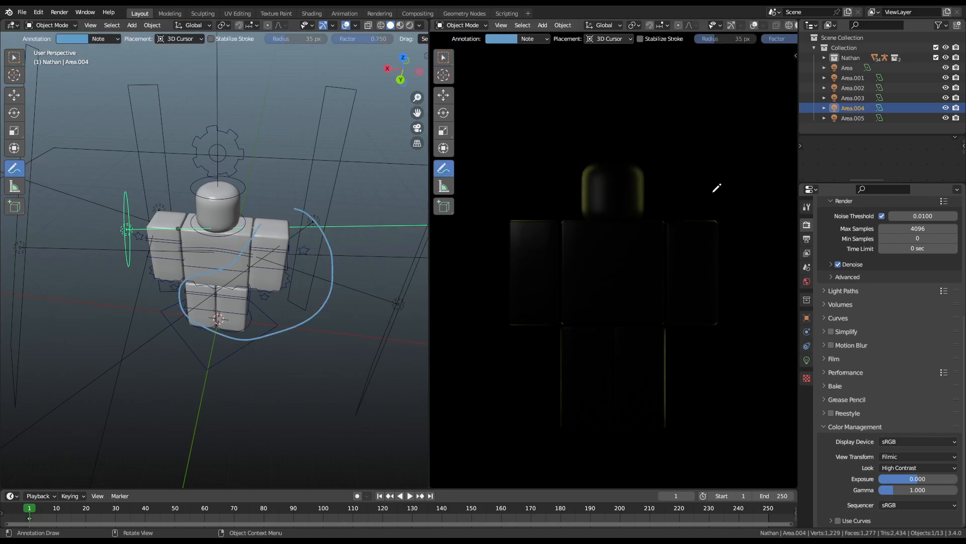
pyautogui.hotkey('ctrl', 'z')
pyautogui.moveTo(335, 263)
pyautogui.mouseDown(button='middle')
pyautogui.moveTo(335, 275)
pyautogui.moveTo(345, 235)
pyautogui.mouseUp(button='middle')
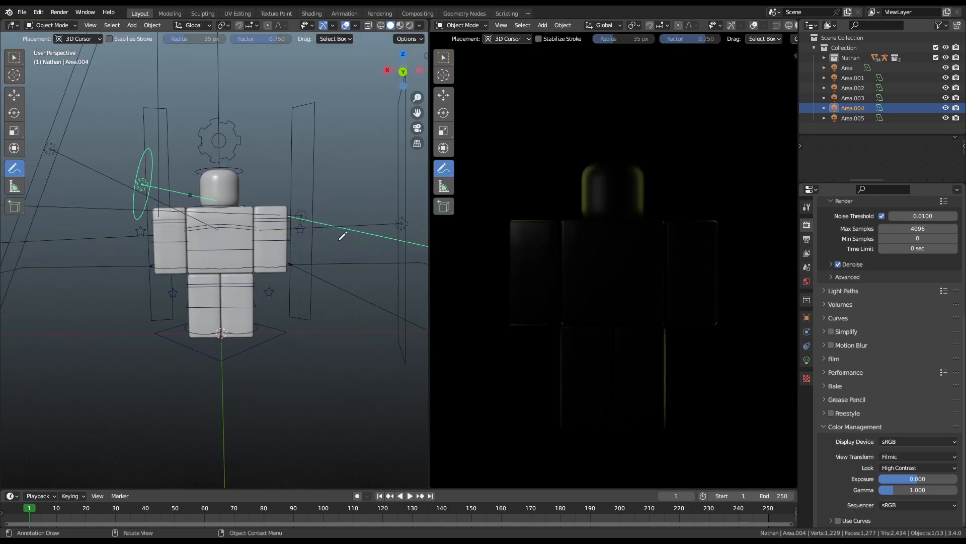
# Step: Turn off Grid, Floor, Text Info, Extras, Relationship Lines, Outline Selected and Viewer Node overlays
pyautogui.click(752, 28)
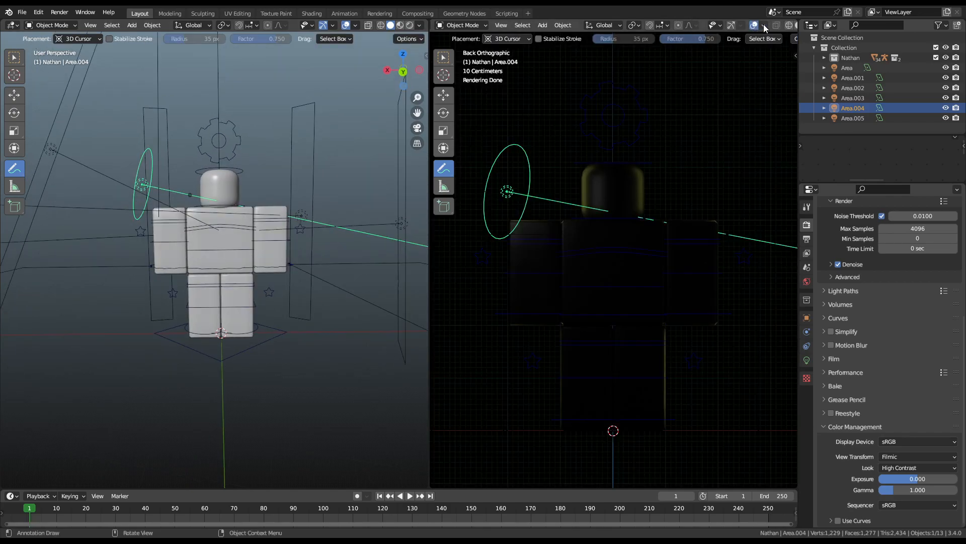
pyautogui.click(764, 26)
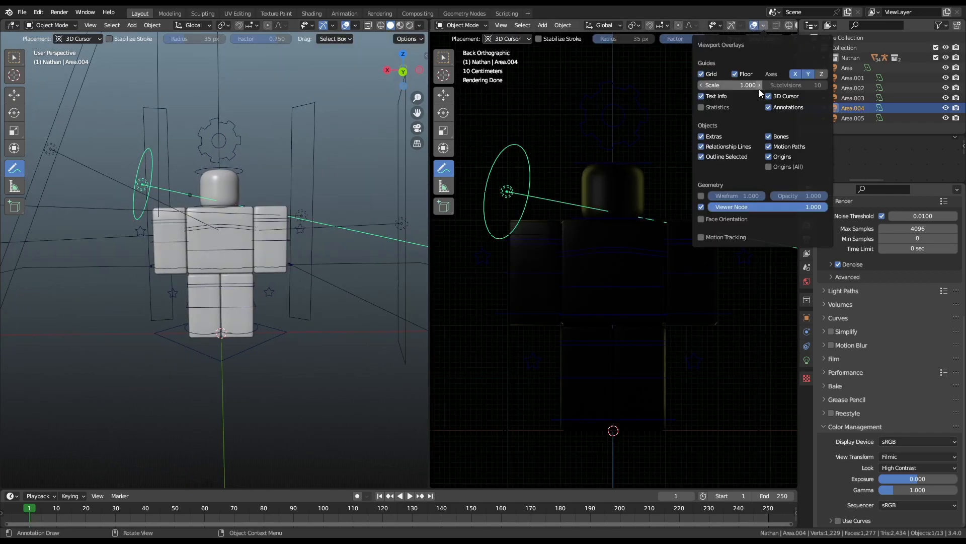
pyautogui.click(702, 74)
pyautogui.click(736, 74)
pyautogui.click(713, 85)
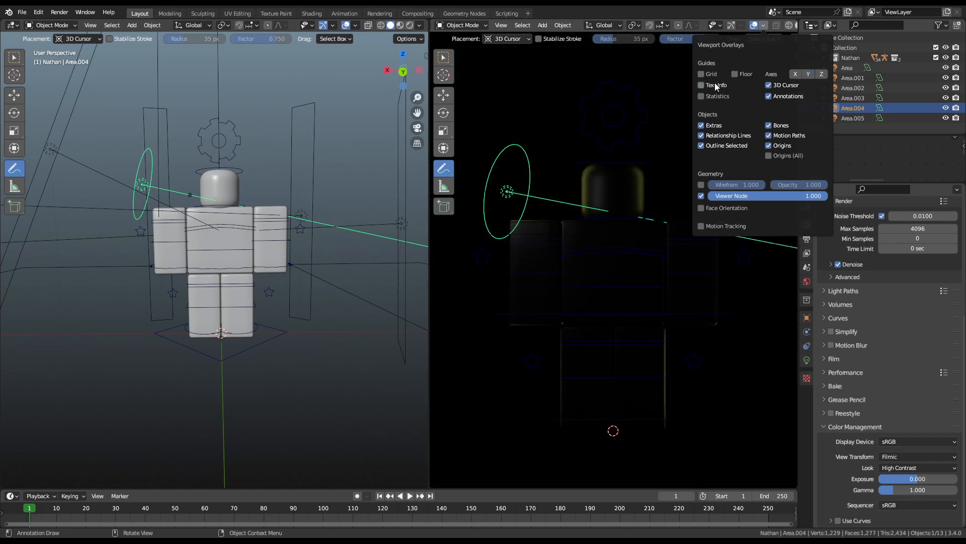
pyautogui.moveTo(701, 126); pyautogui.dragTo(705, 151)
pyautogui.click(701, 195)
# Step: Draw an annotation loop over the character, undo it, and return to the Move tool
pyautogui.moveTo(678, 215); pyautogui.dragTo(644, 223)
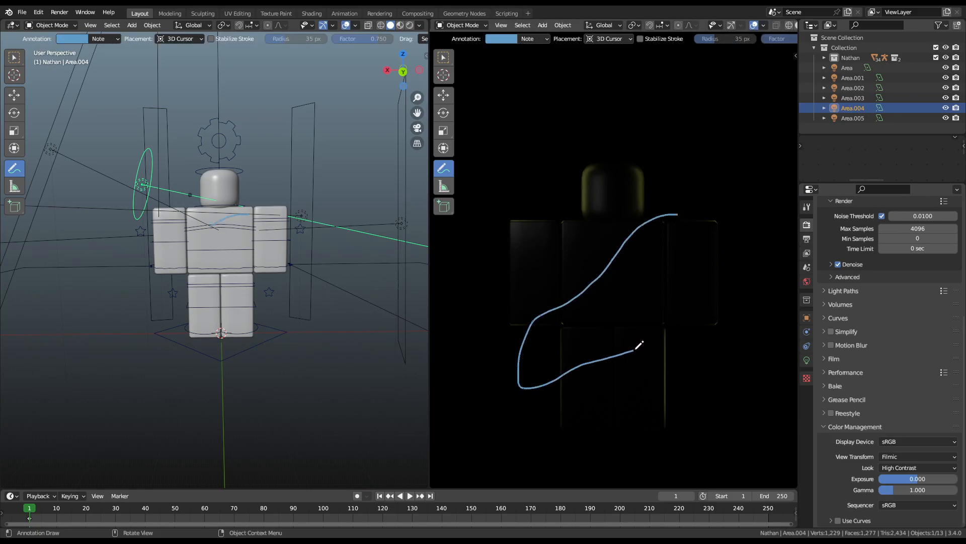
pyautogui.hotkey('ctrl', 'z')
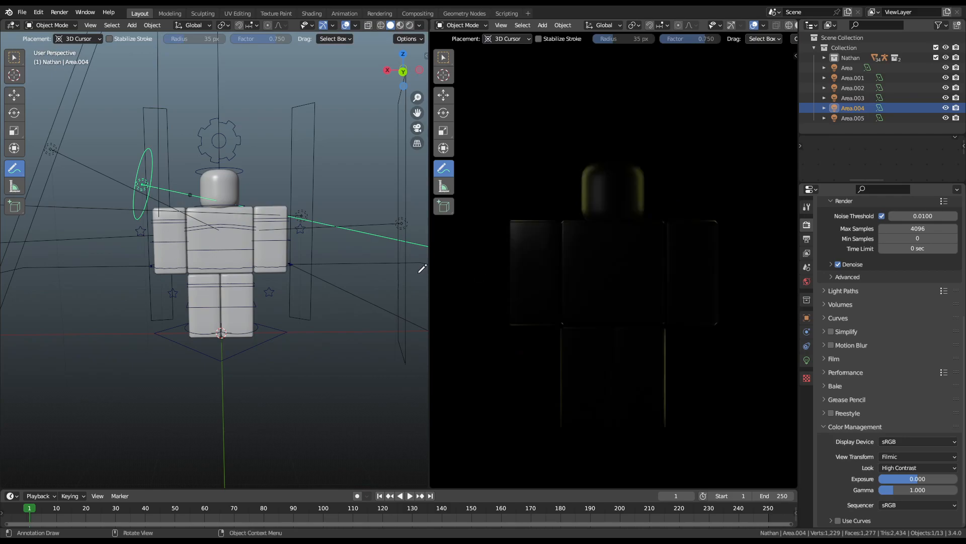
pyautogui.click(17, 98)
pyautogui.scroll(3, 199, 234)
pyautogui.scroll(-7, 246, 222)
pyautogui.moveTo(161, 228); pyautogui.dragTo(143, 273, button='middle')
# Step: Duplicate the Area.001 light and rotate the copy 90° about X to stand upright
pyautogui.click(341, 268)
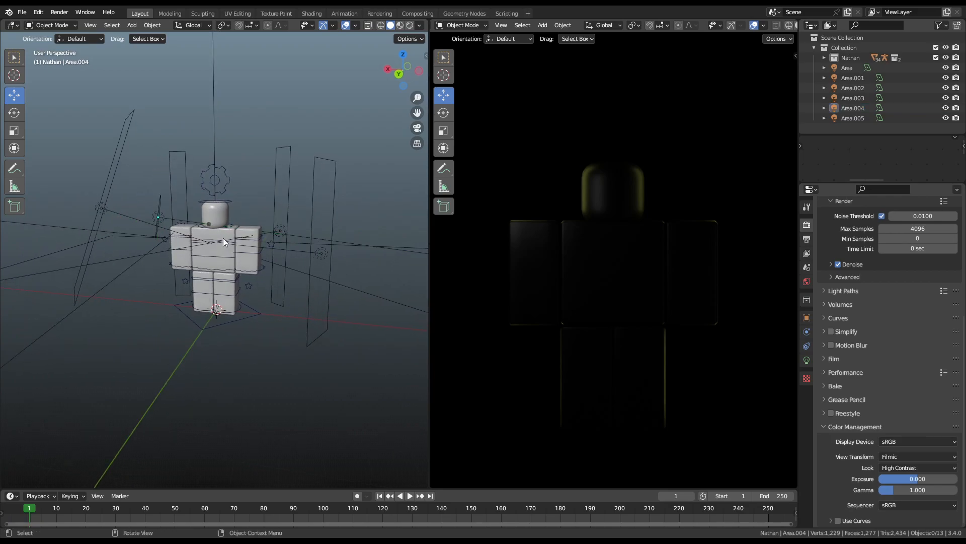
pyautogui.click(100, 210)
pyautogui.scroll(-3, 192, 277)
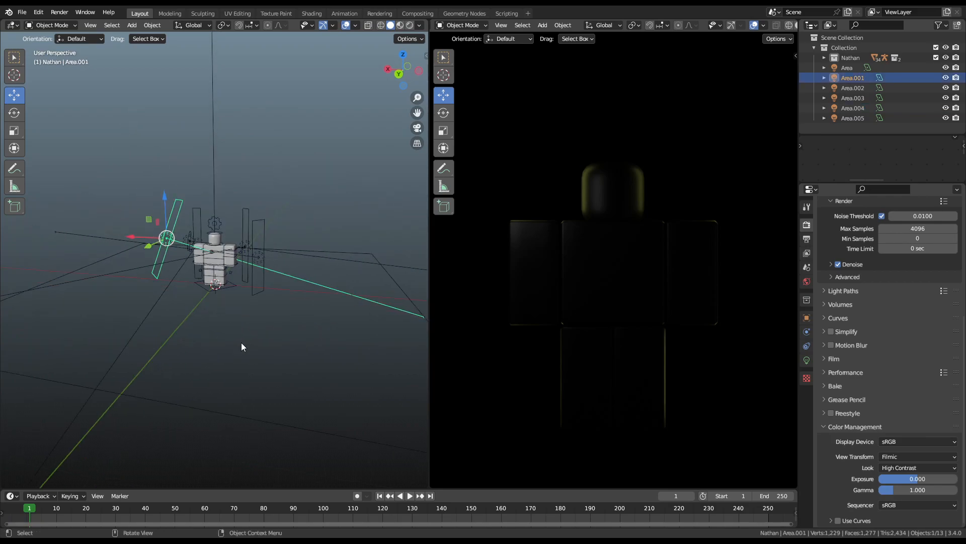
pyautogui.click(246, 422)
pyautogui.moveTo(246, 421); pyautogui.dragTo(202, 355, button='middle')
pyautogui.hotkey('shift', 'd')
pyautogui.rightClick(96, 289)
pyautogui.press('r')
pyautogui.press('x')
pyautogui.click(326, 294)
# Step: Move Area.006 in front of the character and scale it up into a large panel
pyautogui.press('g')
pyautogui.press('y')
pyautogui.click(295, 210)
pyautogui.press('s')
pyautogui.click(287, 227)
pyautogui.scroll(1, 285, 231)
pyautogui.moveTo(285, 231); pyautogui.dragTo(333, 275, button='middle')
pyautogui.press('g')
pyautogui.press('y')
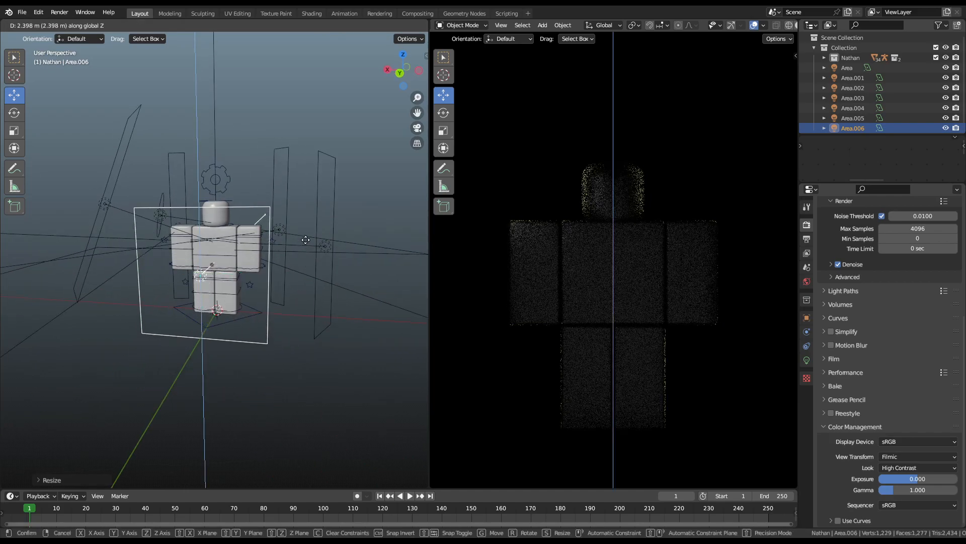
pyautogui.click(311, 225)
pyautogui.press('s')
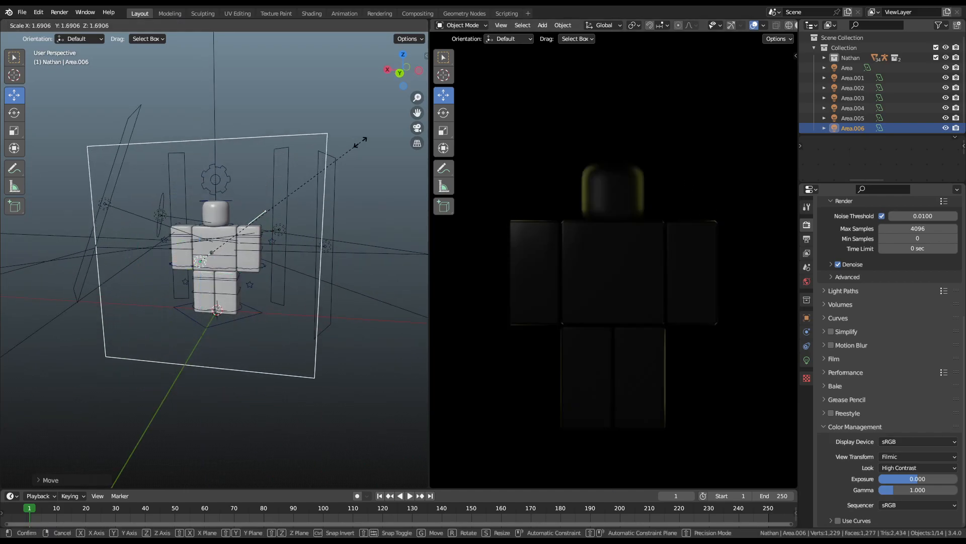
pyautogui.click(42, 120)
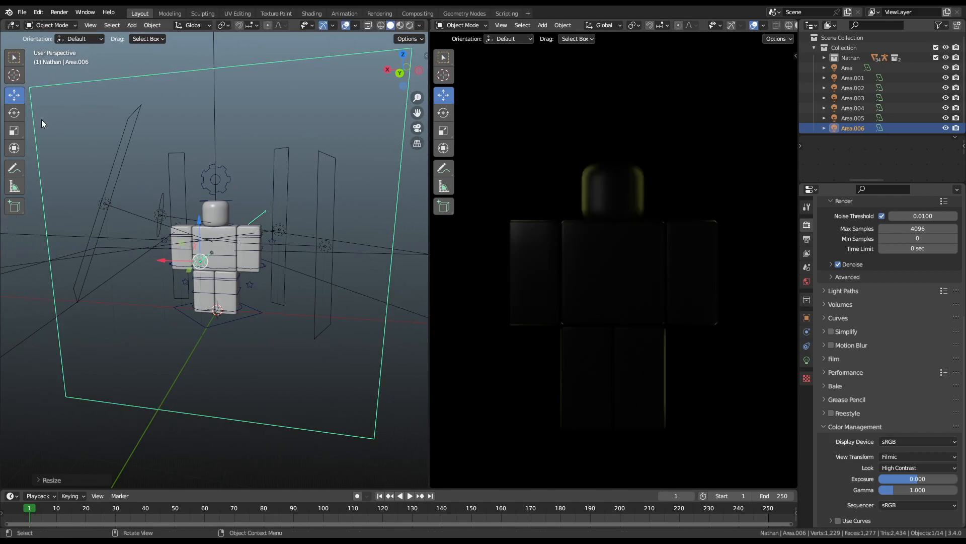
pyautogui.click(806, 360)
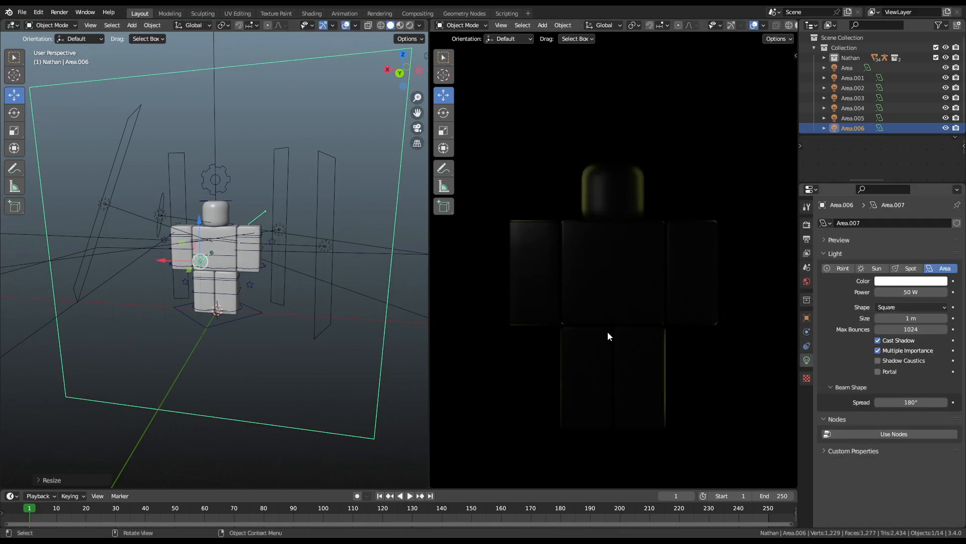
# Step: Narrow Area.006 along X, rotate it about Y, and shrink it down
pyautogui.scroll(-3, 259, 135)
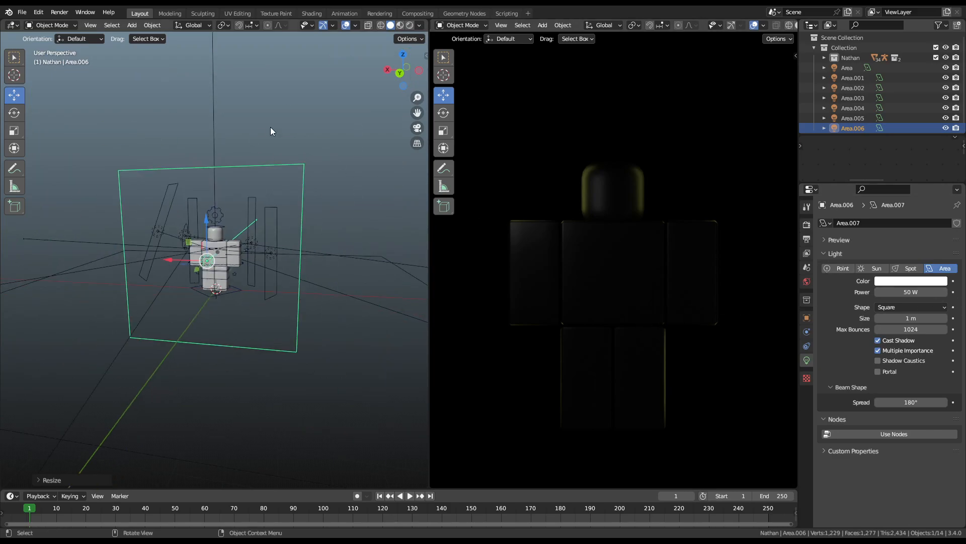
pyautogui.press('s')
pyautogui.press('x')
pyautogui.click(238, 208)
pyautogui.press('r')
pyautogui.press('x')
pyautogui.press('y')
pyautogui.click(288, 148)
pyautogui.press('s')
pyautogui.rightClick(289, 186)
pyautogui.press('s')
pyautogui.click(271, 206)
pyautogui.press('s')
pyautogui.click(261, 182)
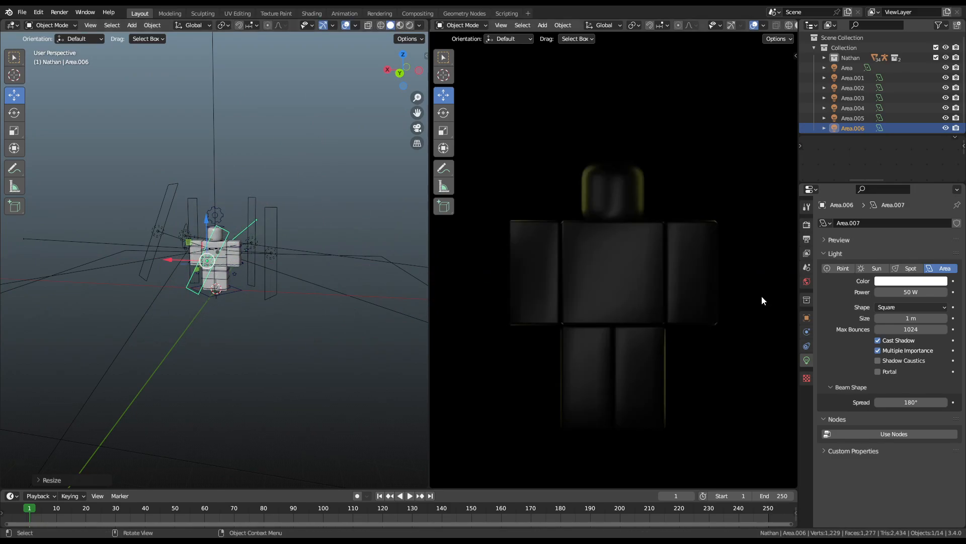
# Step: Lower Area.006's power to 10.5 W and tilt it about X and Y
pyautogui.moveTo(911, 292); pyautogui.dragTo(881, 292)
pyautogui.press('r')
pyautogui.press('x')
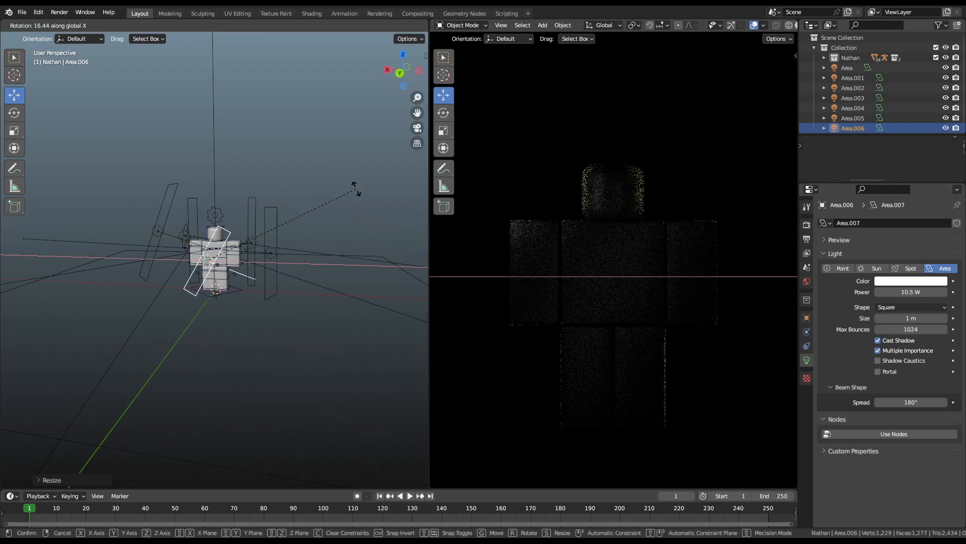
pyautogui.press('y')
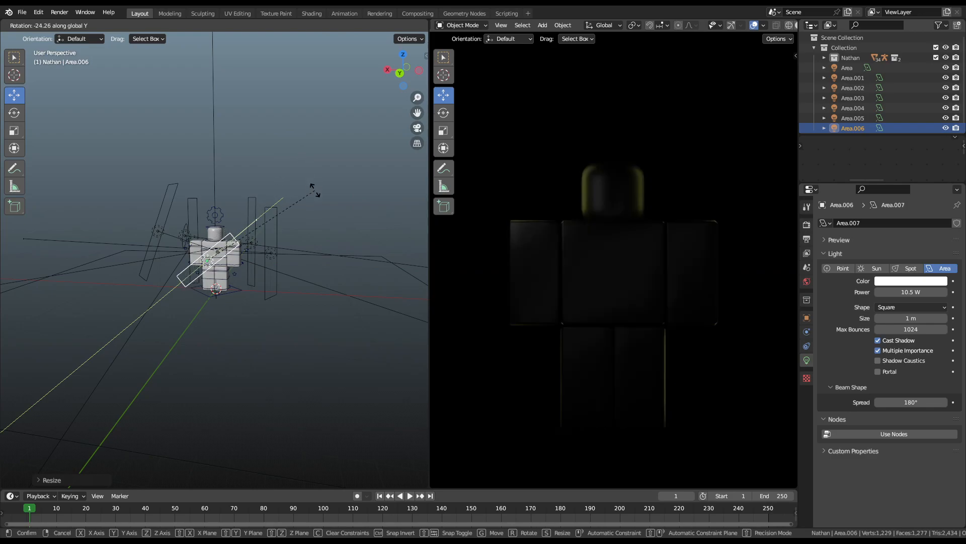
pyautogui.click(314, 190)
# Step: Change Area.006's shape to Disk after briefly trying Ellipse
pyautogui.click(918, 307)
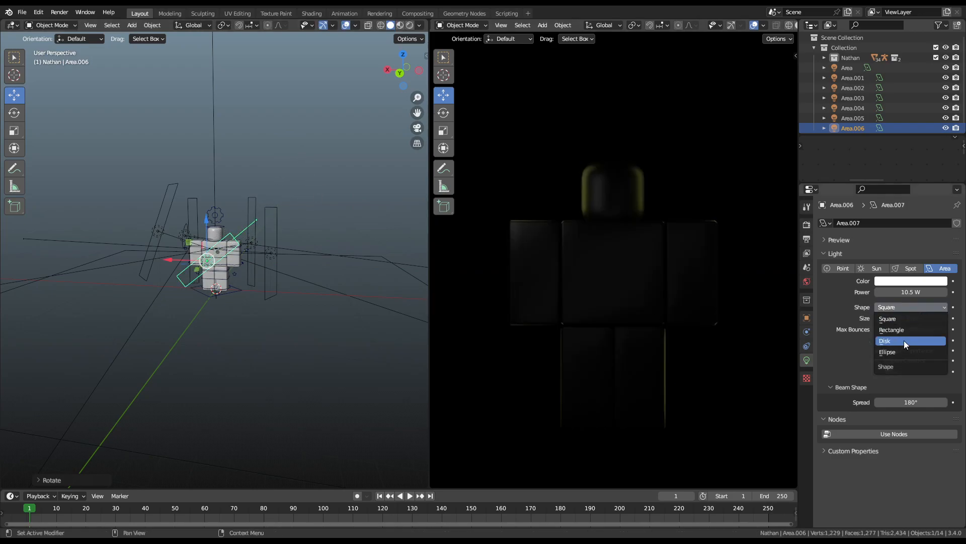
pyautogui.click(904, 340)
pyautogui.scroll(4, 292, 249)
pyautogui.click(912, 306)
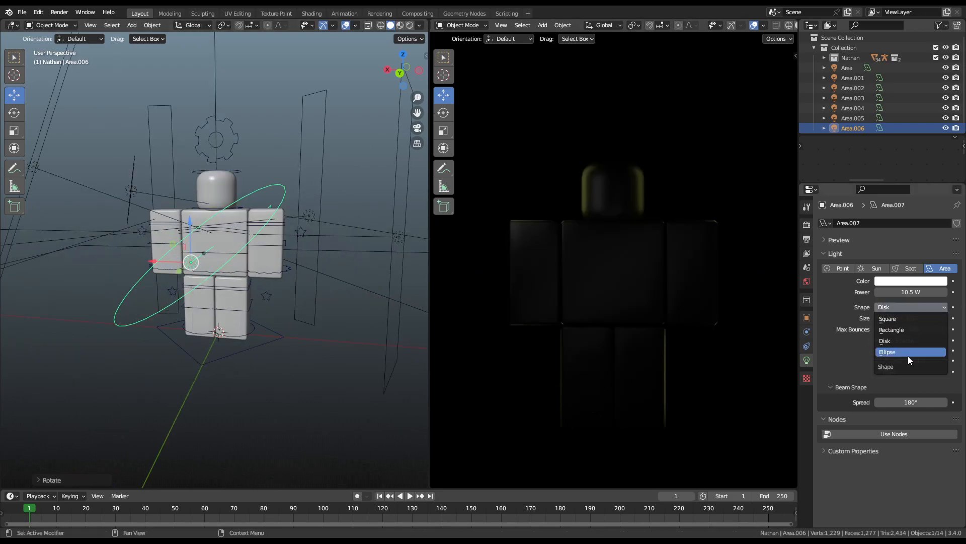
pyautogui.click(908, 356)
pyautogui.click(906, 307)
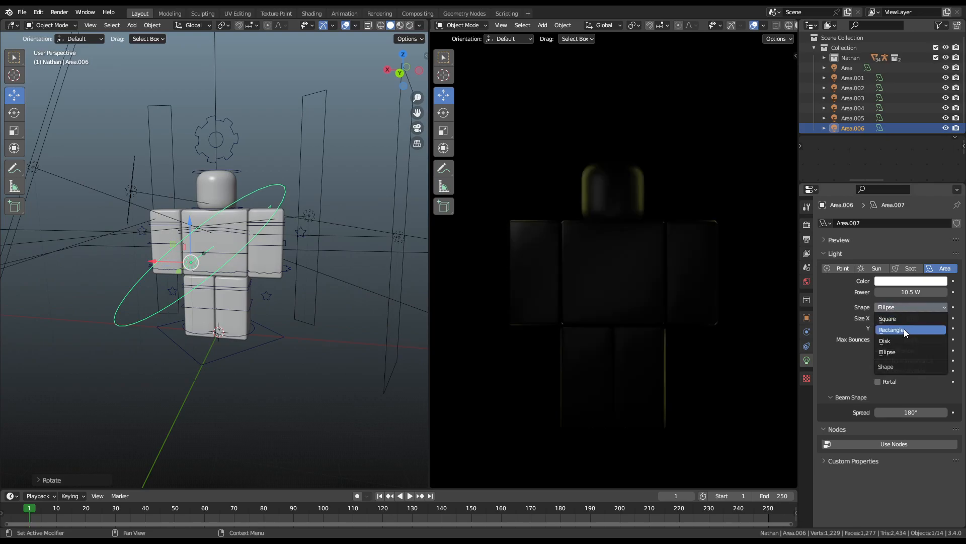
pyautogui.click(899, 340)
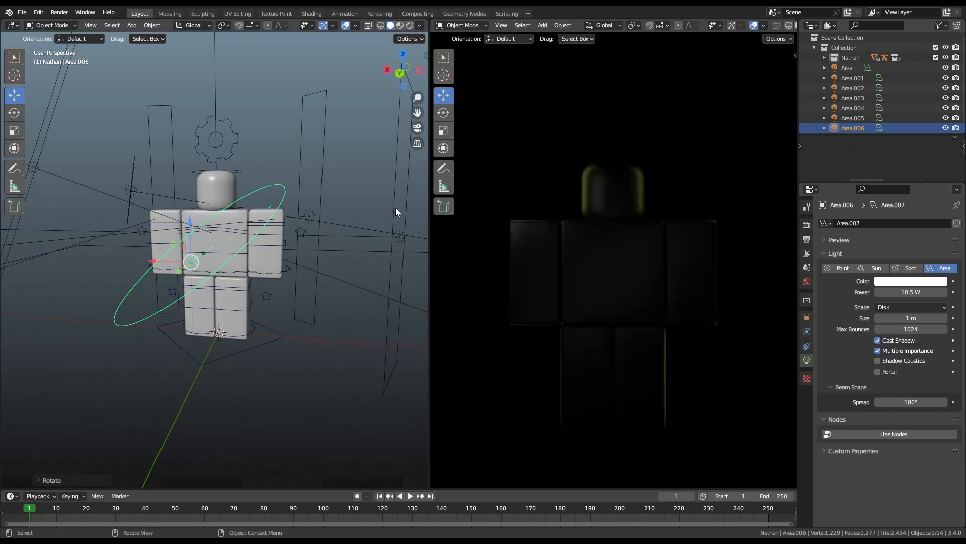
pyautogui.scroll(-2, 397, 209)
pyautogui.moveTo(184, 279); pyautogui.dragTo(212, 279, button='middle')
# Step: In pose mode, raise the Blocky Rig's subdivision setting to 2, then select Area.005
pyautogui.click(242, 172)
pyautogui.hotkey('ctrl', 'Tab')
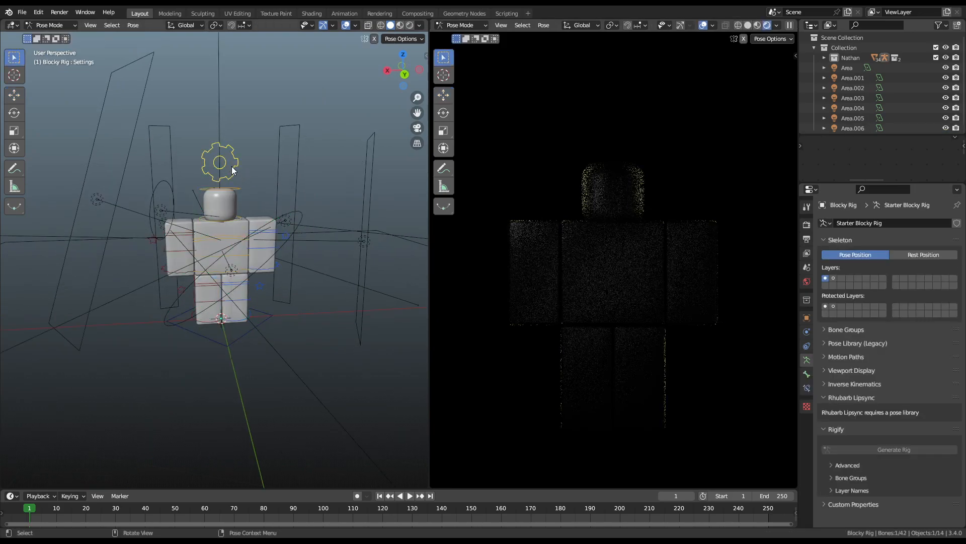
pyautogui.click(232, 168)
pyautogui.press('n')
pyautogui.doubleClick(397, 283)
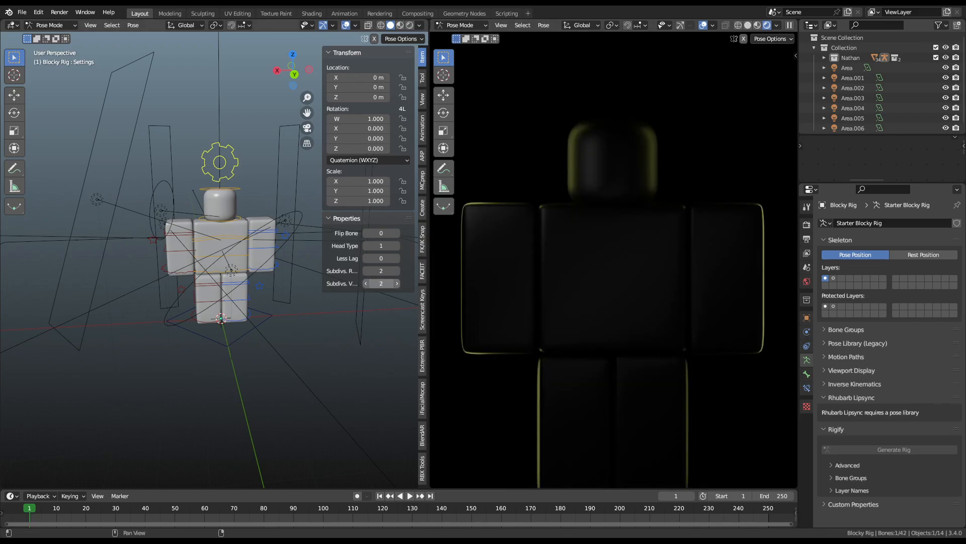
pyautogui.click(398, 283)
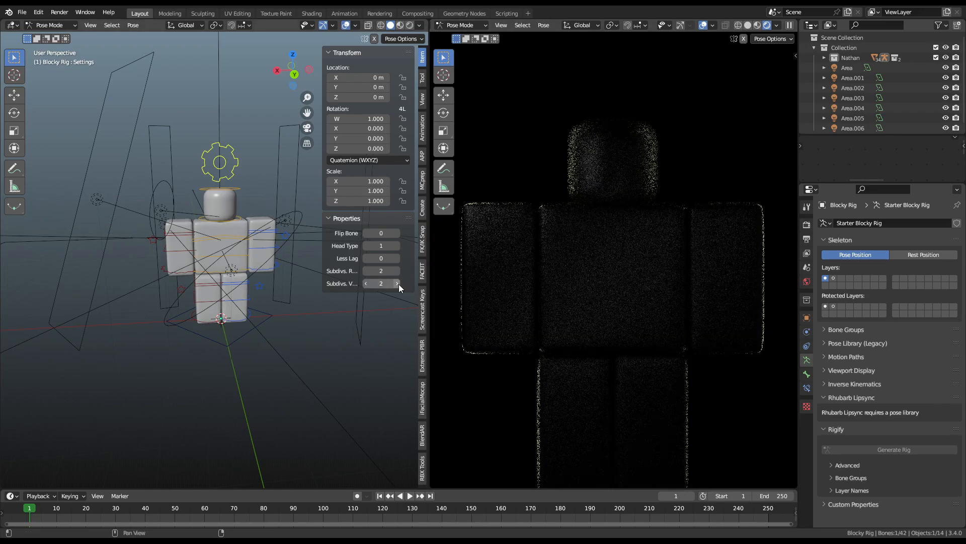
pyautogui.click(155, 260)
# Step: Move Area.005 along X and turn it 40.7° about Z
pyautogui.press('g')
pyautogui.press('x')
pyautogui.click(181, 249)
pyautogui.press('r')
pyautogui.press('z')
pyautogui.click(186, 229)
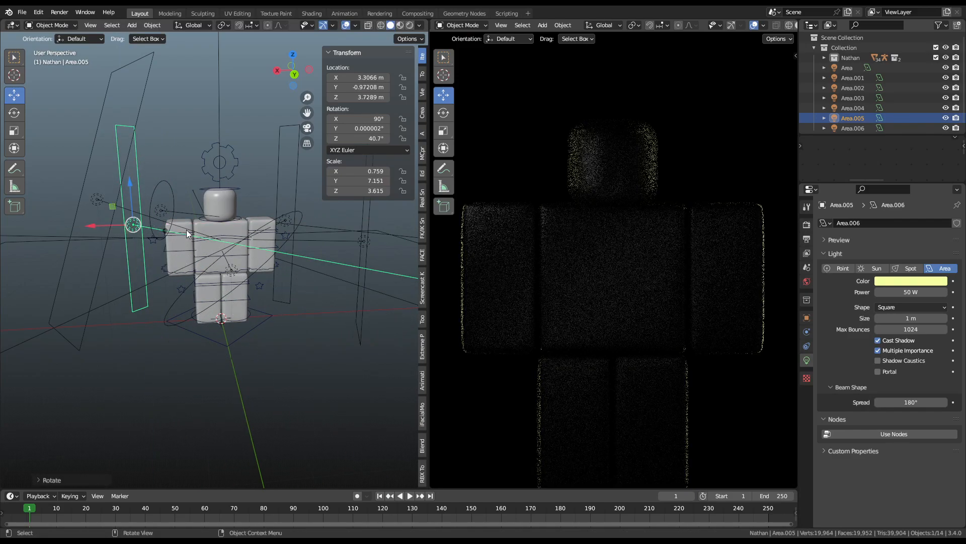
# Step: Move Area.003 and turn it to -50.3° about Z
pyautogui.scroll(-2, 294, 270)
pyautogui.click(270, 267)
pyautogui.press('g')
pyautogui.click(293, 276)
pyautogui.press('r')
pyautogui.press('z')
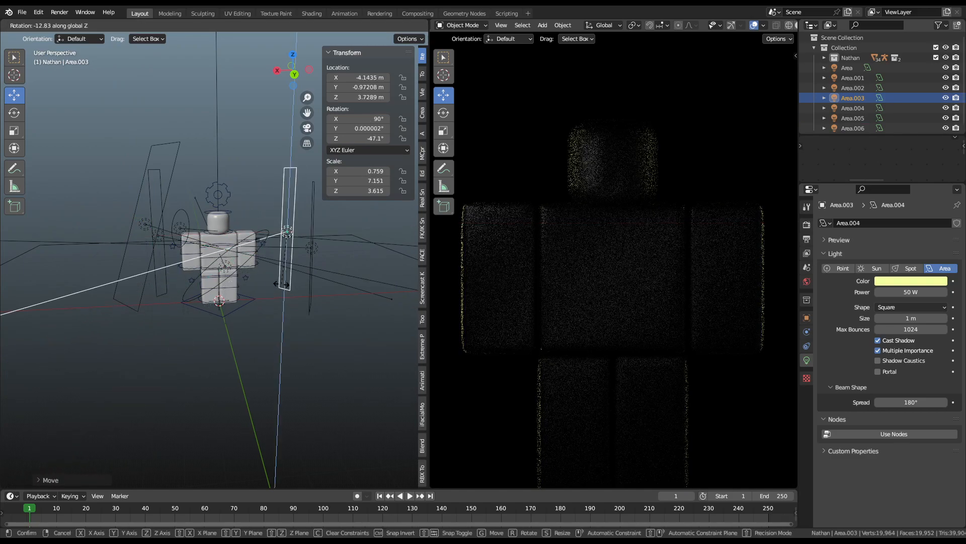
pyautogui.click(279, 284)
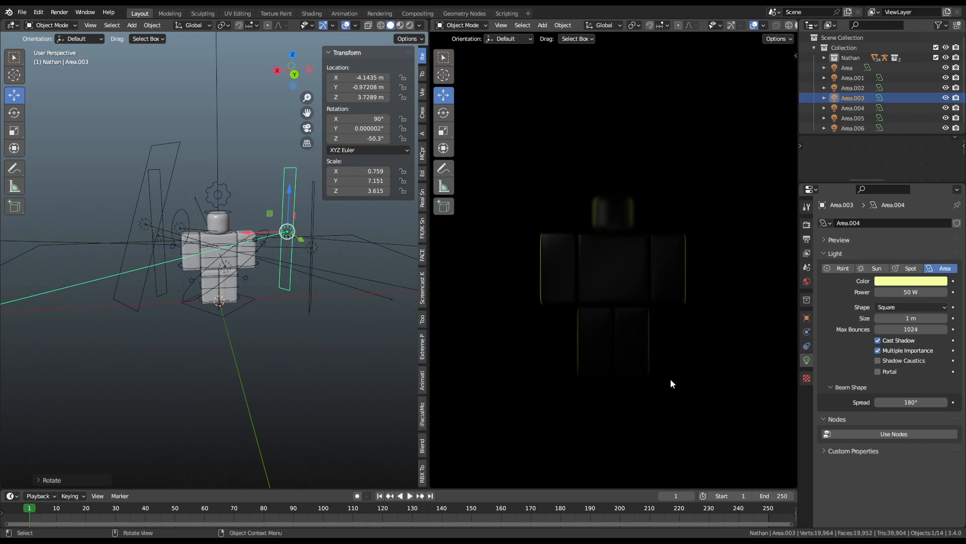
# Step: Reselect Area.005 and move it along Y to -5.5427 m
pyautogui.scroll(1, 542, 345)
pyautogui.click(164, 214)
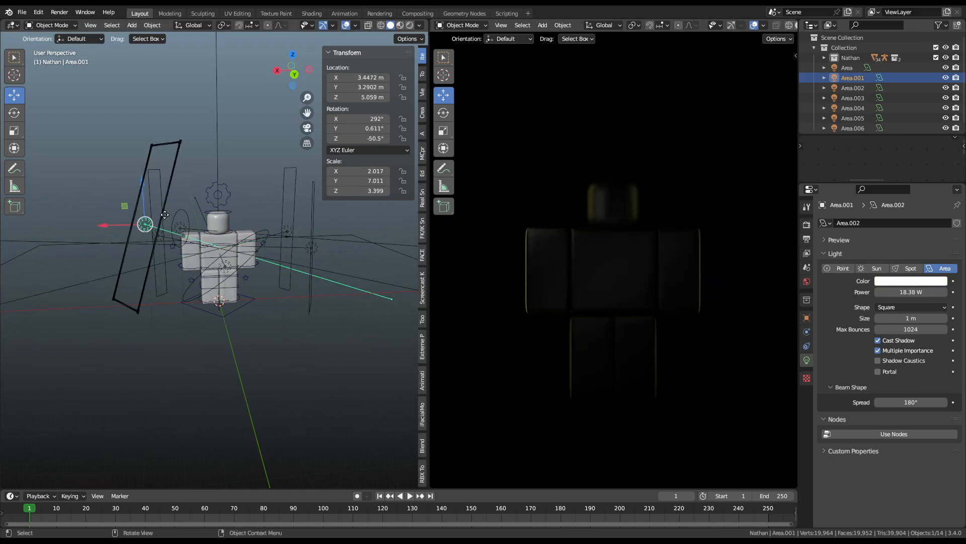
pyautogui.click(162, 238)
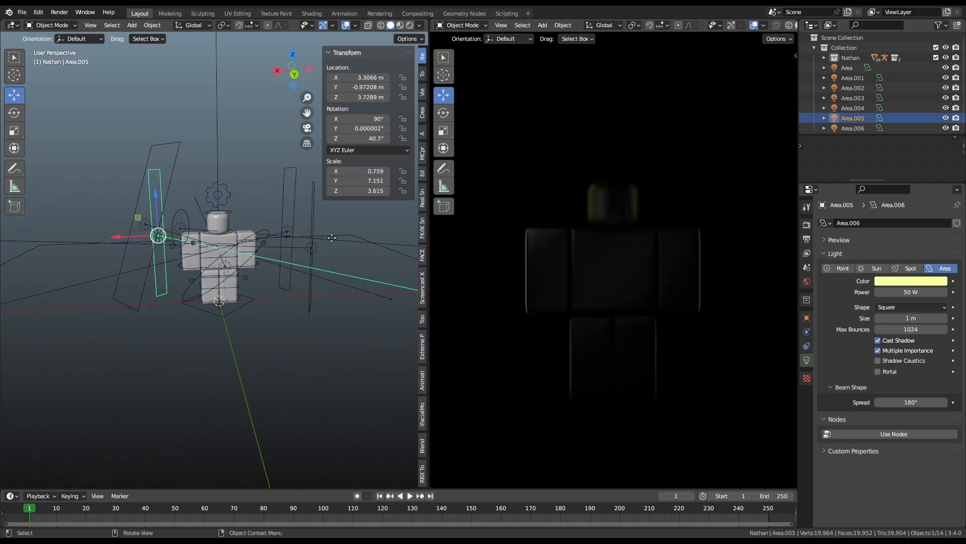
pyautogui.click(288, 226)
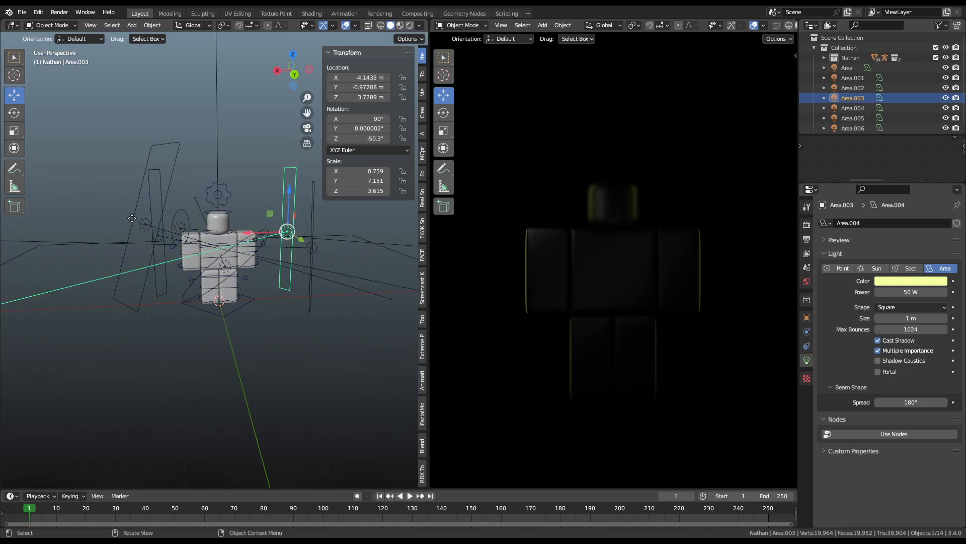
pyautogui.click(157, 208)
pyautogui.moveTo(157, 208); pyautogui.dragTo(381, 221, button='middle')
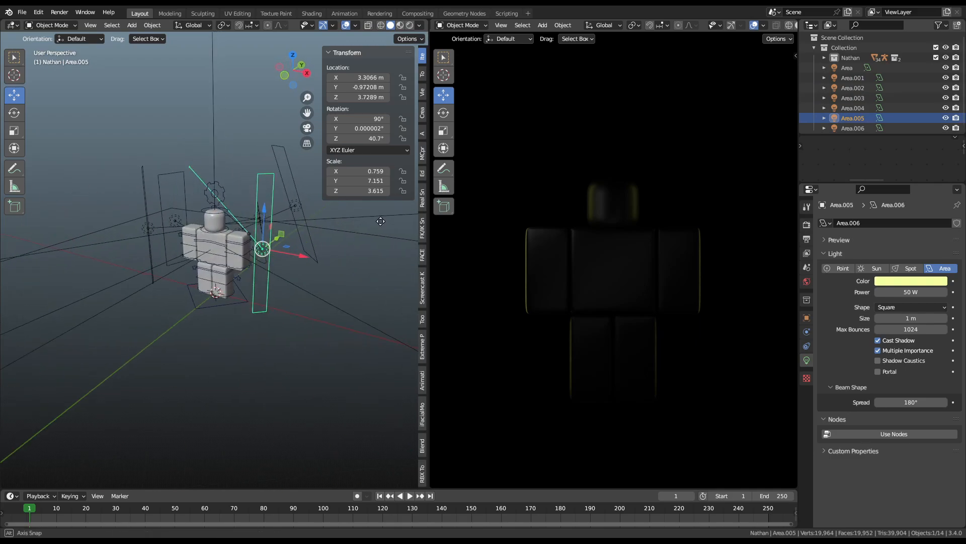
pyautogui.press('g')
pyautogui.press('y')
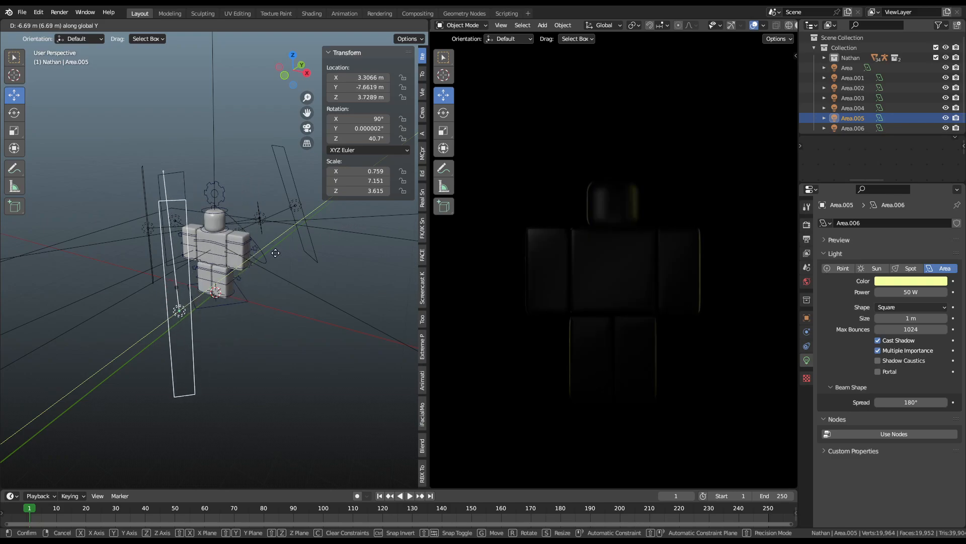
pyautogui.click(319, 241)
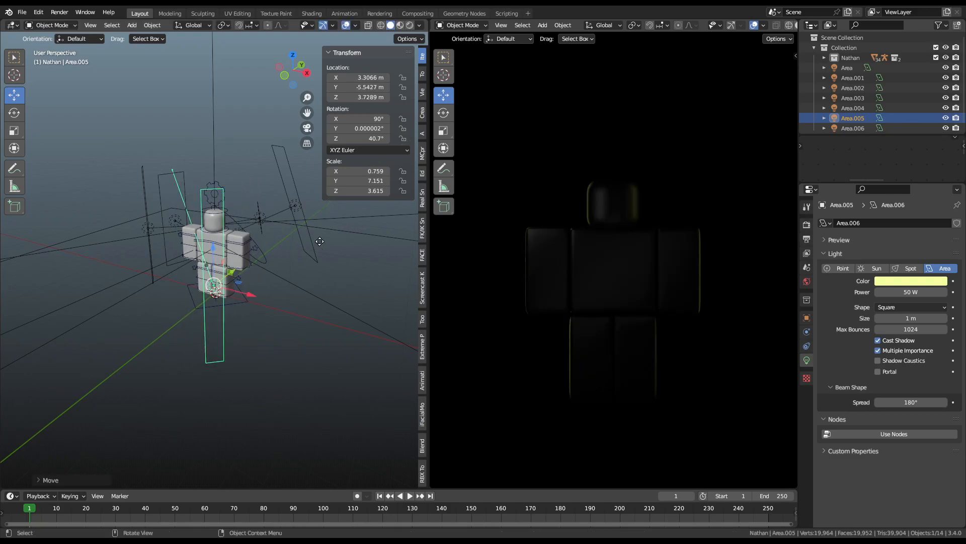
# Step: Undo a stray vertical move and shift Area.005 along X to 6.1488 m
pyautogui.press('g')
pyautogui.press('z')
pyautogui.click(314, 225)
pyautogui.hotkey('ctrl', 'z')
pyautogui.press('g')
pyautogui.press('x')
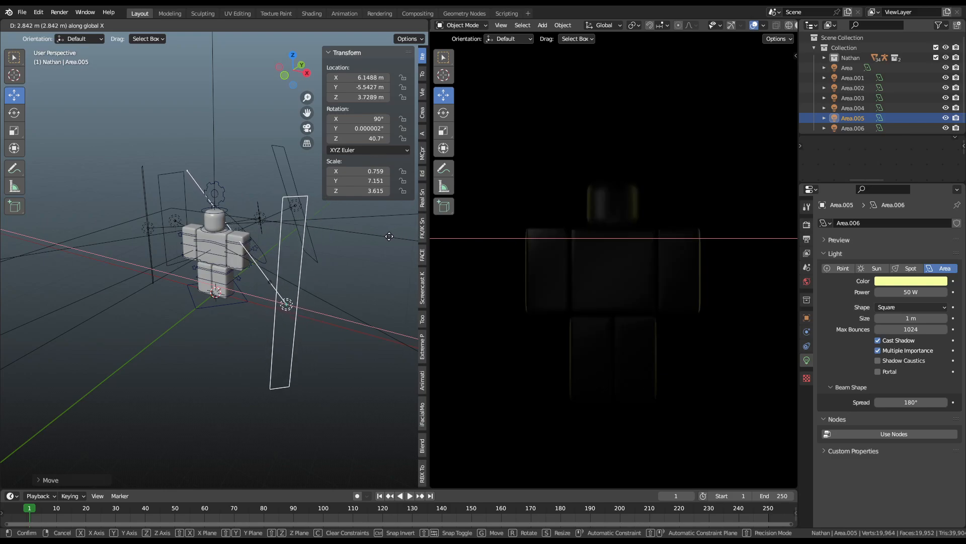
pyautogui.click(389, 236)
# Step: Select Area.003 together with Area.005 and raise both lights to Z 4.3837
pyautogui.click(145, 222)
pyautogui.moveTo(145, 222); pyautogui.dragTo(328, 256, button='middle')
pyautogui.press('g')
pyautogui.press('z')
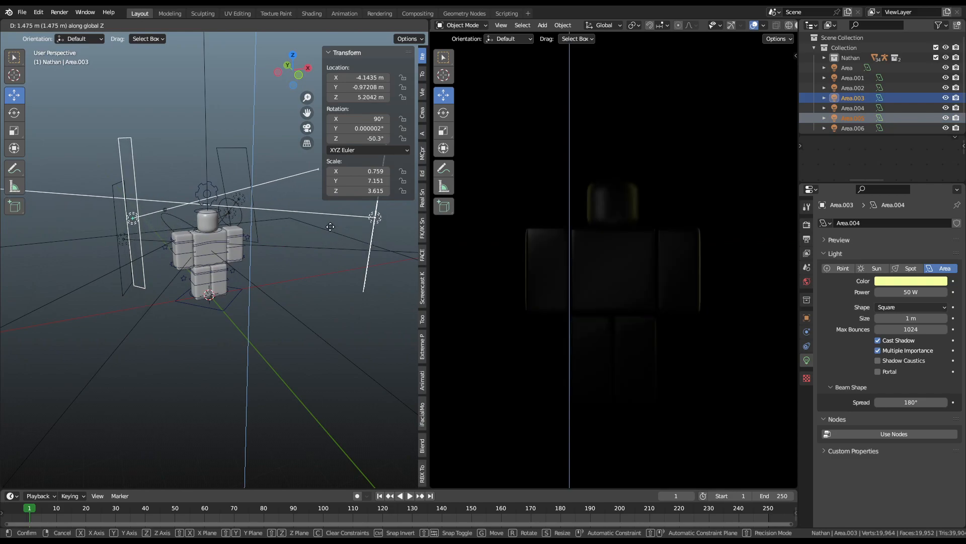
pyautogui.click(334, 244)
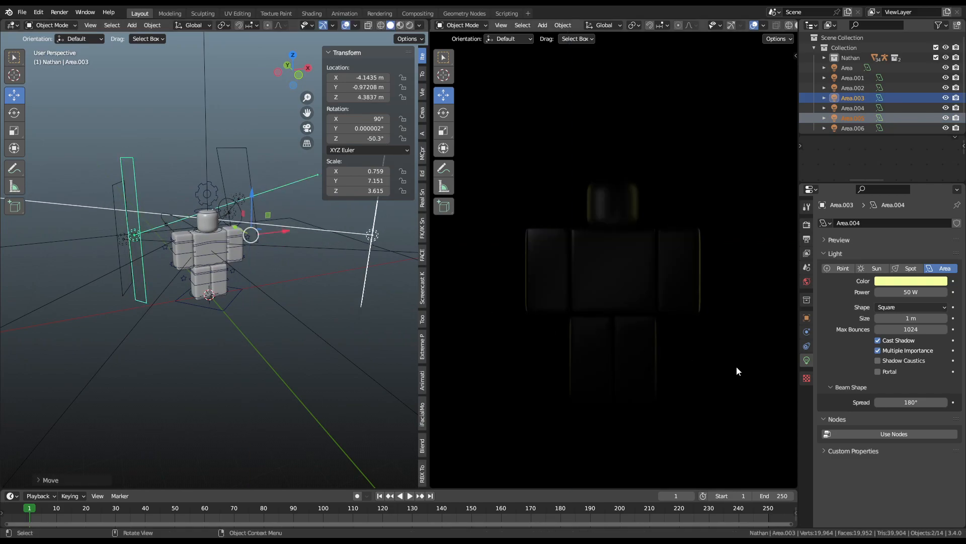
# Step: Set the lights' power to 67.1 W and tint Area.003 pale bluish-white
pyautogui.scroll(-3, 397, 234)
pyautogui.moveTo(910, 292)
pyautogui.mouseDown()
pyautogui.moveTo(921, 291)
pyautogui.moveTo(903, 292)
pyautogui.mouseUp()
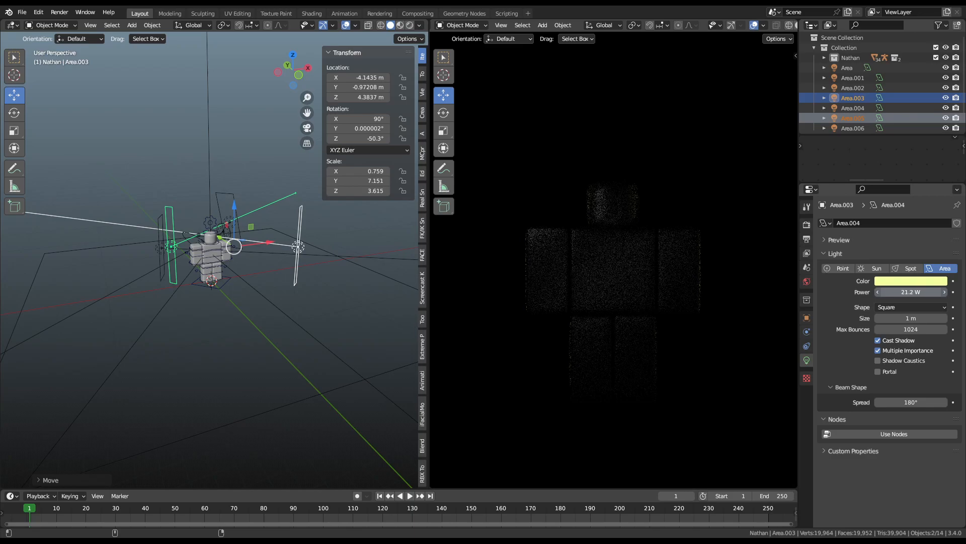
pyautogui.moveTo(911, 292)
pyautogui.mouseDown()
pyautogui.moveTo(921, 292)
pyautogui.moveTo(910, 292)
pyautogui.mouseUp()
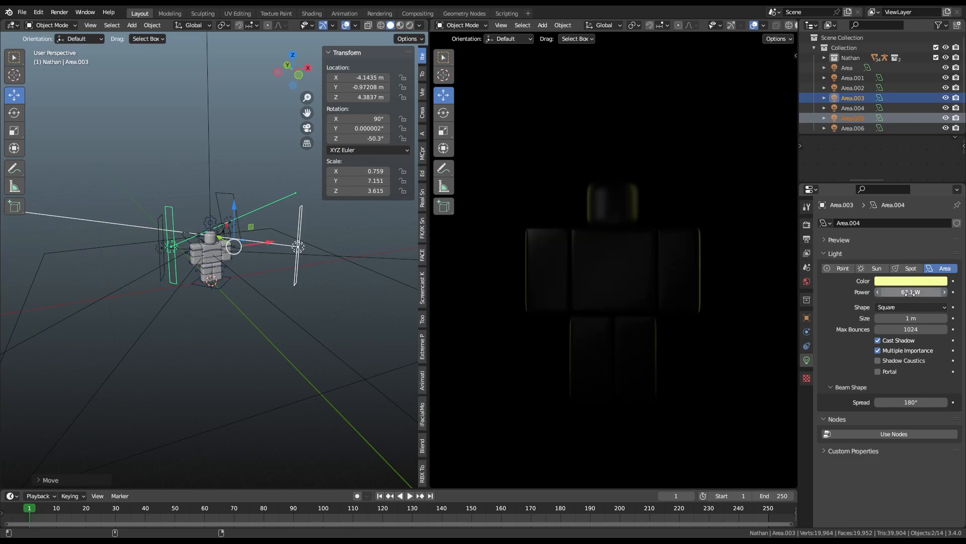
pyautogui.click(917, 281)
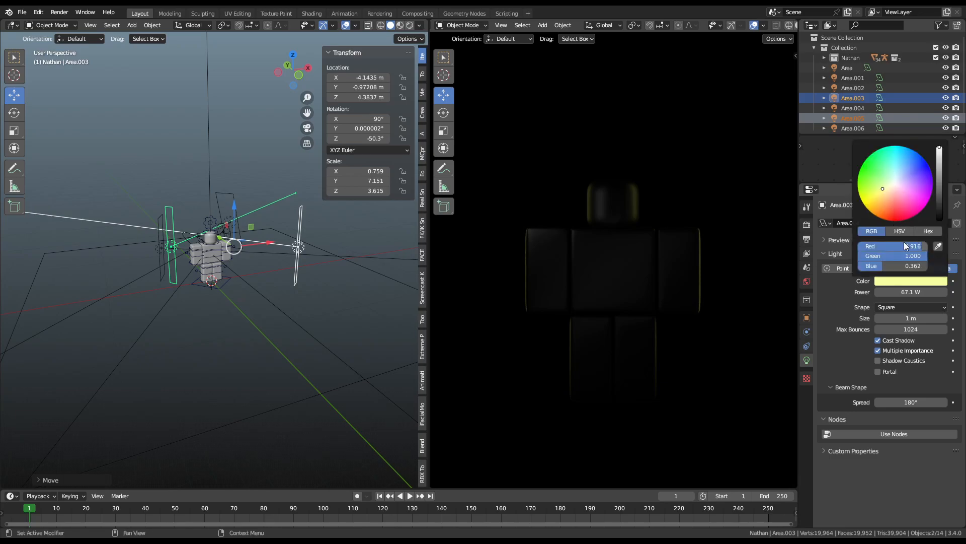
pyautogui.moveTo(892, 184); pyautogui.dragTo(895, 177)
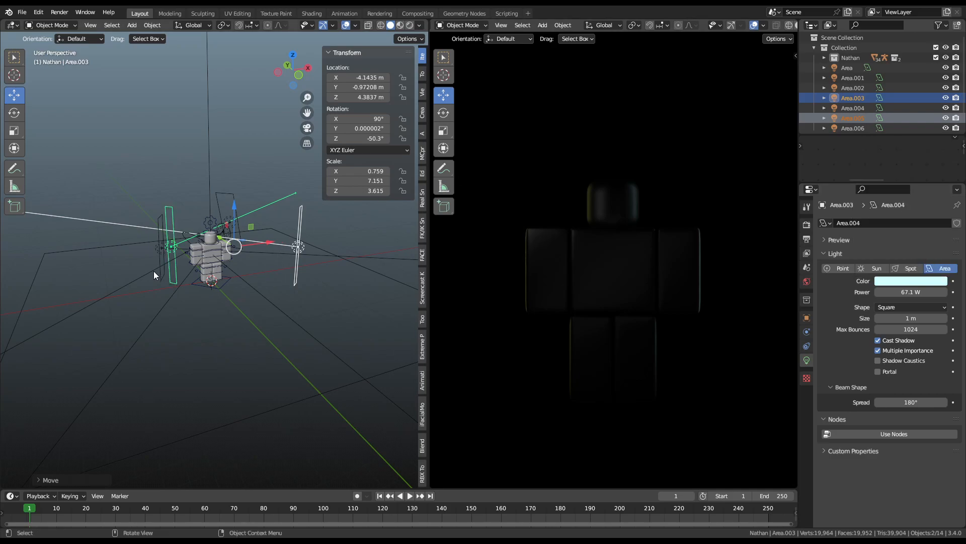
# Step: Give Area.005 a paler cream colour (R 0.985, G 1.000, B 0.750)
pyautogui.click(302, 248)
pyautogui.click(917, 280)
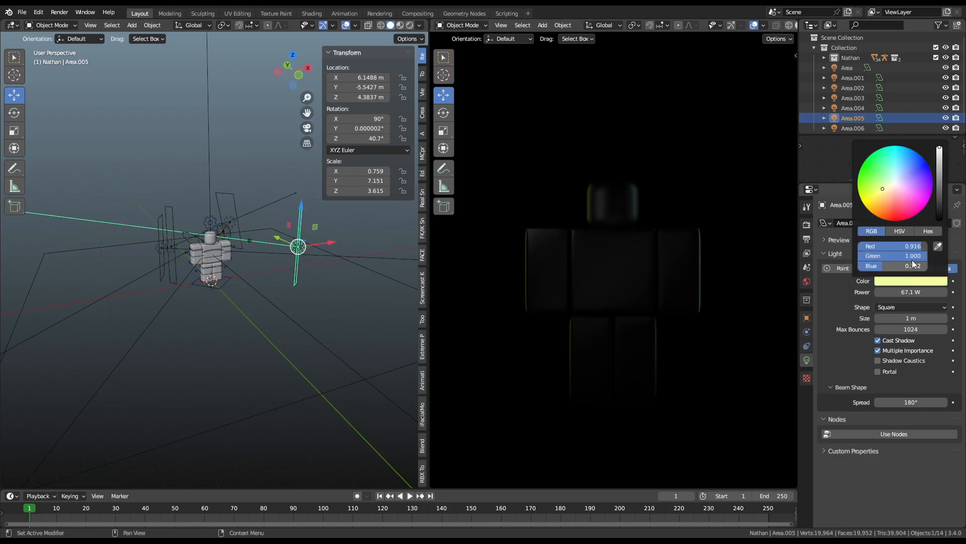
pyautogui.moveTo(881, 196); pyautogui.dragTo(888, 186)
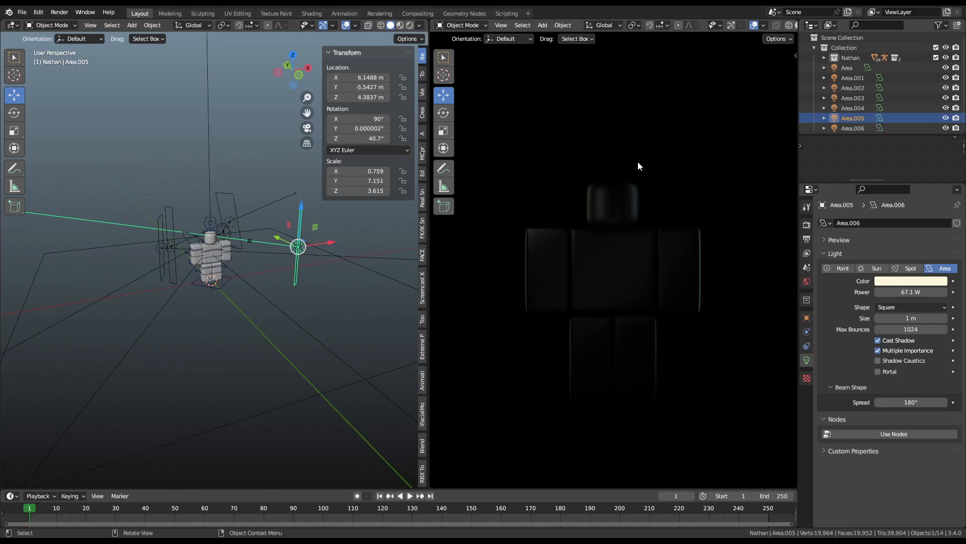
pyautogui.scroll(6, 635, 125)
pyautogui.scroll(-1, 669, 181)
pyautogui.scroll(1, 657, 208)
pyautogui.keyDown('shift'); pyautogui.moveTo(641, 228); pyautogui.dragTo(640, 443, button='middle'); pyautogui.keyUp('shift')
pyautogui.scroll(6, 639, 168)
pyautogui.scroll(3, 609, 244)
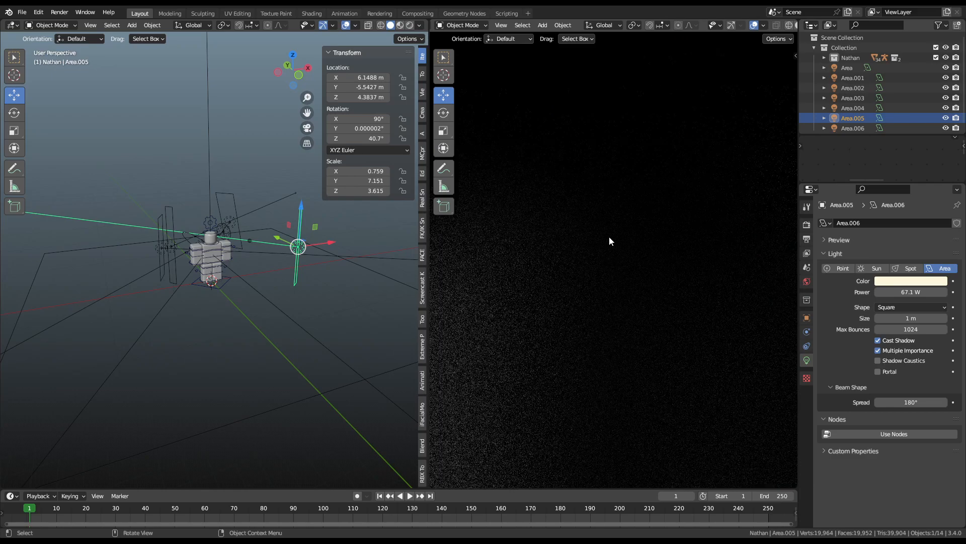
pyautogui.keyDown('shift'); pyautogui.moveTo(609, 246); pyautogui.dragTo(620, 333, button='middle'); pyautogui.keyUp('shift')
# Step: Switch the world background to a Sky Texture with strength 0.0
pyautogui.click(807, 281)
pyautogui.click(880, 287)
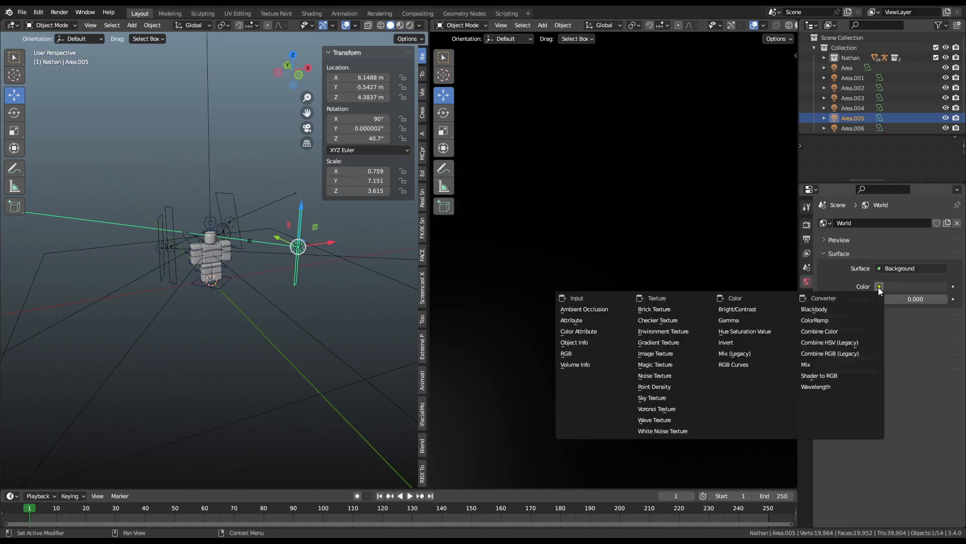
pyautogui.click(655, 398)
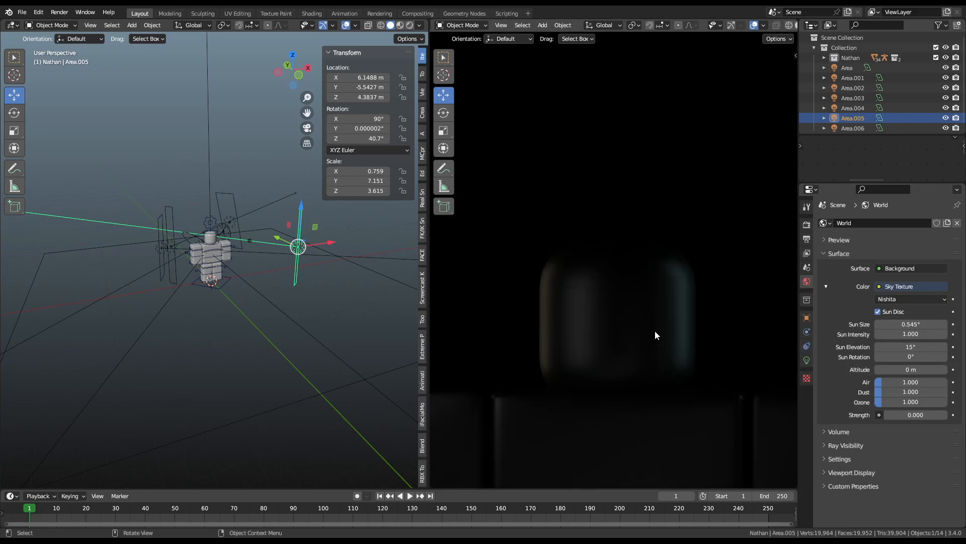
pyautogui.click(907, 414)
pyautogui.write('0.0')
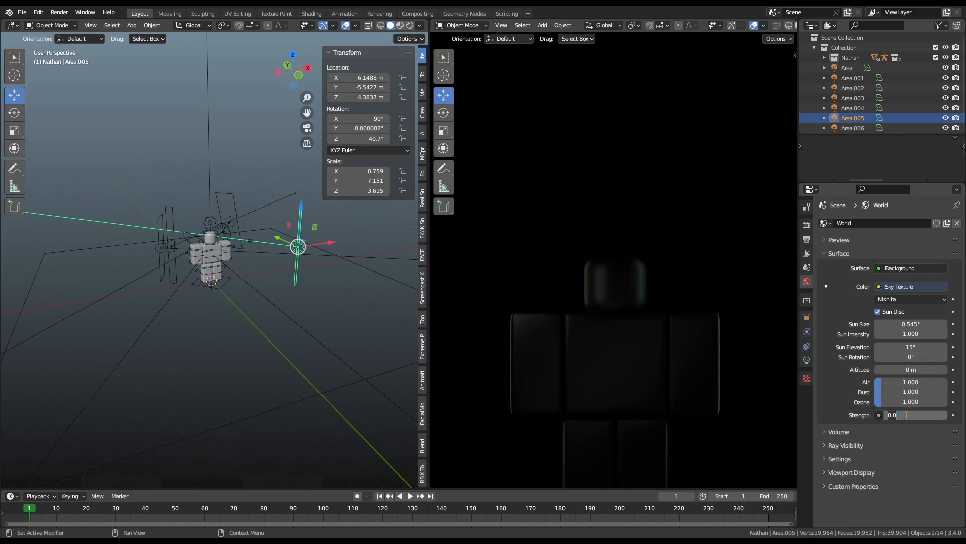
pyautogui.press('Return')
# Step: Enable a transparent film background in the render settings
pyautogui.click(807, 225)
pyautogui.scroll(-10, 833, 459)
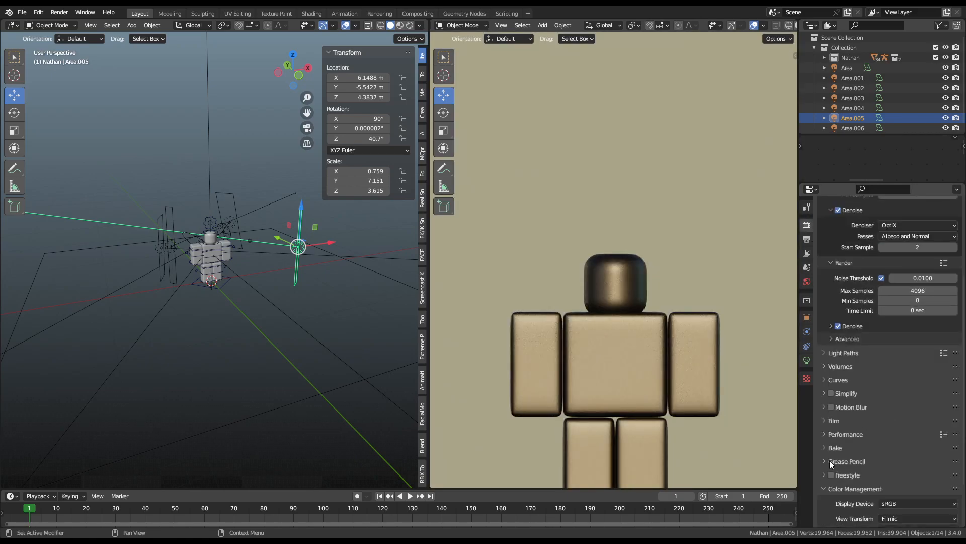
pyautogui.click(834, 420)
pyautogui.scroll(-2, 857, 453)
pyautogui.click(838, 453)
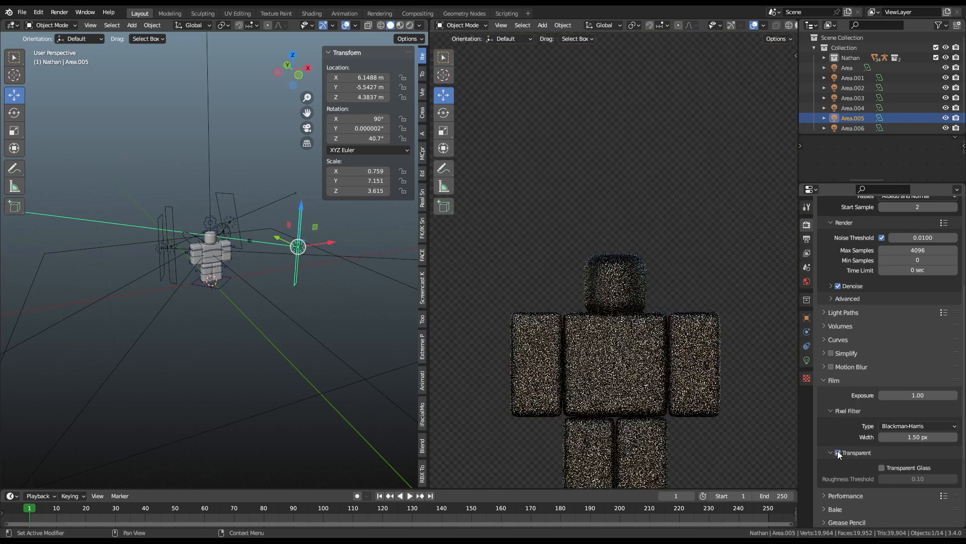
# Step: Set the sky's sun rotation to 180°
pyautogui.click(807, 282)
pyautogui.click(913, 356)
pyautogui.write('180')
pyautogui.press('Return')
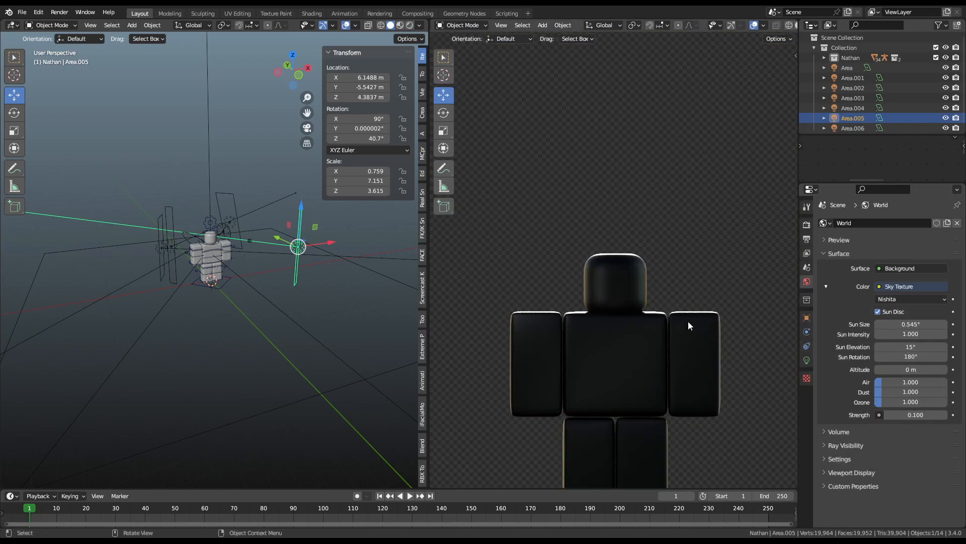
pyautogui.scroll(3, 687, 321)
pyautogui.keyDown('shift'); pyautogui.moveTo(668, 321); pyautogui.dragTo(634, 166, button='middle'); pyautogui.keyUp('shift')
pyautogui.scroll(-5, 739, 244)
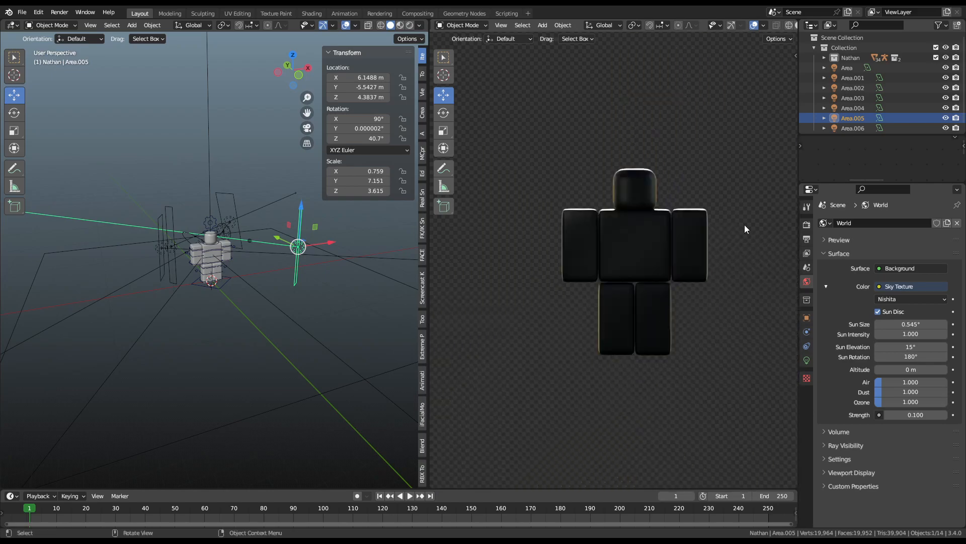
pyautogui.keyDown('shift'); pyautogui.moveTo(692, 313); pyautogui.dragTo(689, 122, button='middle'); pyautogui.keyUp('shift')
pyautogui.scroll(7, 646, 210)
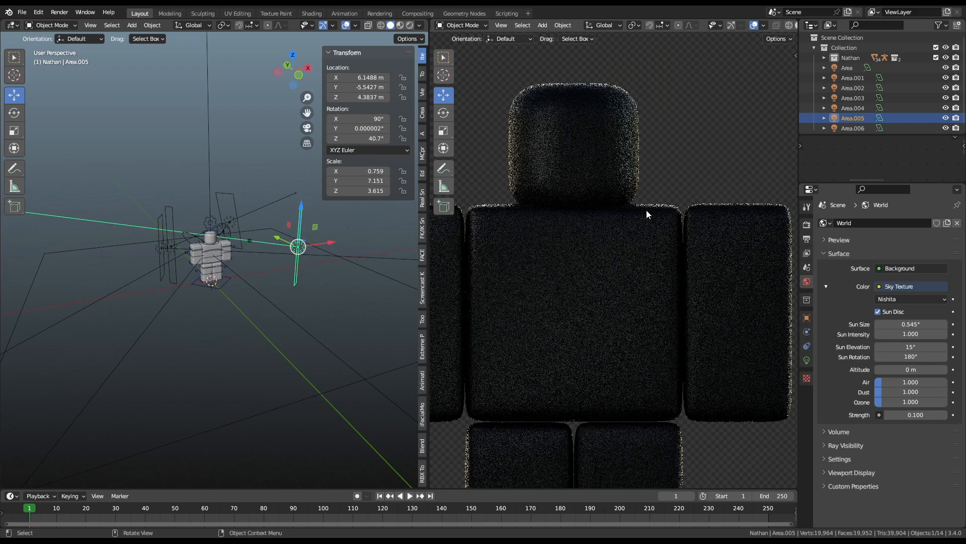
# Step: Bring the sky background strength to 0, keeping ozone at 1.000
pyautogui.moveTo(921, 417)
pyautogui.mouseDown()
pyautogui.moveTo(904, 417)
pyautogui.moveTo(939, 417)
pyautogui.moveTo(921, 417)
pyautogui.mouseUp()
pyautogui.scroll(-6, 651, 325)
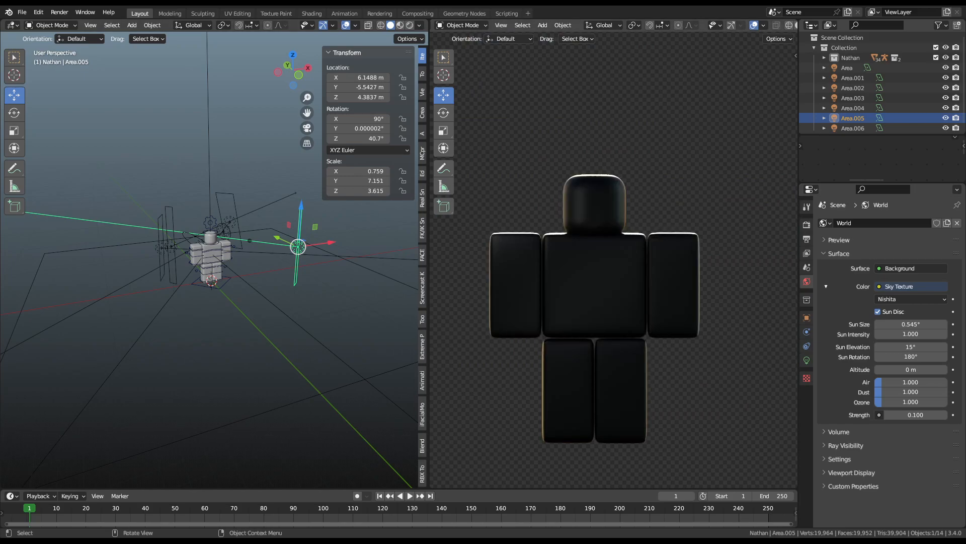
pyautogui.scroll(2, 209, 259)
pyautogui.scroll(3, 614, 260)
pyautogui.scroll(-3, 614, 259)
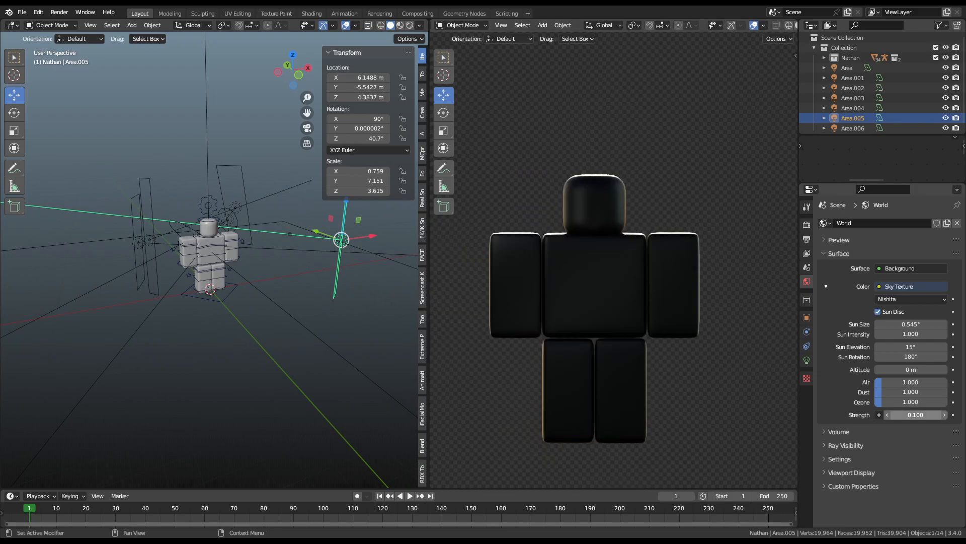
pyautogui.moveTo(931, 416); pyautogui.dragTo(916, 416)
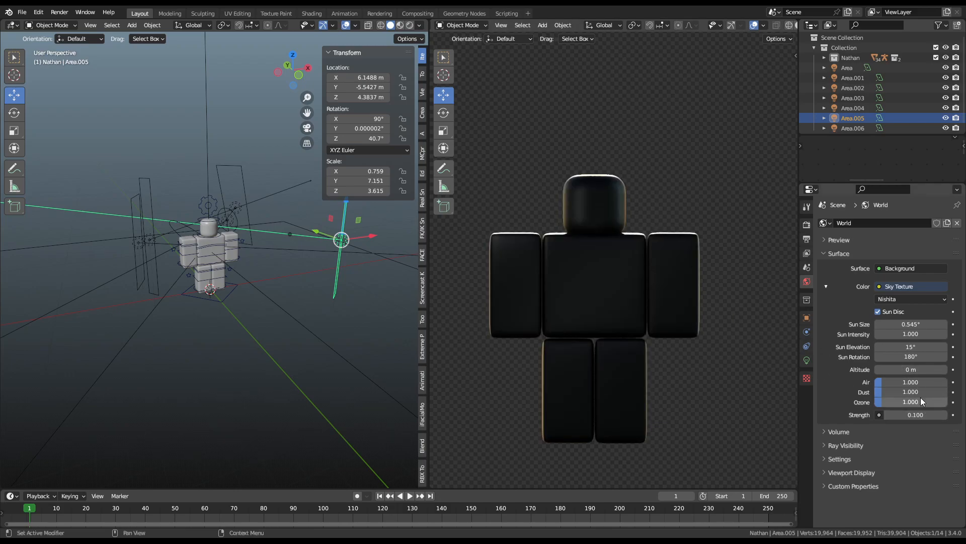
pyautogui.moveTo(889, 402); pyautogui.dragTo(947, 404)
pyautogui.rightClick(946, 404)
pyautogui.click(935, 414)
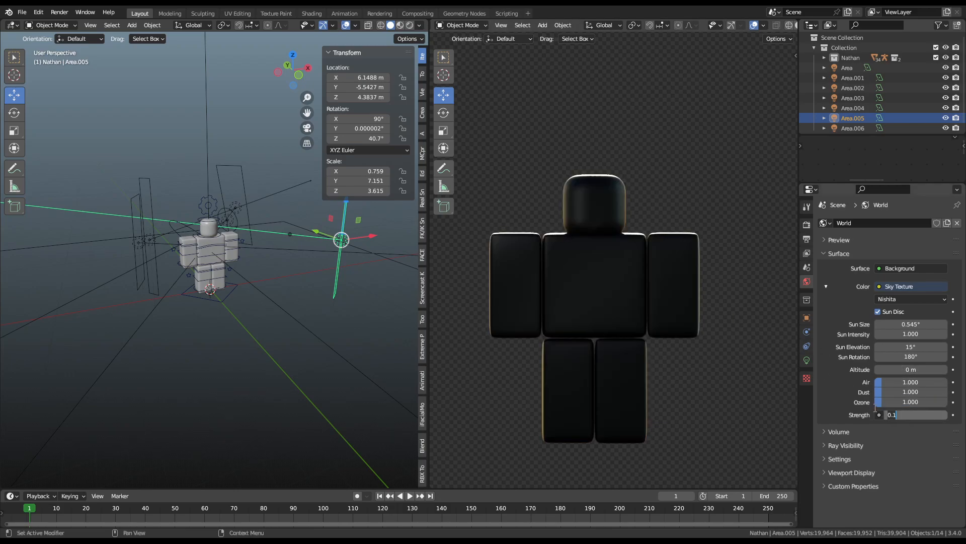
pyautogui.write('0')
pyautogui.press('Return')
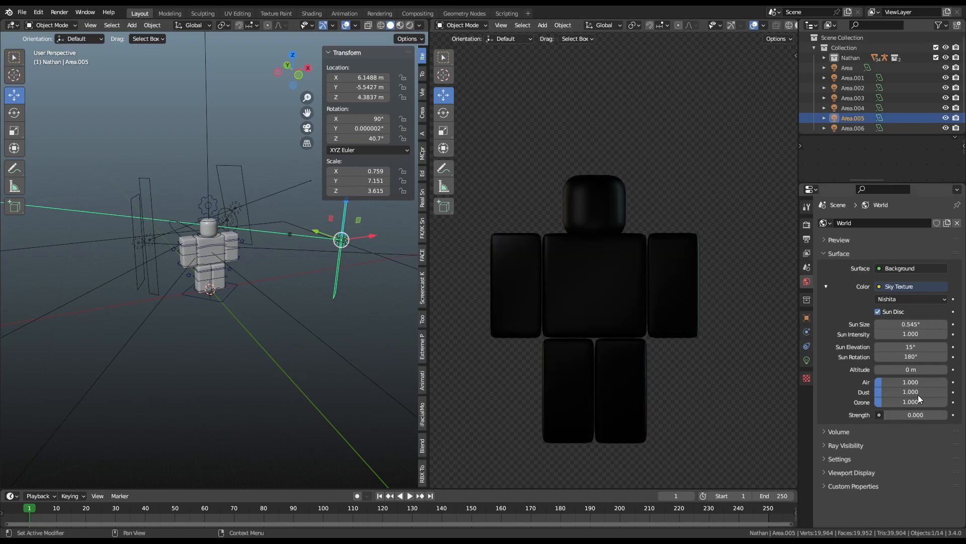
# Step: Select the tall area light Area.005 above the character and raise its Power
pyautogui.click(234, 256)
pyautogui.click(237, 258)
pyautogui.moveTo(237, 258); pyautogui.dragTo(418, 276, button='middle')
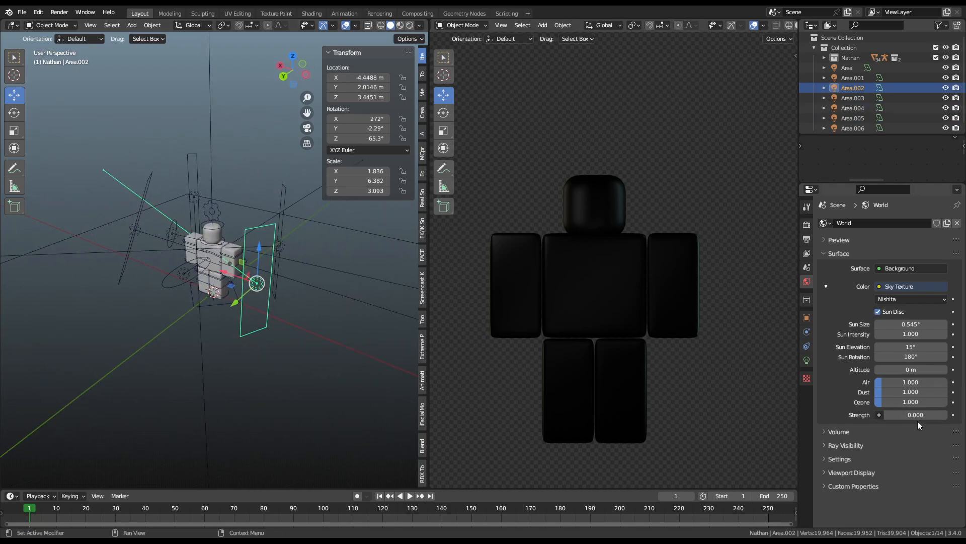
pyautogui.scroll(3, 362, 313)
pyautogui.moveTo(301, 313); pyautogui.dragTo(314, 313, button='middle')
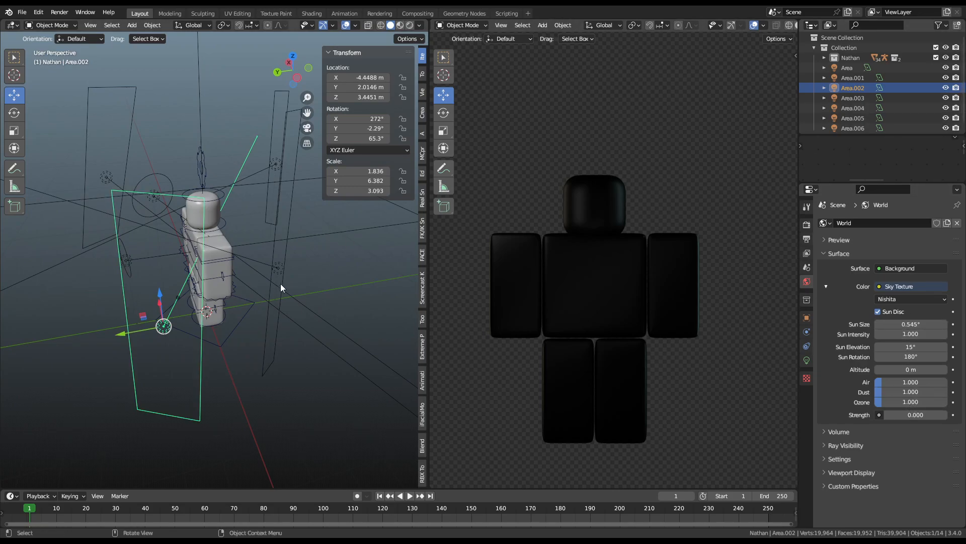
pyautogui.moveTo(207, 243); pyautogui.dragTo(257, 254, button='middle')
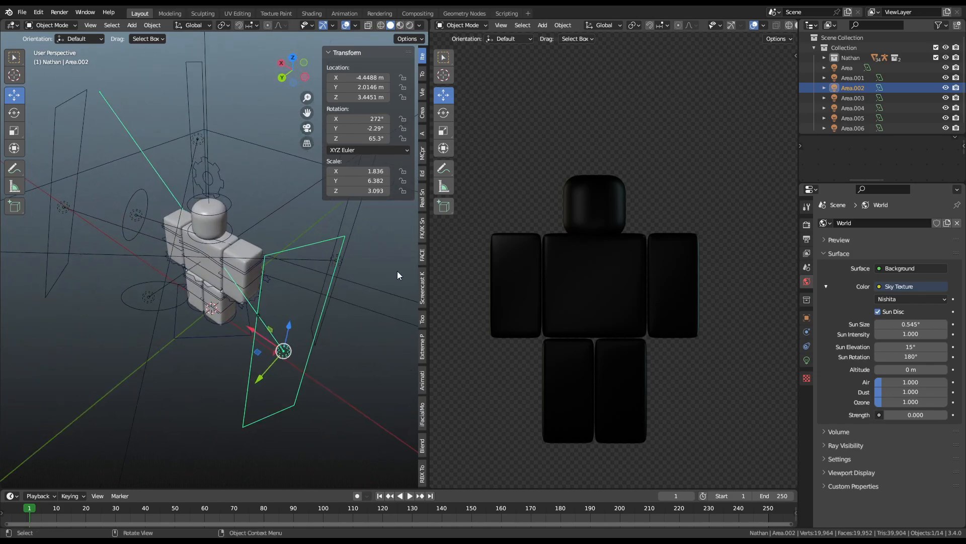
pyautogui.click(358, 235)
pyautogui.click(807, 360)
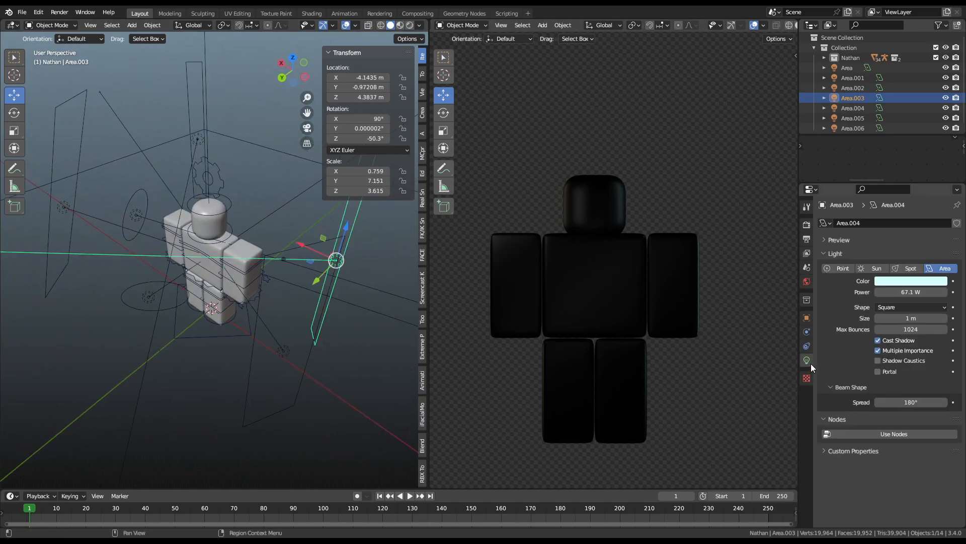
pyautogui.click(202, 132)
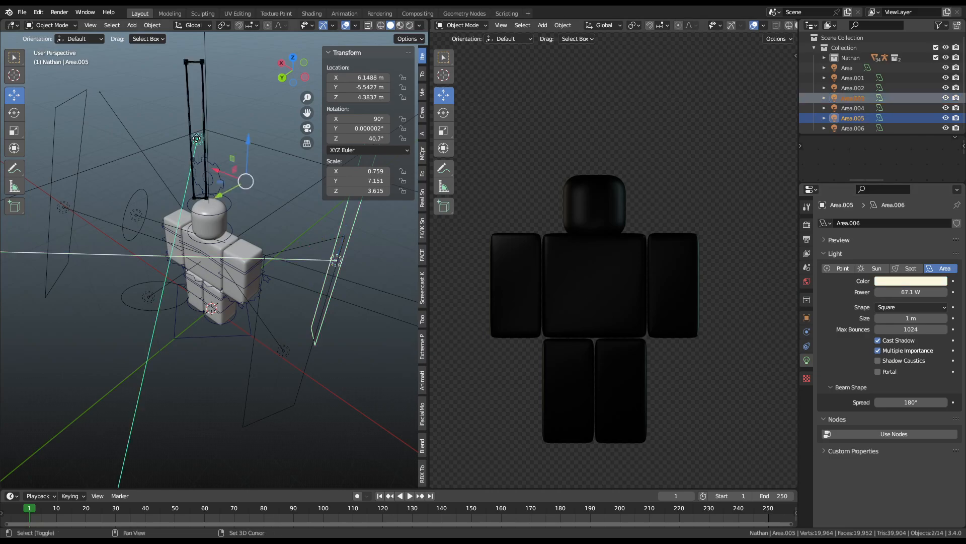
pyautogui.moveTo(910, 292); pyautogui.dragTo(931, 292)
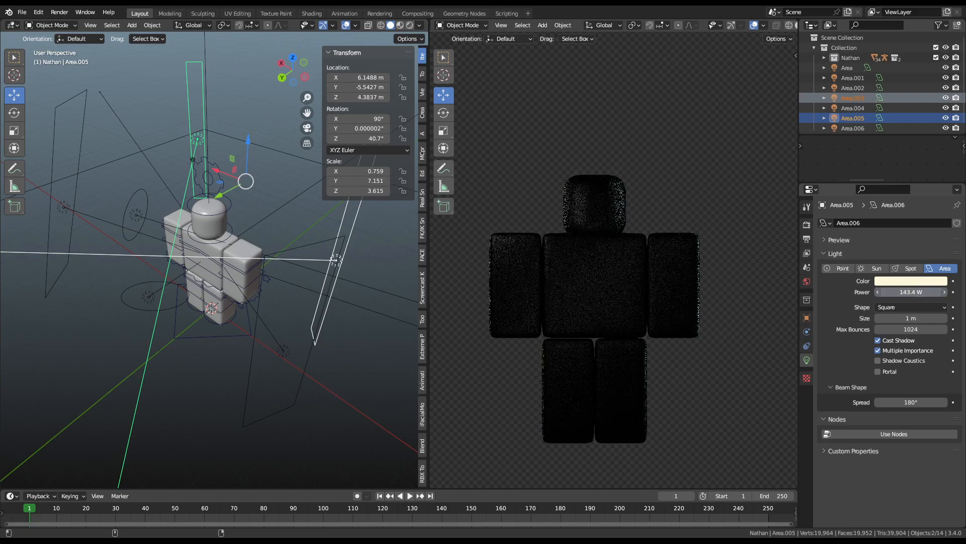
# Step: Select the front disk light Area.006 and dim its Power to 5.72 W
pyautogui.click(157, 322)
pyautogui.moveTo(157, 321); pyautogui.dragTo(347, 258, button='middle')
pyautogui.click(80, 247)
pyautogui.scroll(-3, 80, 247)
pyautogui.click(173, 279)
pyautogui.moveTo(173, 279); pyautogui.dragTo(418, 265, button='middle')
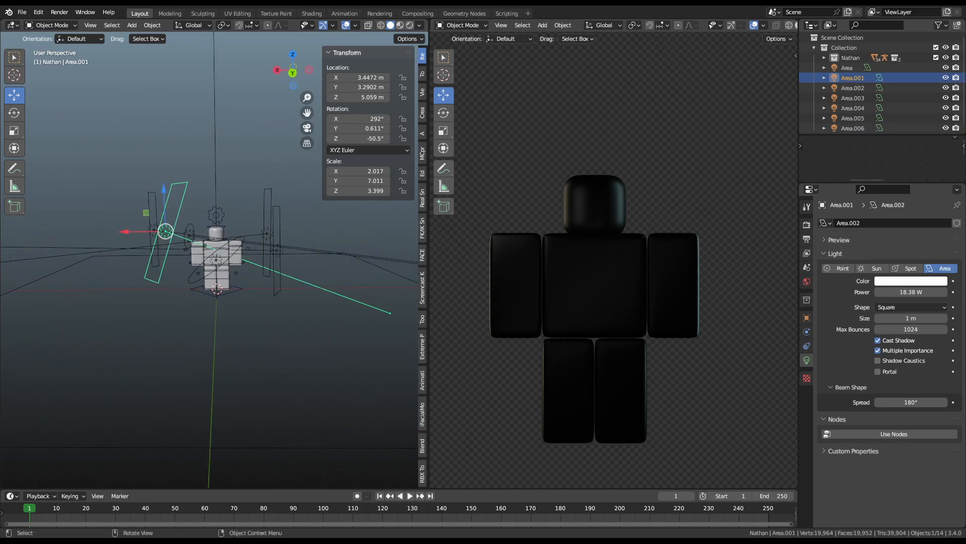
pyautogui.click(217, 262)
pyautogui.press('KP_Decimal')
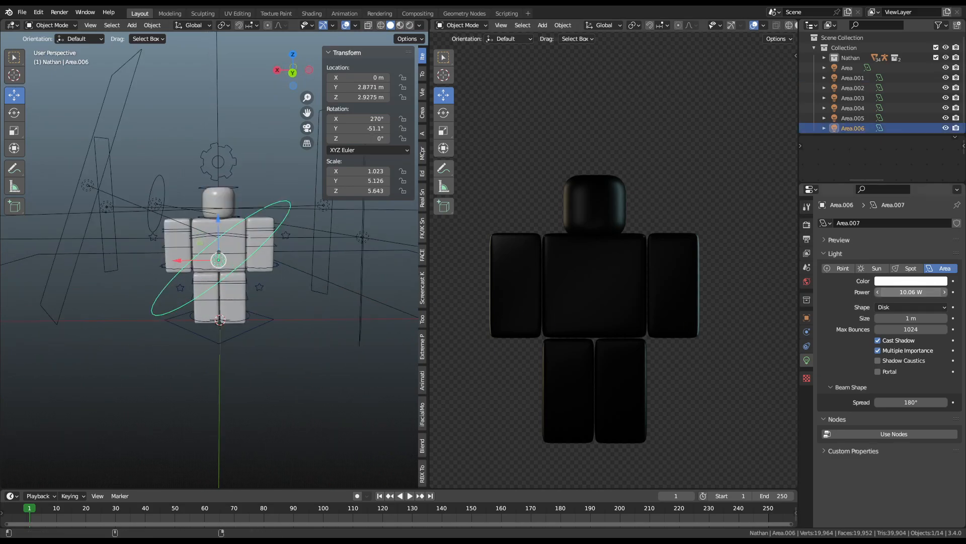
pyautogui.moveTo(911, 292); pyautogui.dragTo(901, 292)
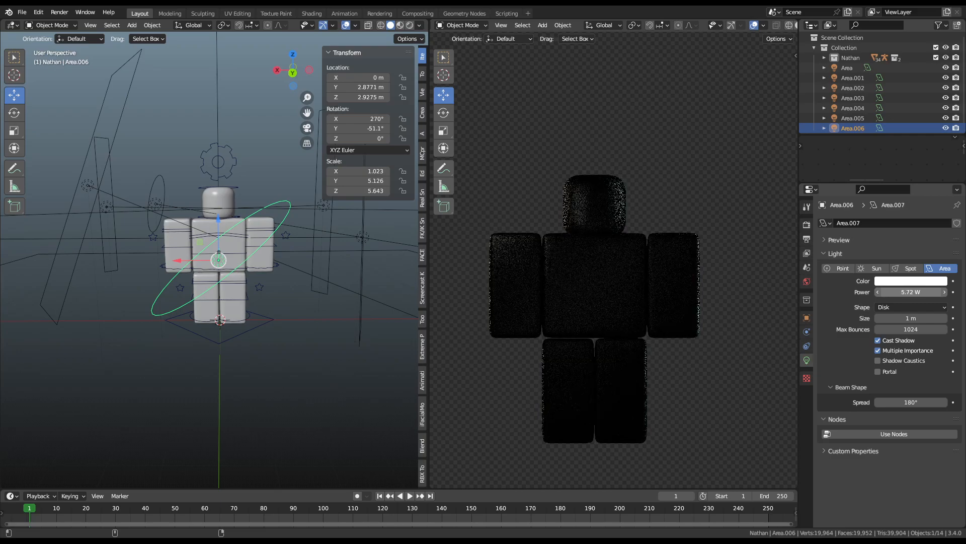
pyautogui.scroll(-4, 195, 117)
pyautogui.moveTo(314, 270); pyautogui.dragTo(299, 322, button='middle')
pyautogui.click(320, 368)
# Step: Duplicate the large area light, raise it overhead, flip it 180° on Y, and shrink it
pyautogui.hotkey('shift', 'd')
pyautogui.press('z')
pyautogui.click(298, 274)
pyautogui.press('r')
pyautogui.press('y')
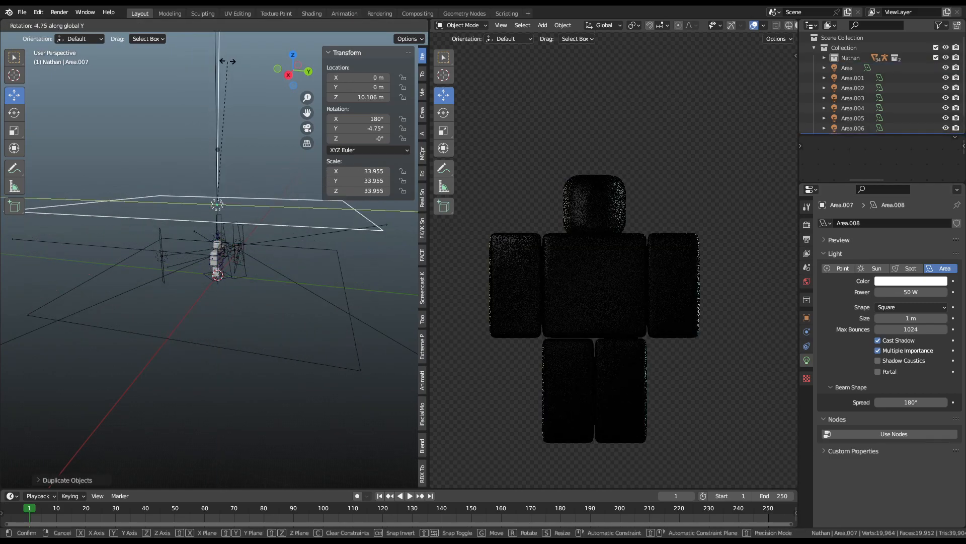
pyautogui.click(237, 296)
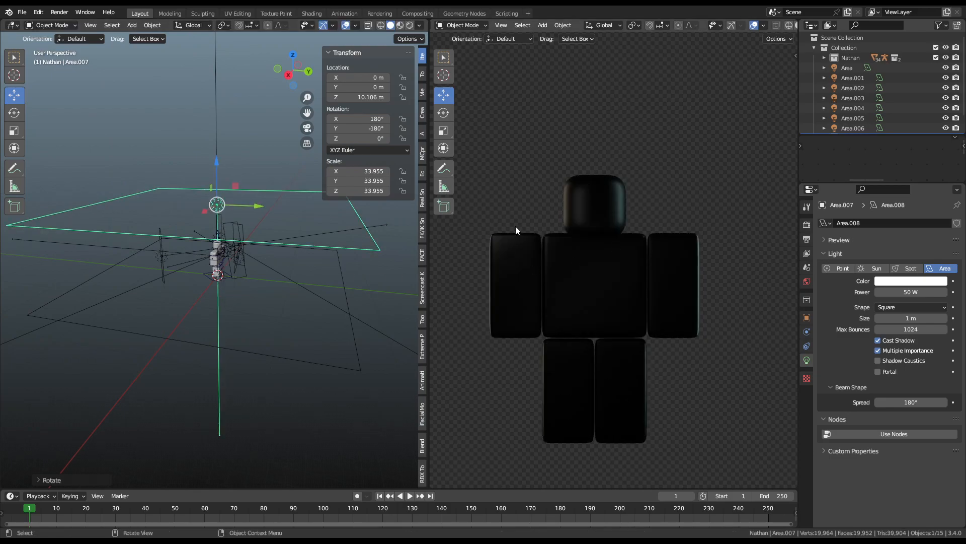
pyautogui.scroll(2, 623, 279)
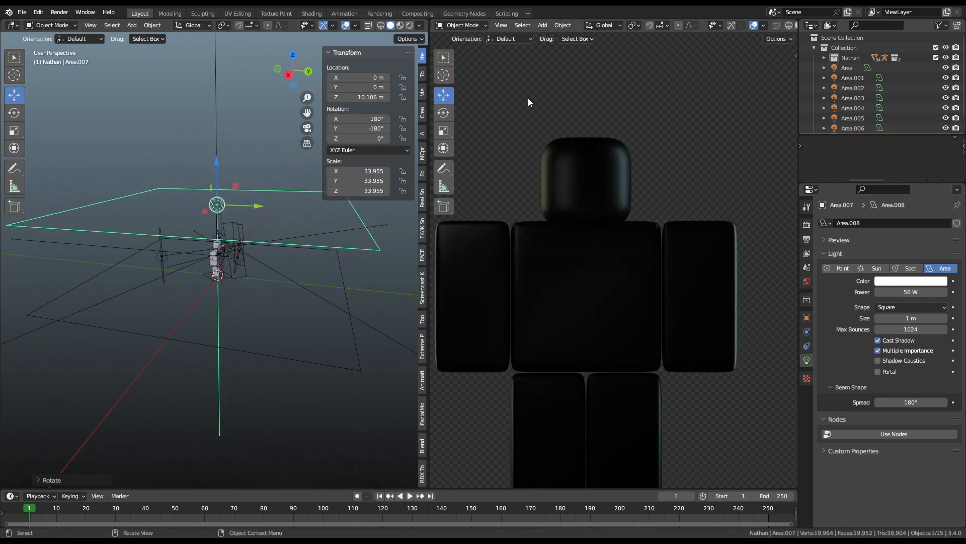
pyautogui.scroll(4, 611, 289)
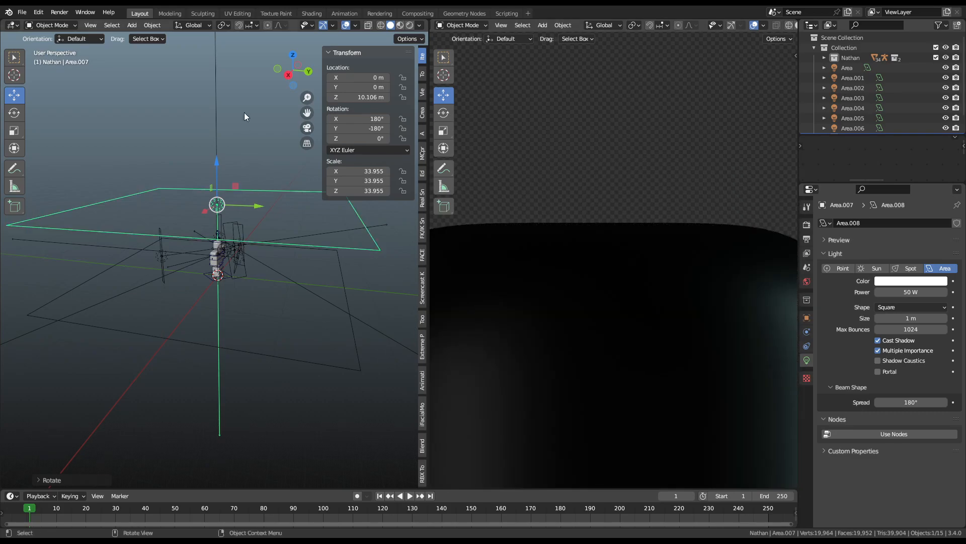
pyautogui.press('s')
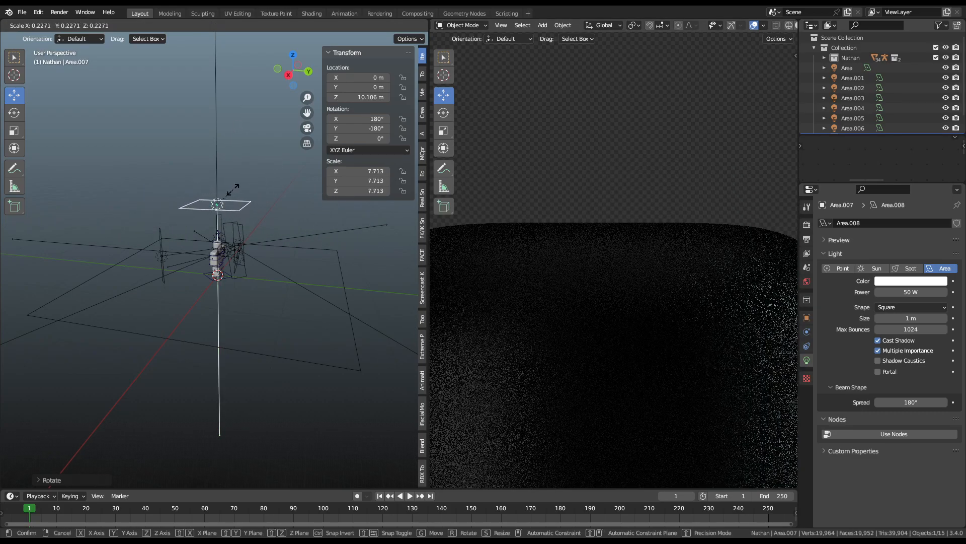
pyautogui.click(233, 190)
pyautogui.scroll(-3, 678, 228)
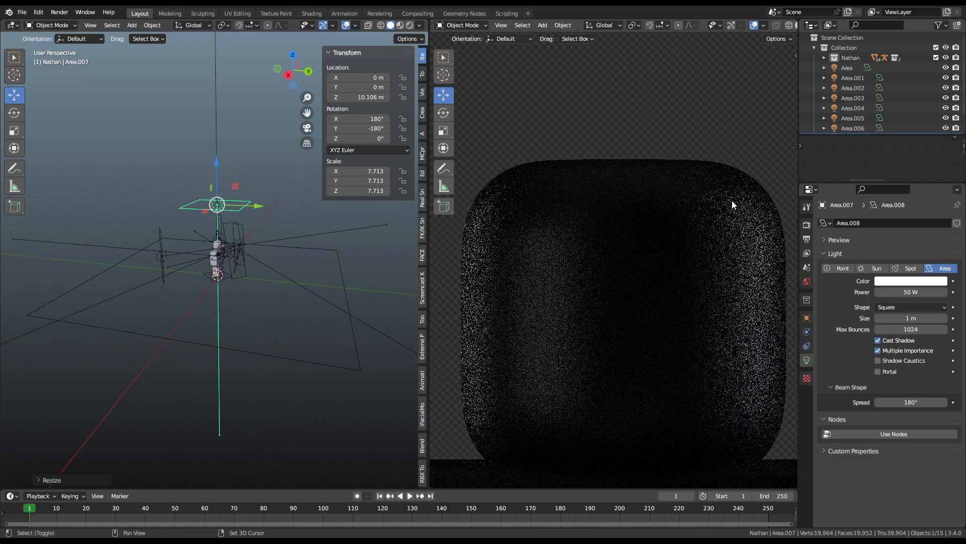
pyautogui.scroll(-3, 665, 298)
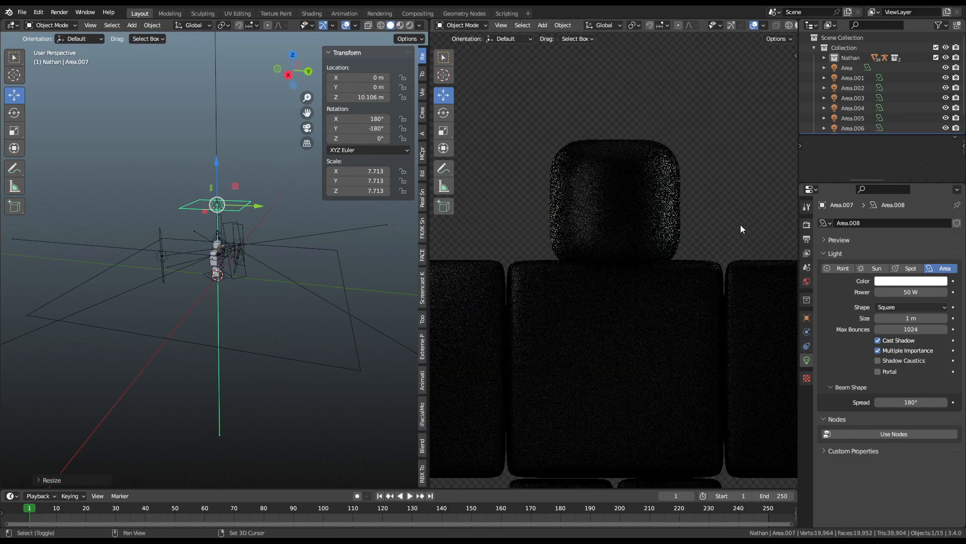
# Step: Tint the overhead light's colour towards cyan
pyautogui.click(909, 281)
pyautogui.click(892, 171)
pyautogui.moveTo(892, 171)
pyautogui.mouseDown()
pyautogui.moveTo(899, 146)
pyautogui.moveTo(891, 221)
pyautogui.moveTo(862, 203)
pyautogui.moveTo(897, 188)
pyautogui.mouseUp()
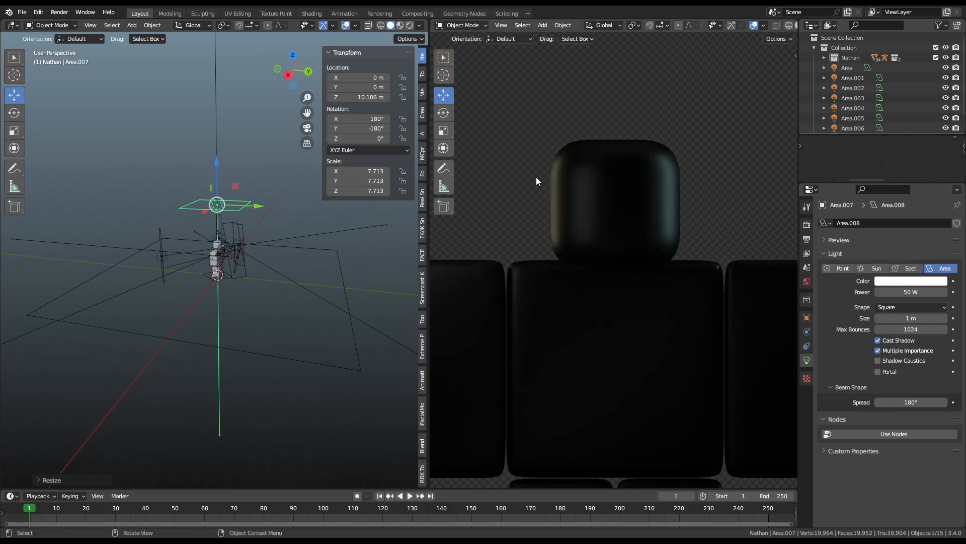
# Step: Lower the overhead light to Z 8.81 m and resize it
pyautogui.press('g')
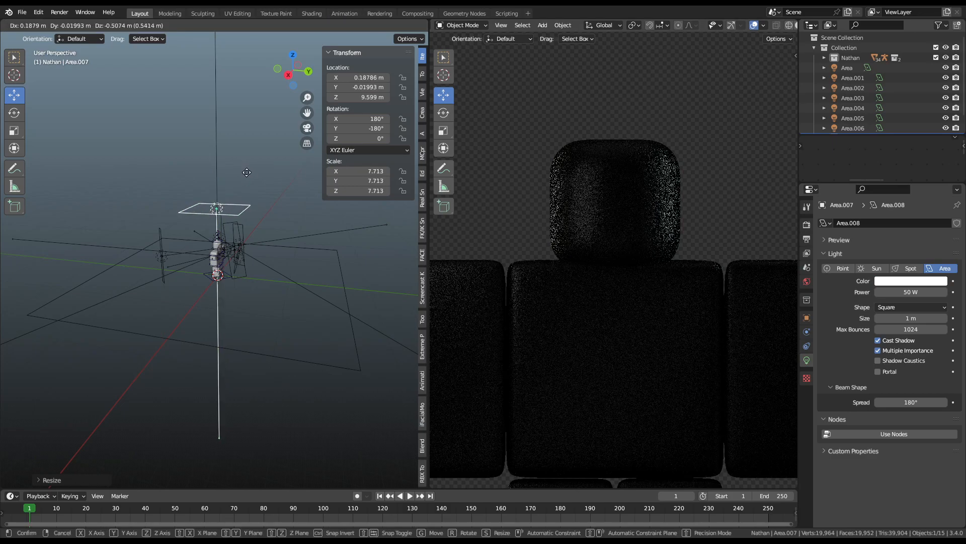
pyautogui.press('z')
pyautogui.click(255, 177)
pyautogui.moveTo(280, 180); pyautogui.dragTo(235, 168, button='middle')
pyautogui.scroll(5, 262, 169)
pyautogui.press('s')
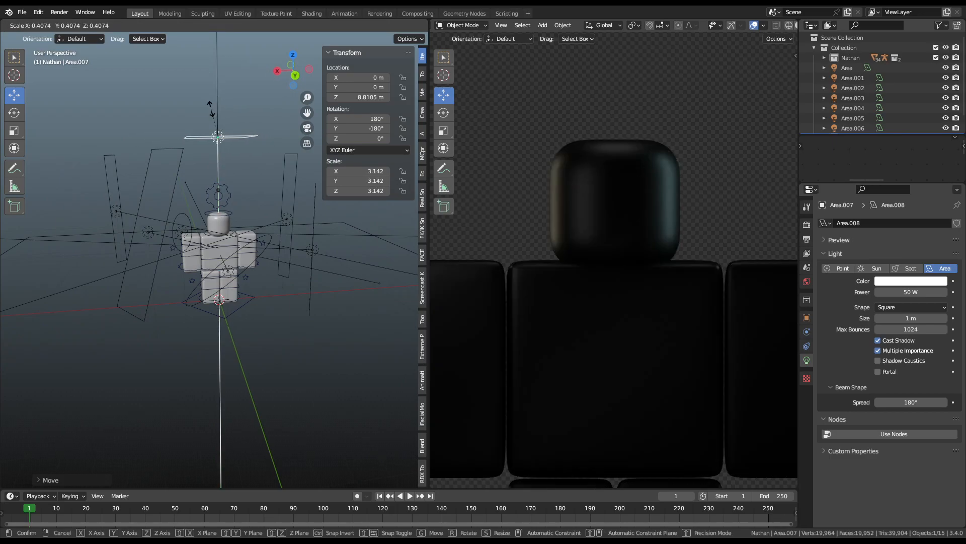
pyautogui.click(266, 103)
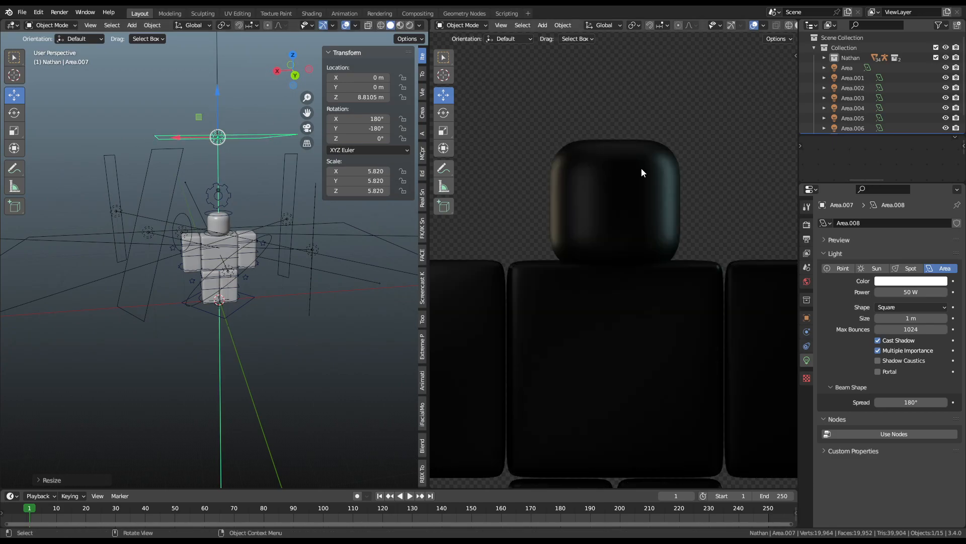
pyautogui.scroll(-5, 678, 173)
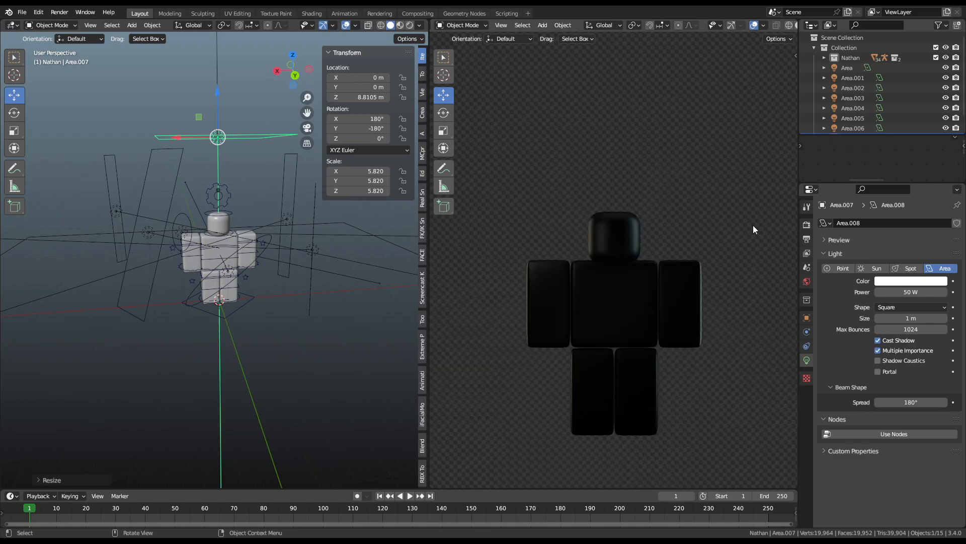
# Step: Scale down the original large area light
pyautogui.click(400, 246)
pyautogui.press('s')
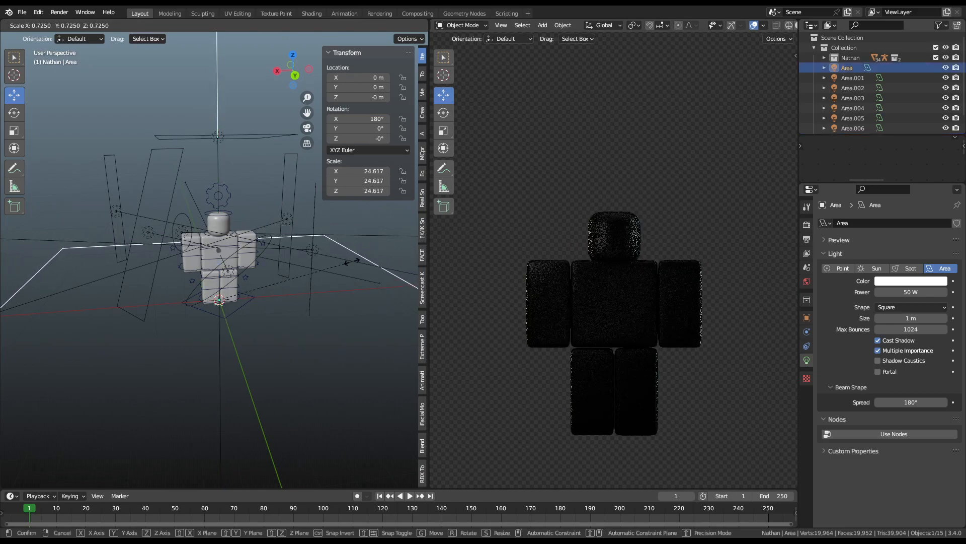
pyautogui.click(337, 274)
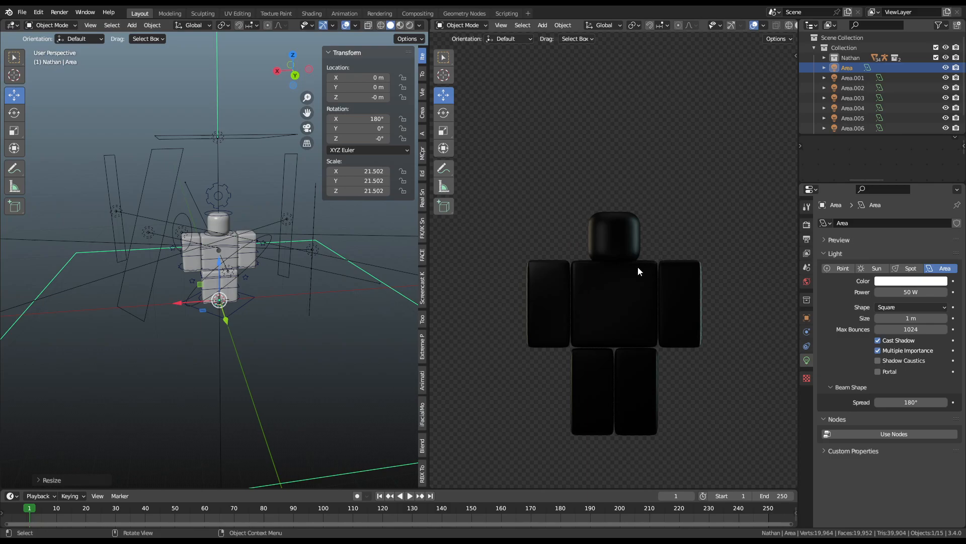
# Step: Set the head material's Mix Factor to 0, restoring the face and jersey textures
pyautogui.click(224, 223)
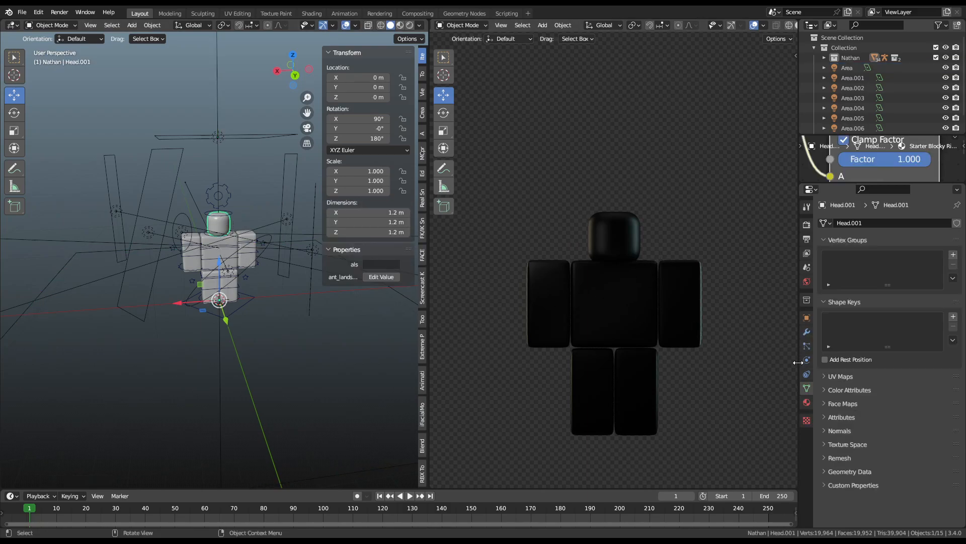
pyautogui.moveTo(908, 162); pyautogui.dragTo(816, 161)
pyautogui.scroll(2, 726, 315)
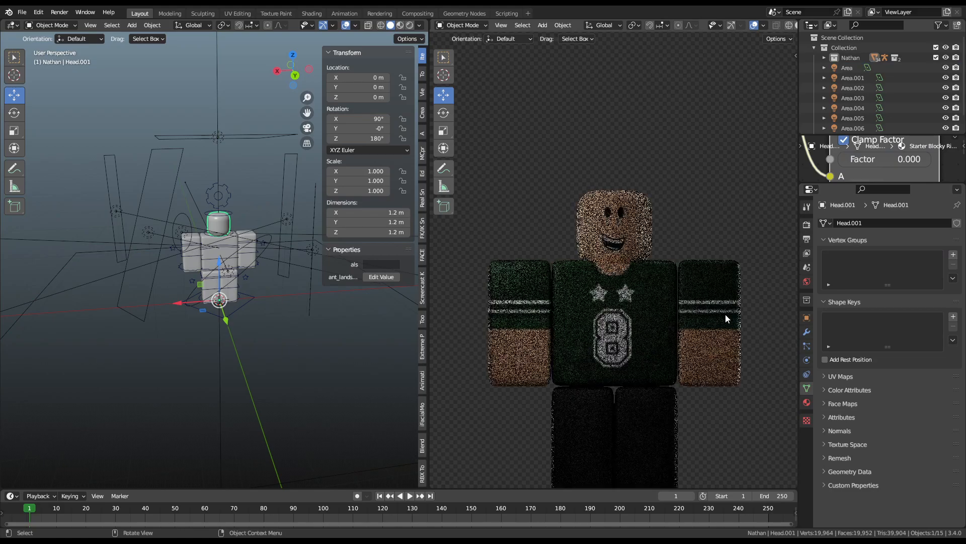
pyautogui.scroll(-2, 727, 298)
pyautogui.keyDown('shift'); pyautogui.moveTo(732, 391); pyautogui.dragTo(710, 219, button='middle'); pyautogui.keyUp('shift')
pyautogui.scroll(5, 708, 303)
pyautogui.moveTo(182, 378); pyautogui.dragTo(286, 283, button='middle')
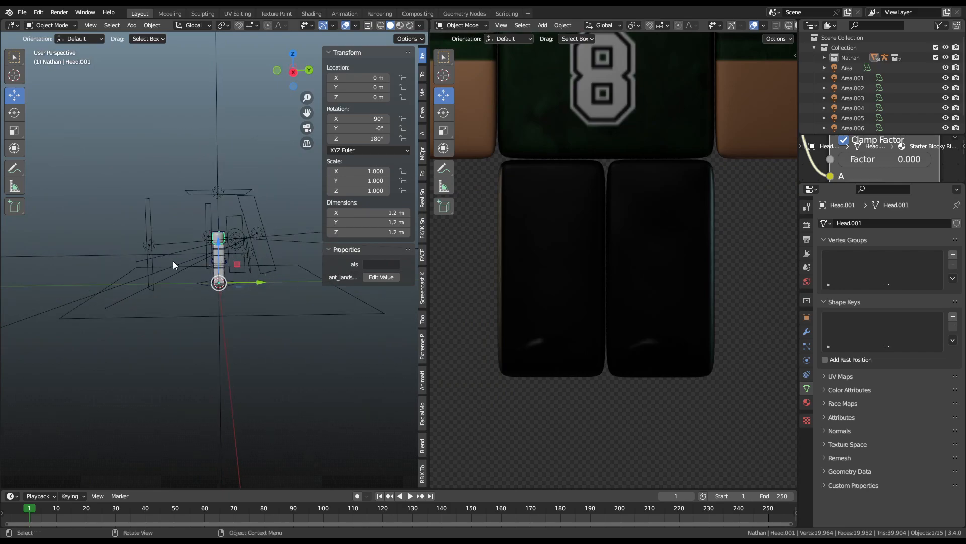
# Step: Duplicate disk light Area.006 as Area.008, place it lower, rotate it, and dim it to 1.59 W
pyautogui.click(247, 257)
pyautogui.scroll(3, 248, 256)
pyautogui.moveTo(292, 255); pyautogui.dragTo(255, 246, button='middle')
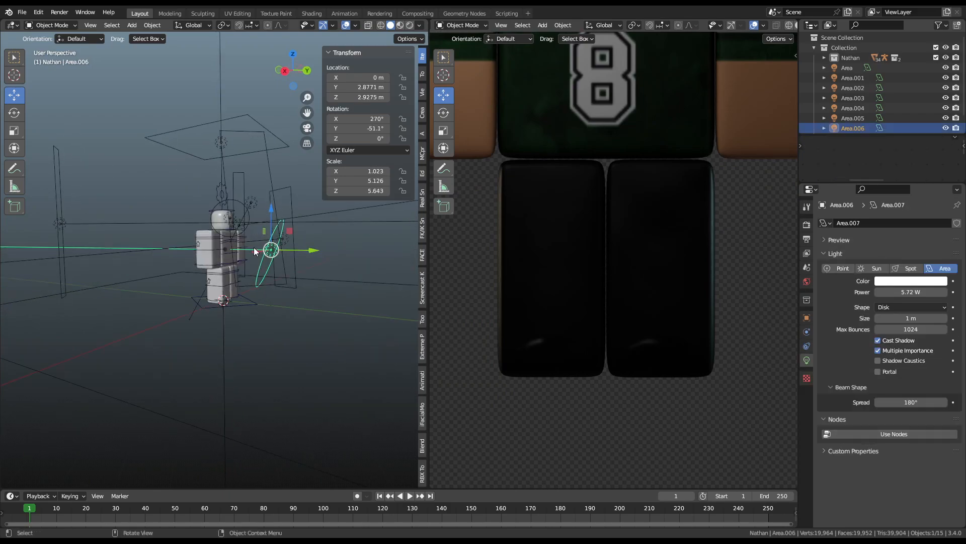
pyautogui.scroll(3, 255, 246)
pyautogui.hotkey('shift', 'd')
pyautogui.click(291, 342)
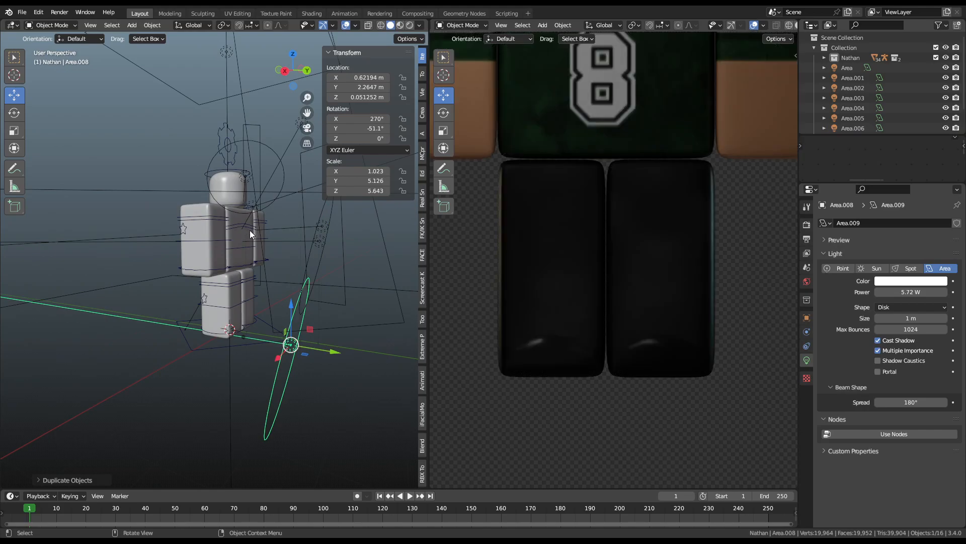
pyautogui.press('r')
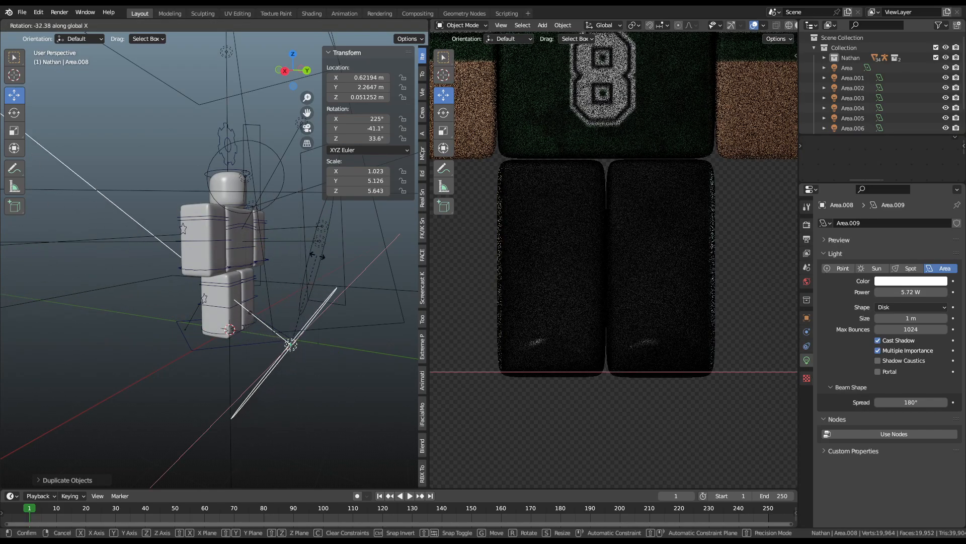
pyautogui.click(343, 274)
pyautogui.scroll(-4, 689, 338)
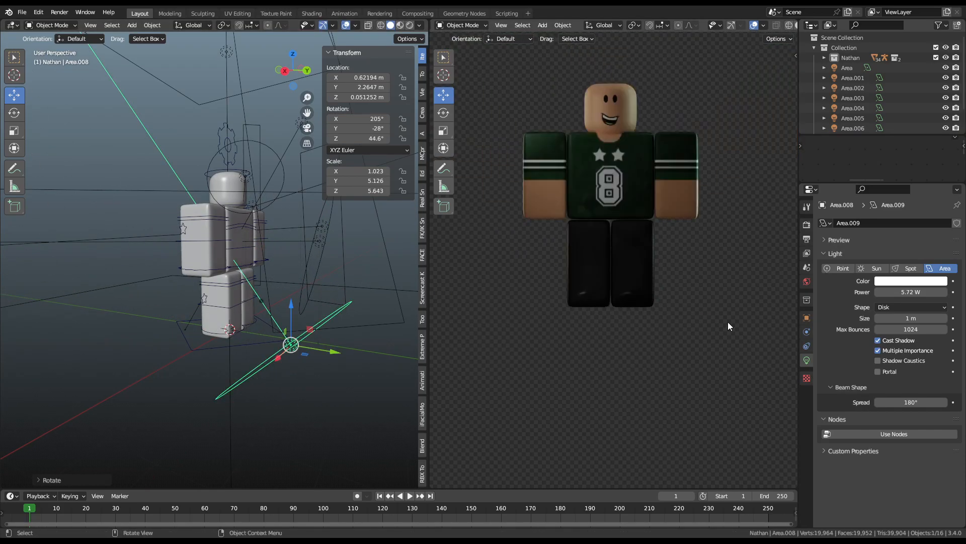
pyautogui.moveTo(911, 291); pyautogui.dragTo(884, 291)
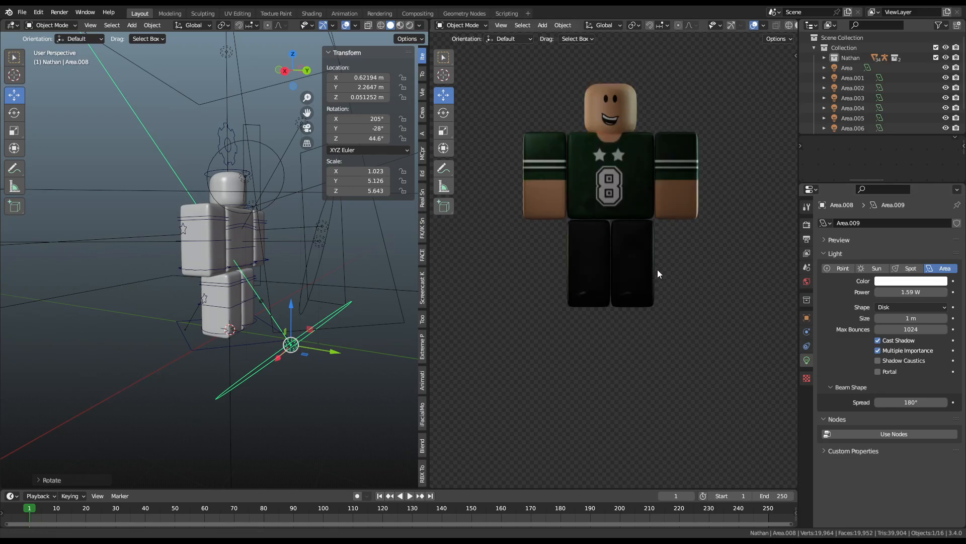
pyautogui.keyDown('shift'); pyautogui.moveTo(660, 257); pyautogui.dragTo(658, 329, button='middle'); pyautogui.keyUp('shift')
# Step: Set the right leg material's Metallic to 0.5
pyautogui.click(218, 304)
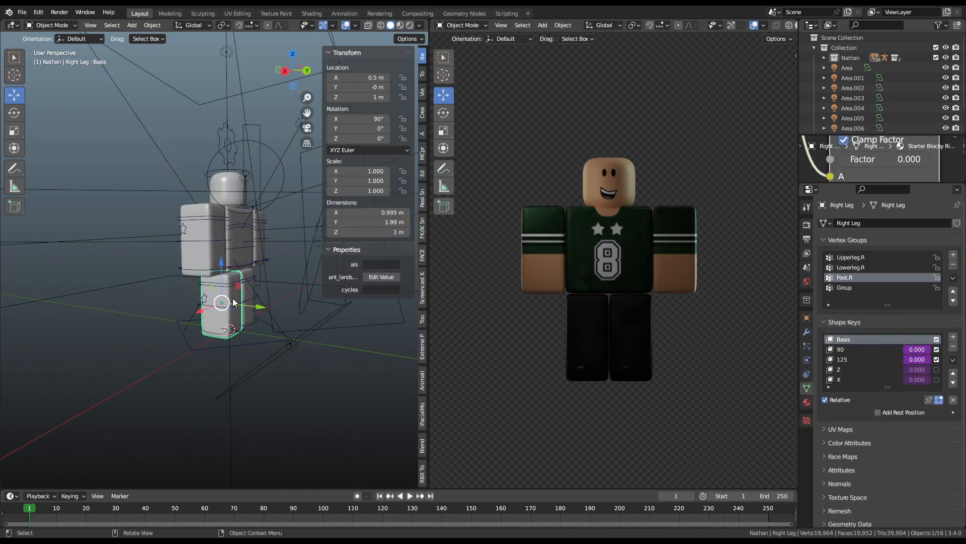
pyautogui.click(806, 402)
pyautogui.scroll(-5, 847, 377)
pyautogui.scroll(-5, 936, 351)
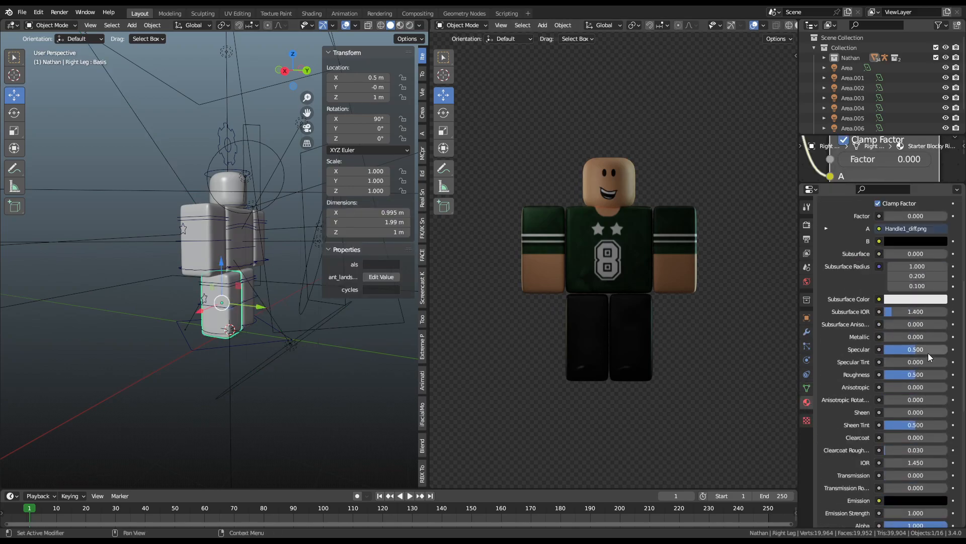
pyautogui.click(914, 336)
pyautogui.write('0.5')
pyautogui.press('Return')
# Step: Set Roughness to 0.769 and return Specular to 0.500
pyautogui.click(922, 375)
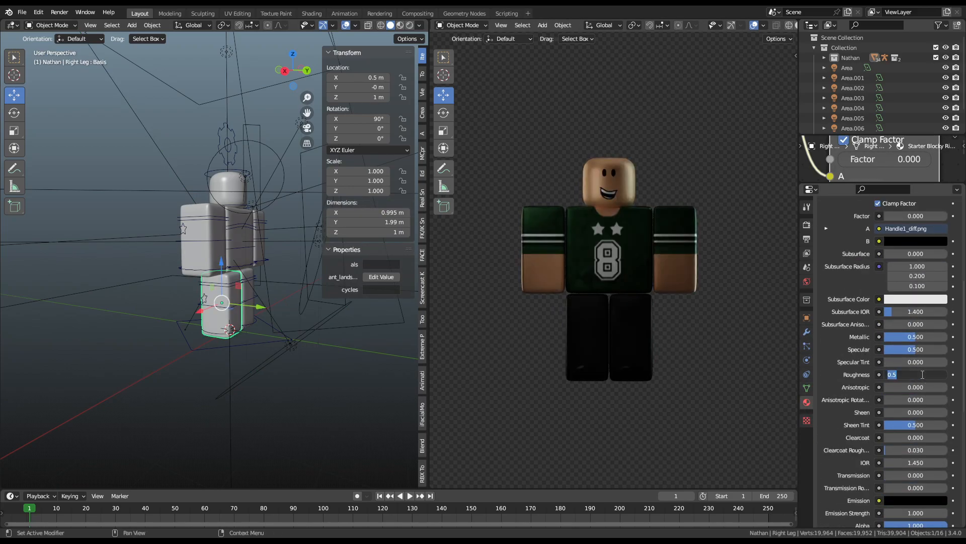
pyautogui.press('Return')
pyautogui.moveTo(930, 377); pyautogui.dragTo(878, 378)
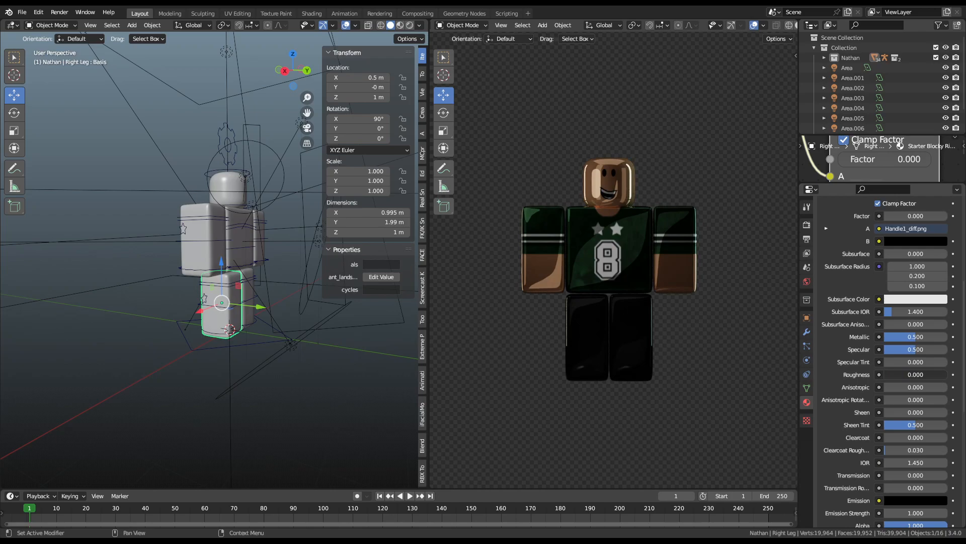
pyautogui.moveTo(878, 378)
pyautogui.mouseDown()
pyautogui.moveTo(912, 377)
pyautogui.moveTo(878, 378)
pyautogui.mouseUp()
pyautogui.moveTo(885, 375); pyautogui.dragTo(933, 375)
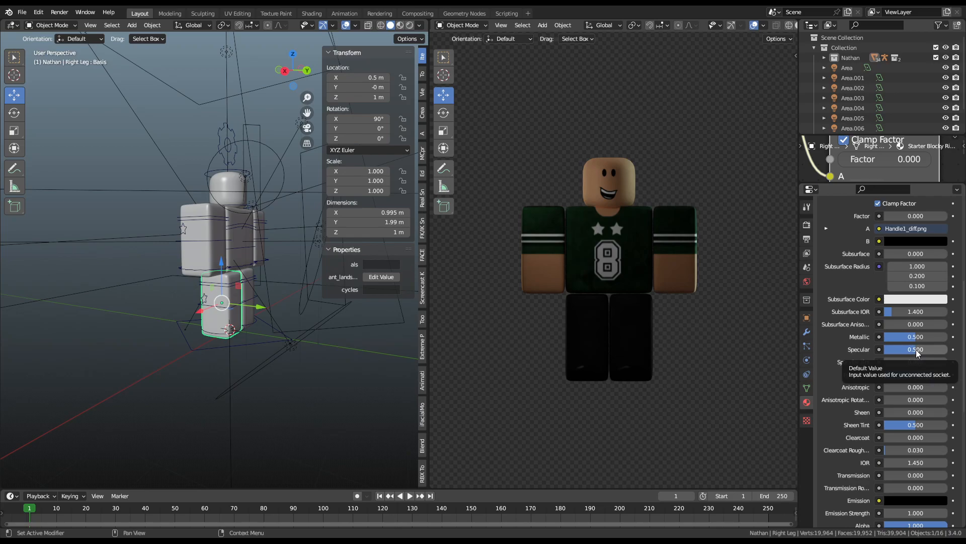
pyautogui.moveTo(916, 350)
pyautogui.mouseDown()
pyautogui.moveTo(949, 349)
pyautogui.moveTo(884, 349)
pyautogui.moveTo(947, 349)
pyautogui.moveTo(932, 349)
pyautogui.mouseUp()
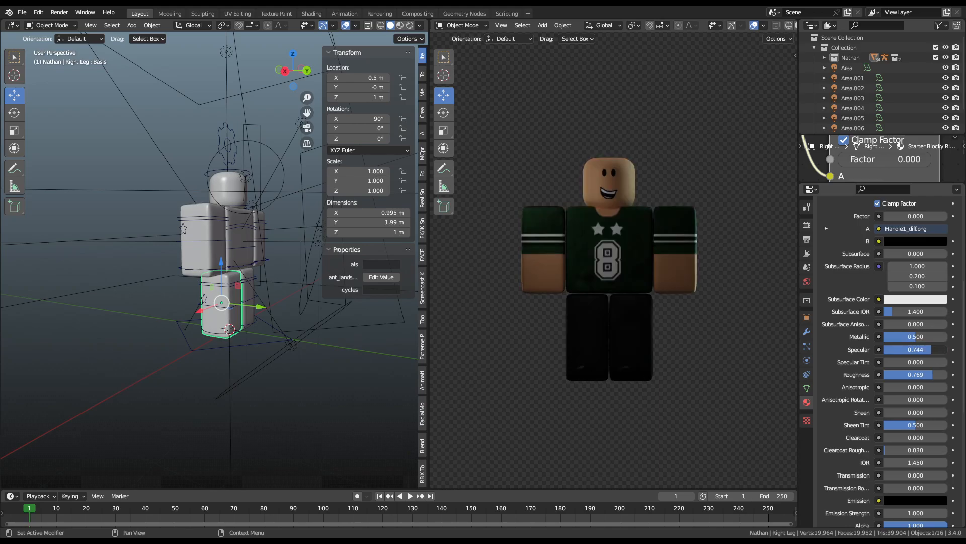
pyautogui.moveTo(931, 349)
pyautogui.mouseDown()
pyautogui.moveTo(947, 349)
pyautogui.moveTo(885, 350)
pyautogui.moveTo(916, 349)
pyautogui.mouseUp()
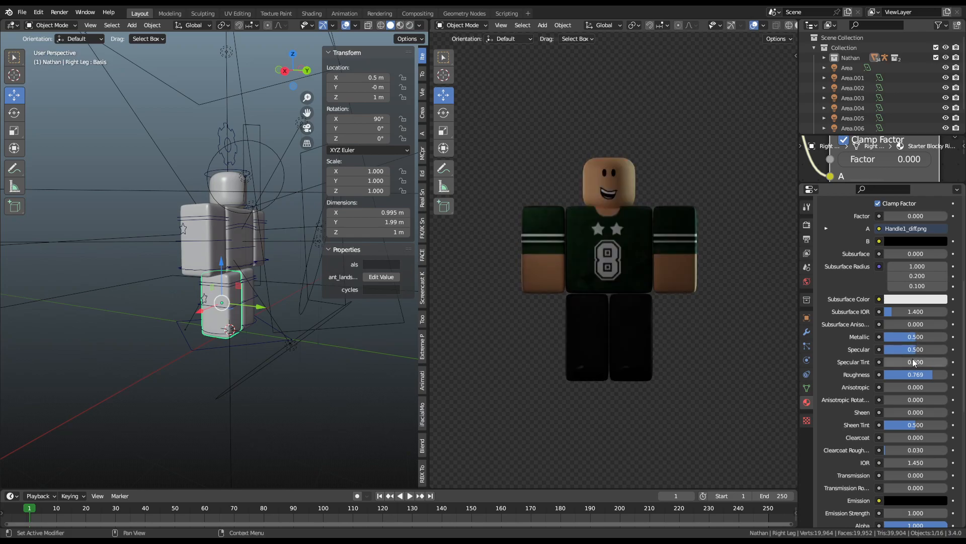
pyautogui.scroll(-4, 920, 349)
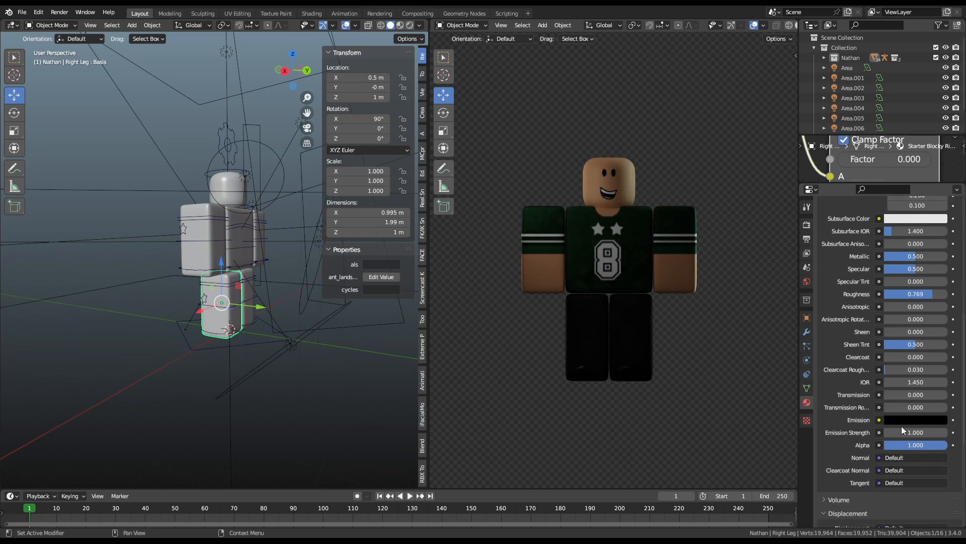
pyautogui.click(913, 420)
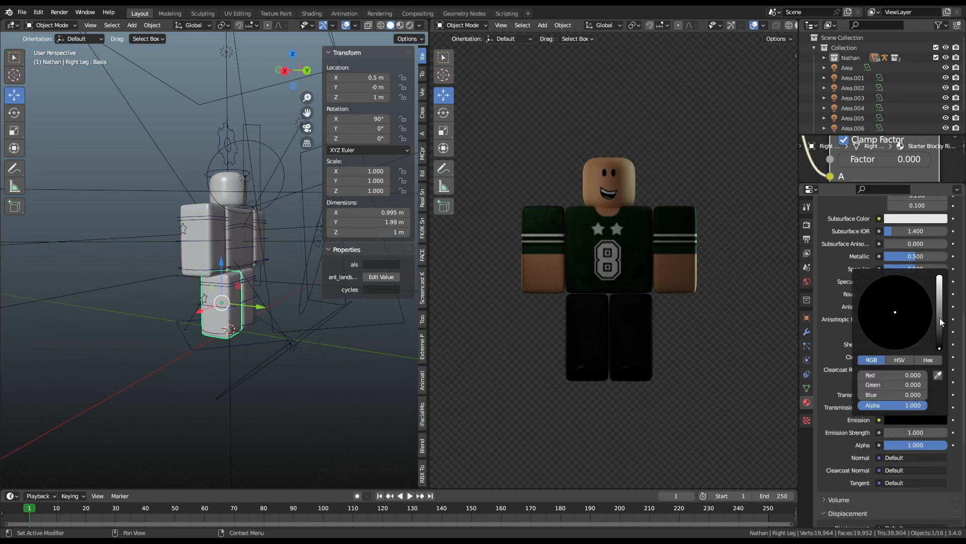
pyautogui.moveTo(939, 338); pyautogui.dragTo(939, 275)
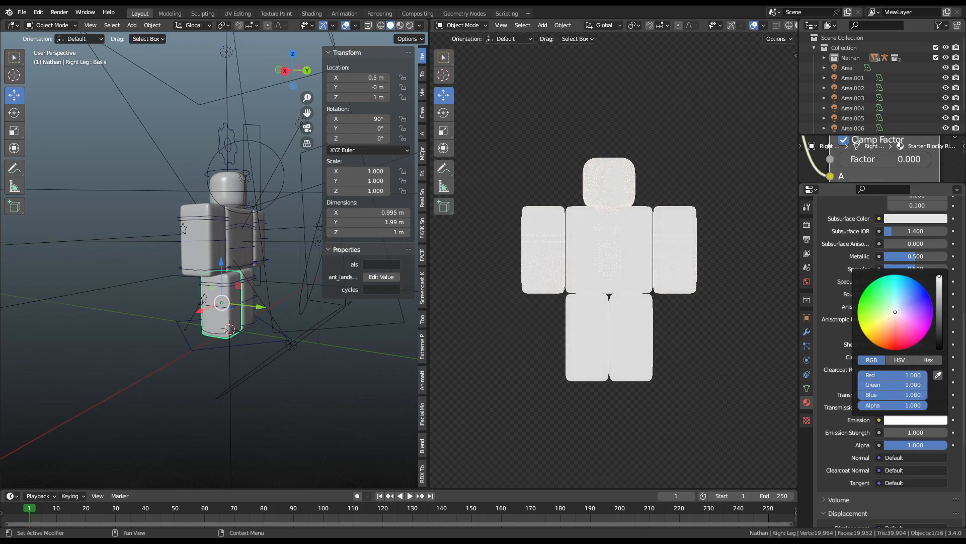
pyautogui.click(926, 421)
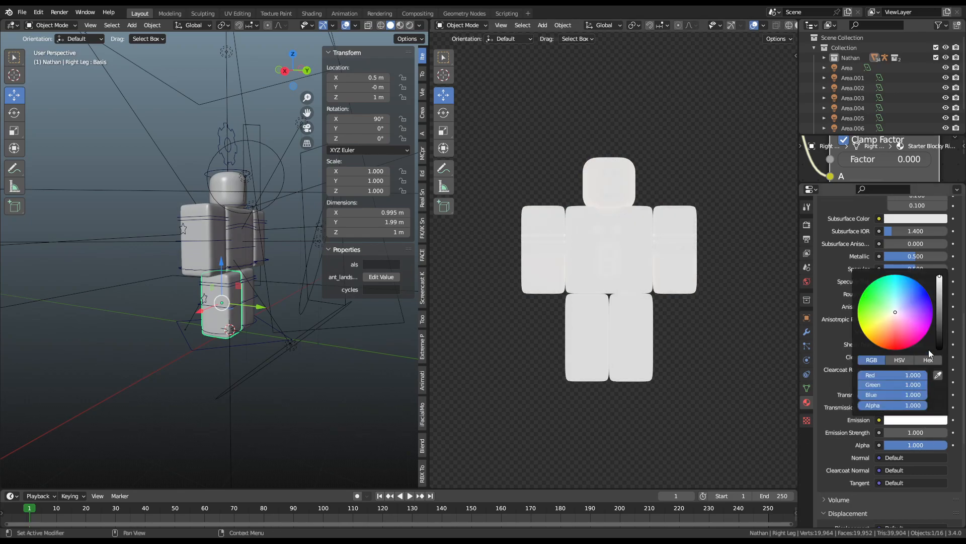
pyautogui.moveTo(939, 276)
pyautogui.mouseDown()
pyautogui.moveTo(939, 349)
pyautogui.moveTo(939, 275)
pyautogui.mouseUp()
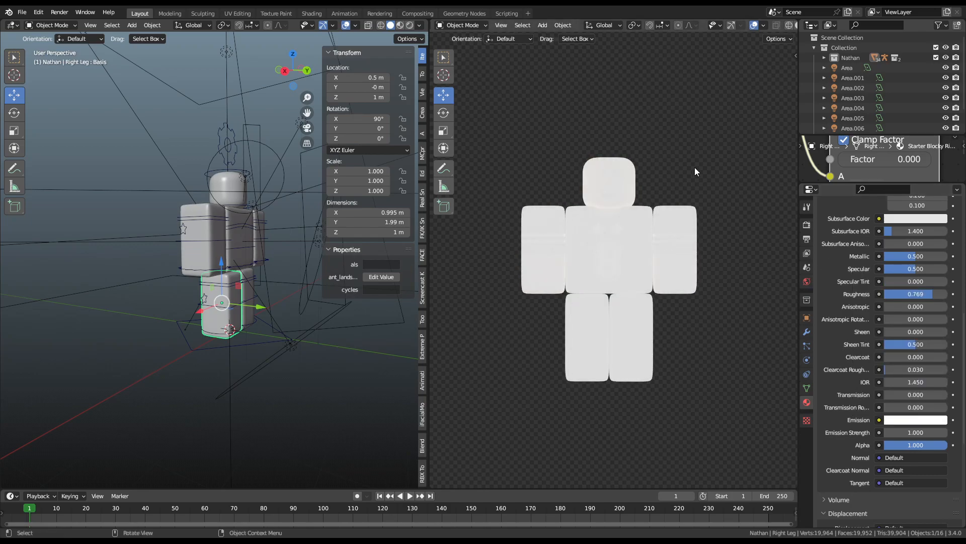
pyautogui.scroll(4, 668, 213)
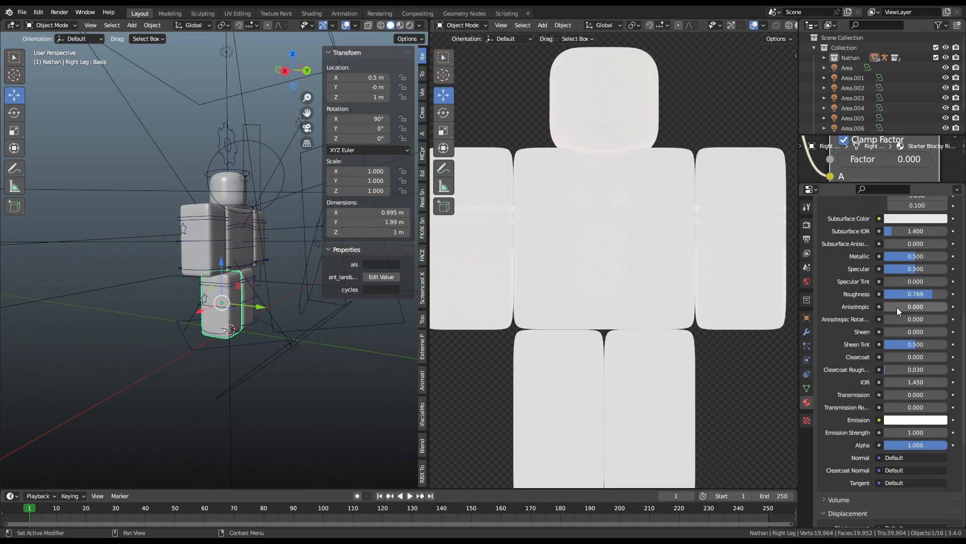
pyautogui.click(927, 422)
pyautogui.moveTo(939, 317); pyautogui.dragTo(940, 349)
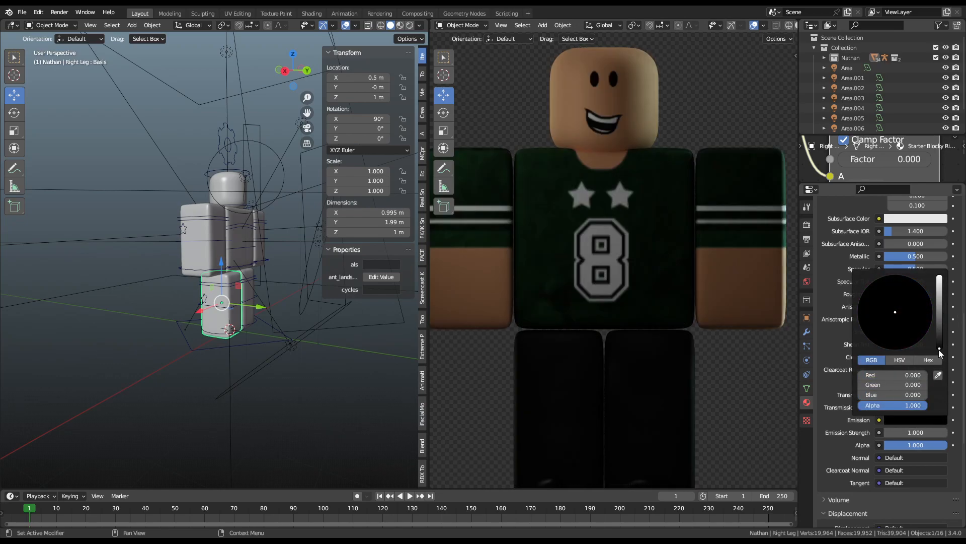
pyautogui.scroll(6, 171, 195)
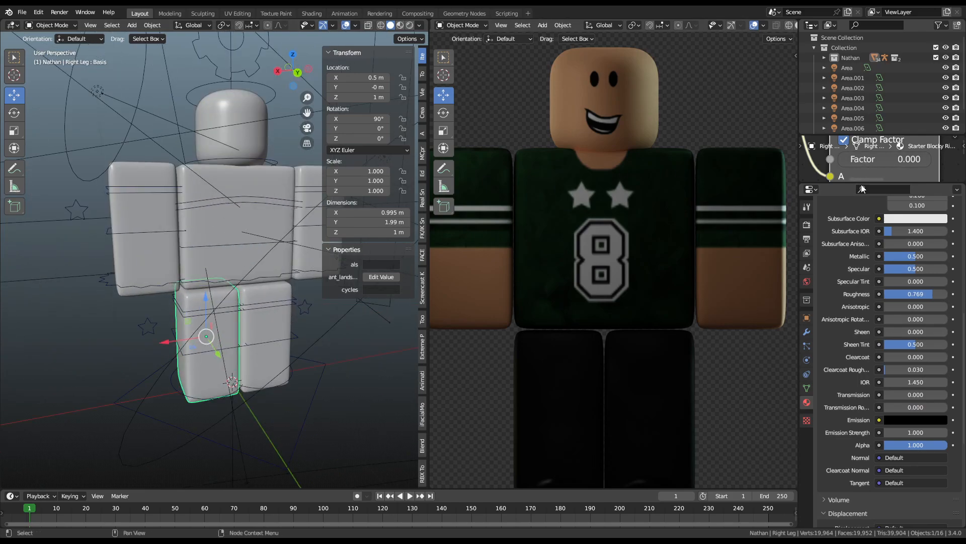
# Step: Enlarge the Shader Editor and move the Material Output node right to make room
pyautogui.moveTo(862, 184); pyautogui.dragTo(871, 426)
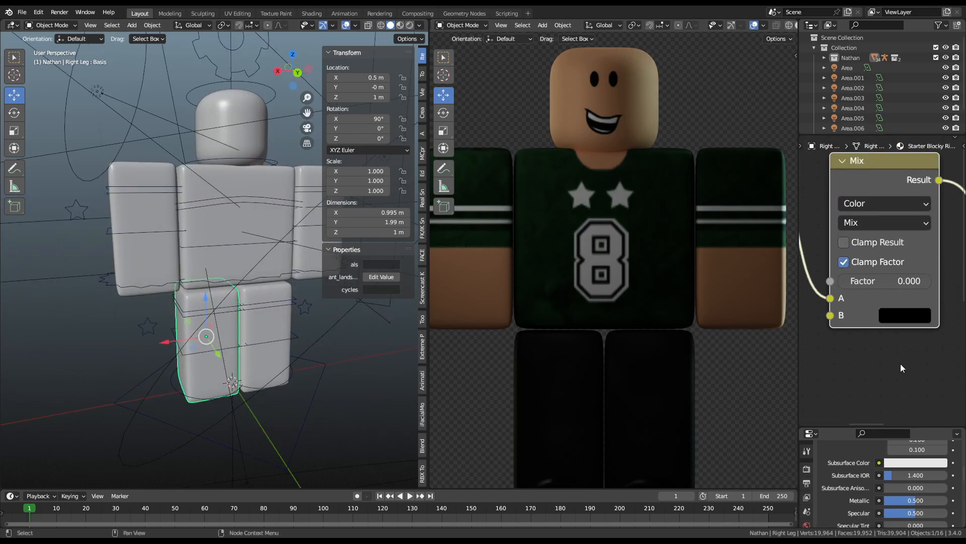
pyautogui.scroll(-4, 900, 363)
pyautogui.moveTo(923, 339); pyautogui.dragTo(827, 330, button='middle')
pyautogui.scroll(-5, 917, 296)
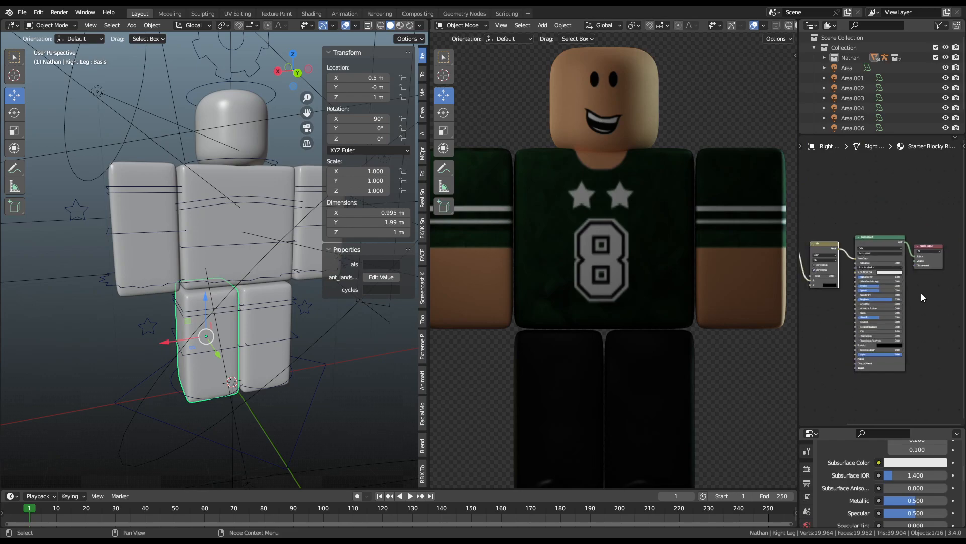
pyautogui.moveTo(917, 294); pyautogui.dragTo(852, 325, button='middle')
pyautogui.scroll(6, 874, 277)
pyautogui.click(840, 274)
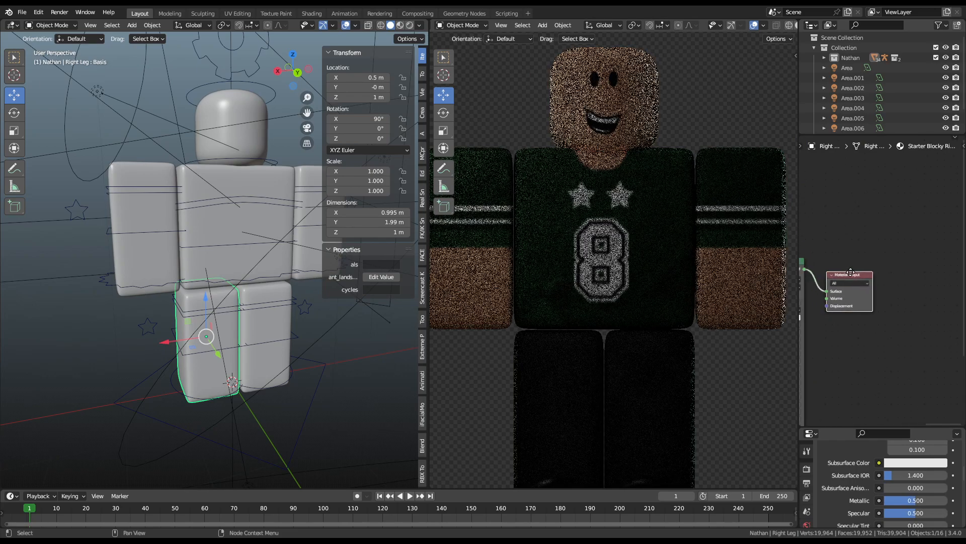
pyautogui.moveTo(839, 276); pyautogui.dragTo(930, 257)
pyautogui.scroll(-3, 870, 274)
pyautogui.scroll(-1, 865, 272)
# Step: Add an RGB node and a Mix Shader before Material Output, wiring RGB into it
pyautogui.click(827, 273)
pyautogui.hotkey('shift', 'a')
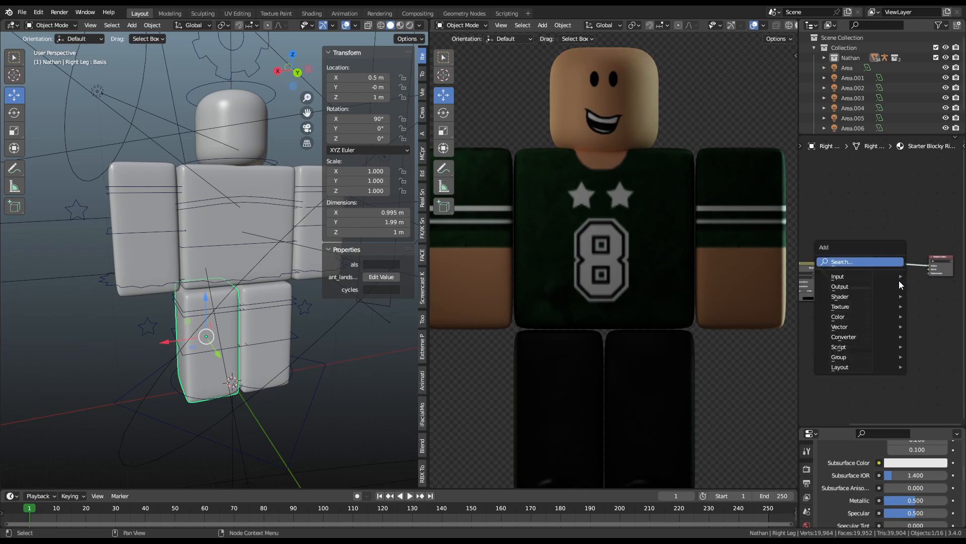
pyautogui.write('r')
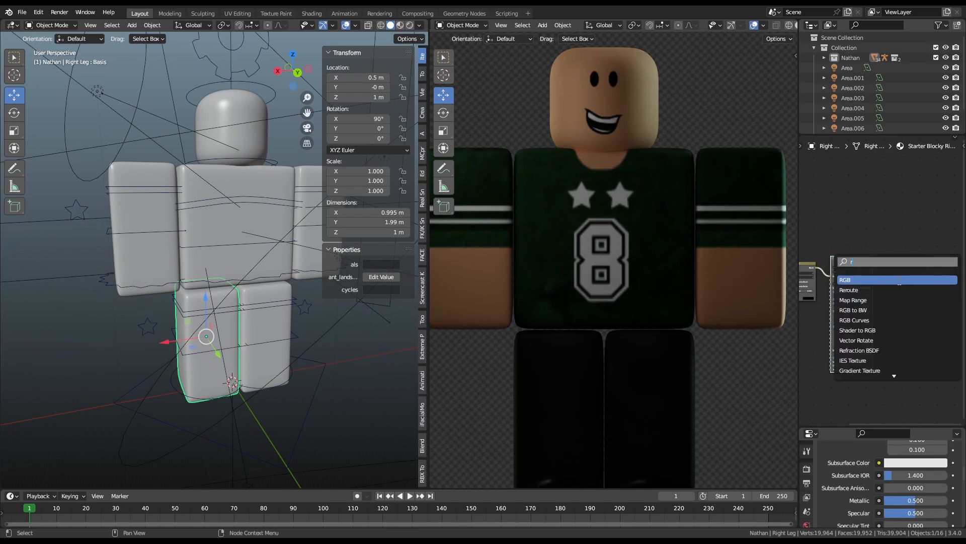
pyautogui.click(898, 280)
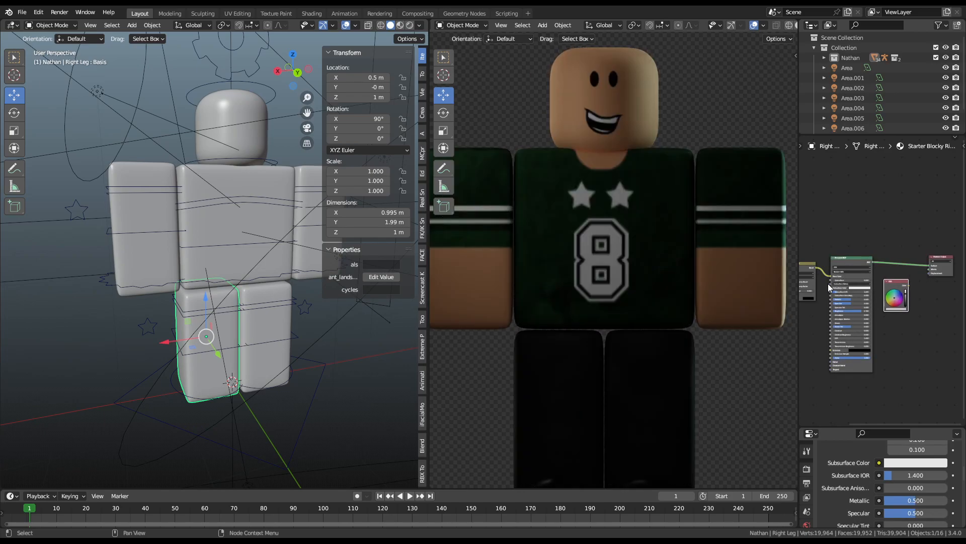
pyautogui.moveTo(814, 267); pyautogui.dragTo(904, 248)
pyautogui.write('mi')
pyautogui.click(893, 277)
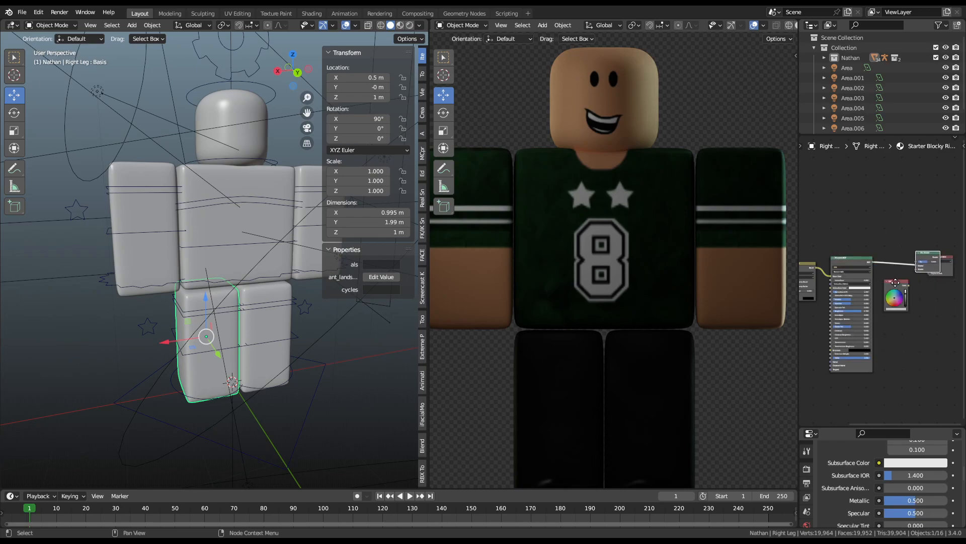
pyautogui.click(870, 283)
pyautogui.scroll(2, 882, 281)
pyautogui.moveTo(925, 270); pyautogui.dragTo(892, 301, button='middle')
pyautogui.moveTo(889, 316); pyautogui.dragTo(891, 282)
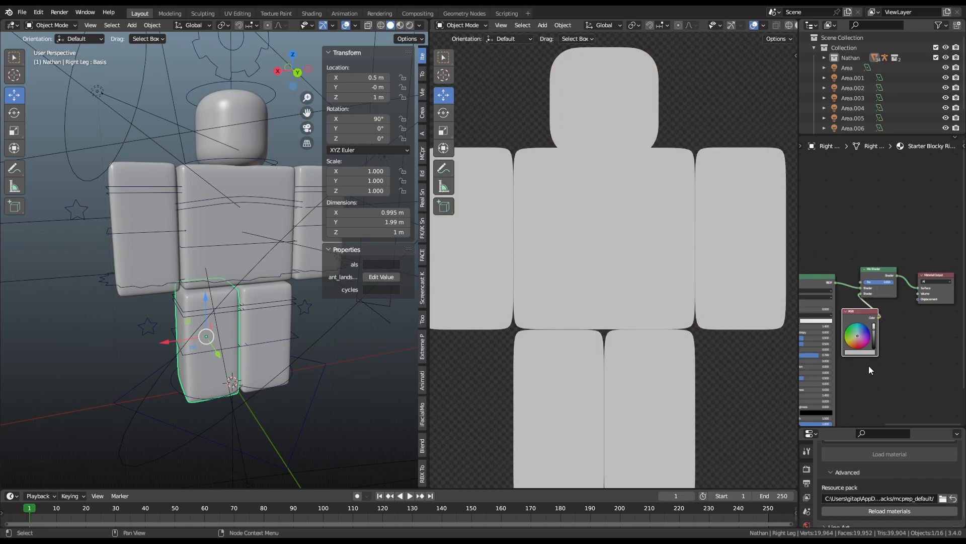
# Step: Set the RGB colour to black, rendering the character as a black silhouette
pyautogui.moveTo(875, 338); pyautogui.dragTo(876, 353)
pyautogui.scroll(-2, 718, 188)
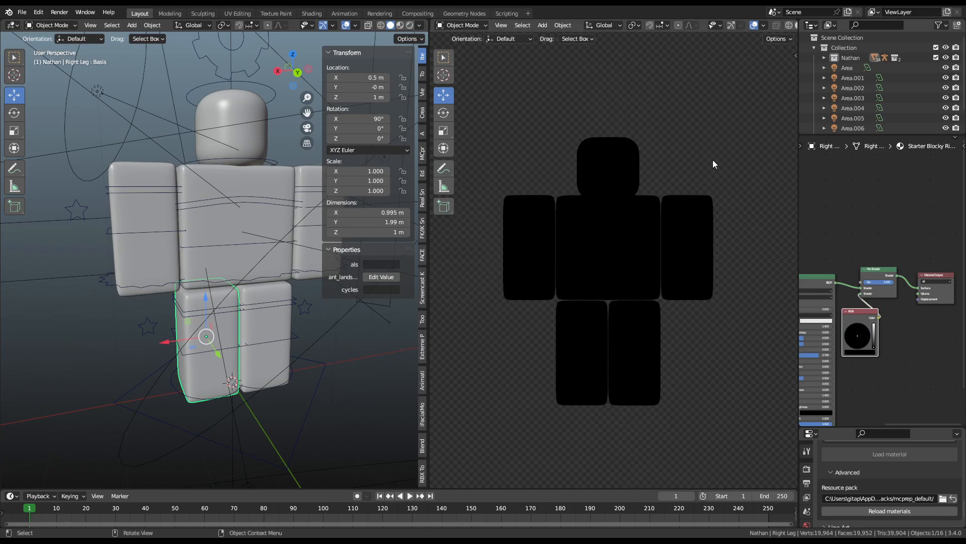
pyautogui.moveTo(892, 282)
pyautogui.mouseDown()
pyautogui.moveTo(864, 282)
pyautogui.moveTo(891, 282)
pyautogui.mouseUp()
pyautogui.scroll(4, 893, 346)
pyautogui.moveTo(895, 345); pyautogui.dragTo(941, 189, button='middle')
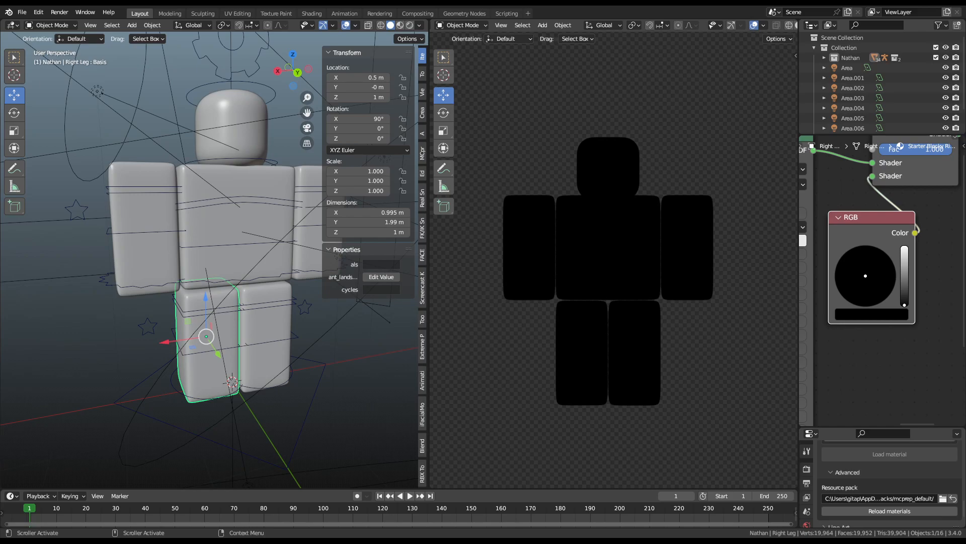
pyautogui.click(363, 373)
# Step: Hide the side panel, set the Mix Shader Fac to 0.000, and select light Area.002
pyautogui.press('n')
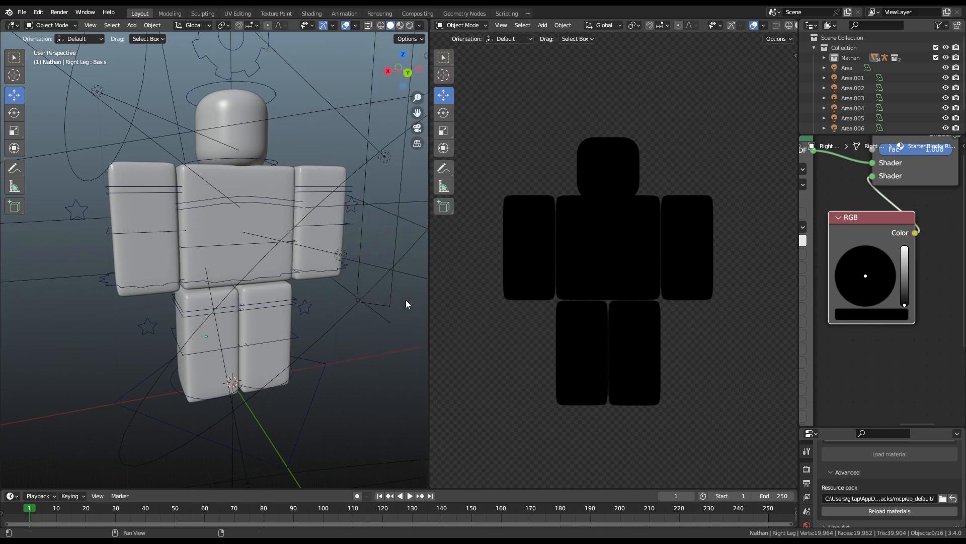
pyautogui.moveTo(924, 153); pyautogui.dragTo(901, 153)
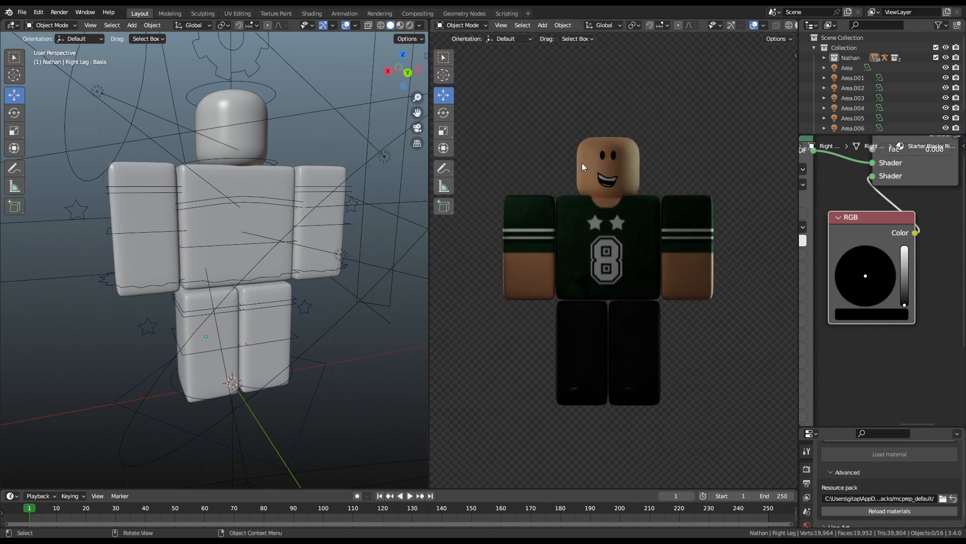
pyautogui.scroll(-4, 250, 346)
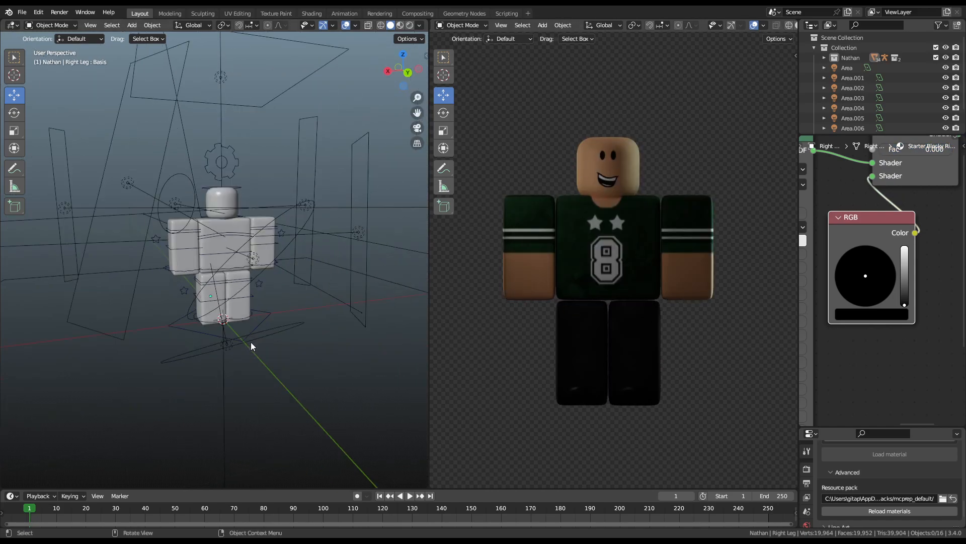
pyautogui.click(359, 251)
pyautogui.scroll(-1, 370, 237)
pyautogui.scroll(2, 661, 228)
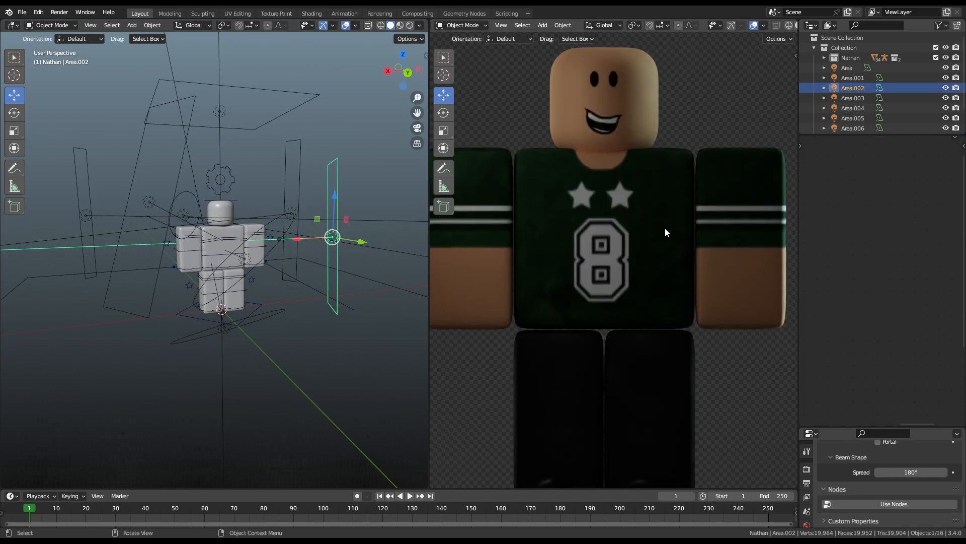